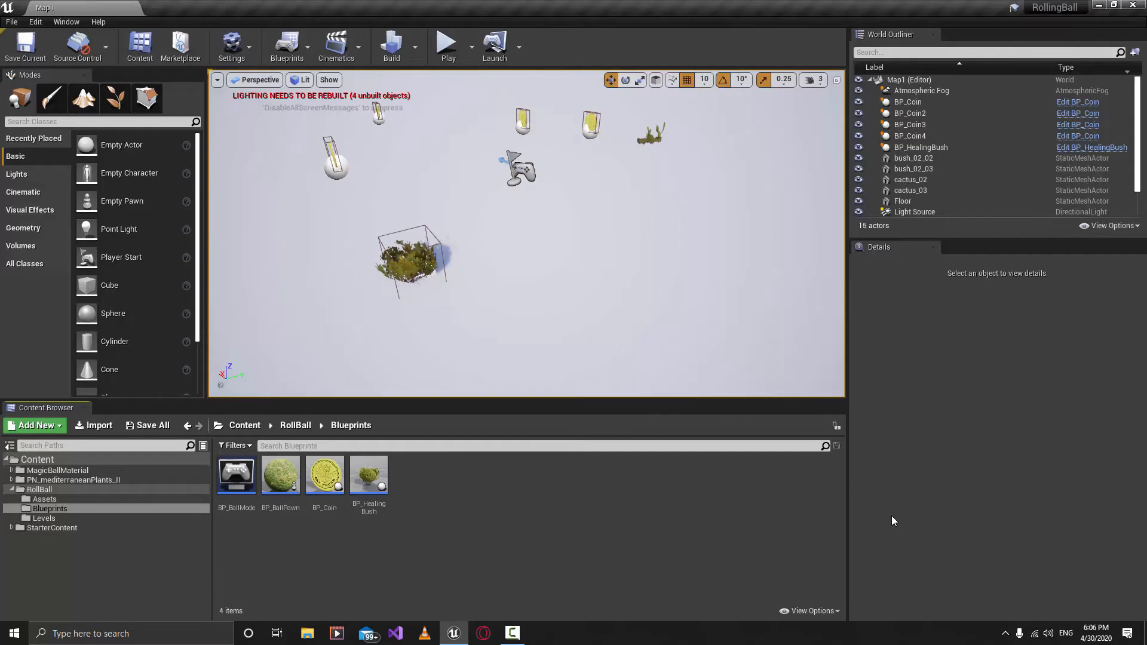
Open the BP_BallPawn and BP_HealingBush blueprints, docking the BP_HealingBush editor alongside the other open editors
left_click(281, 478)
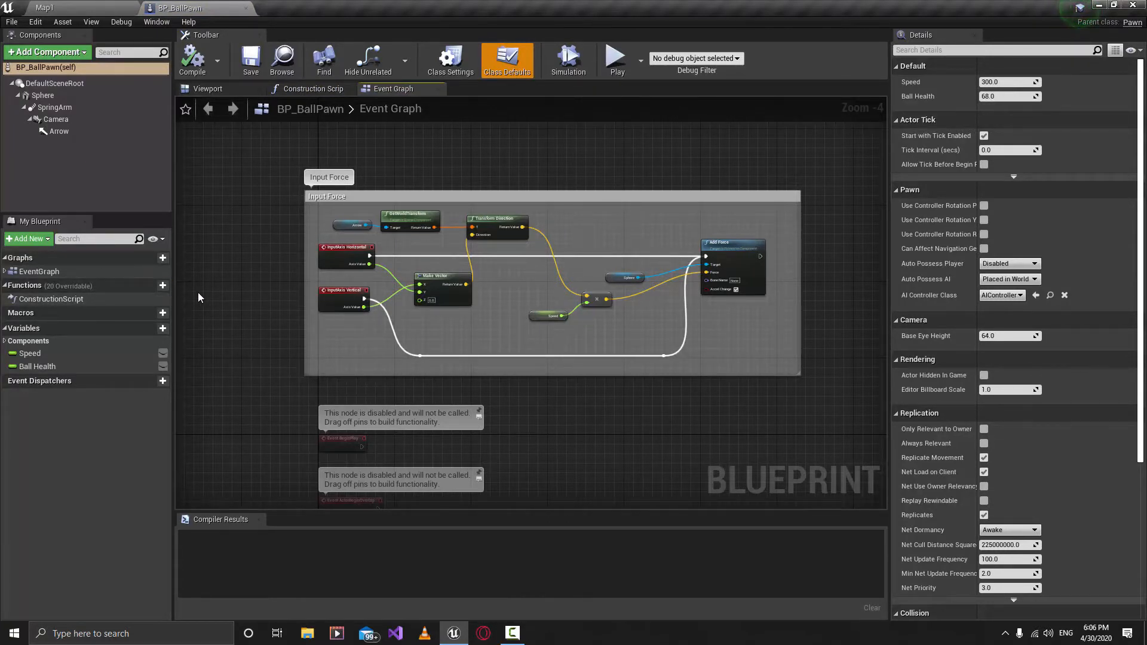
left_click(39, 8)
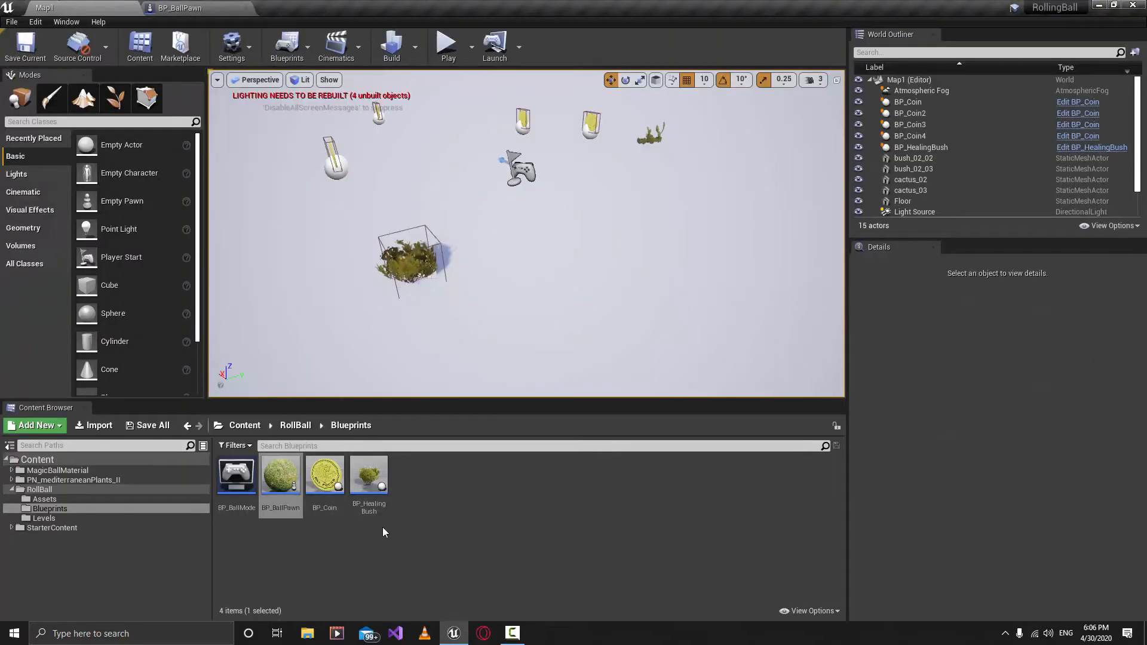
double_click(369, 475)
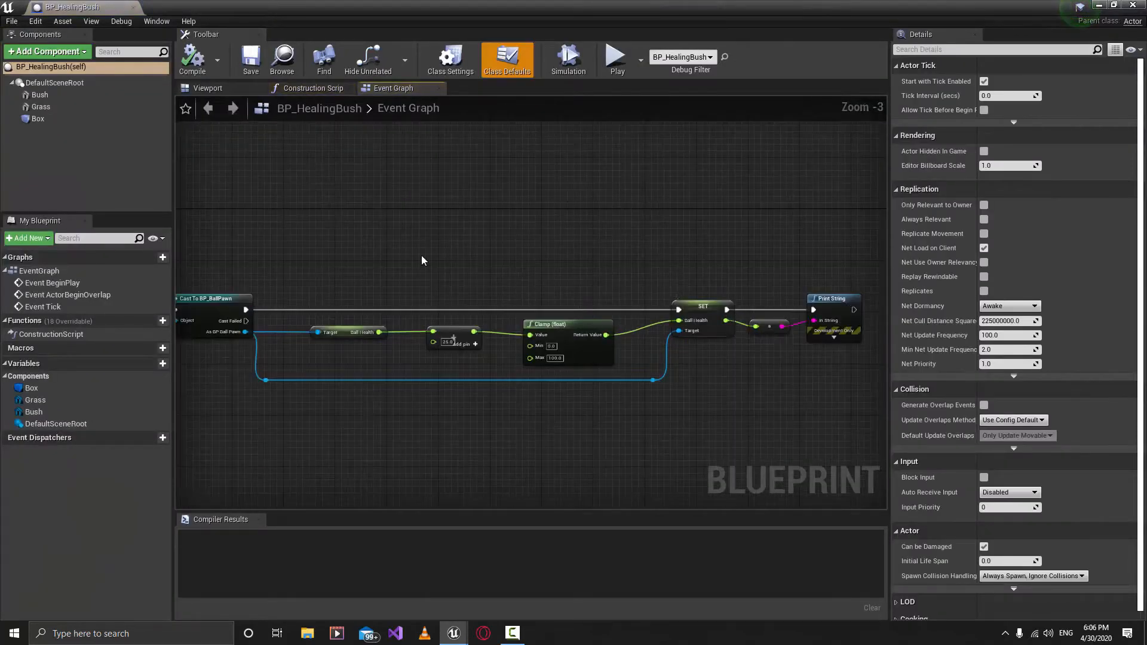
right_click_drag(434, 252, 456, 234)
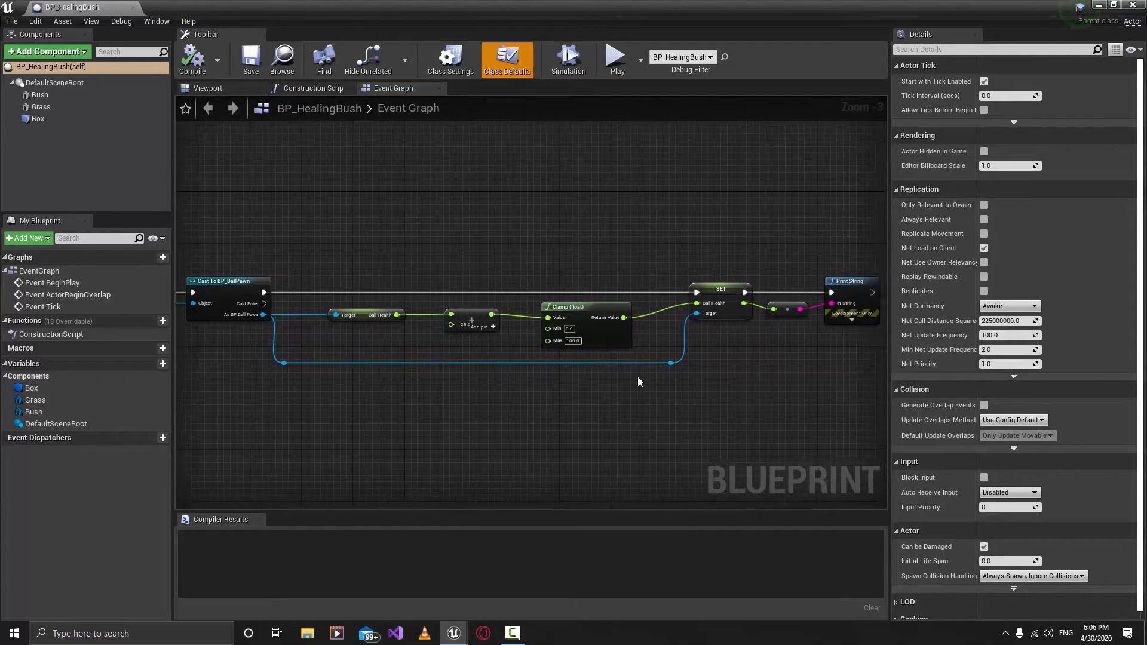
right_click_drag(641, 382, 689, 380)
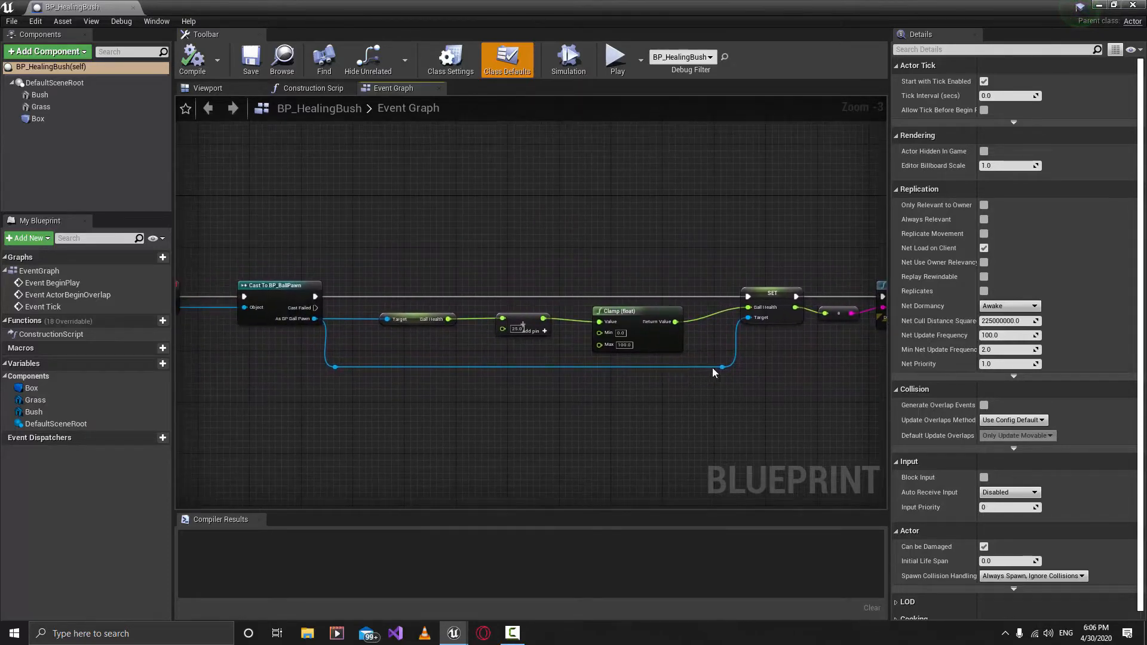
right_click_drag(502, 238, 530, 249)
left_click_drag(140, 3, 299, 8)
left_click(60, 7)
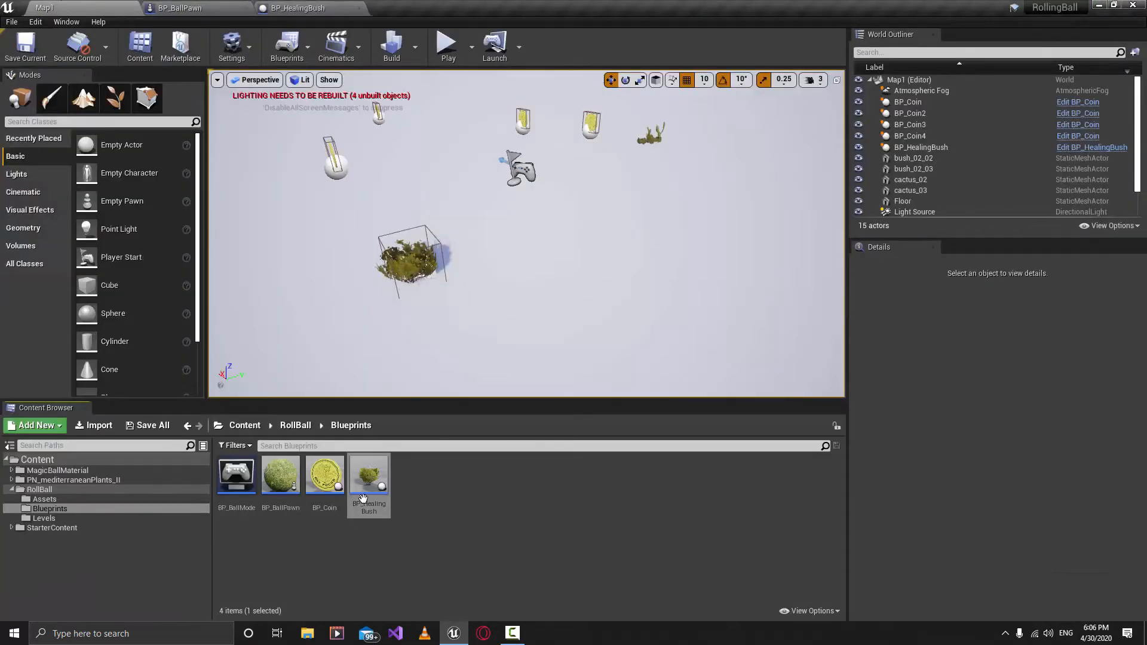
Examine the node chain from the ActorBeginOverlap event to Print String in the BP_HealingBush event graph
right_click(490, 495)
left_click(460, 490)
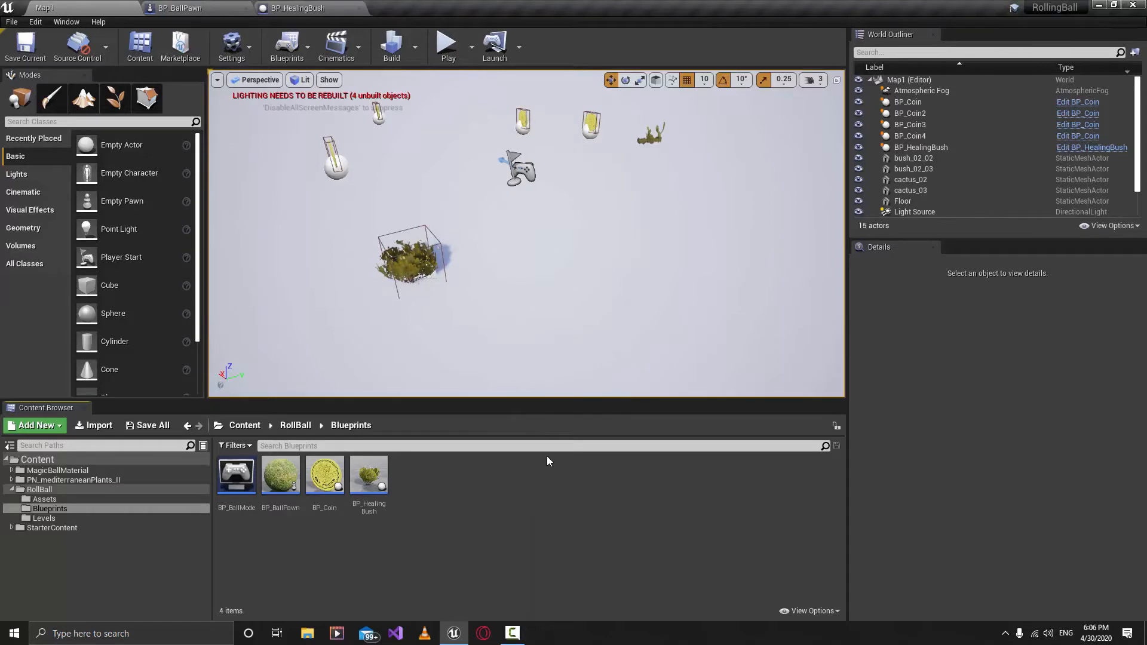
left_click(344, 6)
right_click_drag(731, 472, 522, 418)
left_click_drag(739, 427, 253, 199)
right_click_drag(254, 200, 434, 248)
scroll(502, 293, "down", 1)
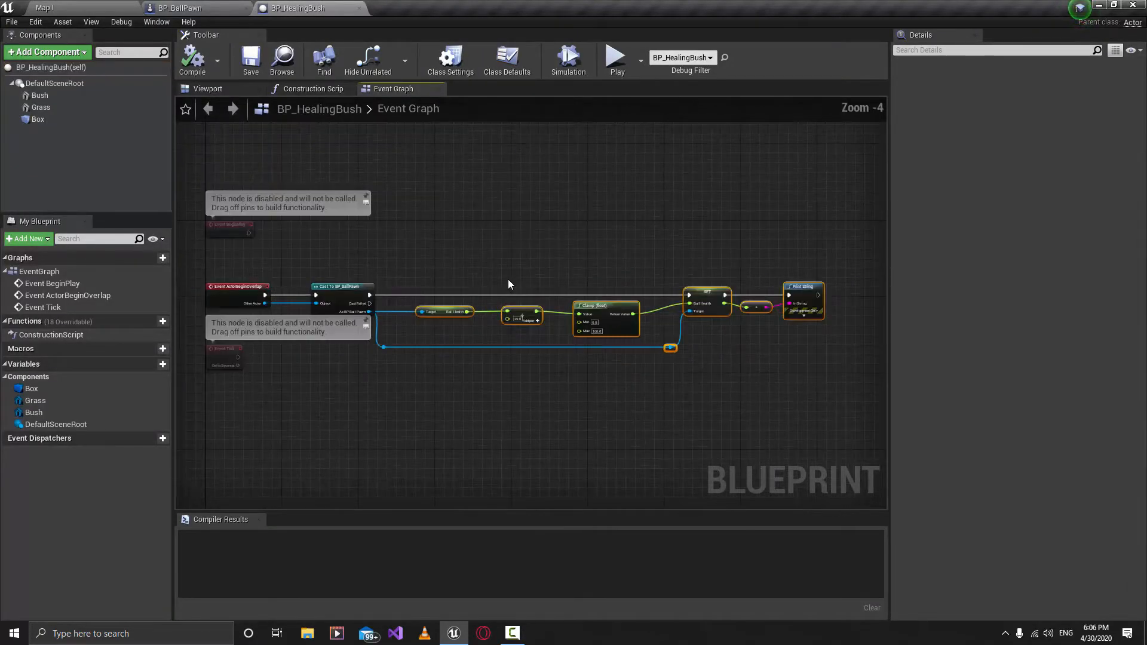
left_click_drag(849, 388, 256, 253)
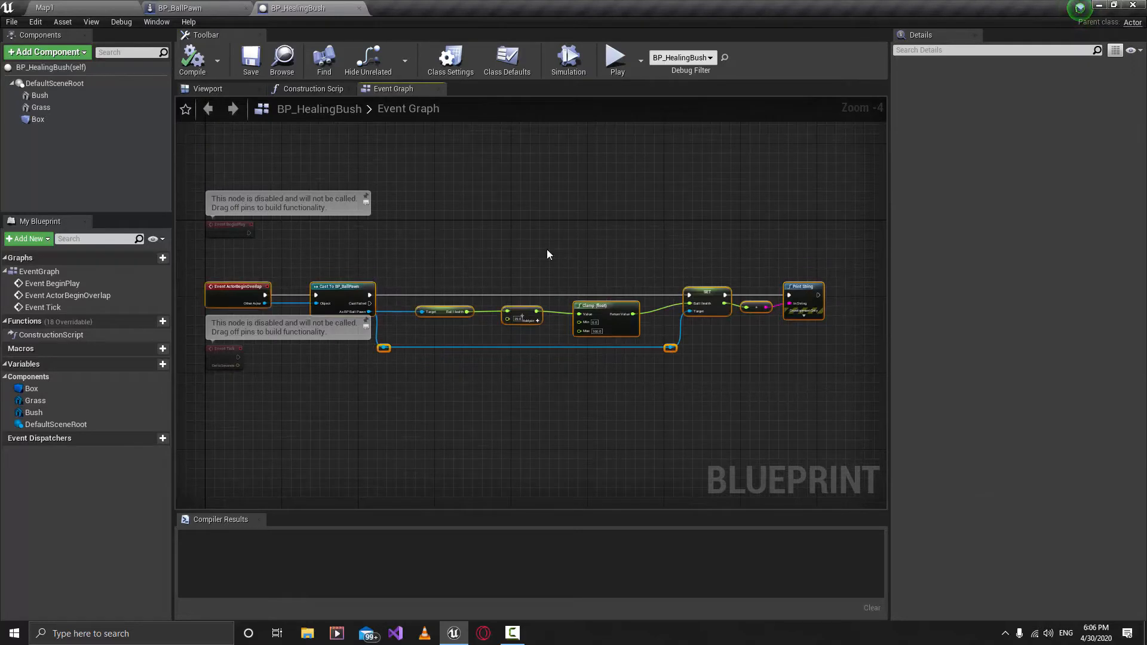
left_click(547, 250)
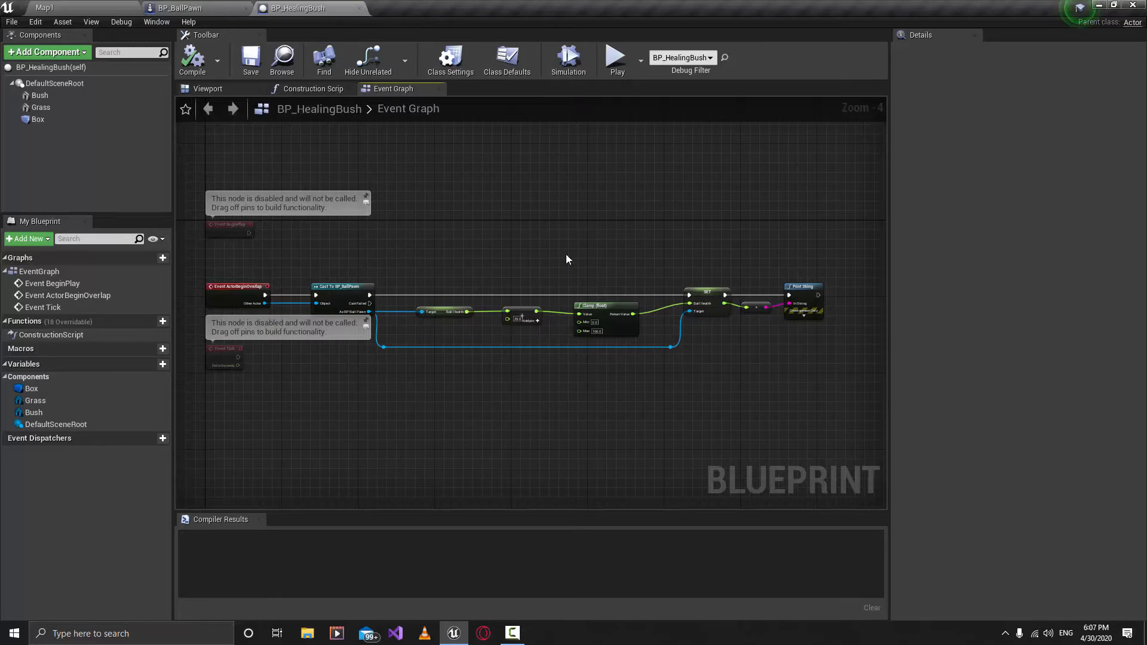
Add a function named Take Damage to BP_BallPawn, then compile and save the blueprint
left_click(172, 7)
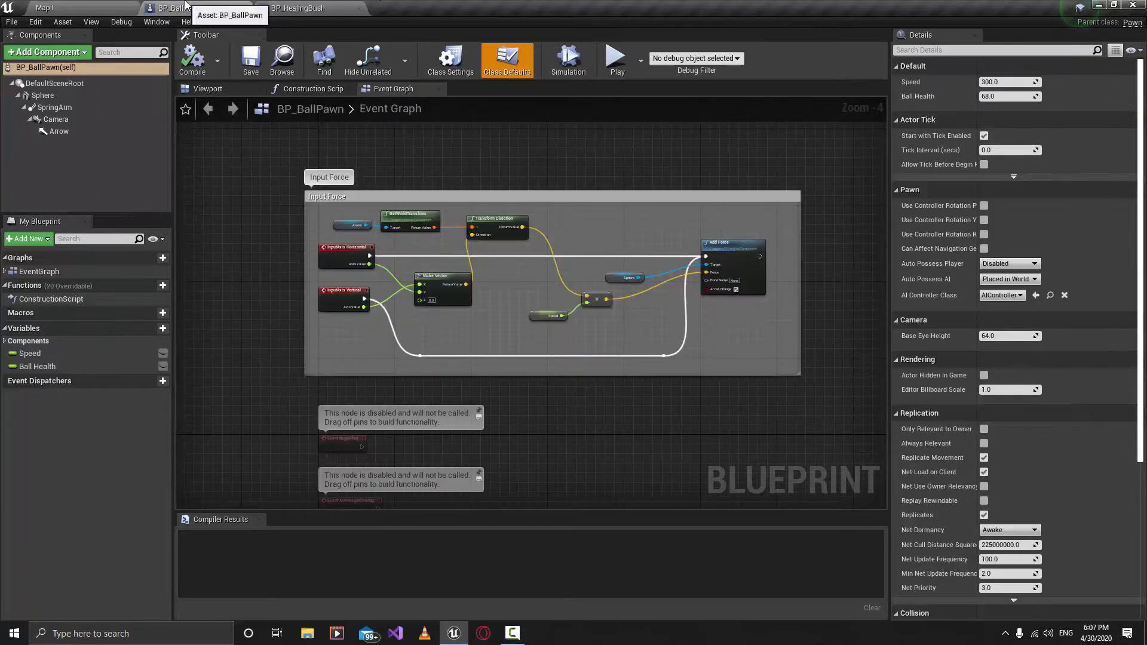
left_click(129, 5)
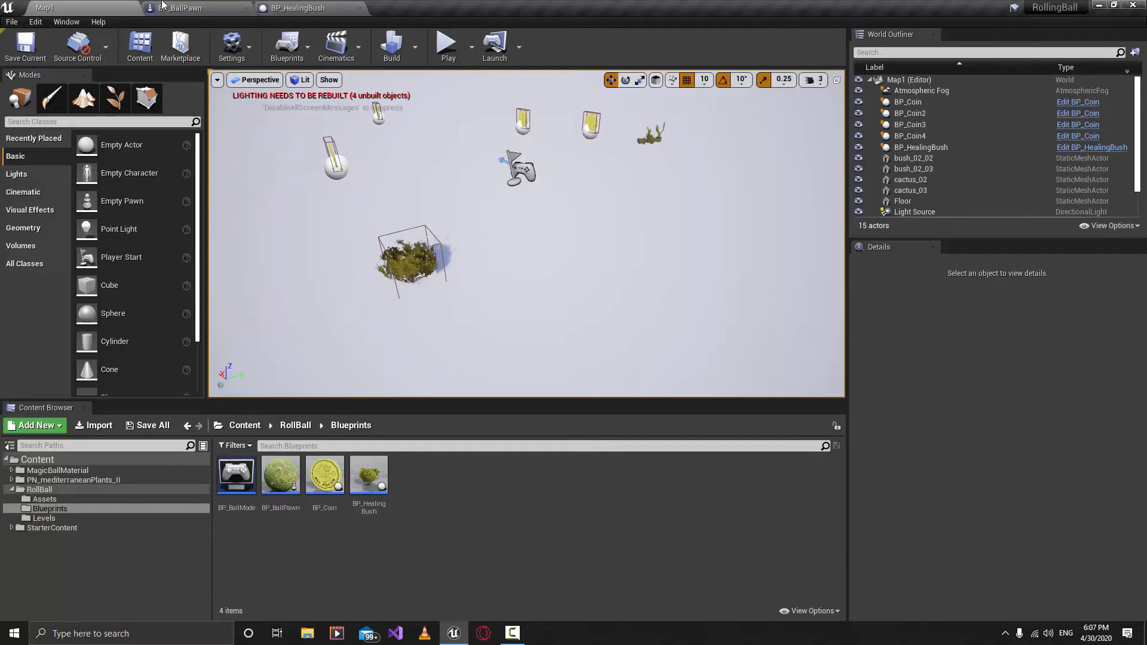
left_click(201, 6)
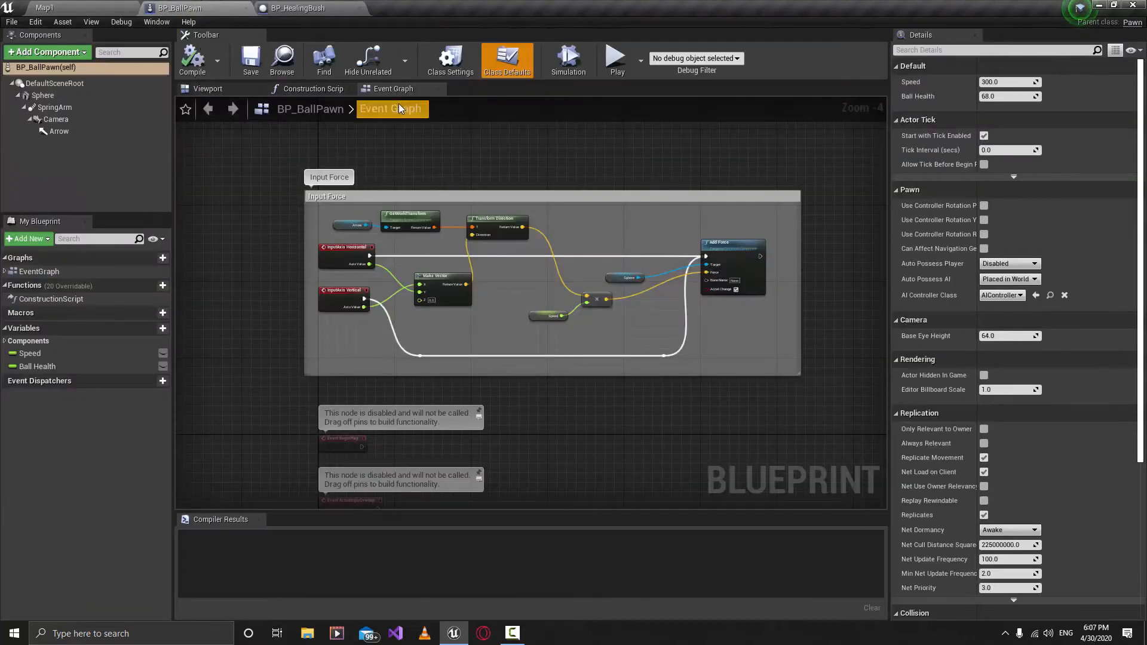
mouse_move(168, 287)
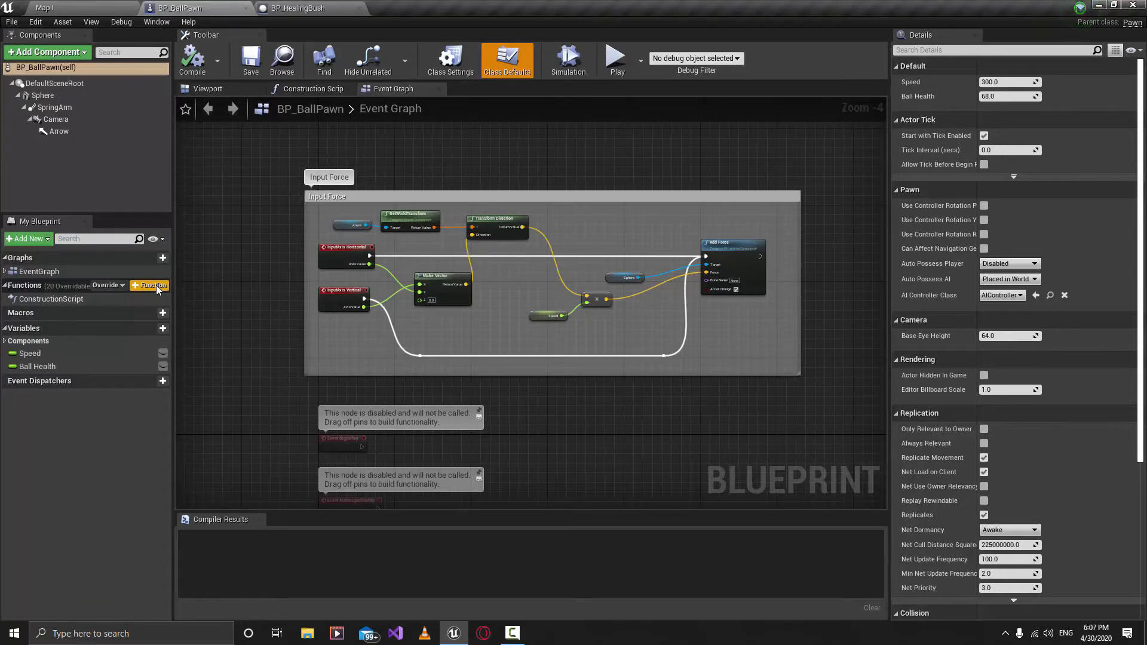
left_click(155, 285)
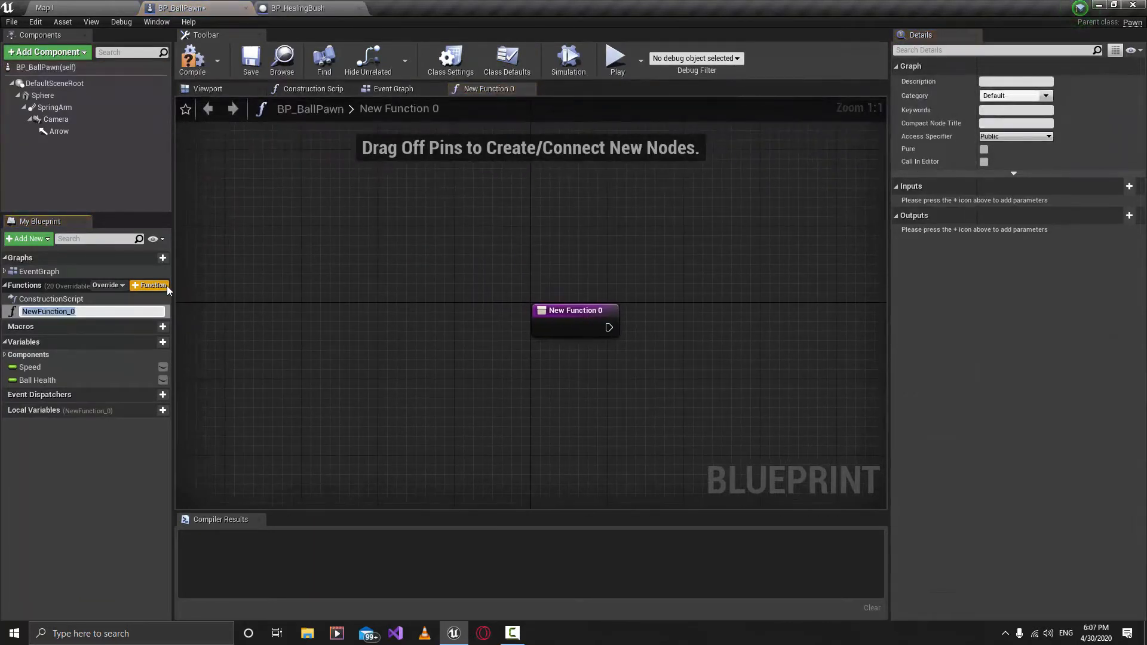
type("Take Damag")
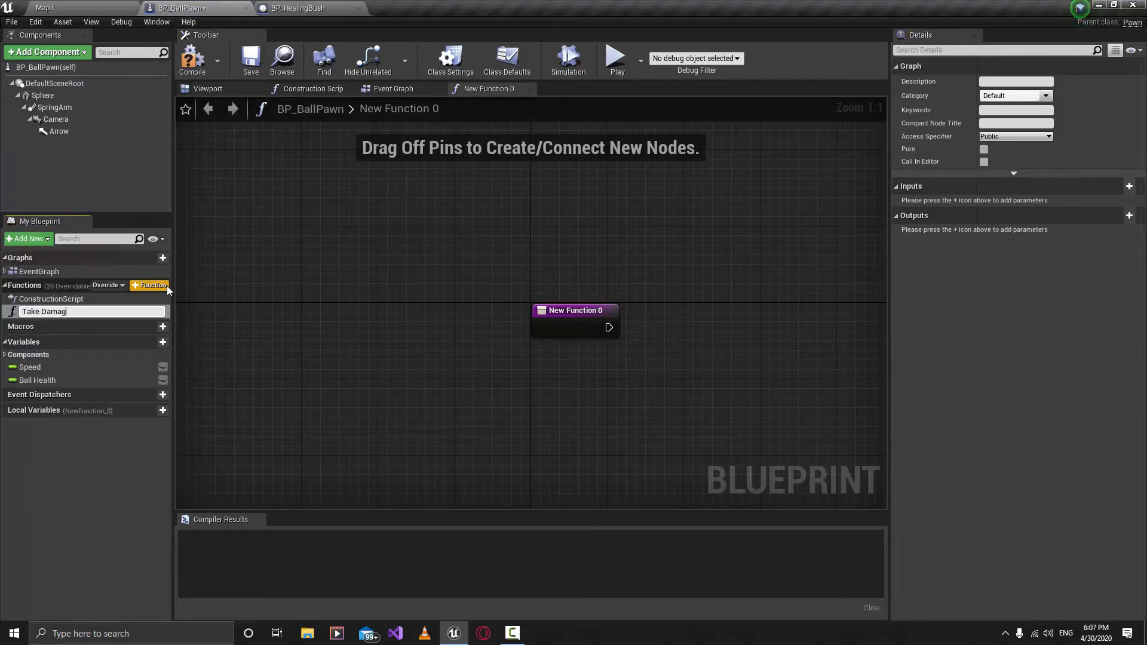
type("e")
key("Return")
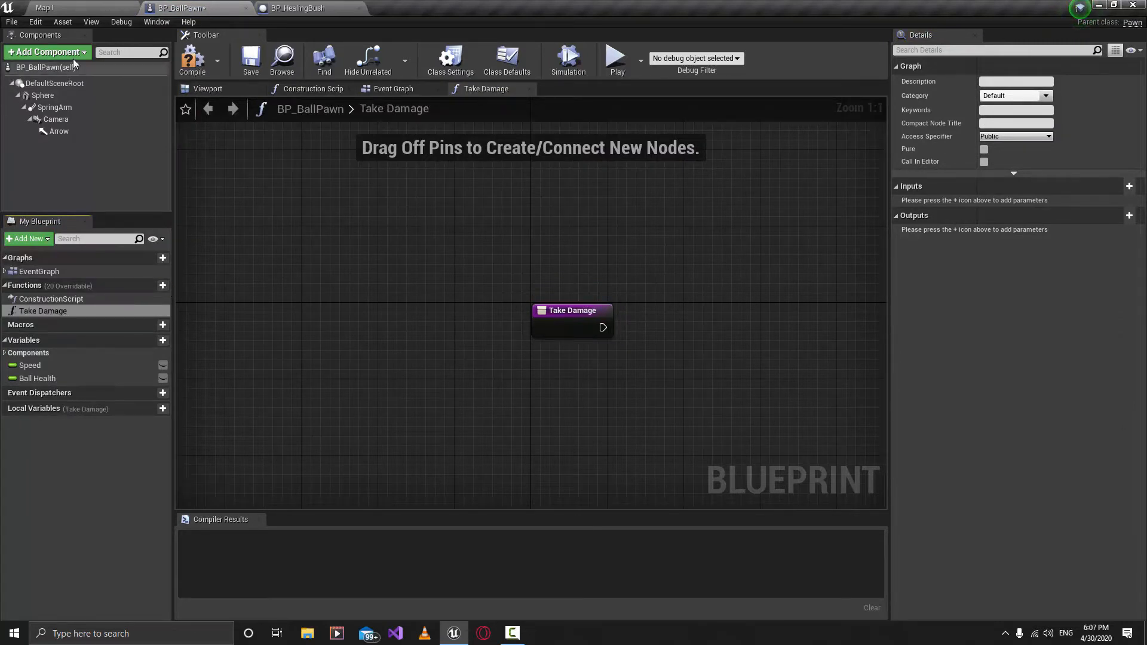
left_click(192, 60)
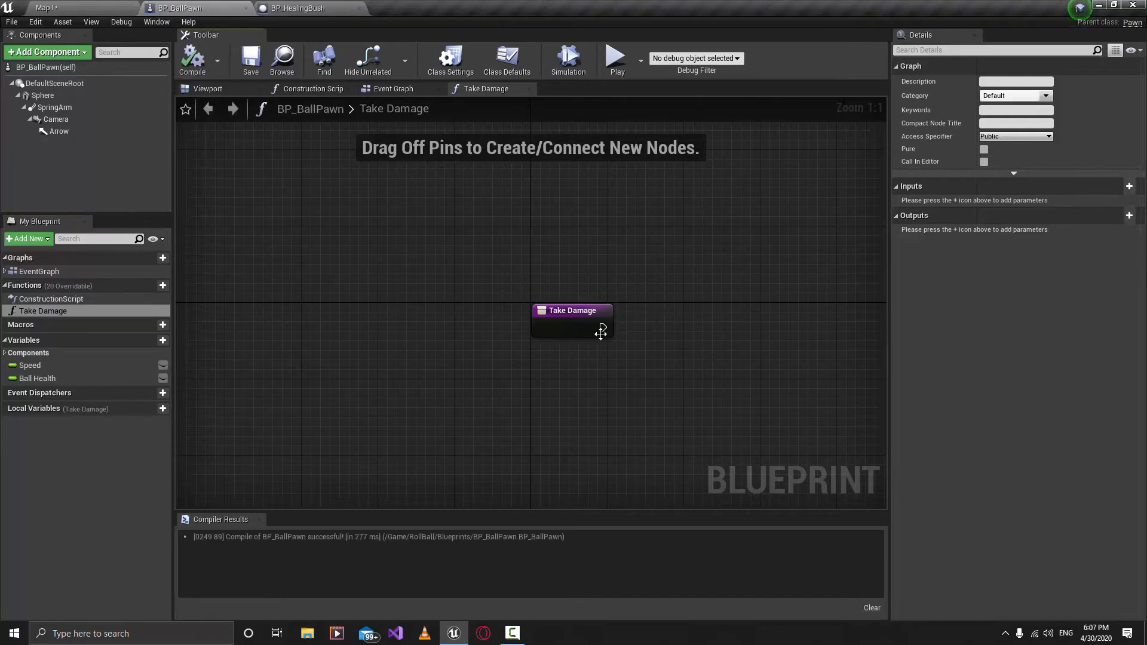
right_click_drag(601, 332, 438, 309)
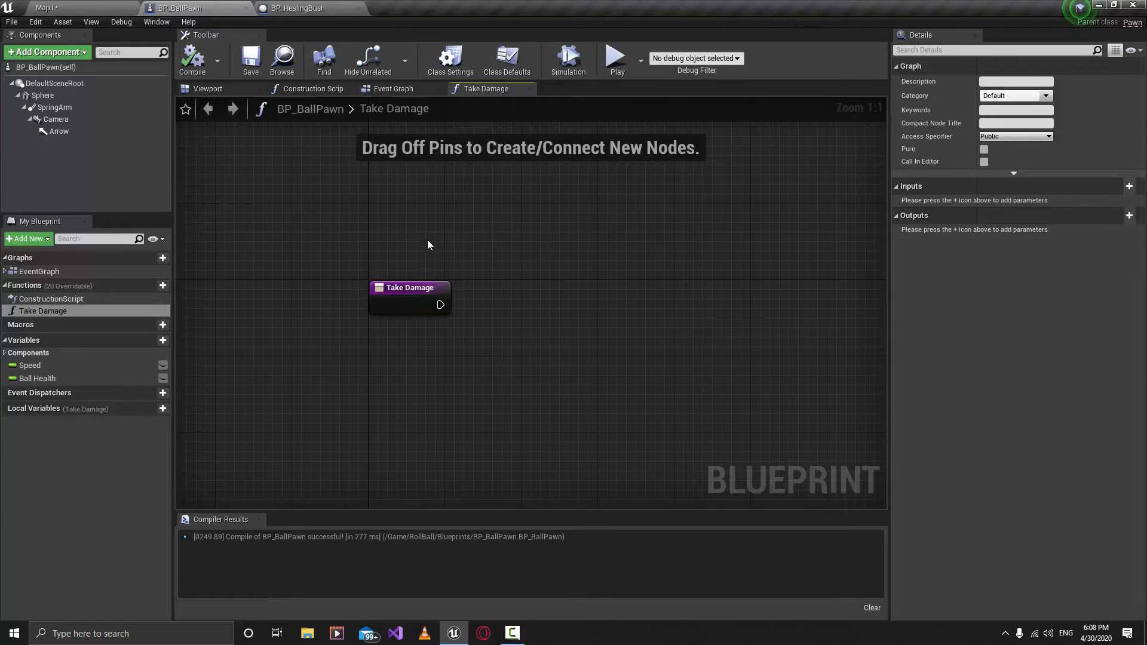
left_click_drag(334, 241, 624, 393)
mouse_move(321, 218)
left_mouse_down()
mouse_move(451, 354)
mouse_move(620, 361)
mouse_move(636, 372)
left_mouse_up()
left_click_drag(367, 233, 544, 363)
left_click(627, 350)
Give the Take Damage function a Float input named Damage Value, then compile and save the blueprint
left_click(404, 282)
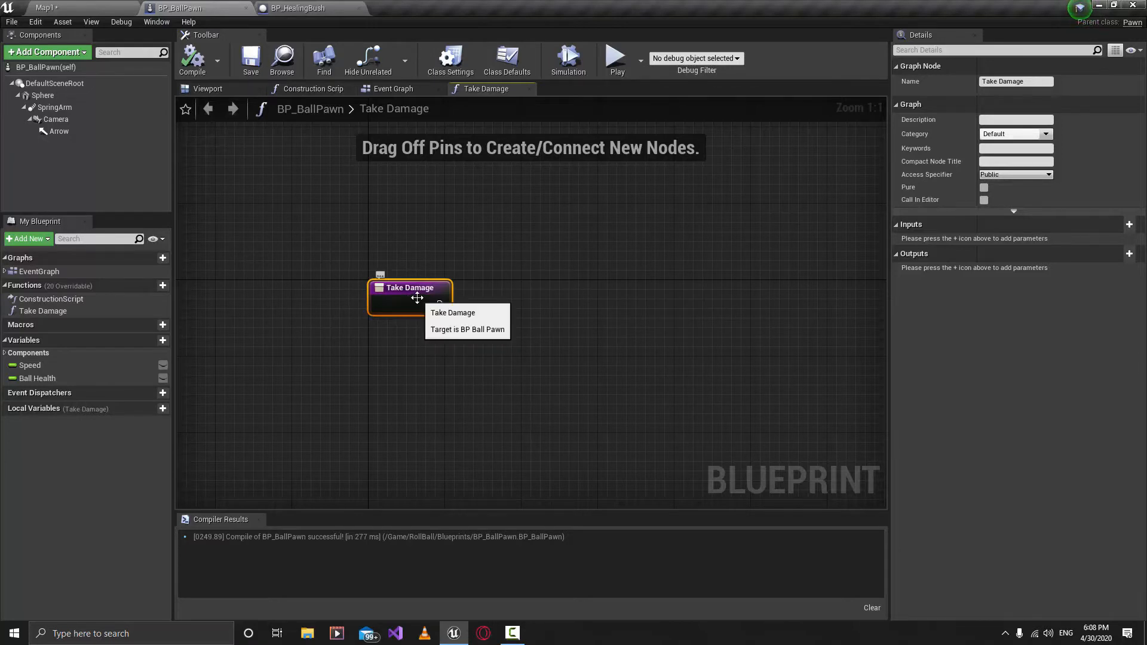
left_click(1129, 224)
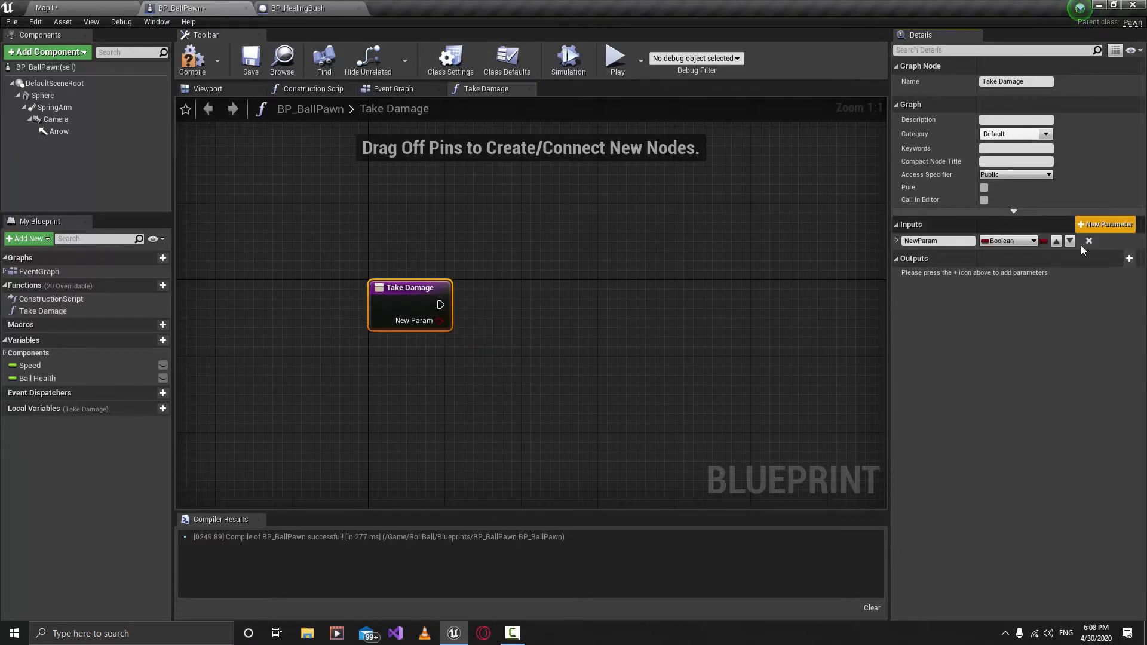
left_click(938, 241)
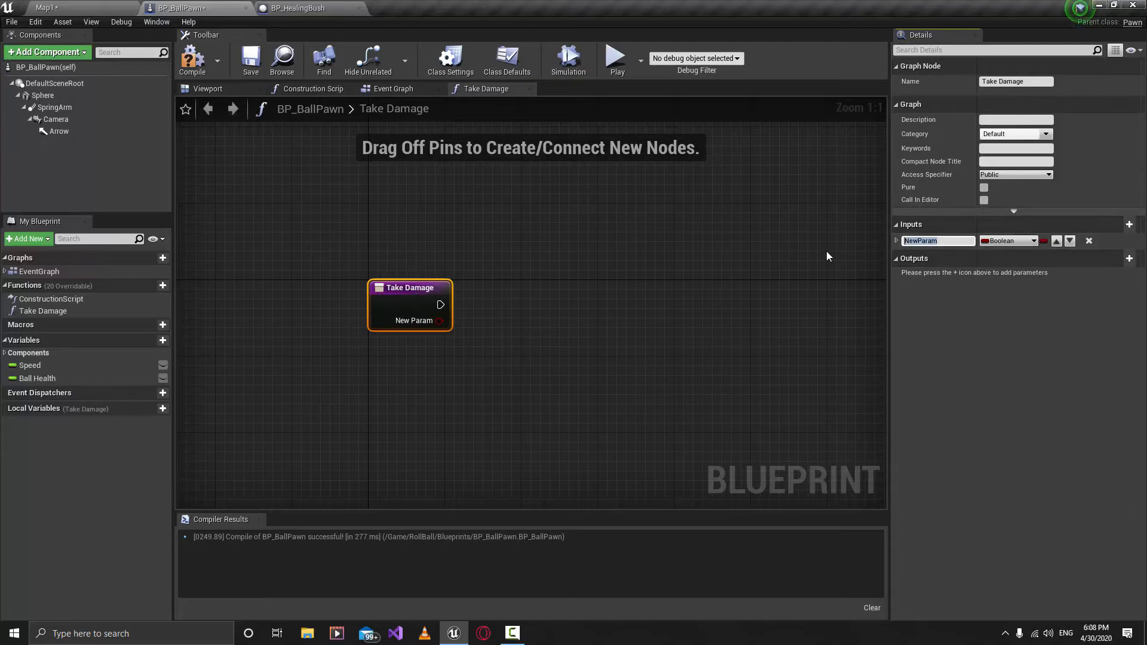
type("Damage Value")
key("Return")
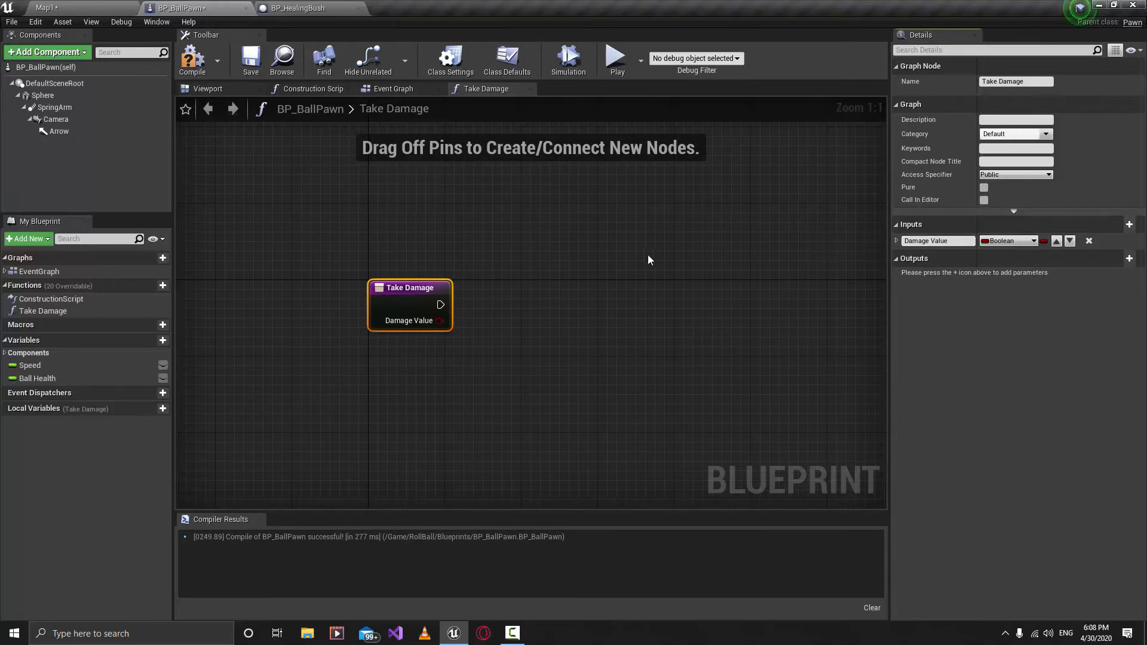
left_click(1009, 241)
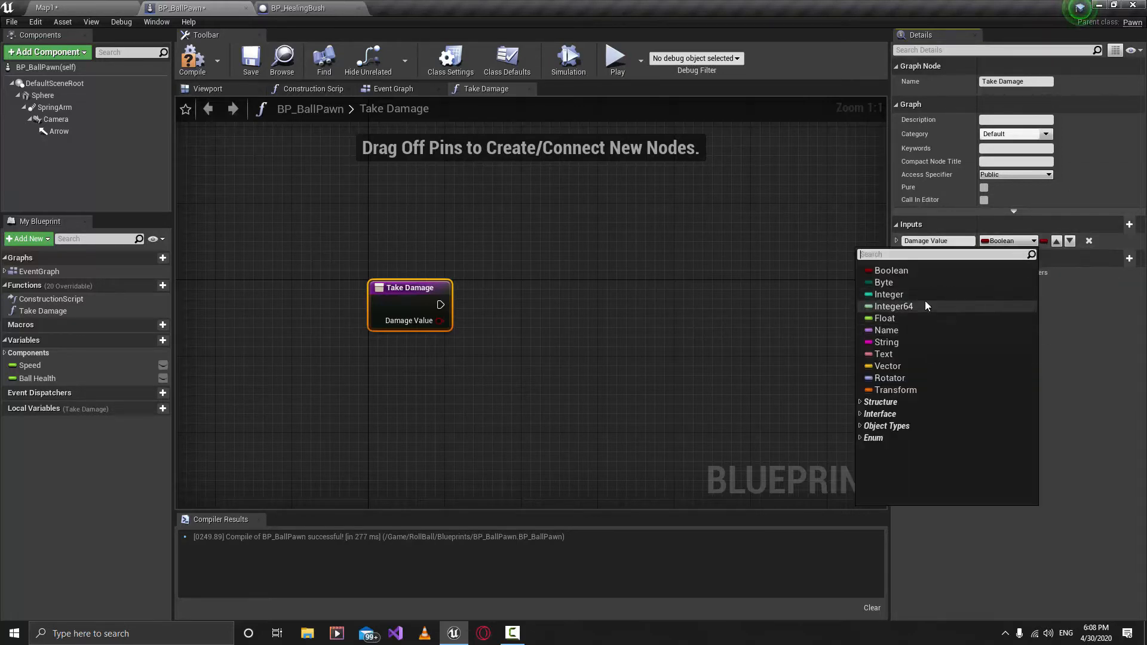
left_click(906, 318)
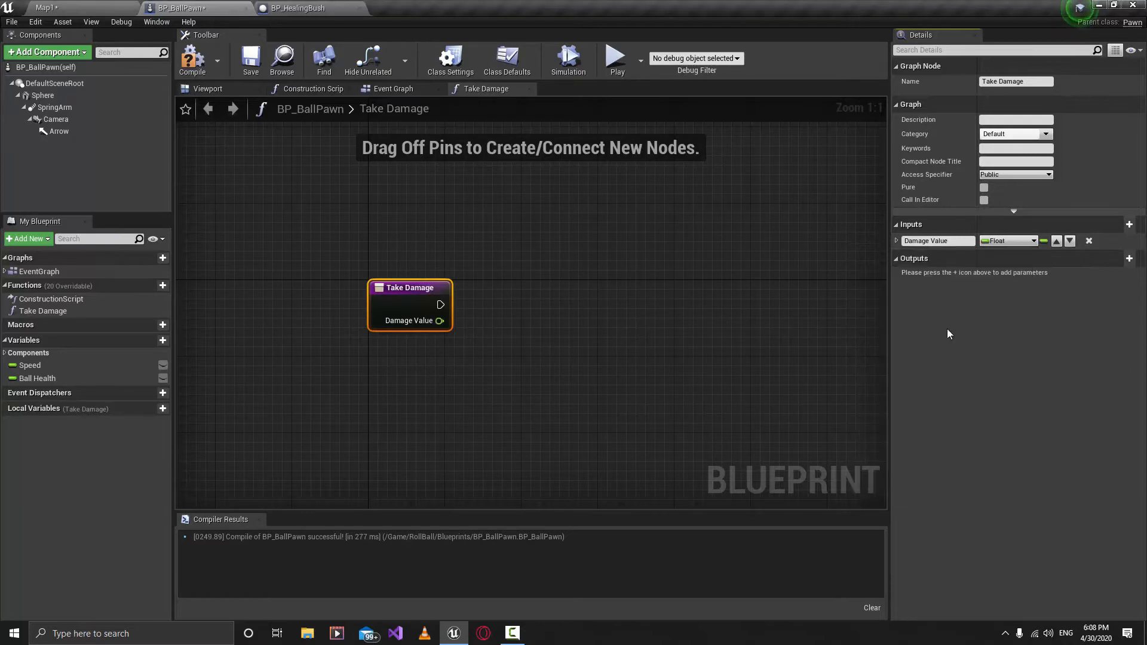
left_click(192, 60)
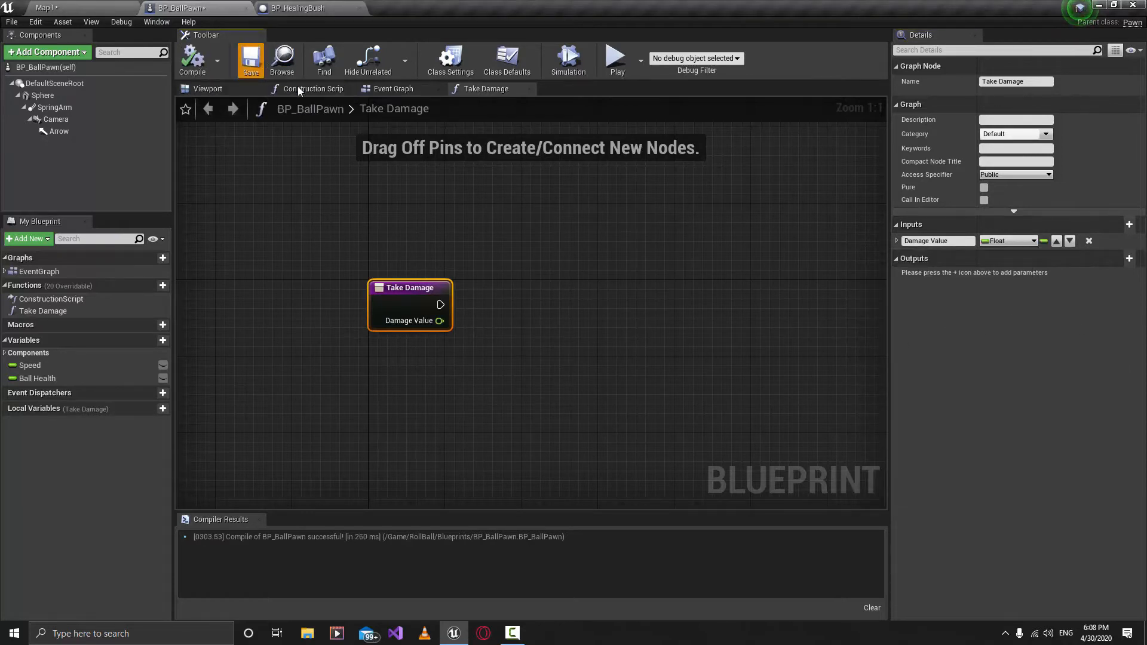
Place a Ball Health getter in the Take Damage graph and subtract Damage Value from it with a float - float node
right_click_drag(487, 201, 440, 198)
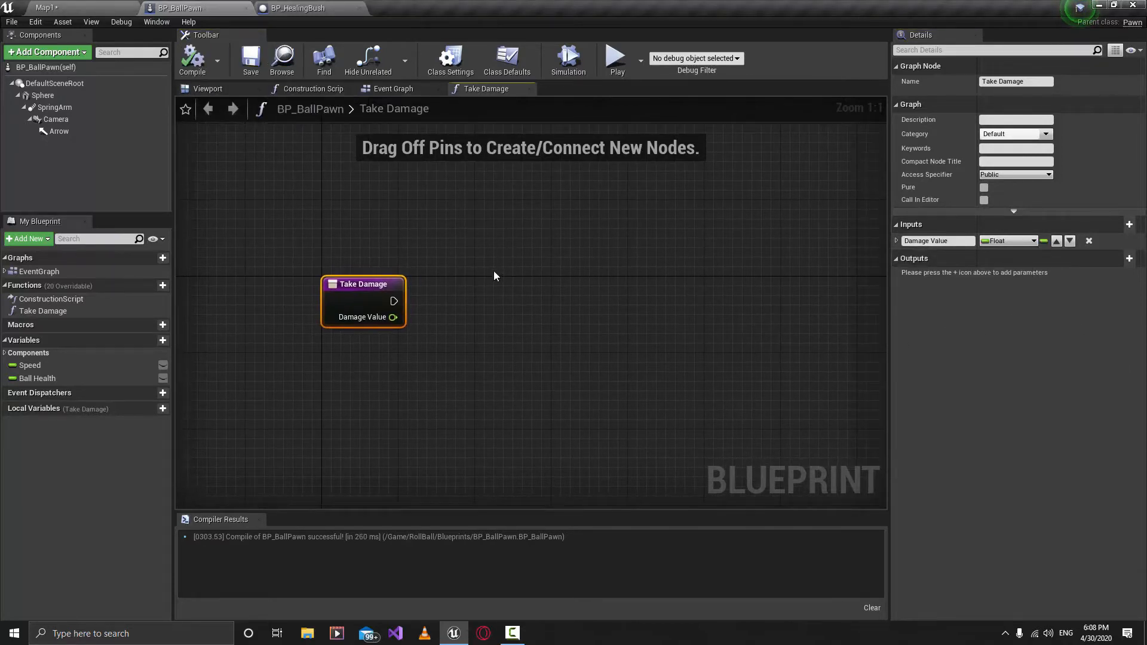
mouse_move(66, 377)
left_mouse_down()
mouse_move(324, 363)
mouse_move(460, 333)
mouse_move(462, 354)
mouse_move(438, 359)
mouse_move(518, 324)
left_mouse_up()
left_click(504, 349)
type("--")
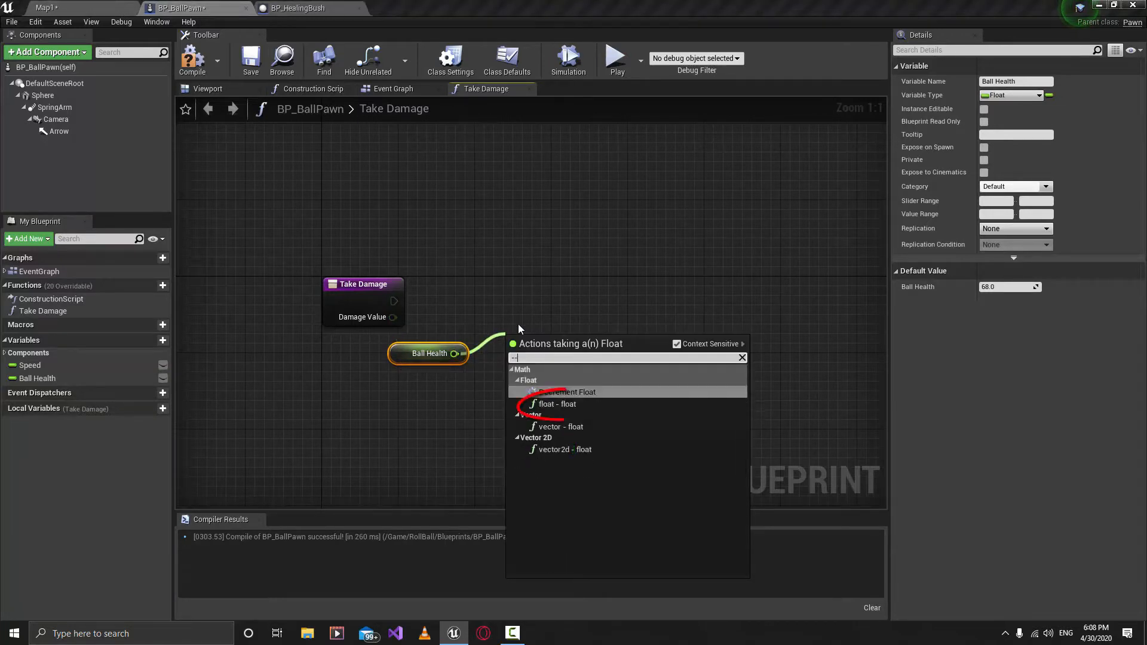
key("Return")
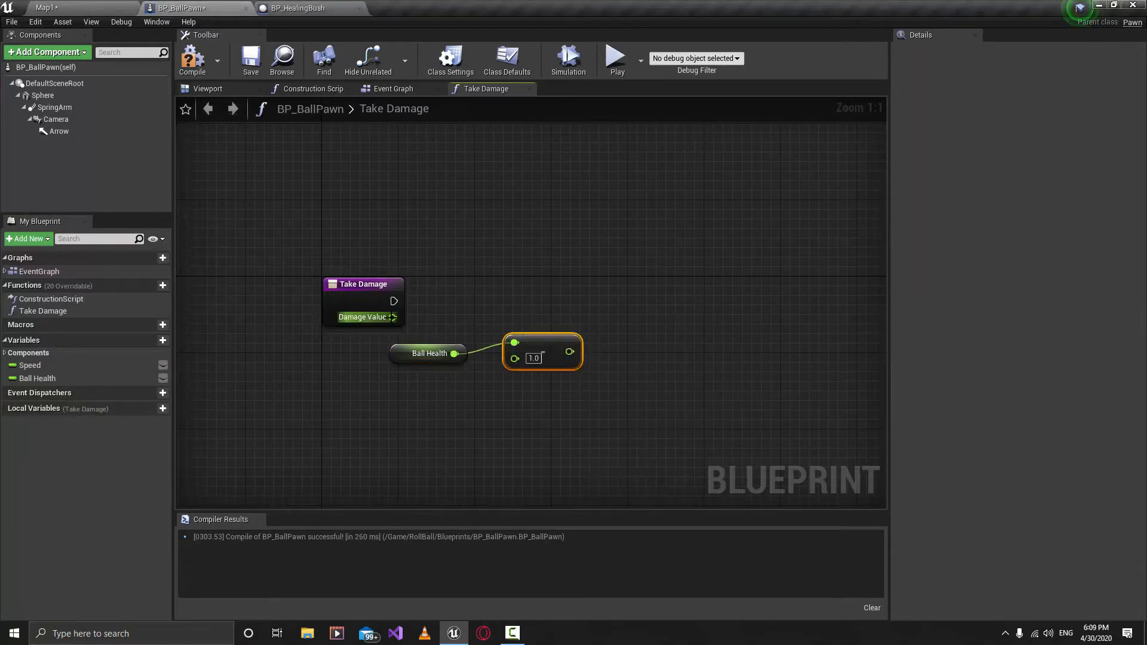
mouse_move(393, 317)
left_mouse_down()
mouse_move(523, 364)
mouse_move(530, 333)
left_mouse_up()
Add a Set Ball Health node executed from the Take Damage entry and feed it the subtraction result
right_click_drag(561, 385, 488, 408)
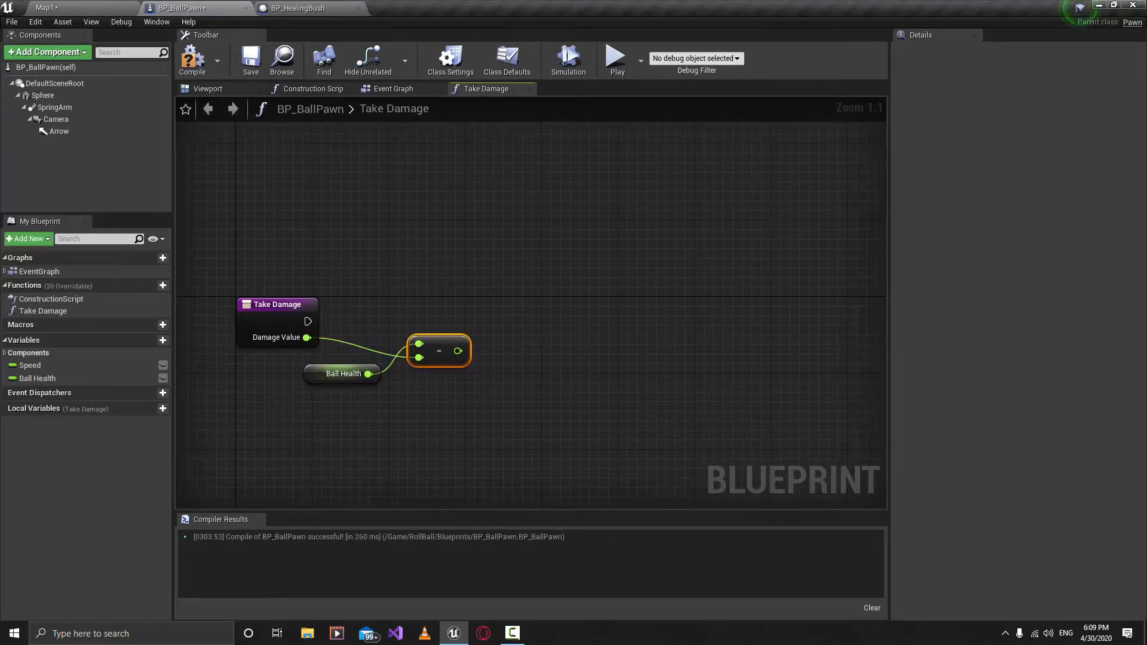
mouse_move(128, 377)
left_mouse_down()
mouse_move(506, 289)
mouse_move(526, 303)
left_mouse_up()
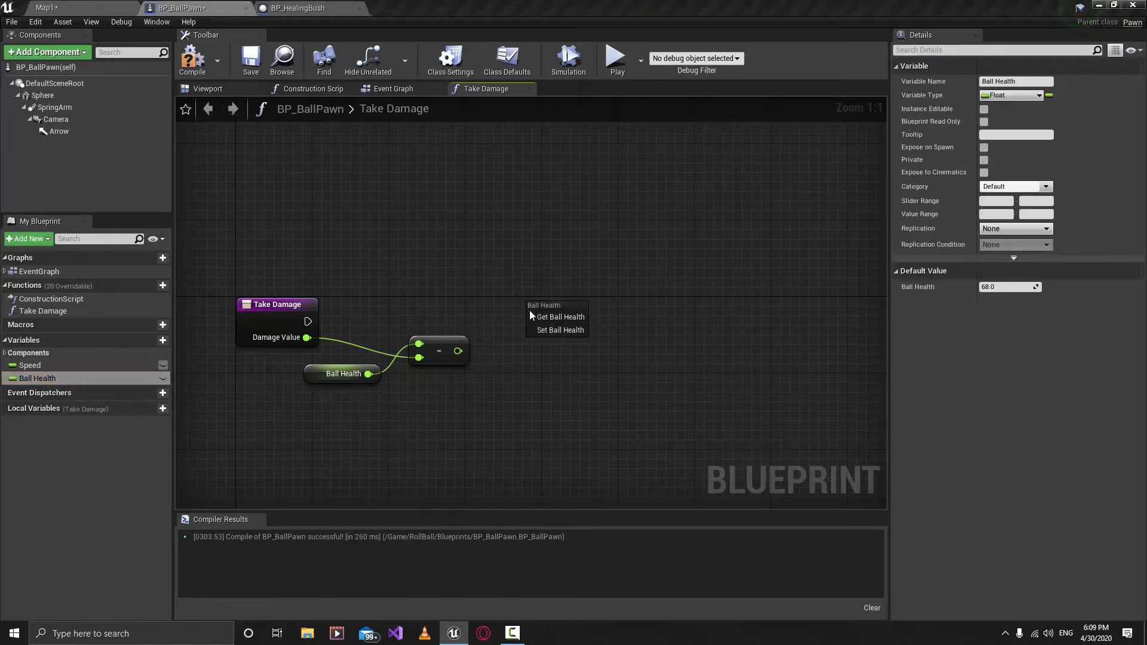
left_click(553, 331)
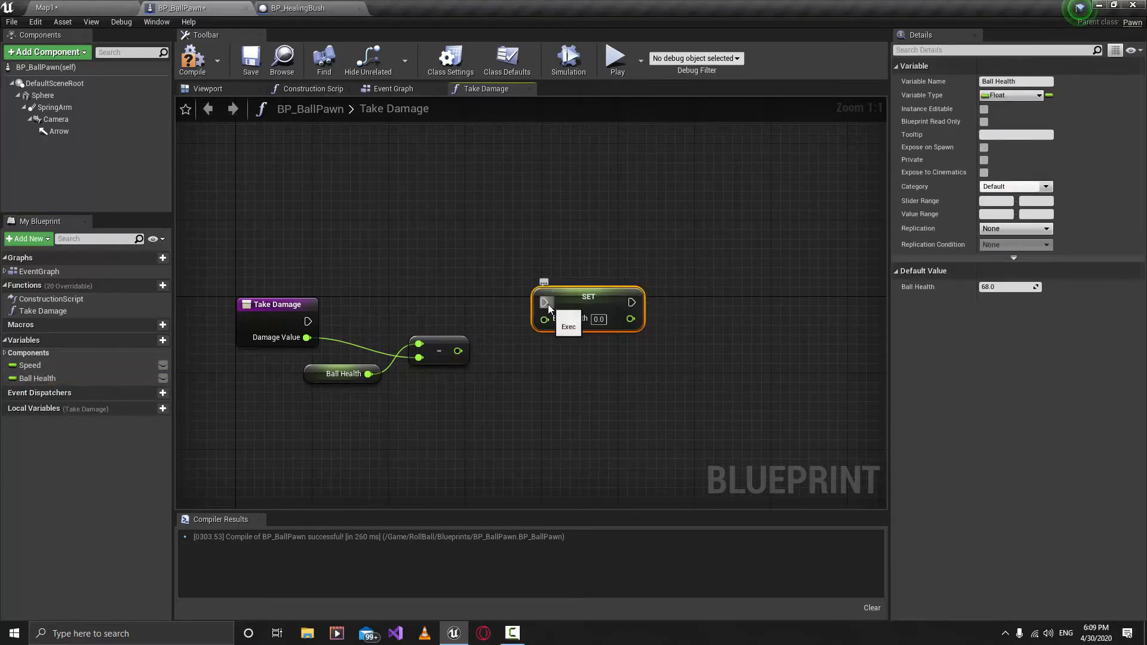
left_click_drag(545, 302, 308, 321)
left_click_drag(458, 351, 611, 321)
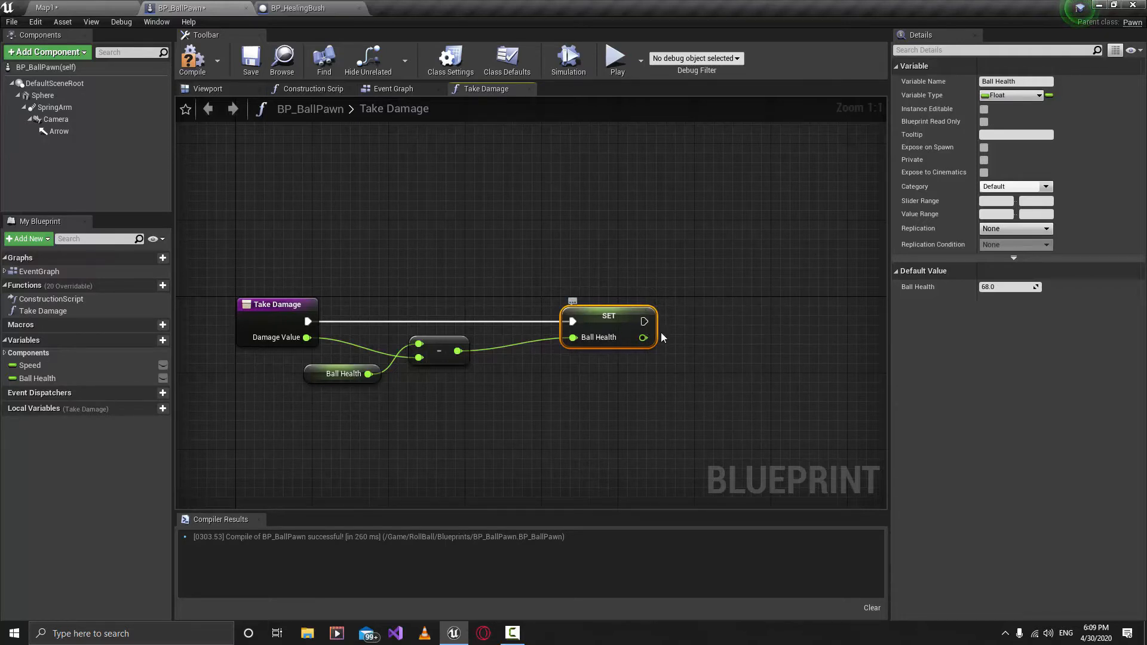
Give the Take Damage function a Float output named New Health
left_click(289, 317)
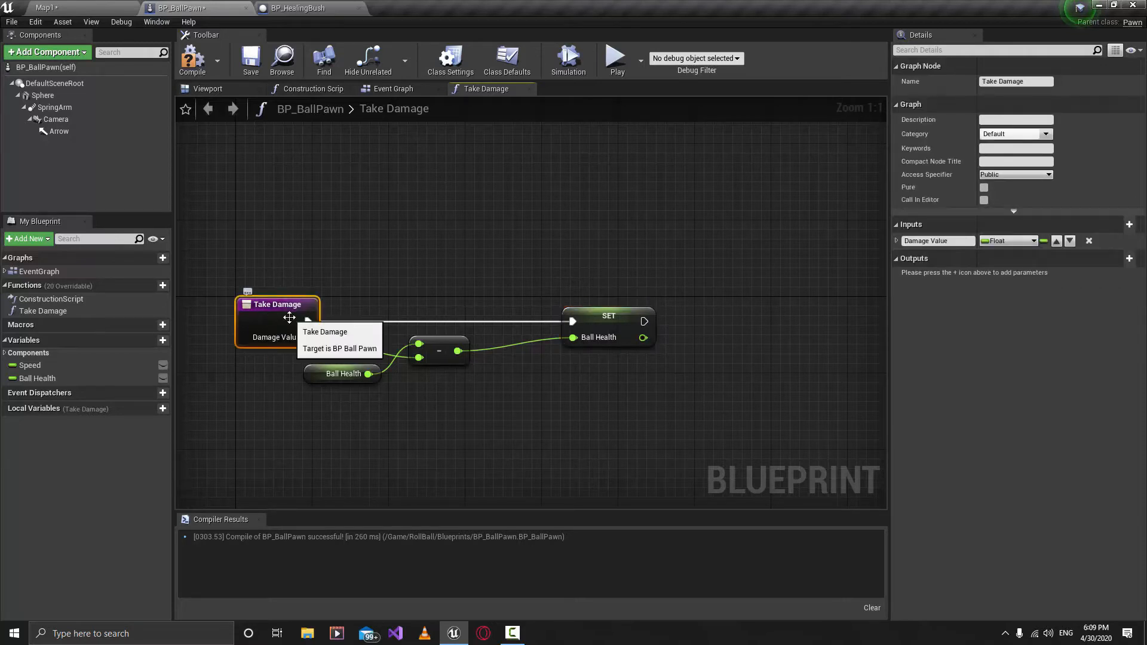
left_click(1129, 259)
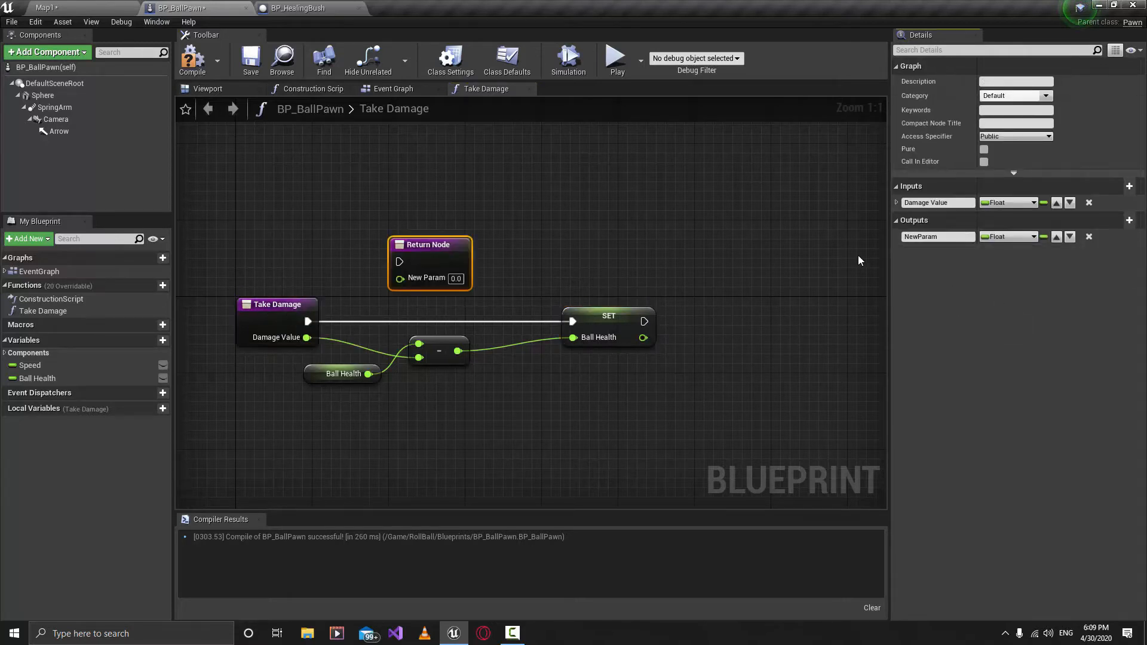
left_click(956, 237)
type("New Health")
key("Return")
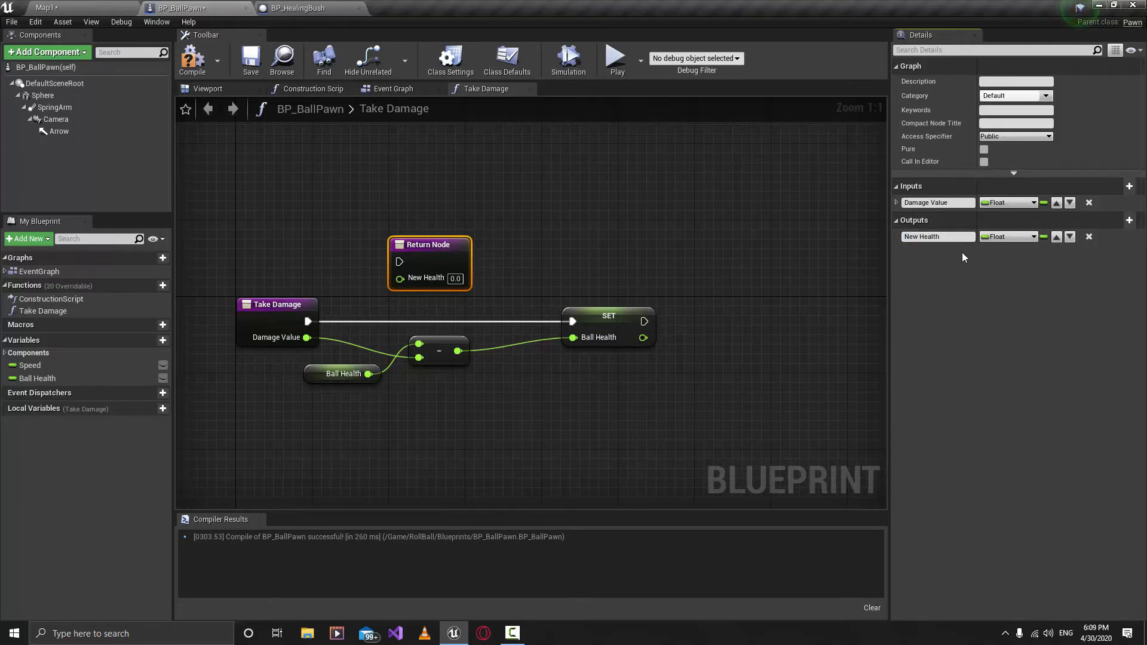
Connect the Return Node after Set Ball Health, feeding its New Health from the set value, and compile and save the blueprint
mouse_move(442, 253)
left_mouse_down()
mouse_move(710, 295)
mouse_move(428, 322)
mouse_move(488, 338)
left_mouse_up()
right_click_drag(391, 403, 638, 406)
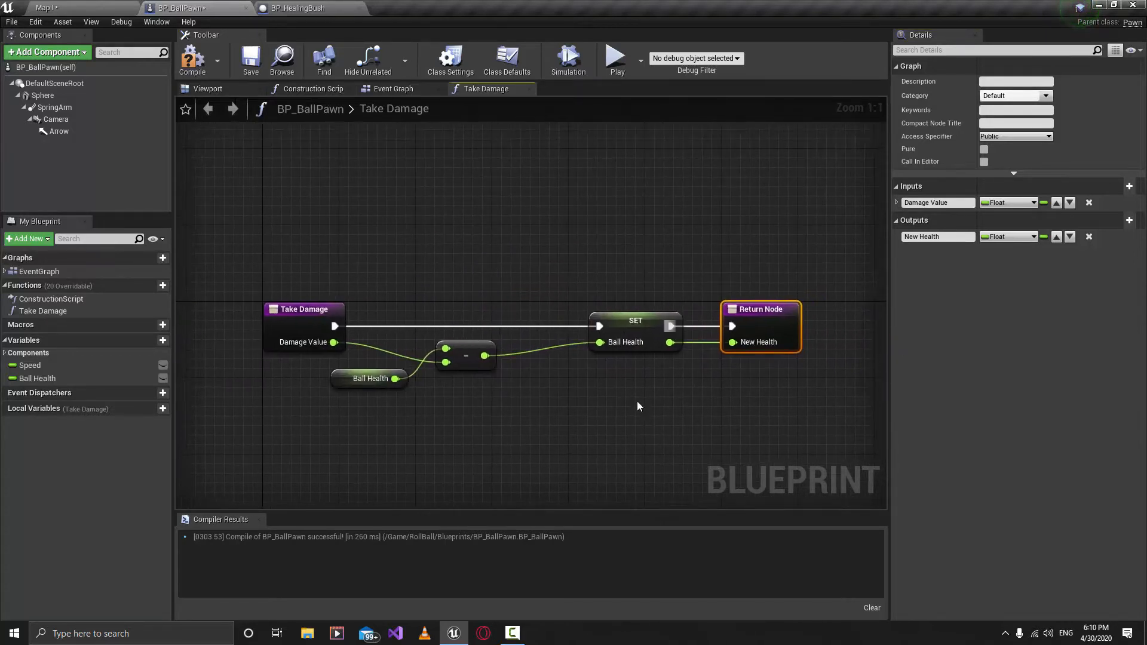
left_click(192, 58)
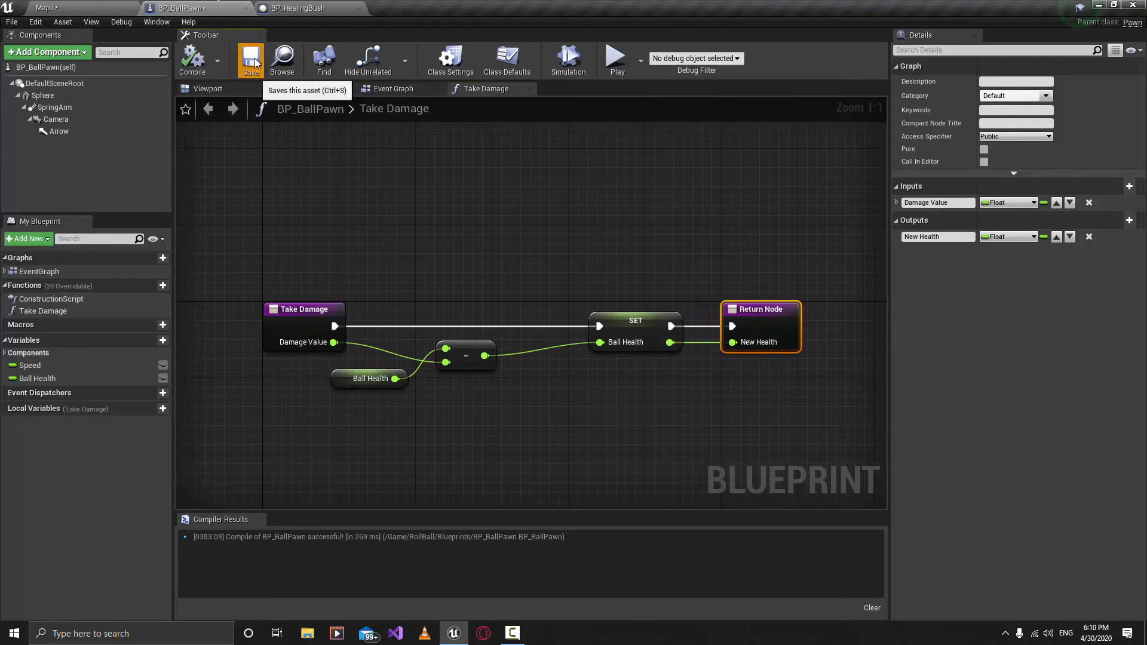
left_click(250, 58)
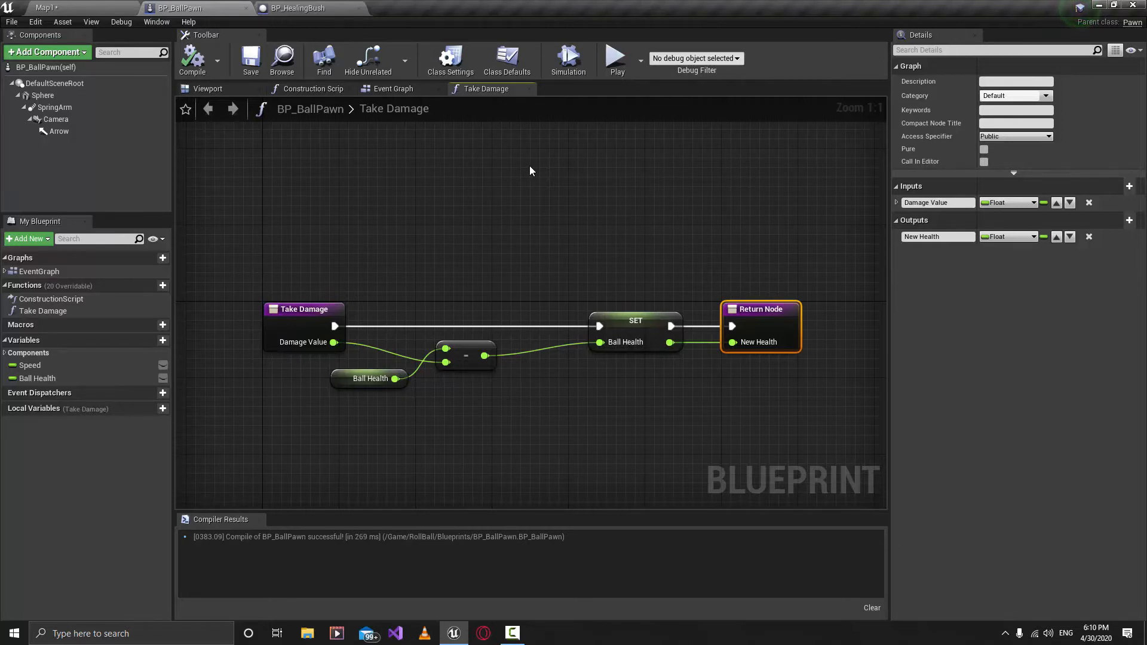
left_click_drag(344, 254, 281, 385)
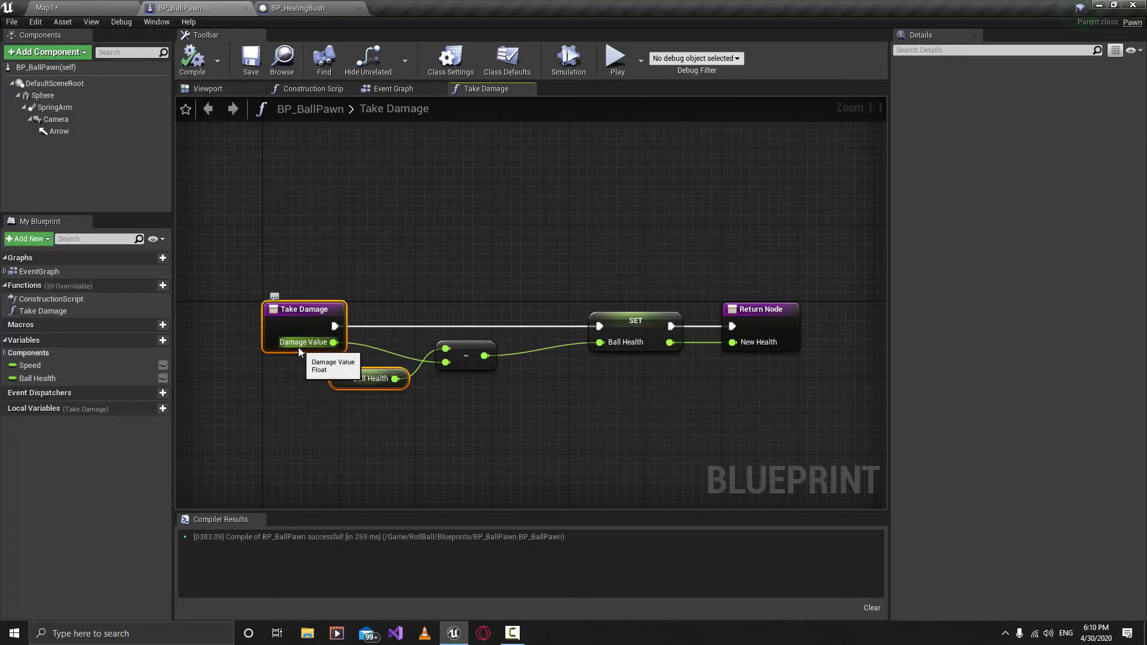
left_click(288, 374)
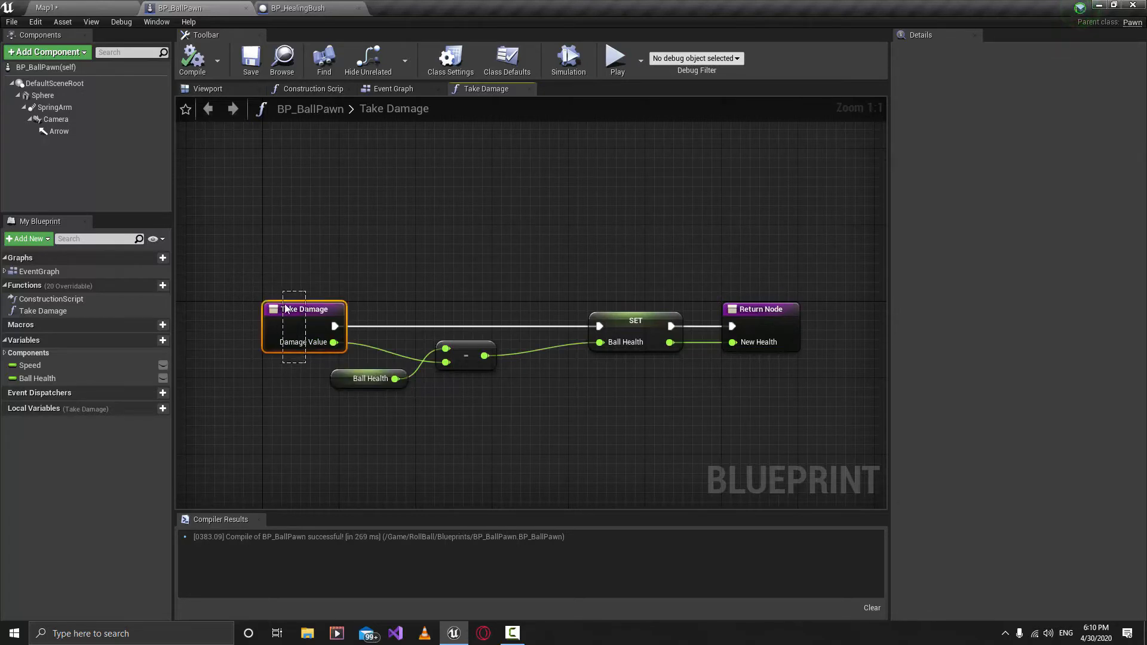
left_click_drag(286, 309, 293, 393)
left_click_drag(299, 314, 296, 342)
left_click(295, 388)
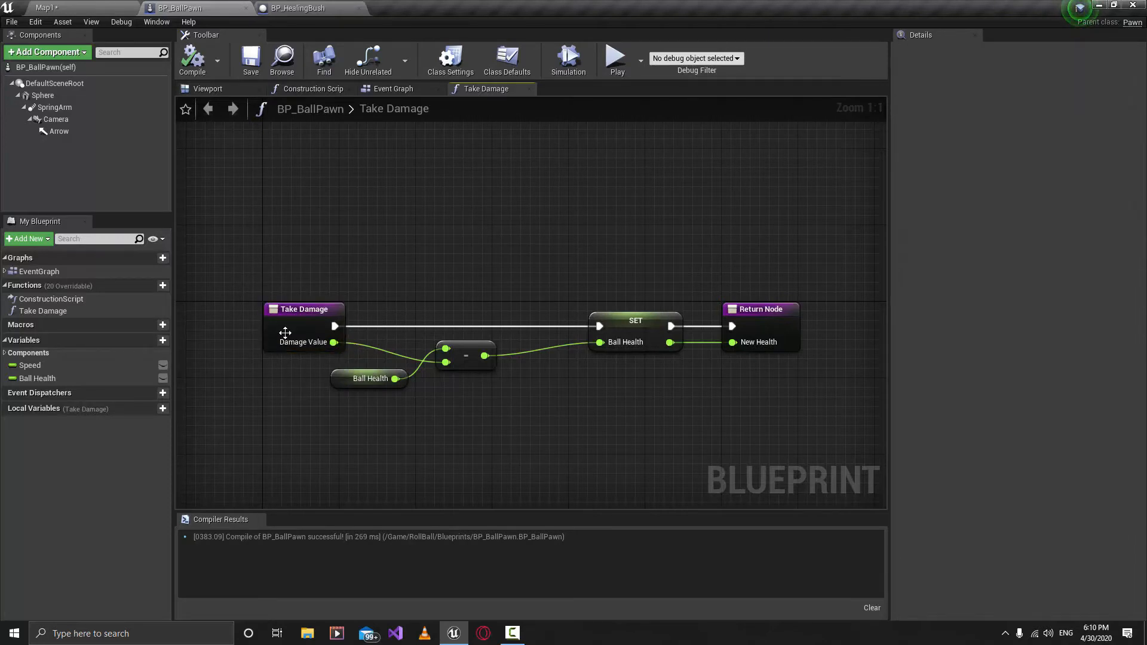
left_click(370, 380)
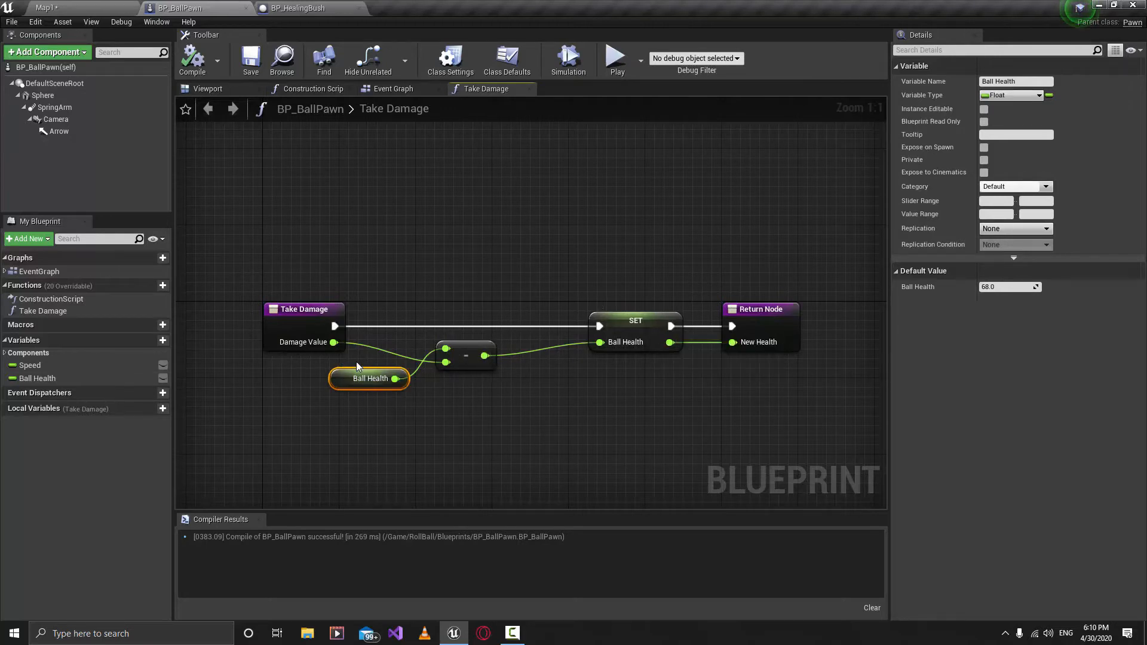
left_click_drag(799, 278, 722, 392)
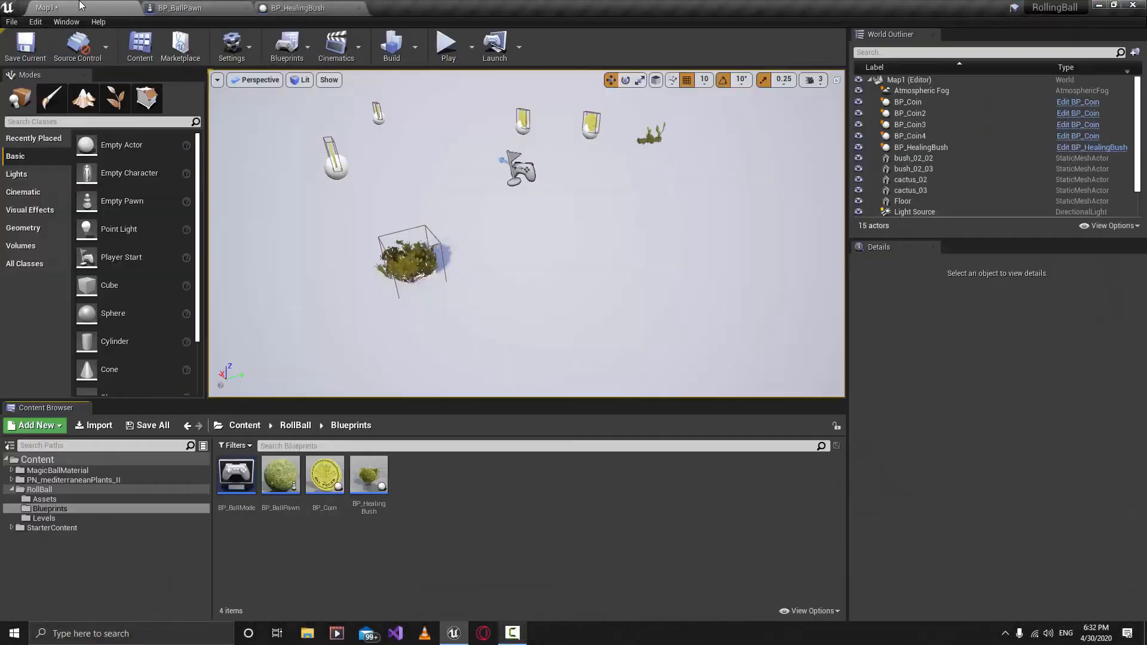
Create an Actor Blueprint Class named BP_Cactus in the RollBall Blueprints folder and open it for editing
right_click(507, 496)
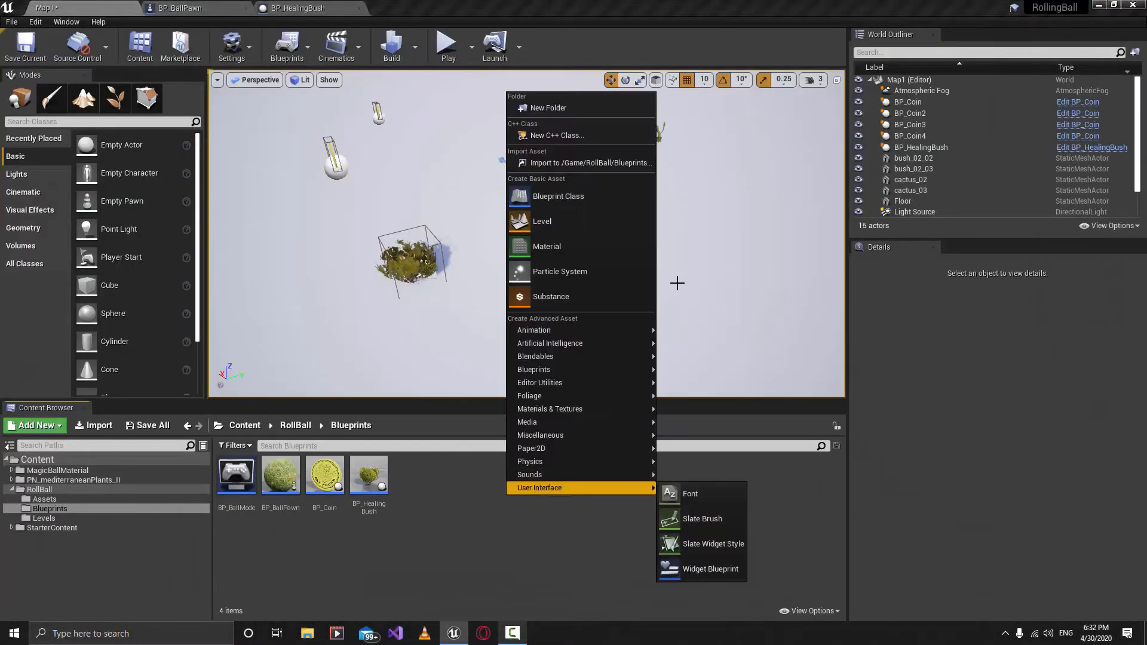
left_click(554, 199)
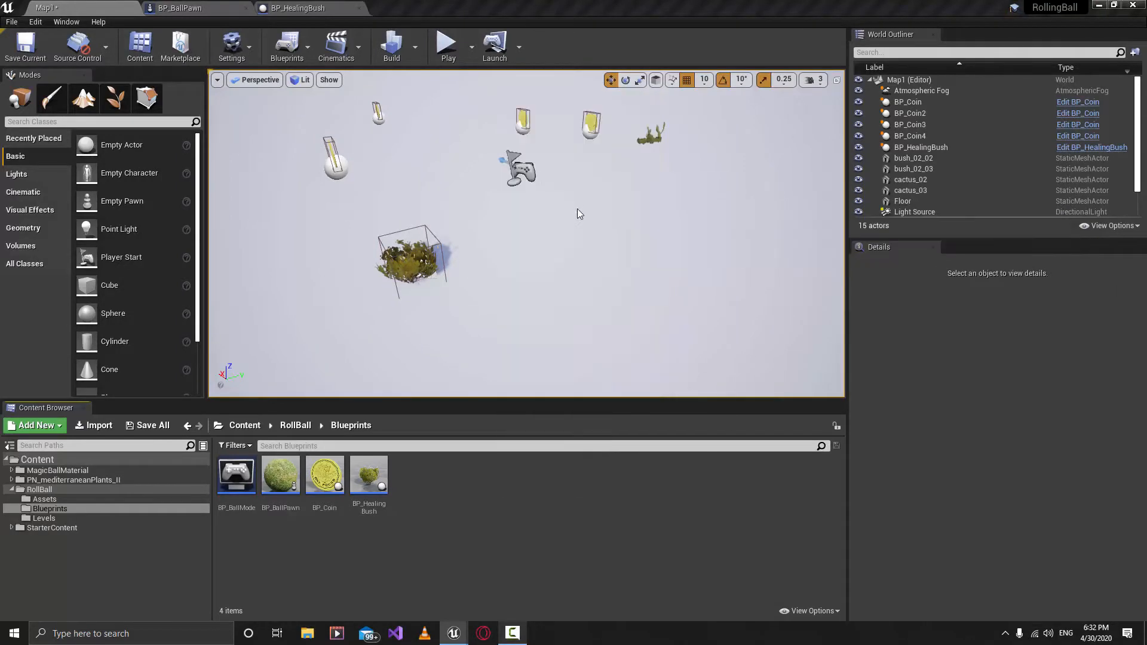
left_click(463, 215)
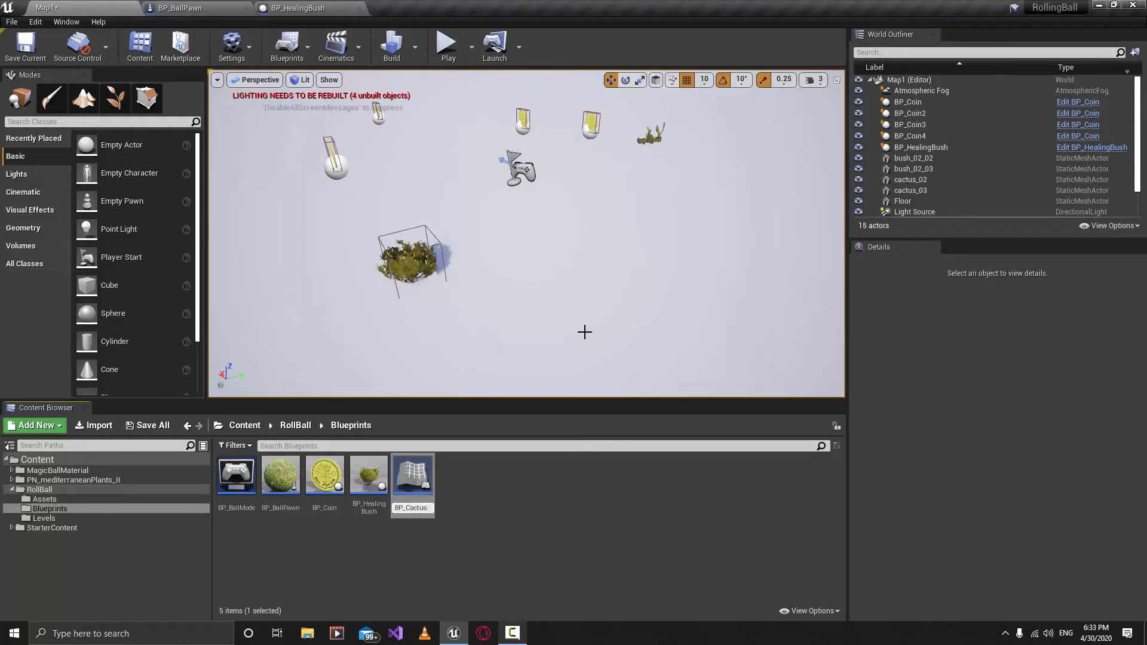
type("BP_Cactus")
key("Return")
key("Return")
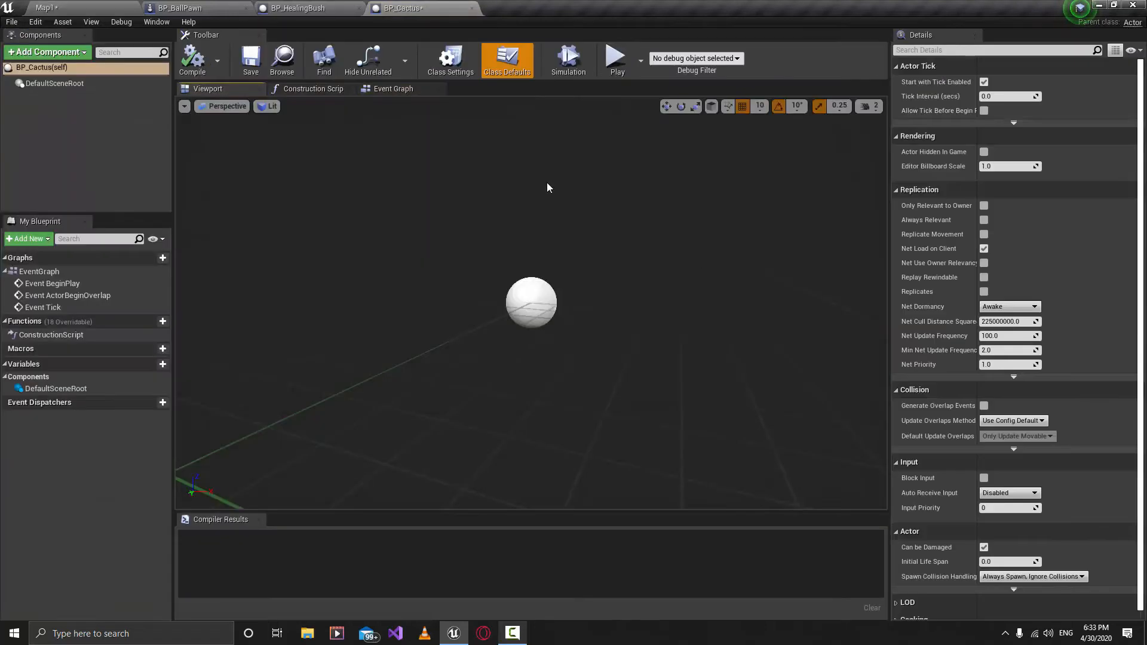
Add a Static Mesh component named Cactus under the DefaultSceneRoot of BP_Cactus
left_click(48, 52)
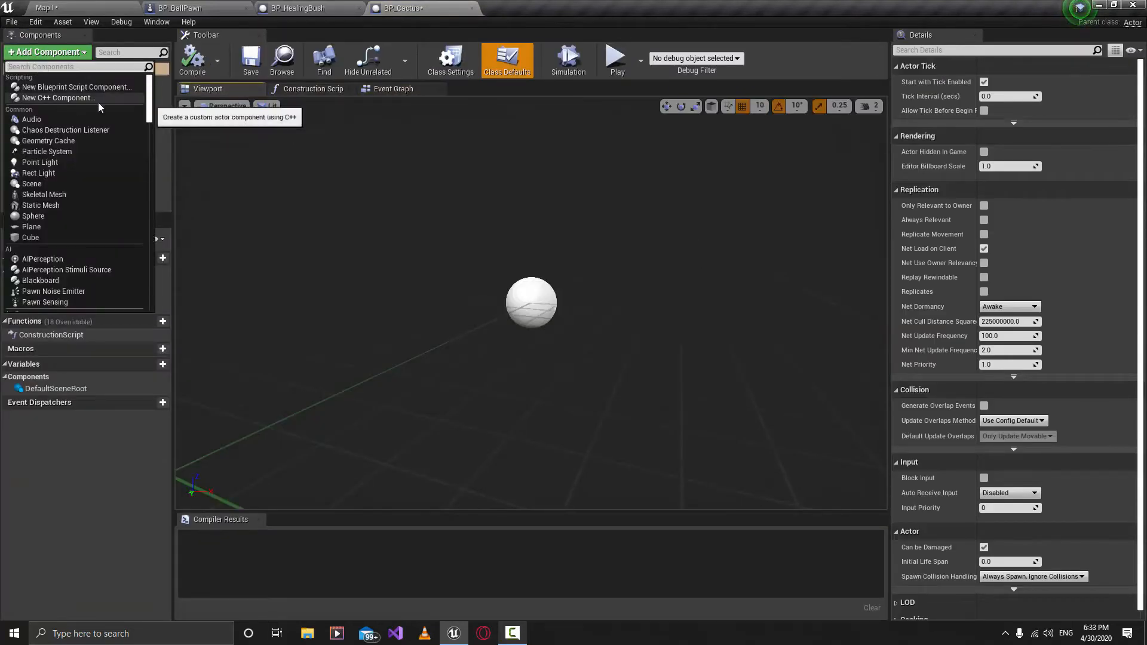
type("stat")
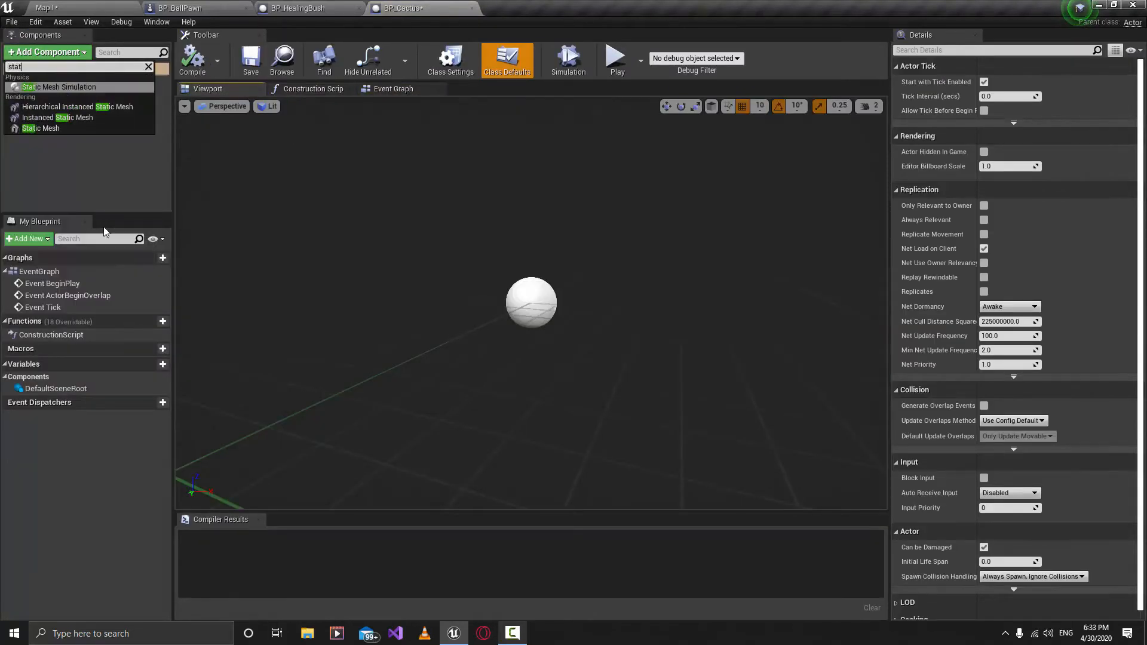
key("Down")
key("Down")
key("Down")
key("Down")
key("Return")
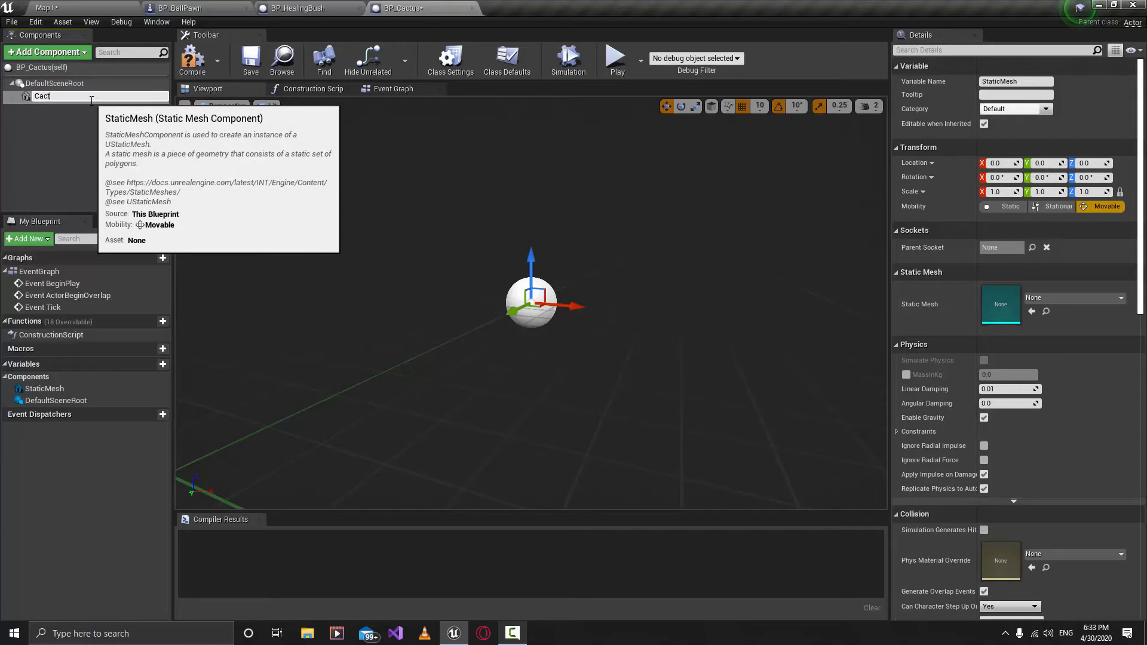
key("Return")
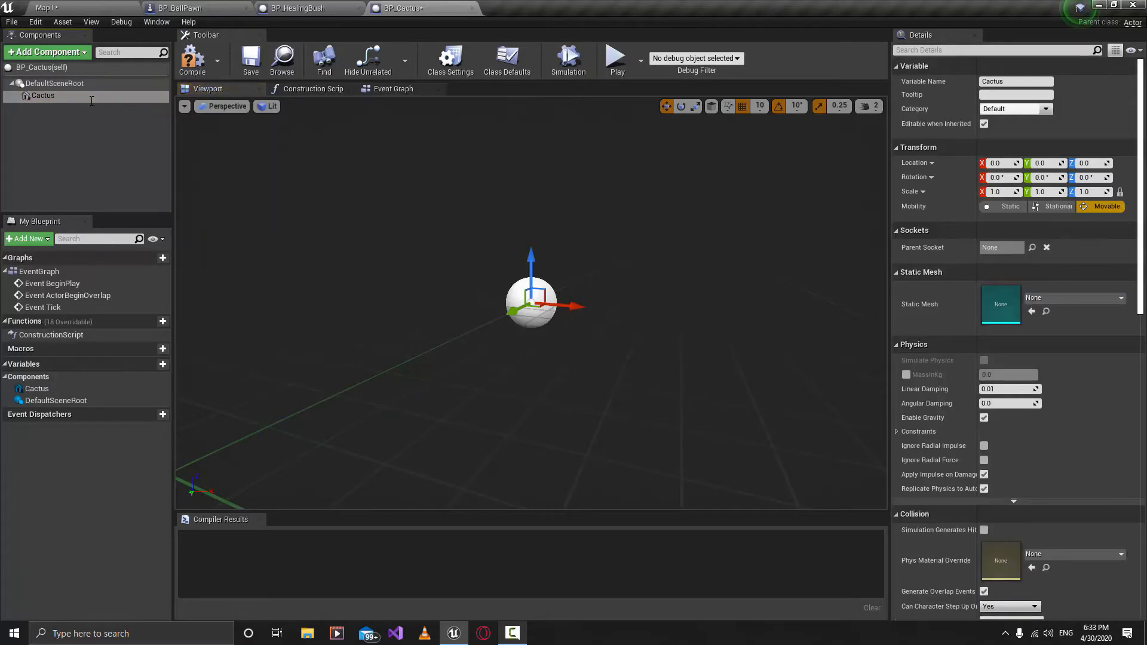
left_click(91, 99)
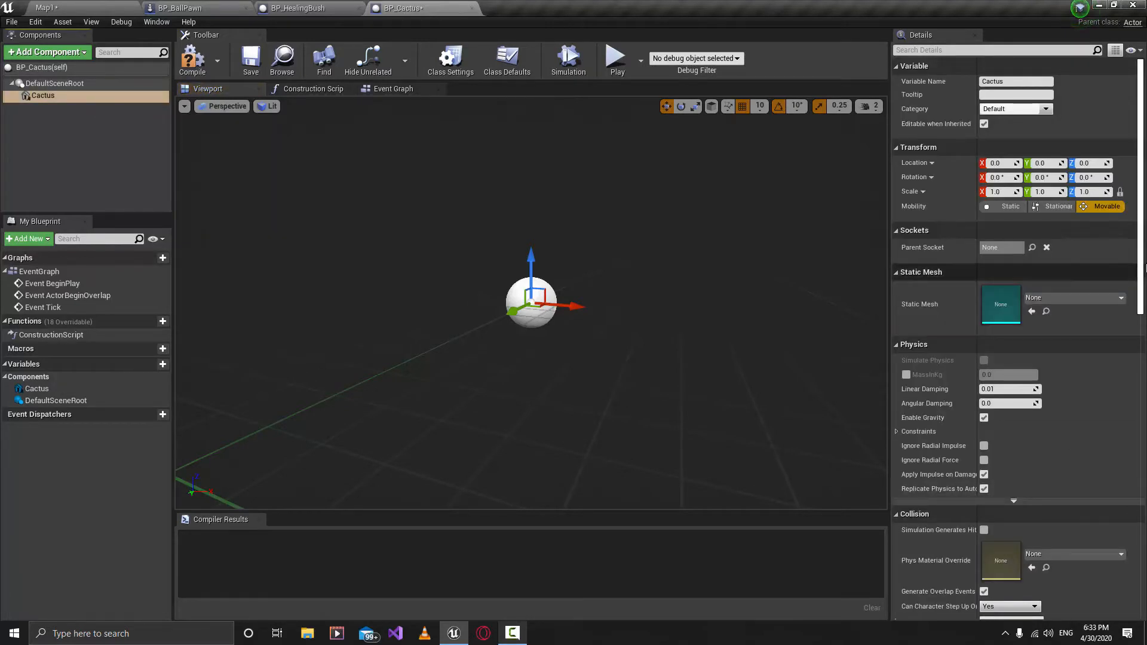
left_click(1063, 299)
type("c")
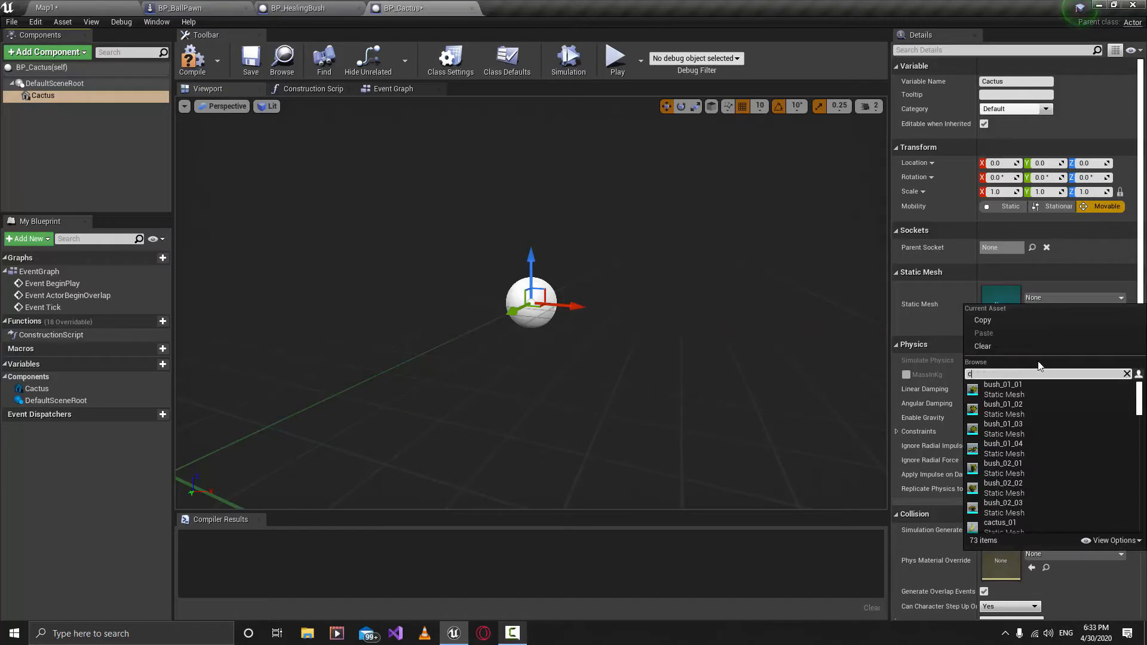
type("ac")
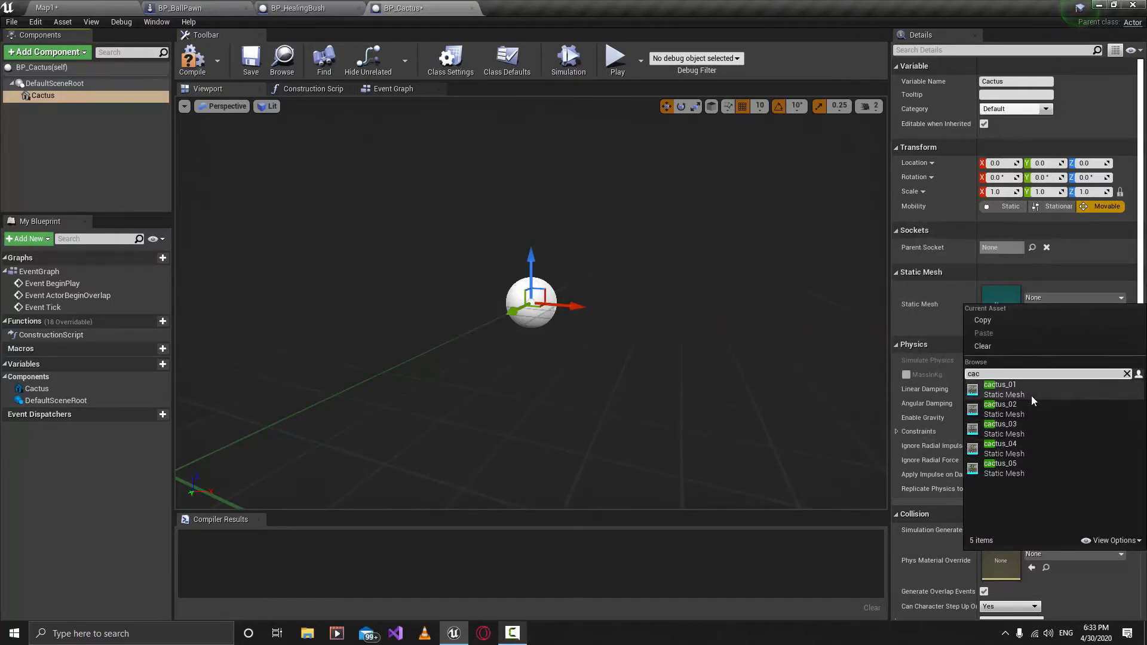
Preview the cactus_05 mesh from the PN_mediterraneanPlants_II Meshes folder up close and return to BP_Cactus
left_click(52, 8)
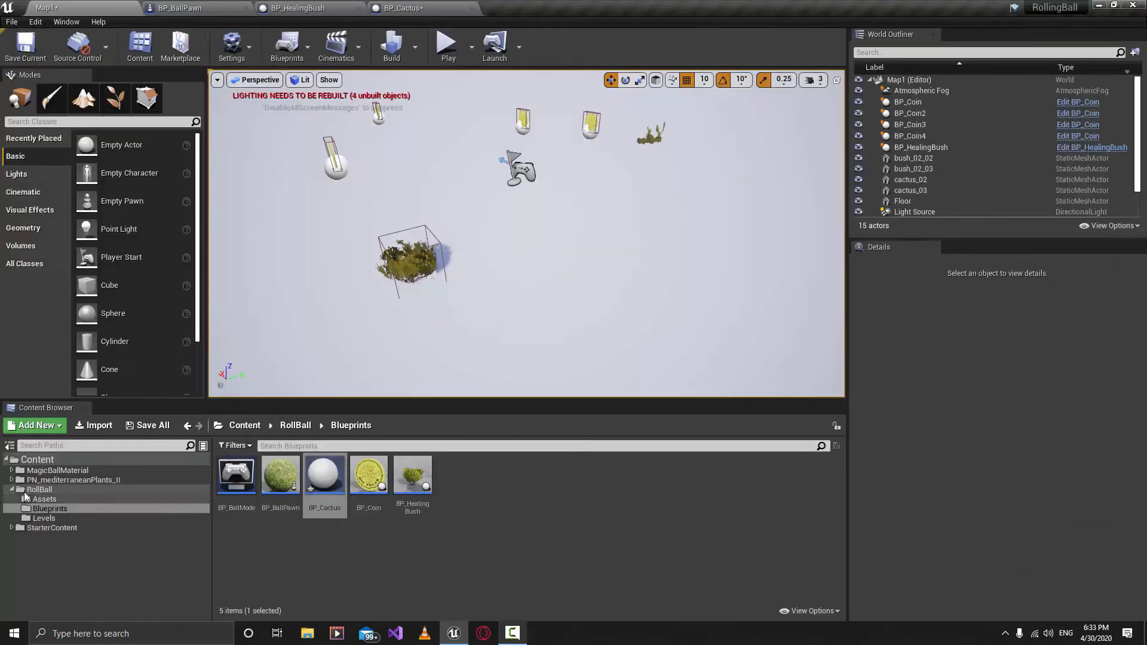
left_click(57, 479)
double_click(369, 475)
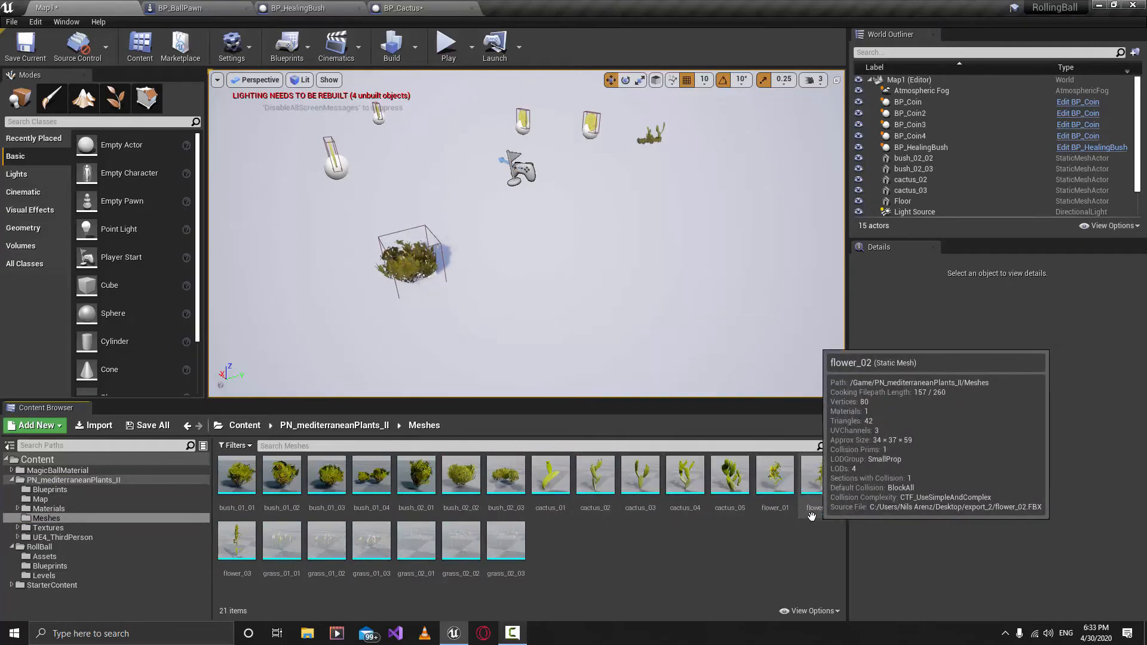
double_click(746, 489)
scroll(395, 420, "up", 5)
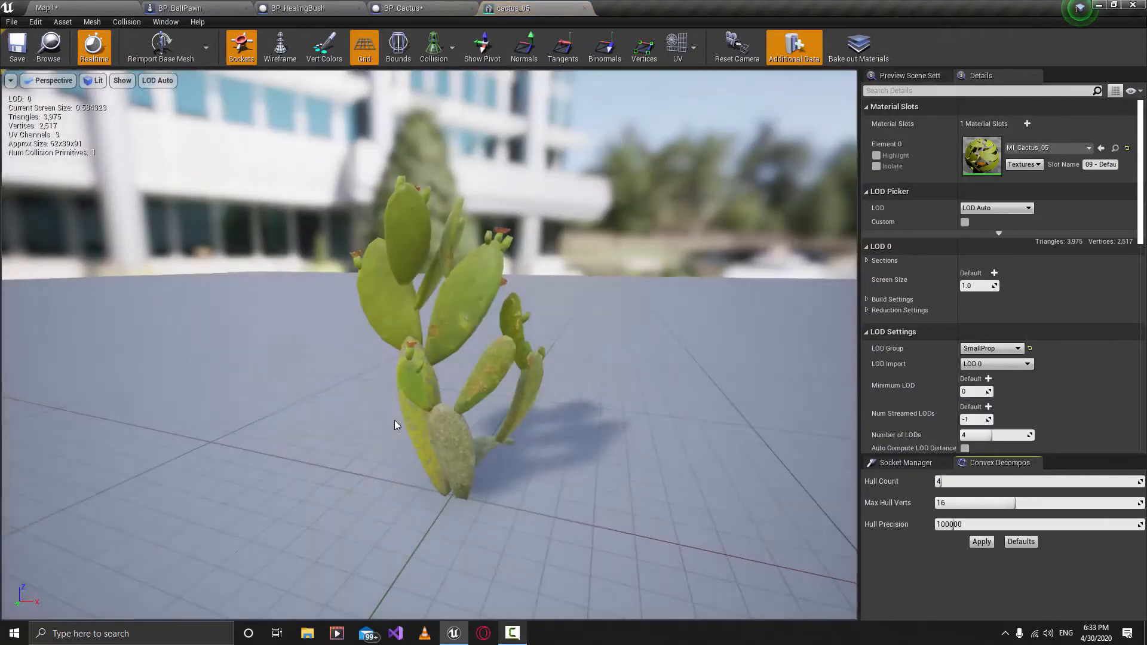
left_click(583, 7)
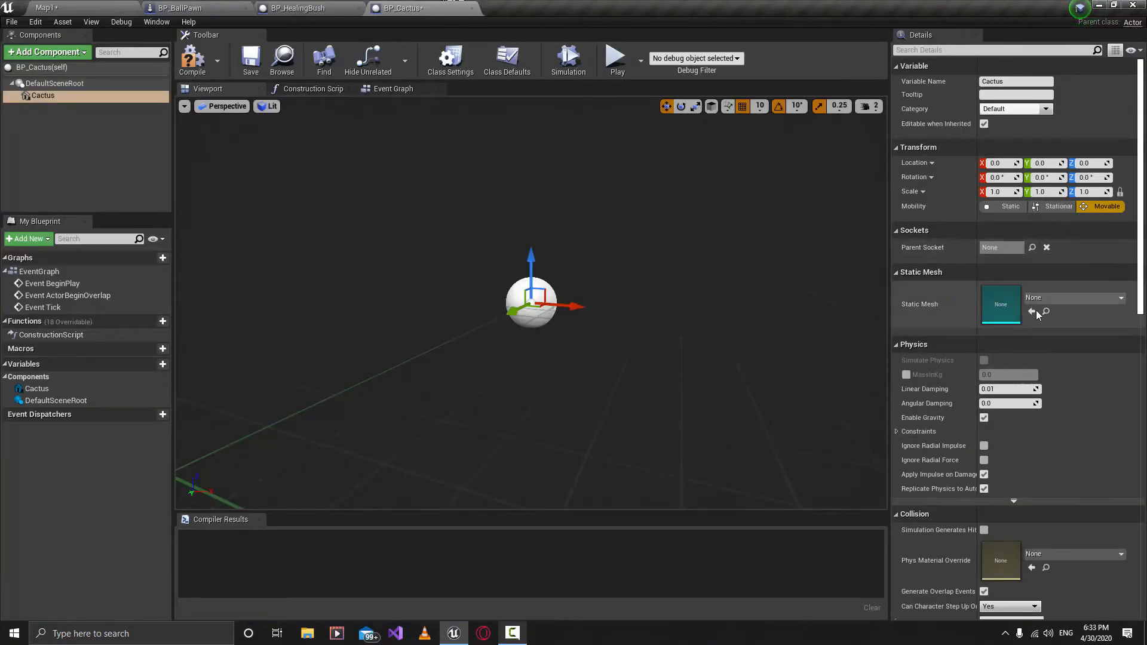
Assign the cactus_05 static mesh to the Cactus component
left_click(1077, 297)
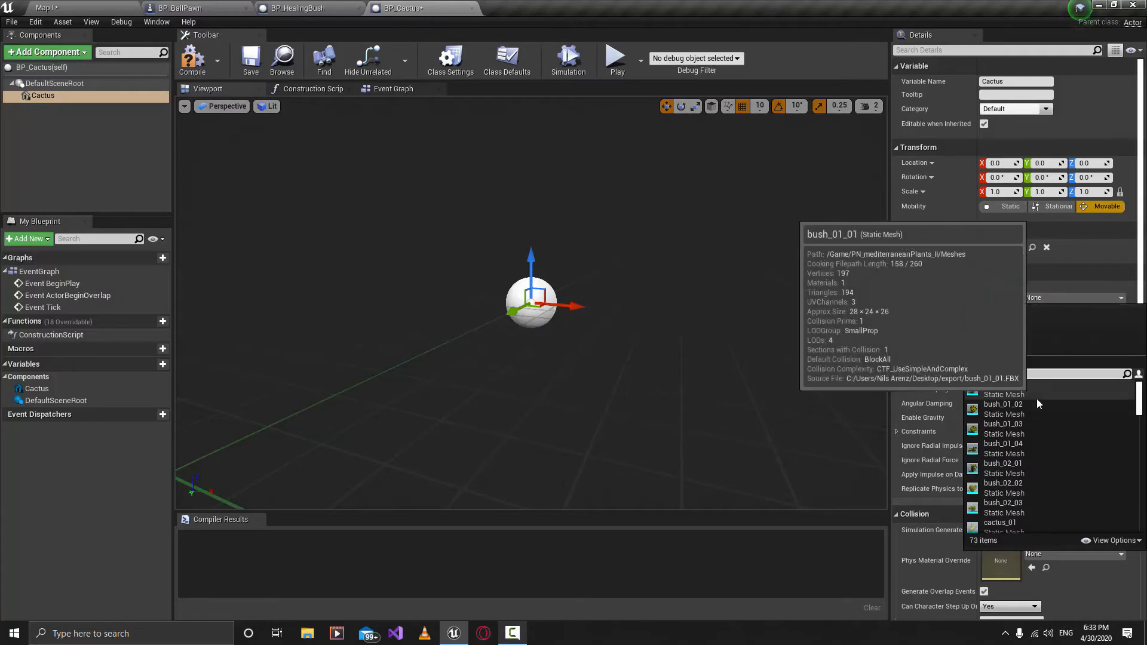
type("cactu")
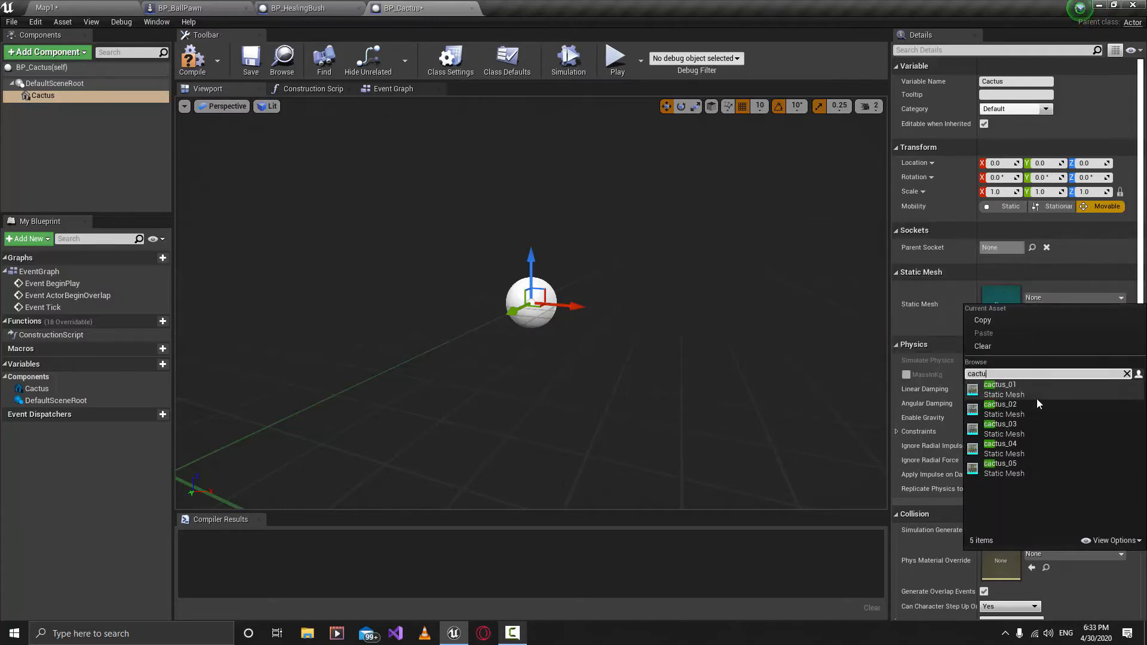
left_click(1041, 468)
scroll(563, 282, "down", 6)
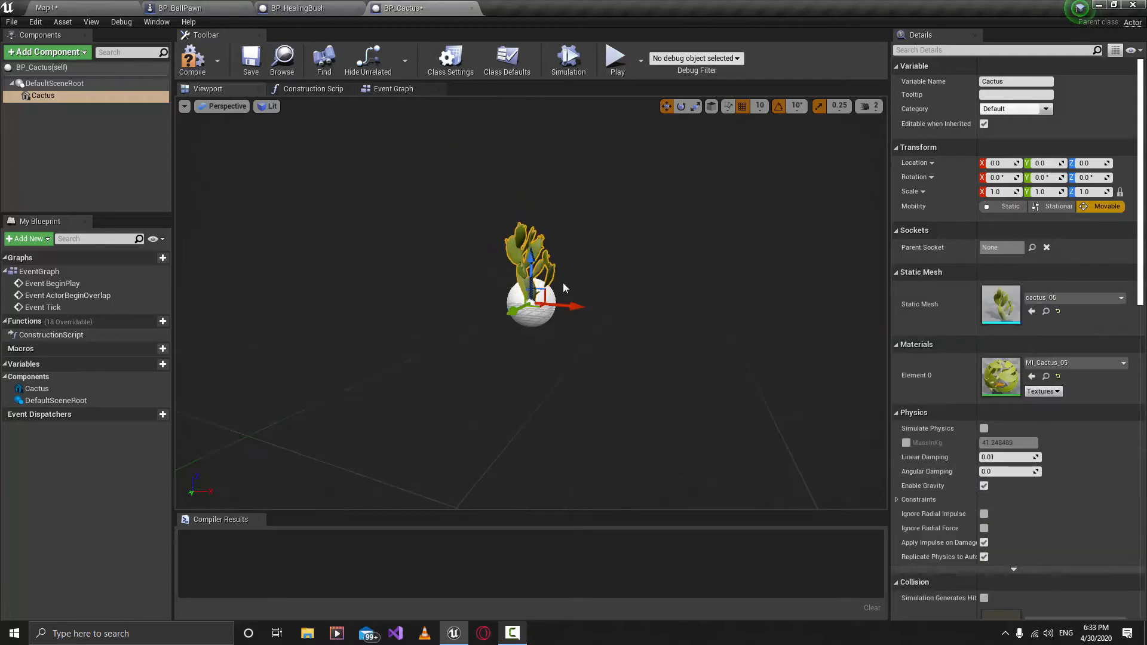
scroll(563, 282, "up", 4)
right_click_drag(598, 294, 611, 267)
Add a Box Collision component under Cactus and raise it to a Z location of 30
left_click(67, 58)
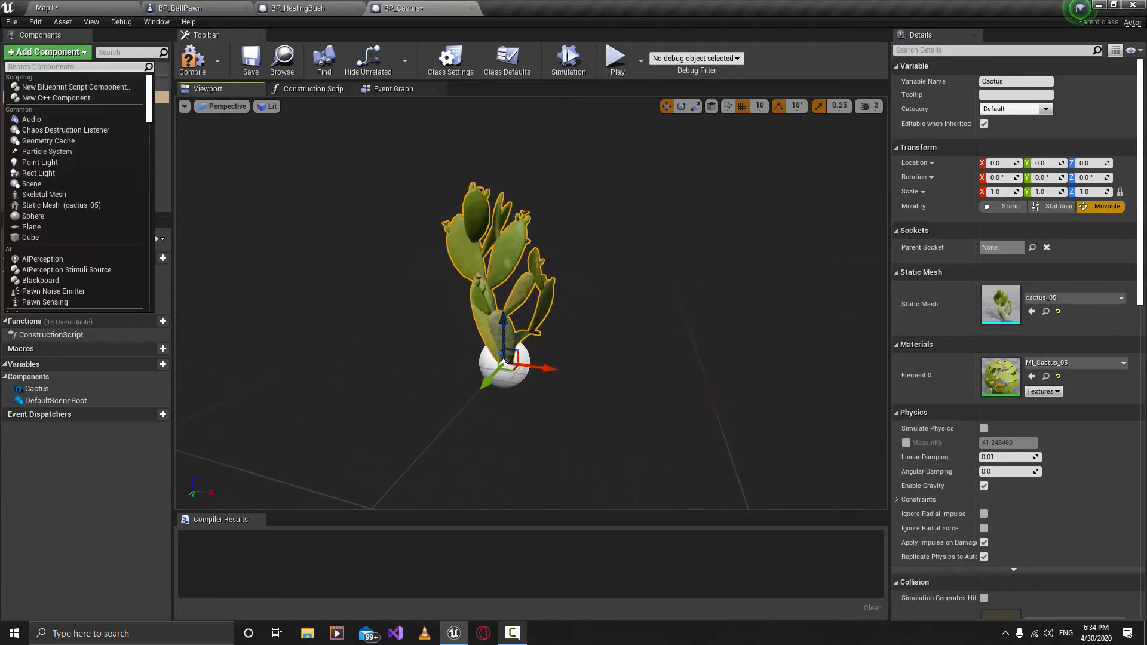
type("box")
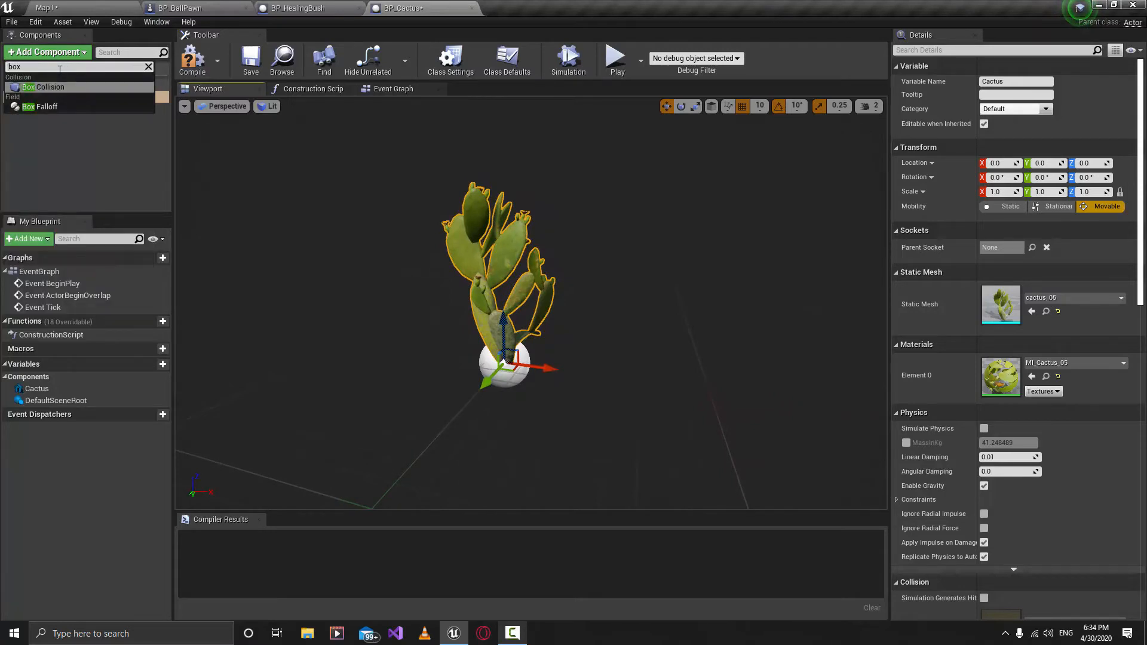
key("Return")
scroll(518, 365, "up", 3)
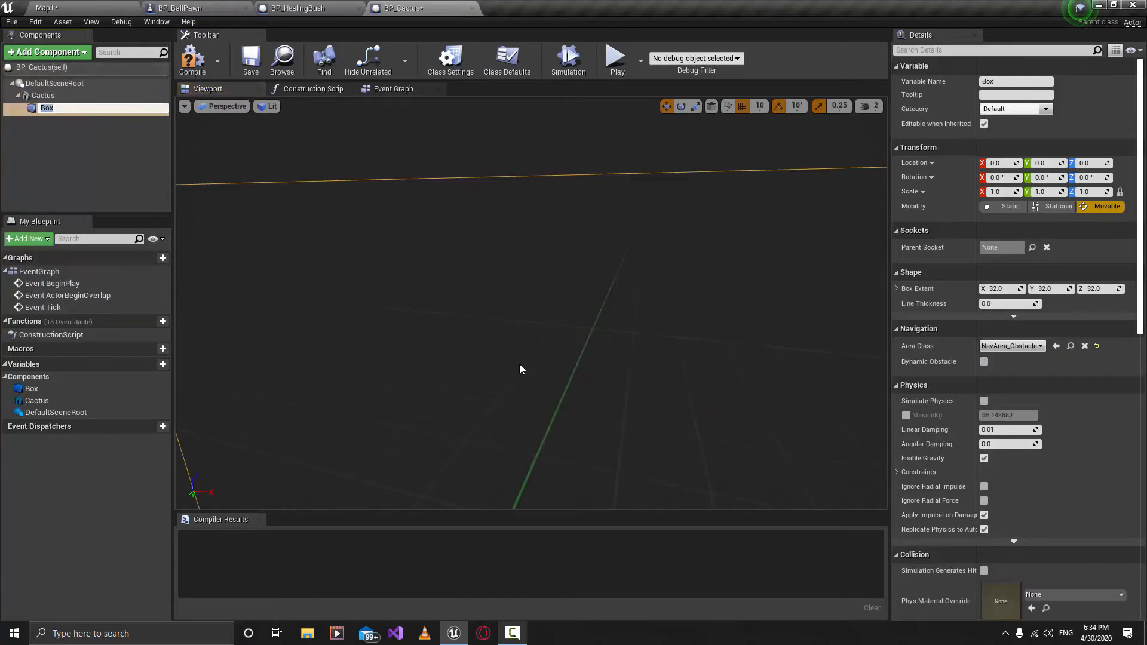
scroll(519, 365, "down", 3)
right_click_drag(520, 370, 522, 381)
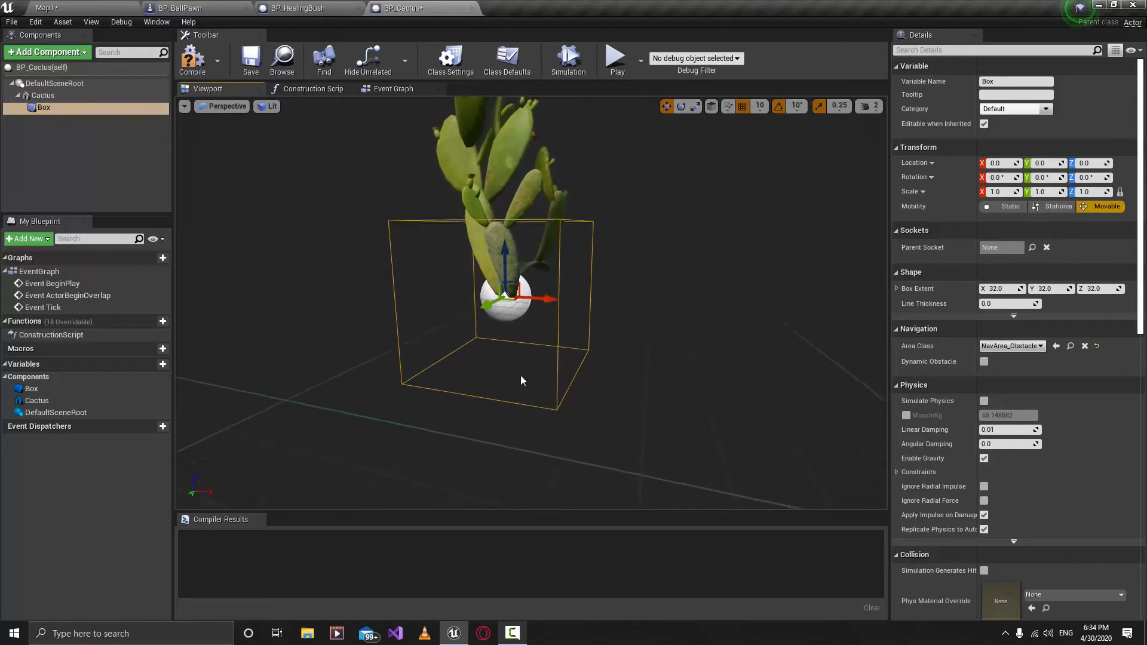
left_click_drag(507, 268, 512, 199)
mouse_move(511, 199)
right_mouse_down()
mouse_move(541, 200)
mouse_move(517, 202)
right_mouse_up()
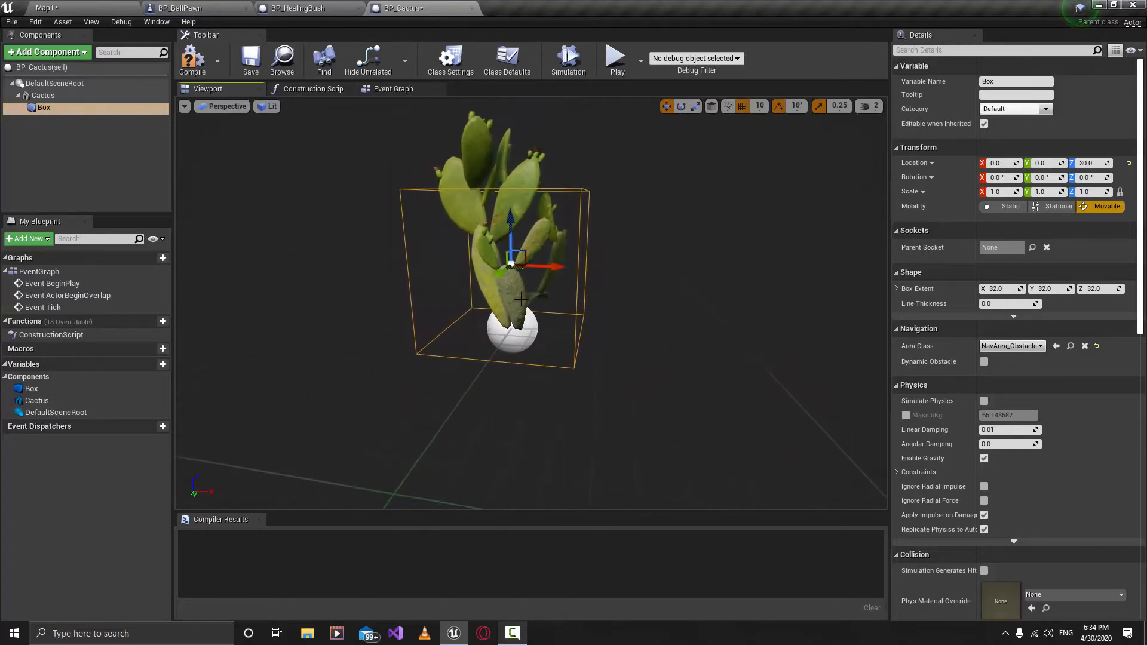
Compile and save BP_Cactus and return to the Map1 level
left_click(192, 58)
left_click(250, 60)
left_click(48, 8)
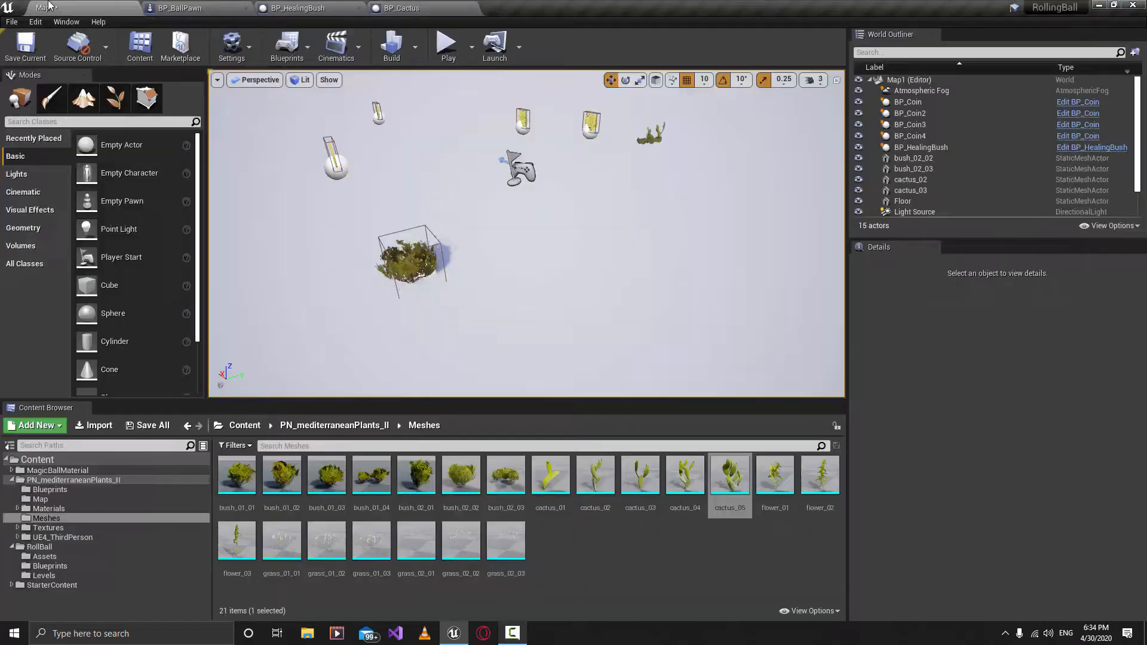
right_click_drag(676, 196, 657, 170)
key("w")
key("s")
key("w")
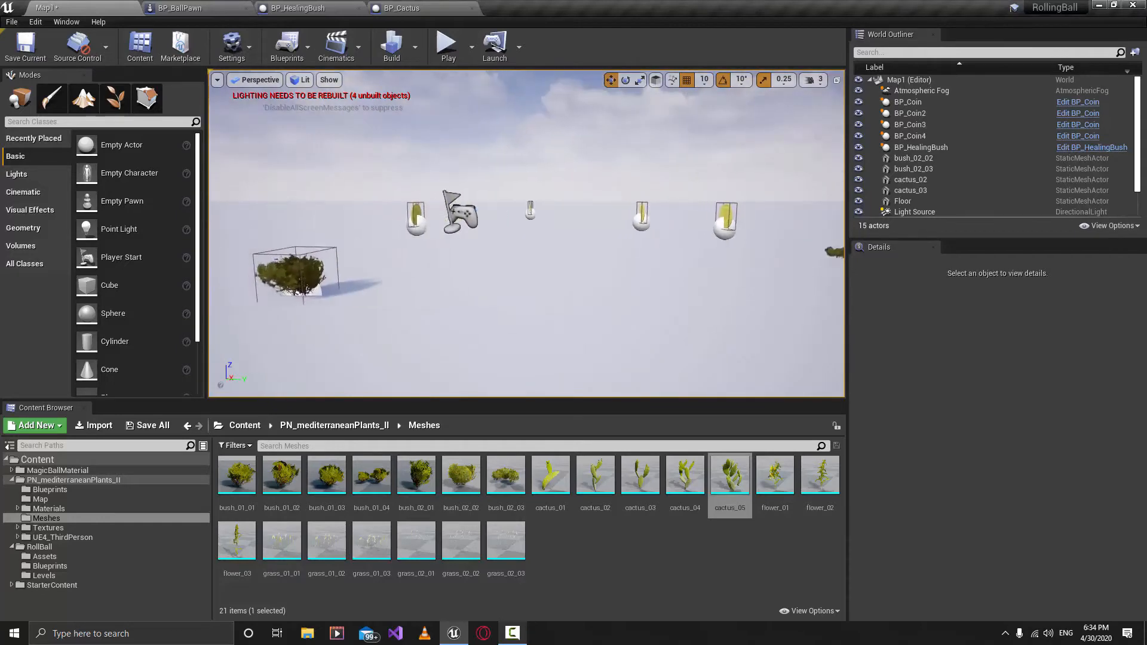
In BP_Cactus, detach the Box component from Cactus so both sit directly under DefaultSceneRoot
left_click(401, 8)
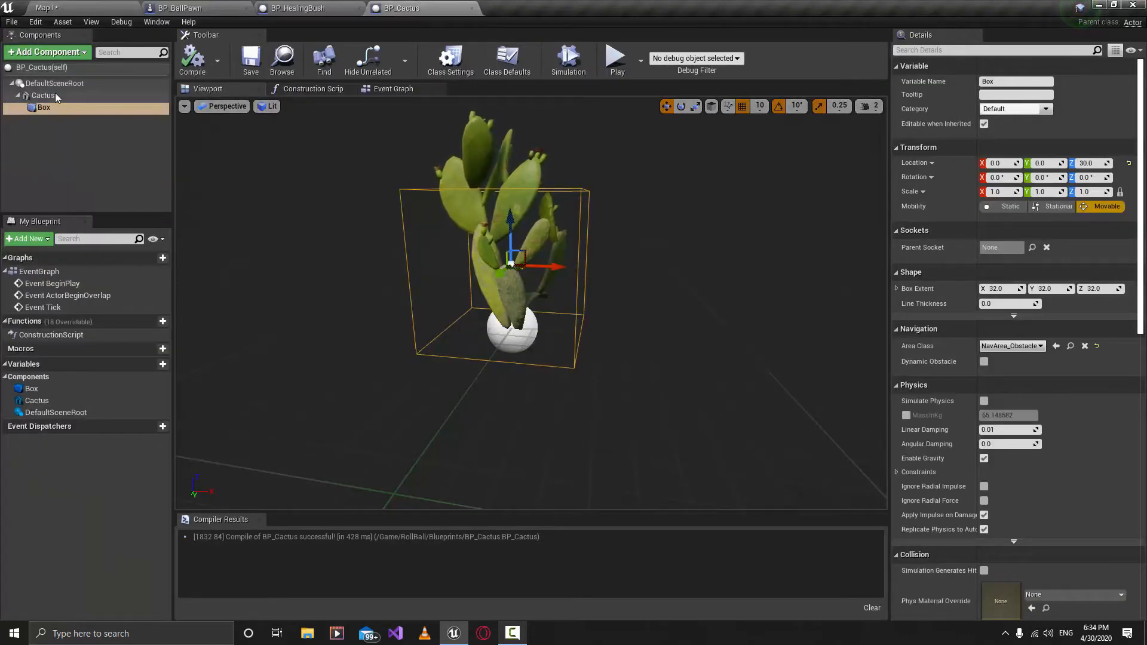
left_click(59, 110)
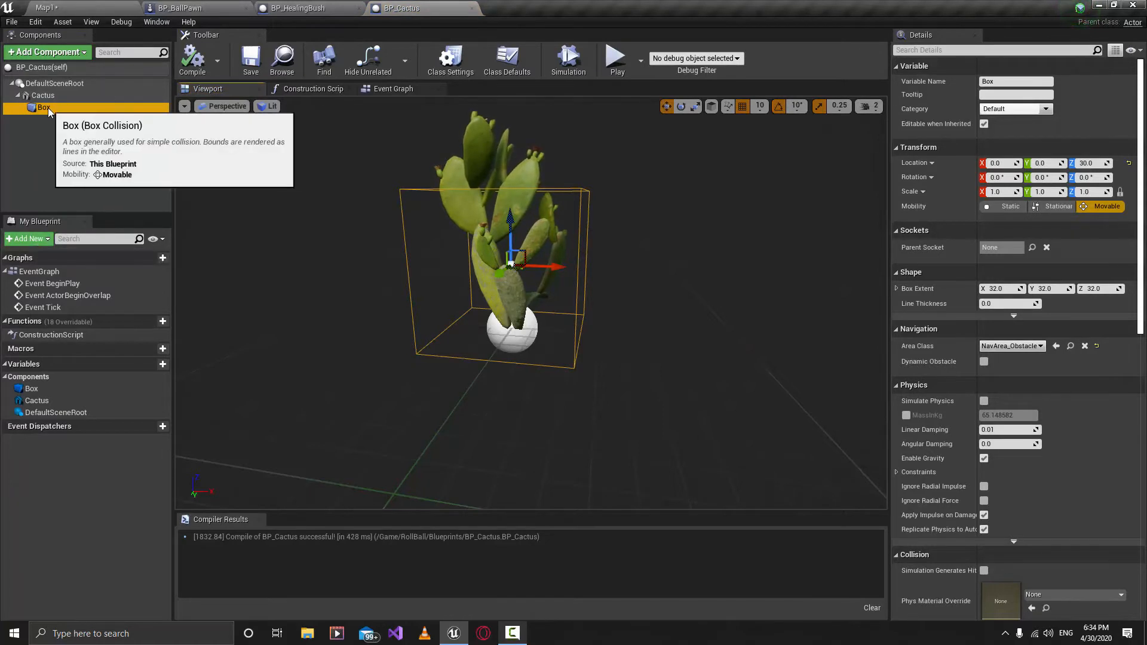
mouse_move(48, 108)
left_mouse_down()
mouse_move(86, 109)
mouse_move(42, 88)
mouse_move(67, 95)
left_mouse_up()
left_click(89, 99)
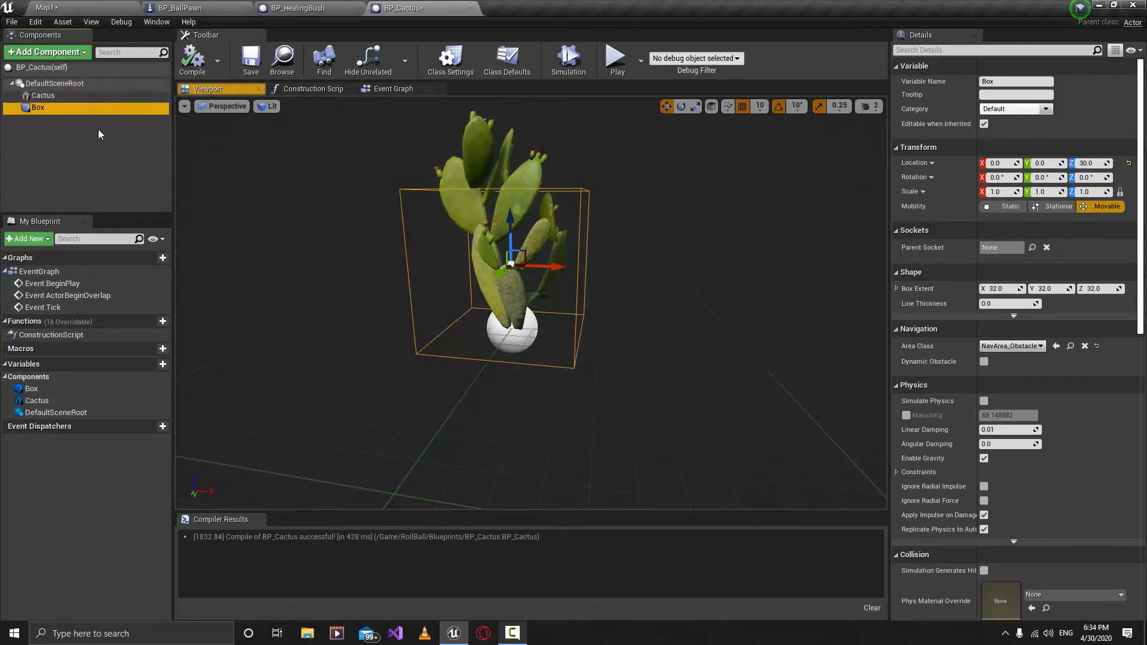
left_click(97, 131)
left_click(63, 97)
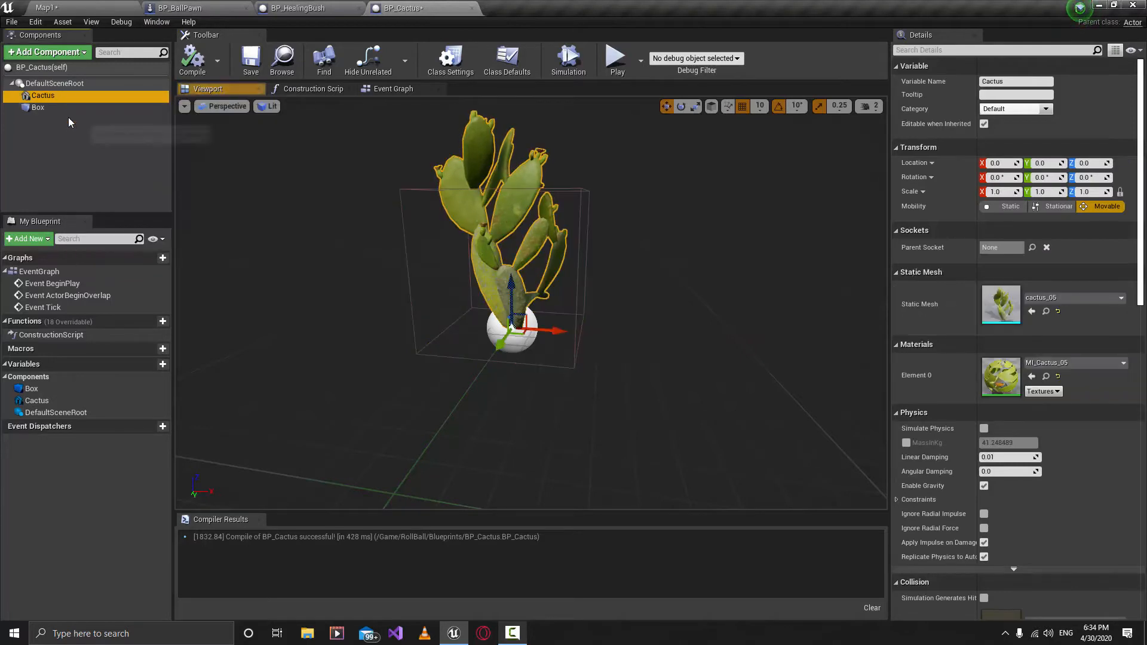
left_click(66, 108)
left_click(69, 95)
left_click(72, 108)
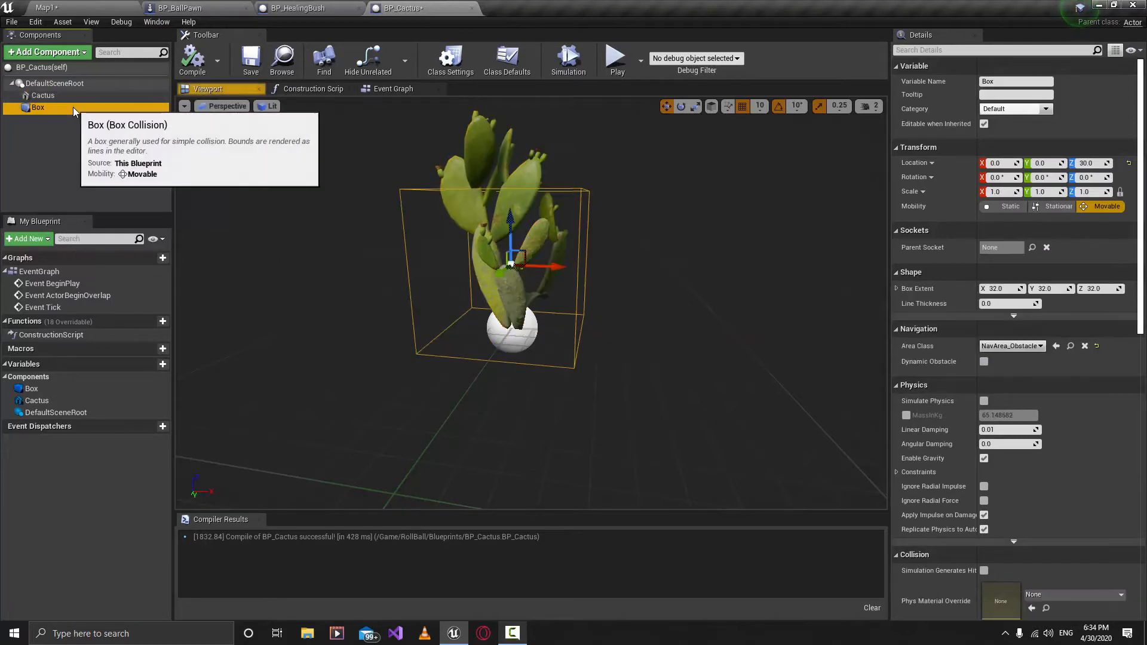
Scale the Cactus mesh component uniformly, trying 1.5 before settling on 2.0
left_click(72, 96)
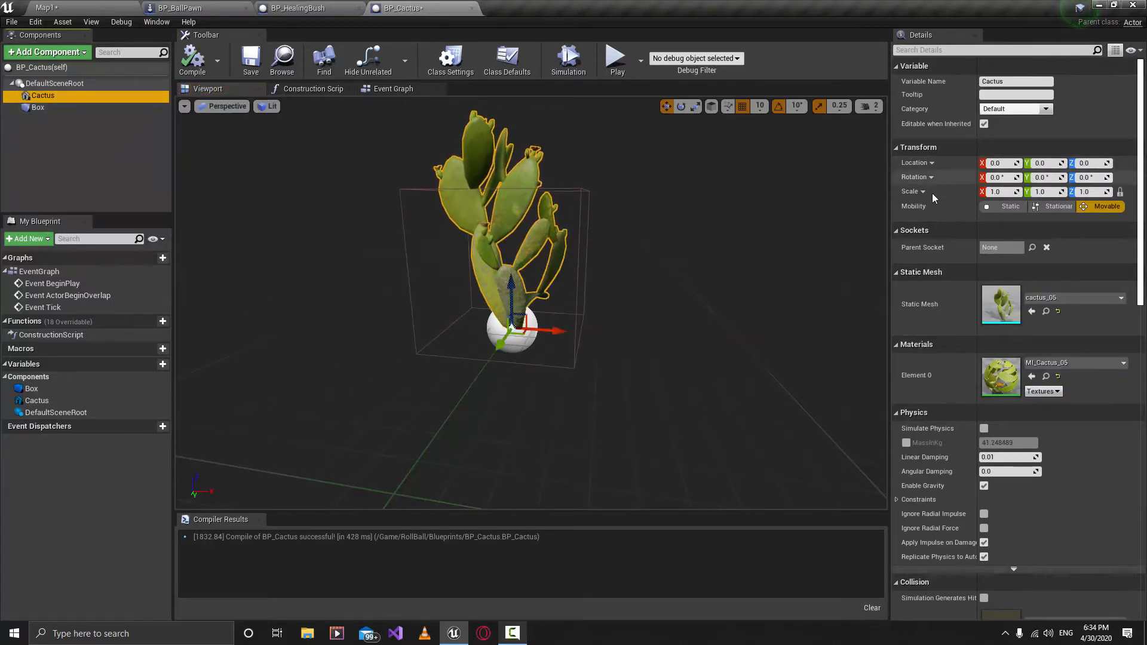
left_click(998, 191)
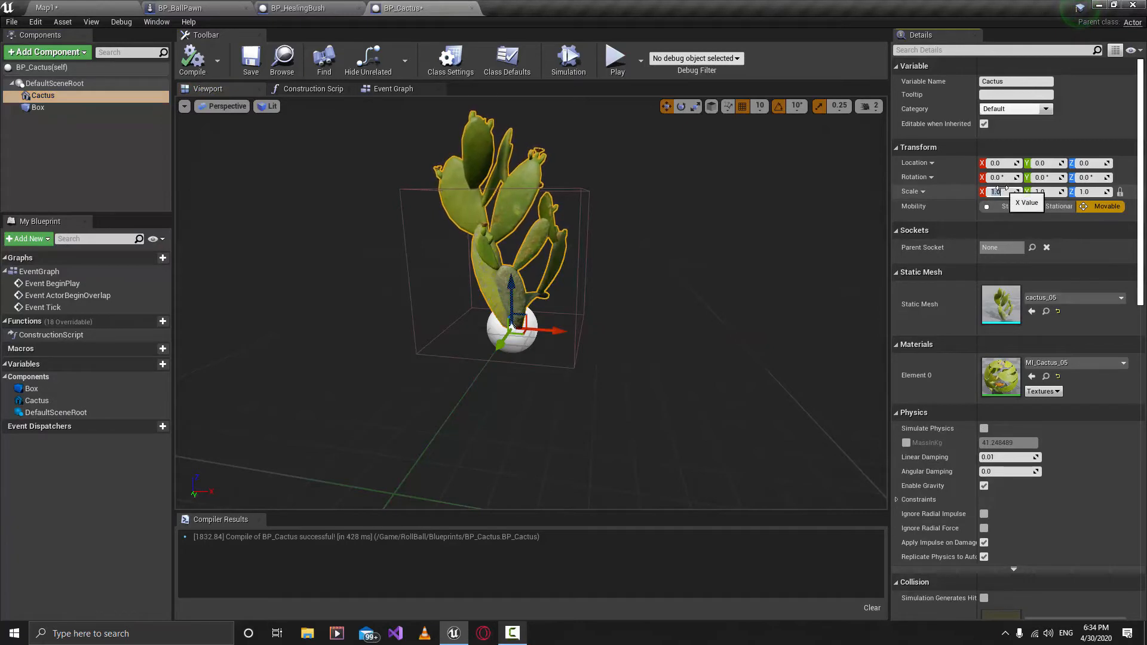
type("1.5")
key("Return")
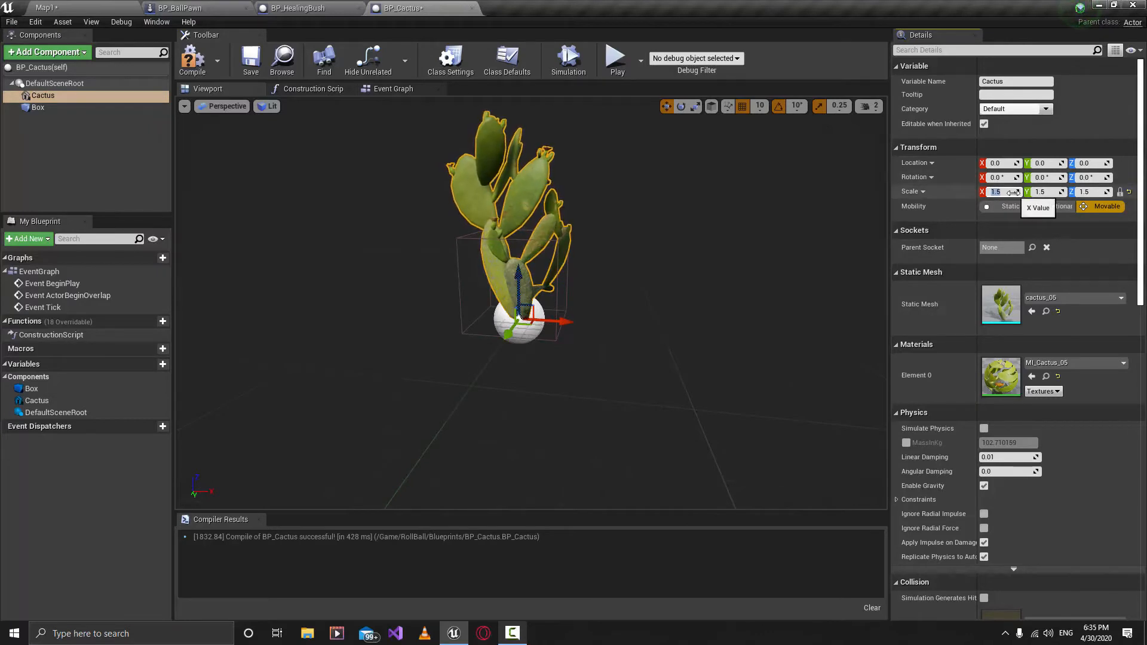
type("2")
key("Return")
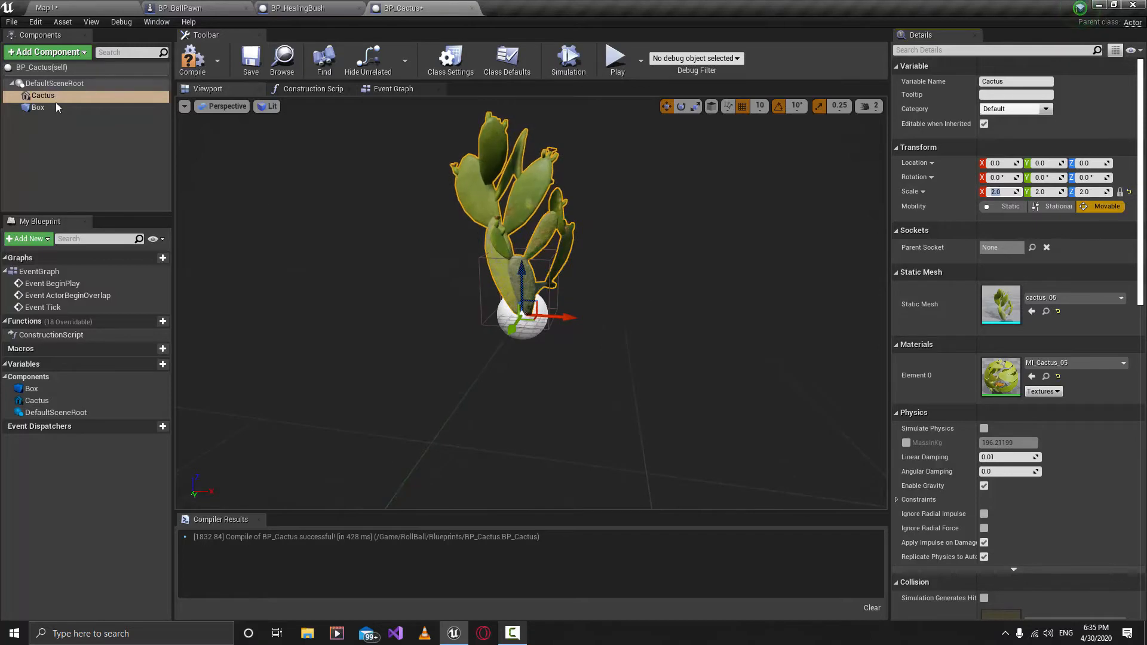
Set the Box collision component's scale to 2.0 on all axes
left_click(40, 108)
right_click_drag(515, 263, 471, 264)
key("d")
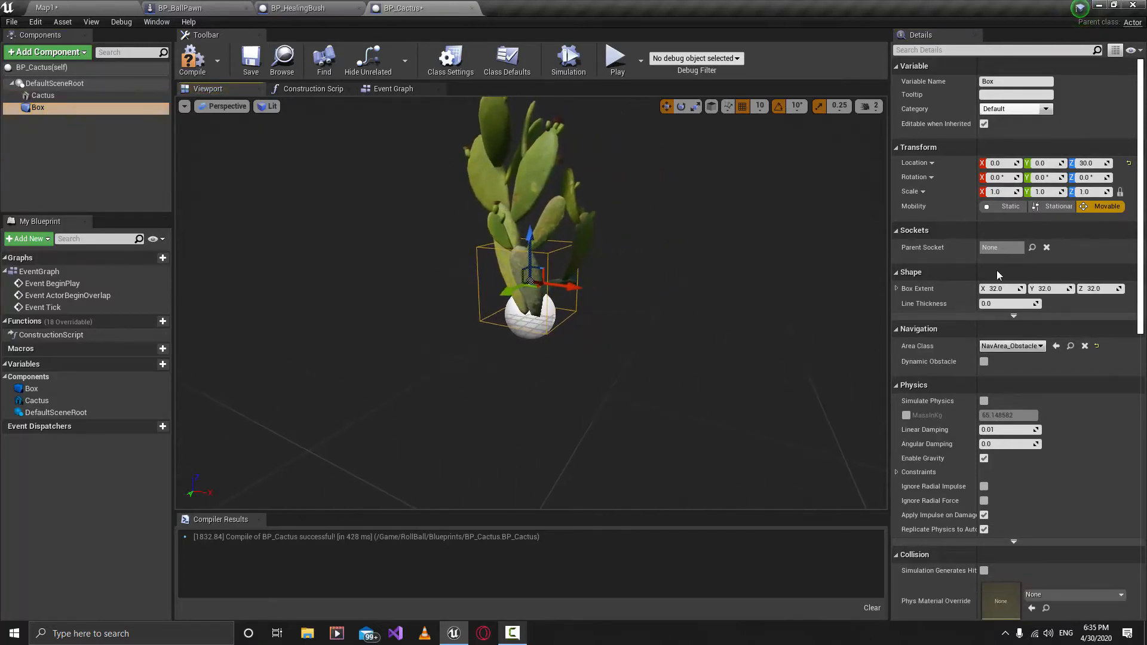
left_click(1006, 193)
type("2")
key("Return")
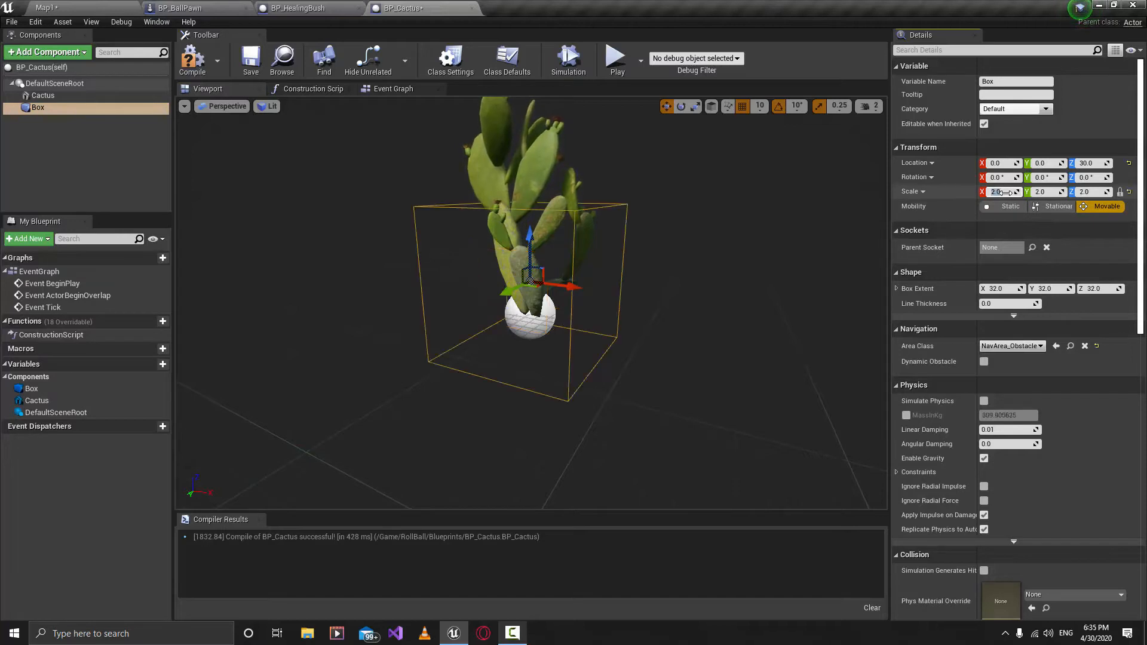
Raise the Box collision component to a Z location of 60
key("w")
mouse_move(792, 339)
right_mouse_down()
mouse_move(811, 338)
mouse_move(780, 339)
mouse_move(792, 339)
right_mouse_up()
mouse_move(581, 259)
left_mouse_down()
mouse_move(581, 248)
mouse_move(580, 259)
left_mouse_up()
right_click_drag(580, 259, 597, 218)
key("q")
key("a")
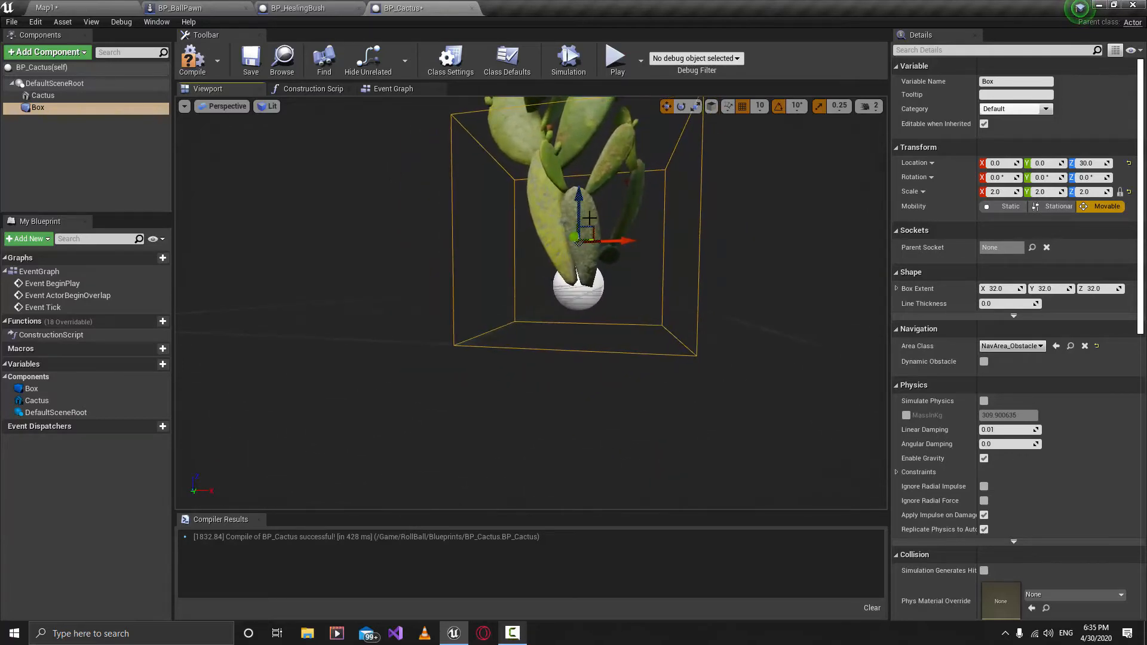
right_click_drag(579, 153, 532, 213)
key("e")
key("s")
key("d")
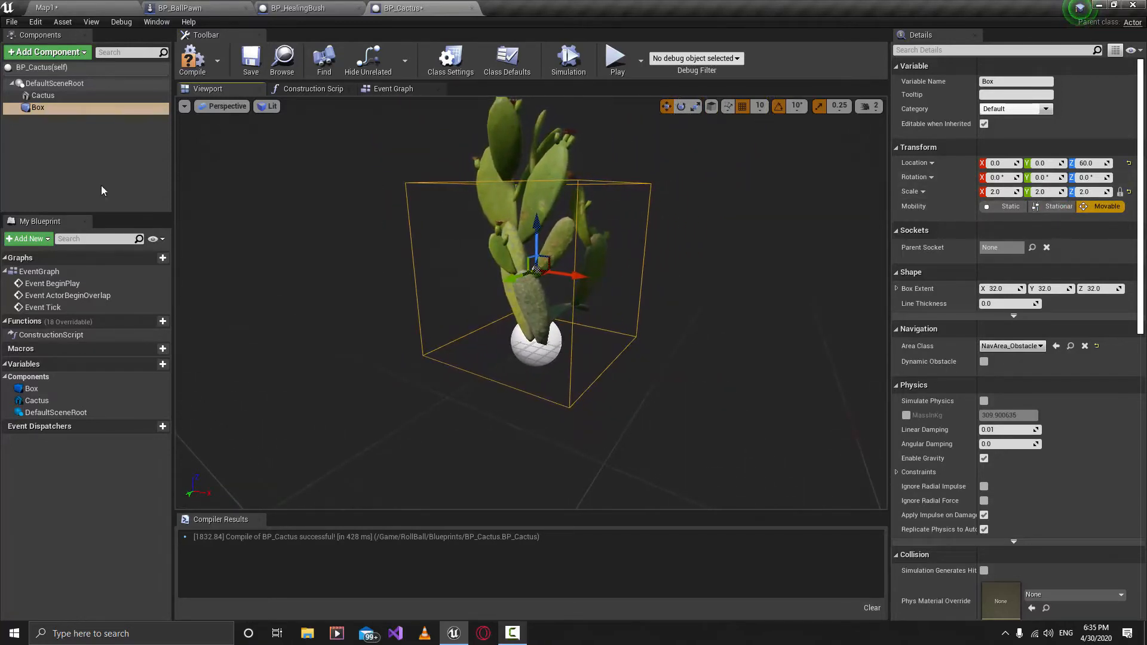
Narrow the Box collision component to a scale of 1.5 on X and Y
key("e")
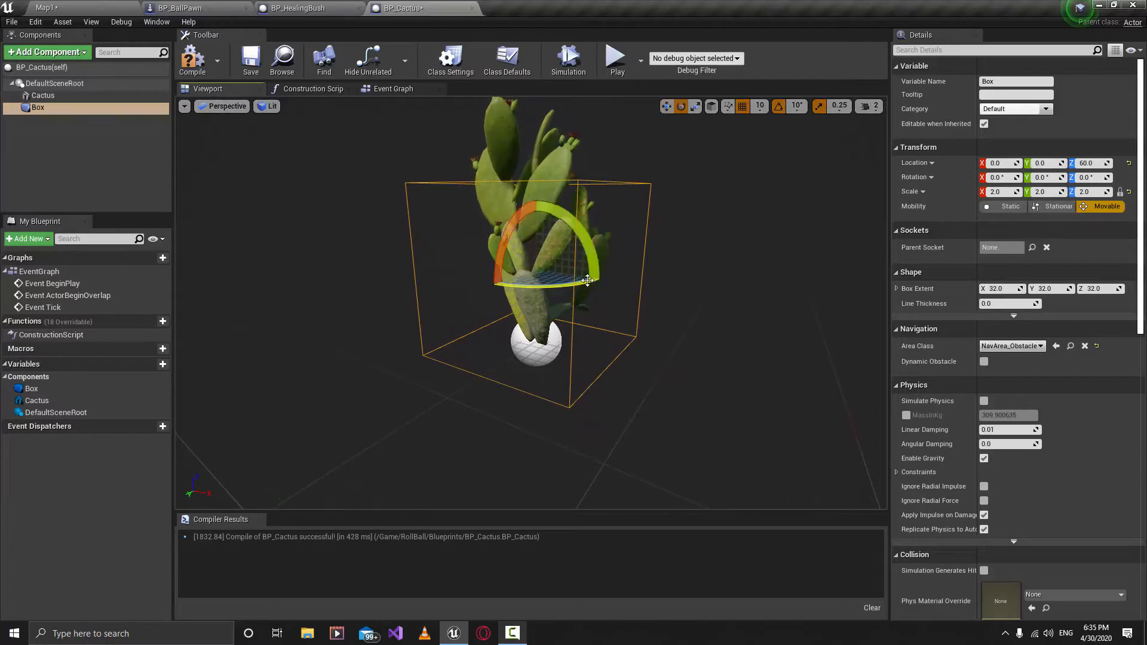
key("a")
right_click_drag(583, 283, 750, 277)
right_click_drag(572, 254, 592, 267)
left_click_drag(561, 252, 541, 253)
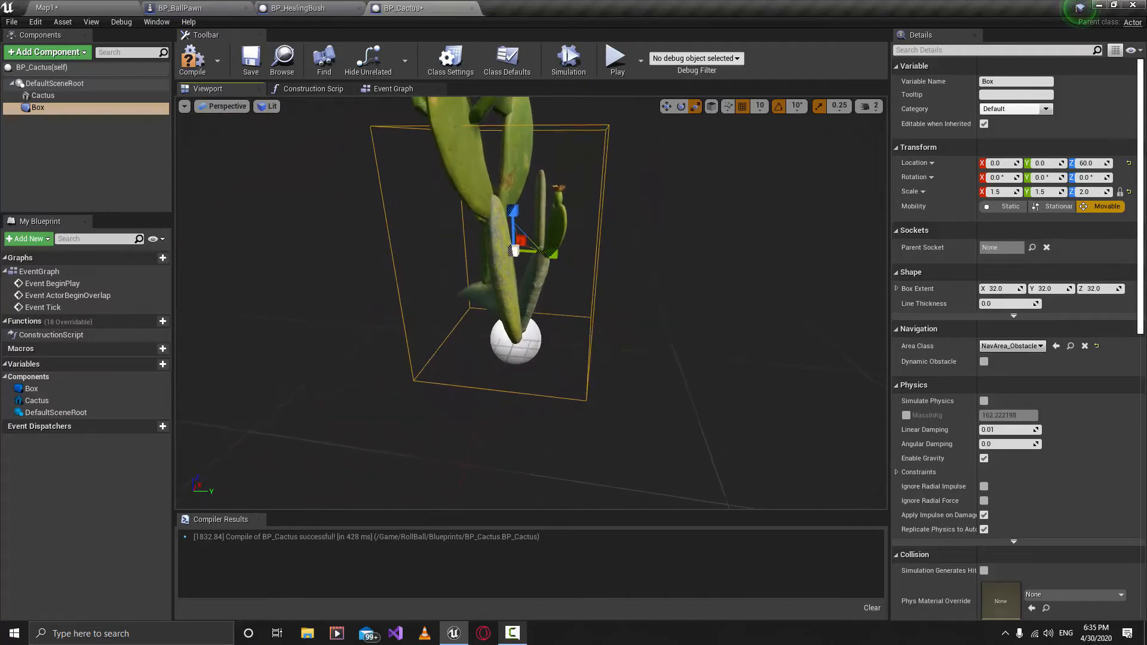
key("d")
right_click_drag(540, 253, 395, 250)
Stretch the Box collision component to a Z scale of 2.5 and raise it to a Z location of 80
key("w")
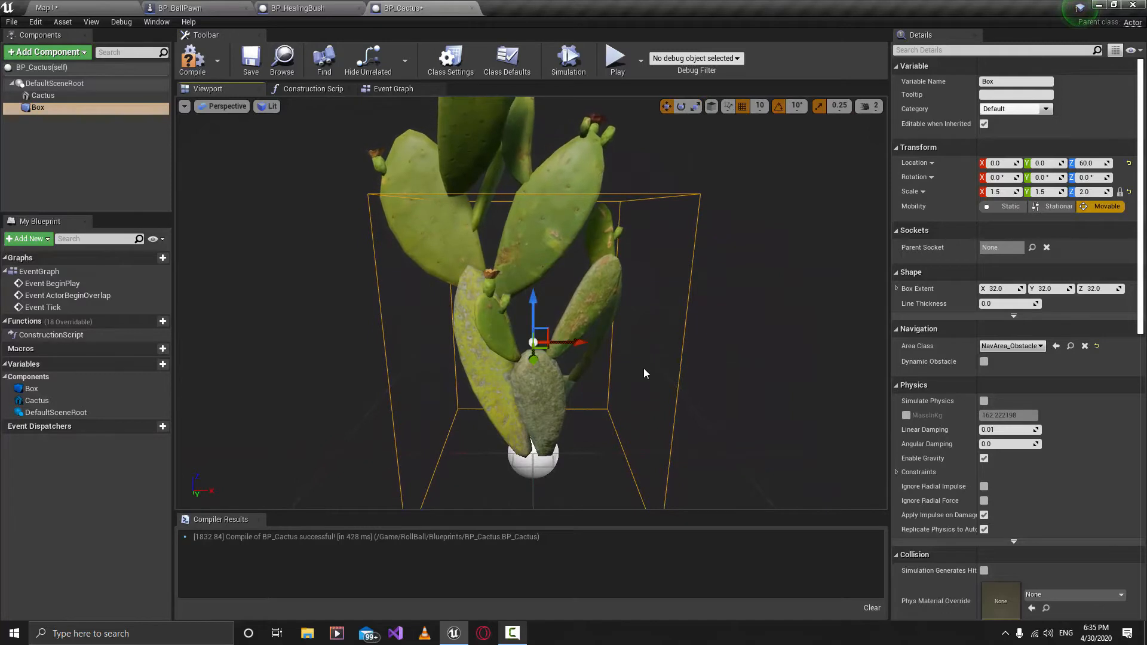
key("s")
right_click_drag(646, 374, 604, 364)
key("w")
key("a")
key("r")
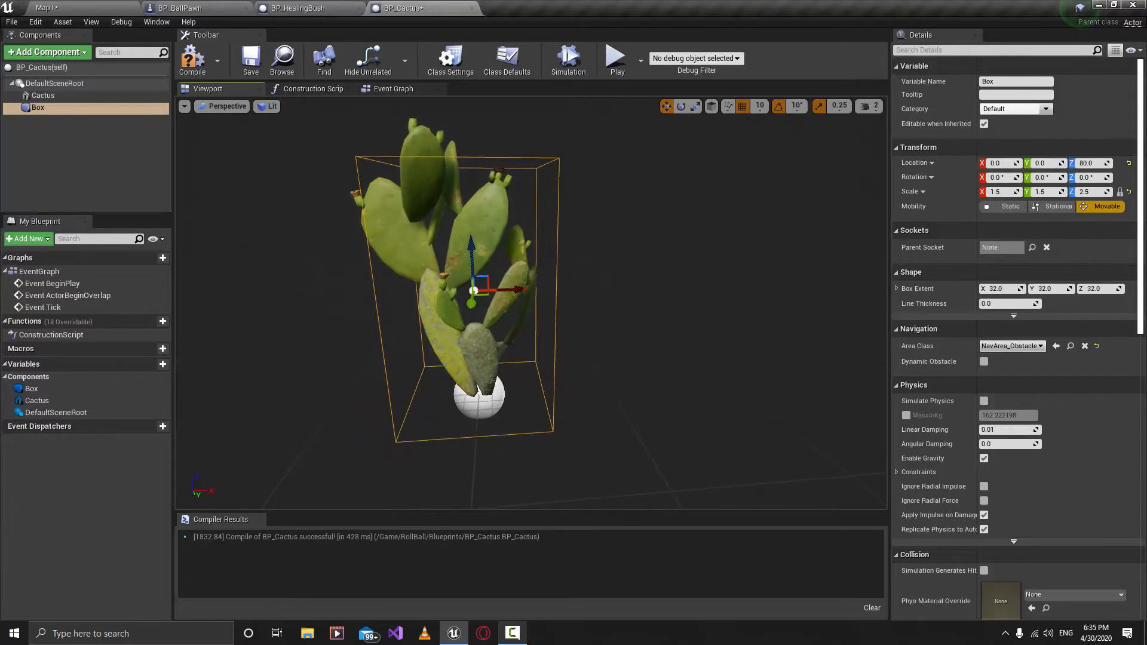
Check the collision box's fit around the cactus, and compile and save BP_Cactus
key("a")
right_click_drag(597, 352, 711, 365)
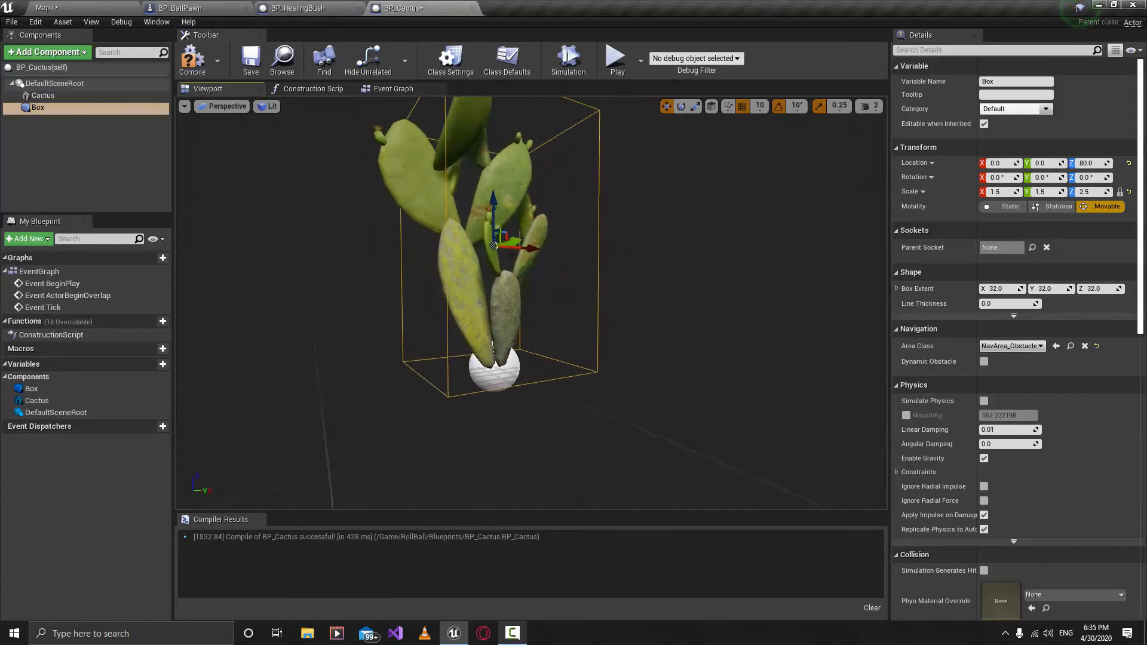
right_click_drag(454, 173, 505, 145)
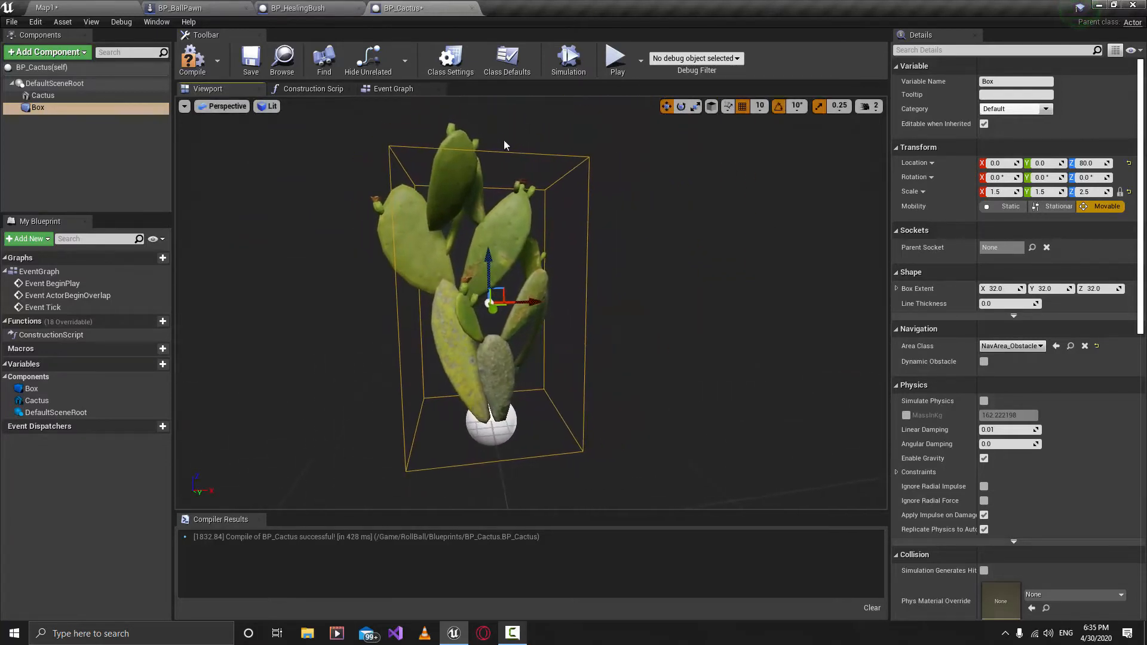
left_click(193, 60)
left_click(251, 59)
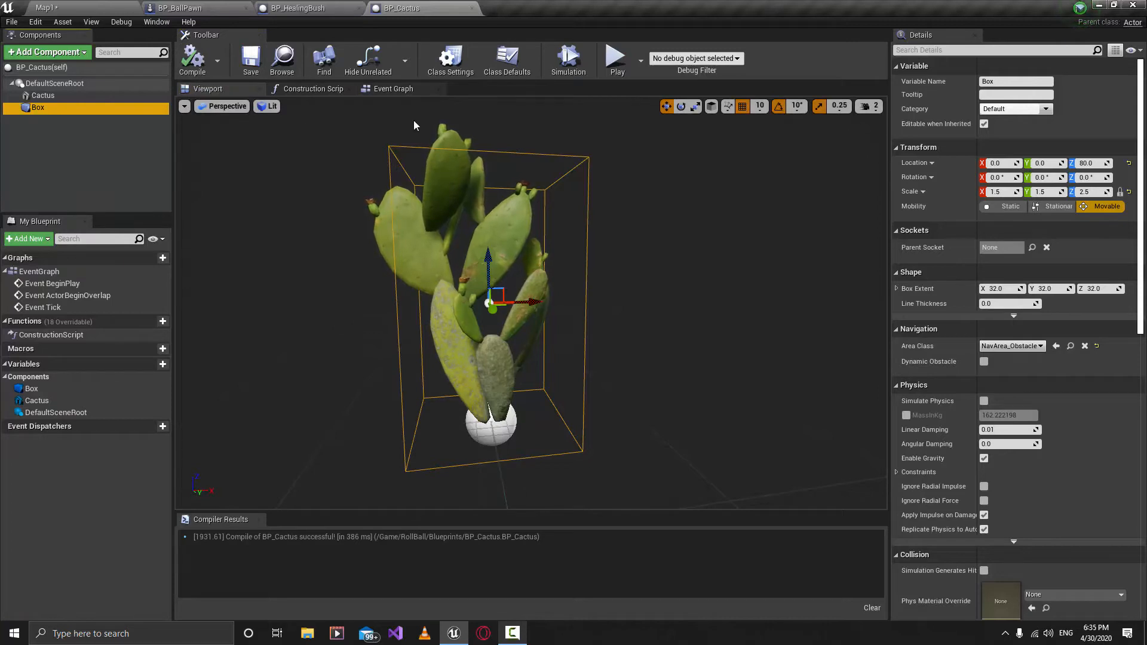
In the Event Graph, cast Event ActorBeginOverlap's Other Actor to BP_BallPawn and align the cast node with the event
left_click(395, 89)
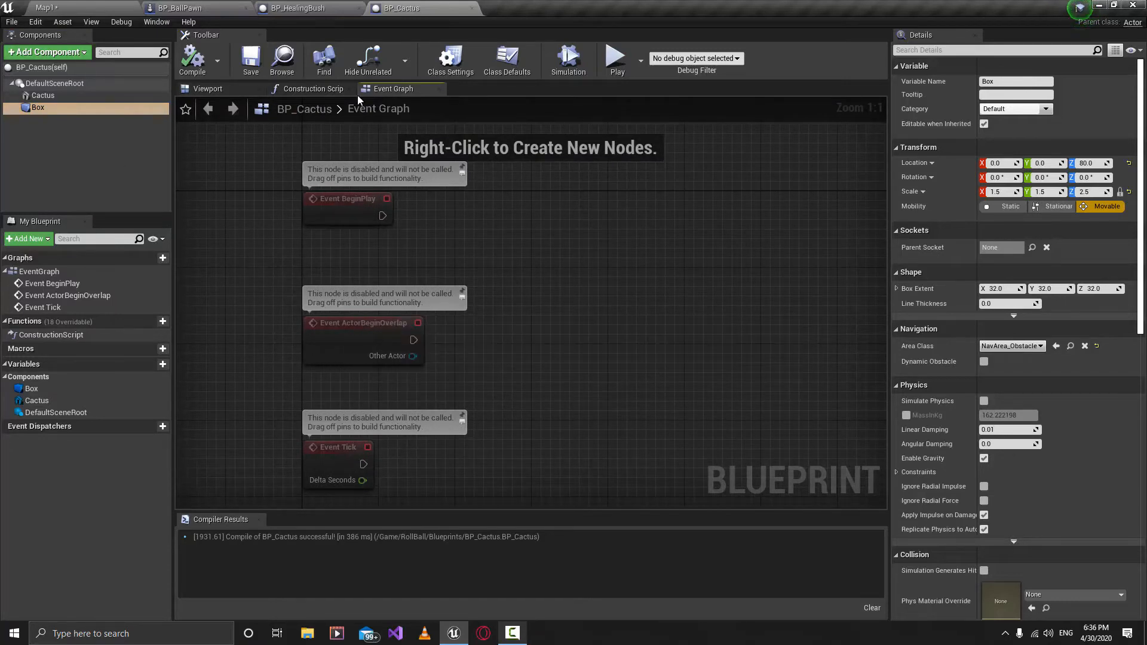
left_click(211, 89)
right_click_drag(463, 357, 460, 344)
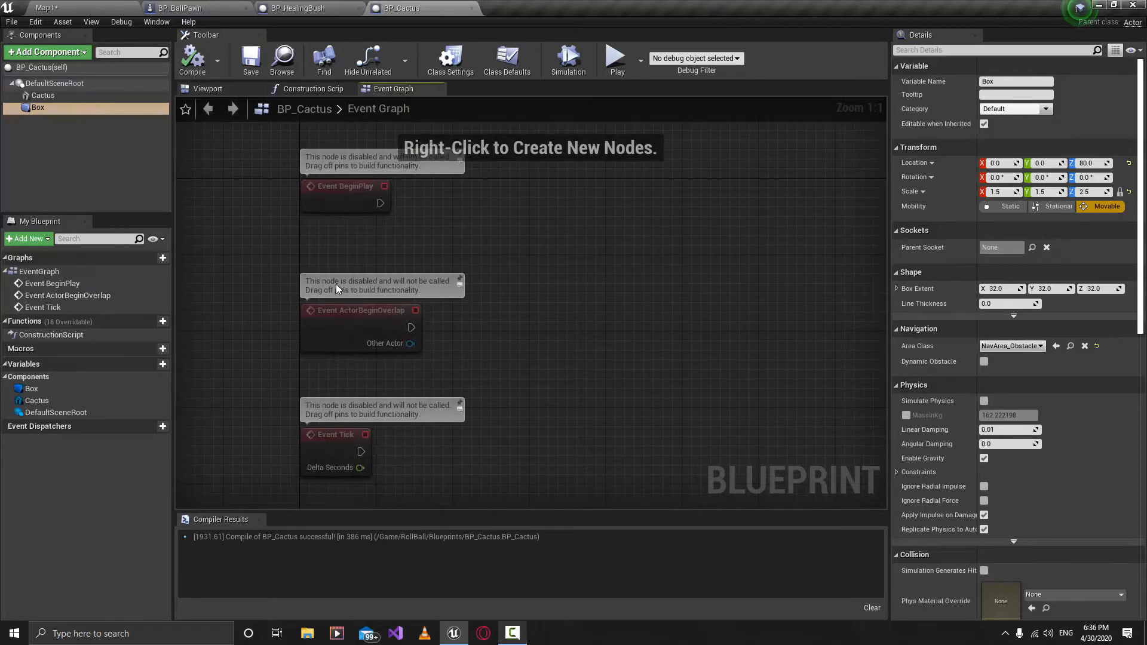
left_click(208, 89)
left_click(379, 90)
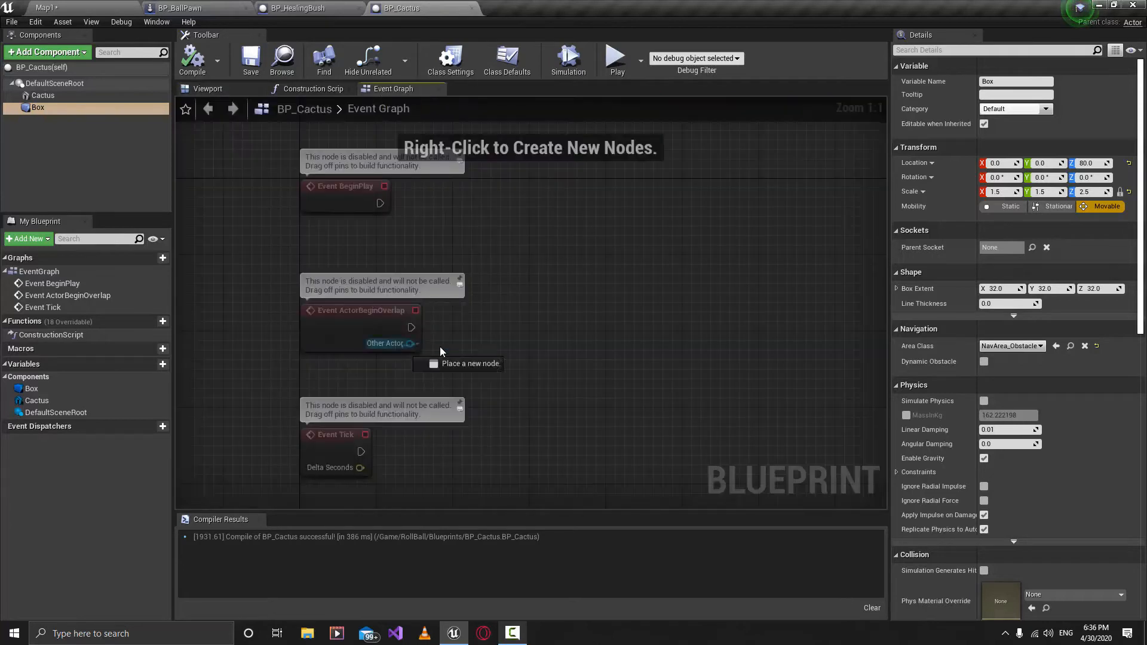
left_click_drag(457, 342, 507, 332)
left_click(435, 337)
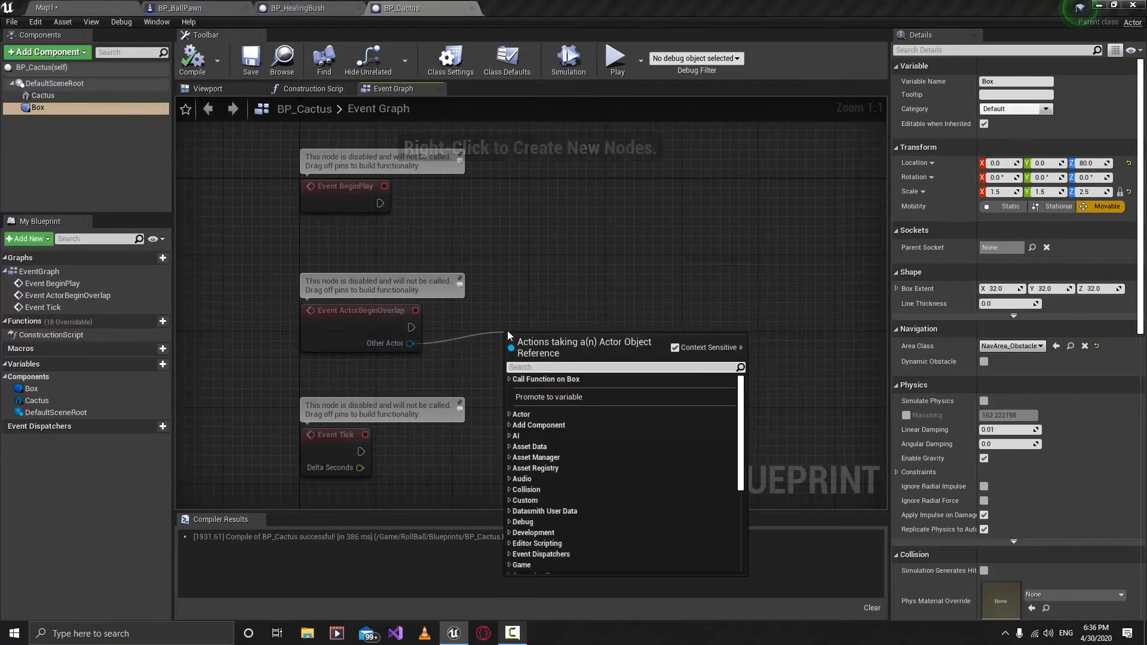
type("cast to bp")
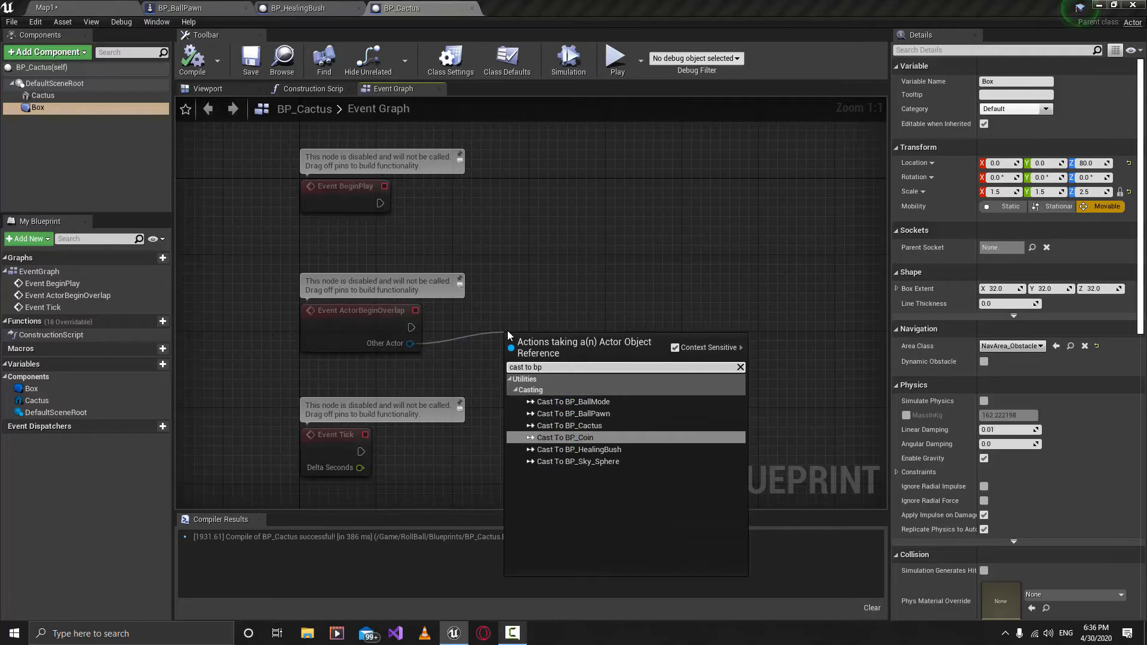
key("Up")
key("Up")
key("Return")
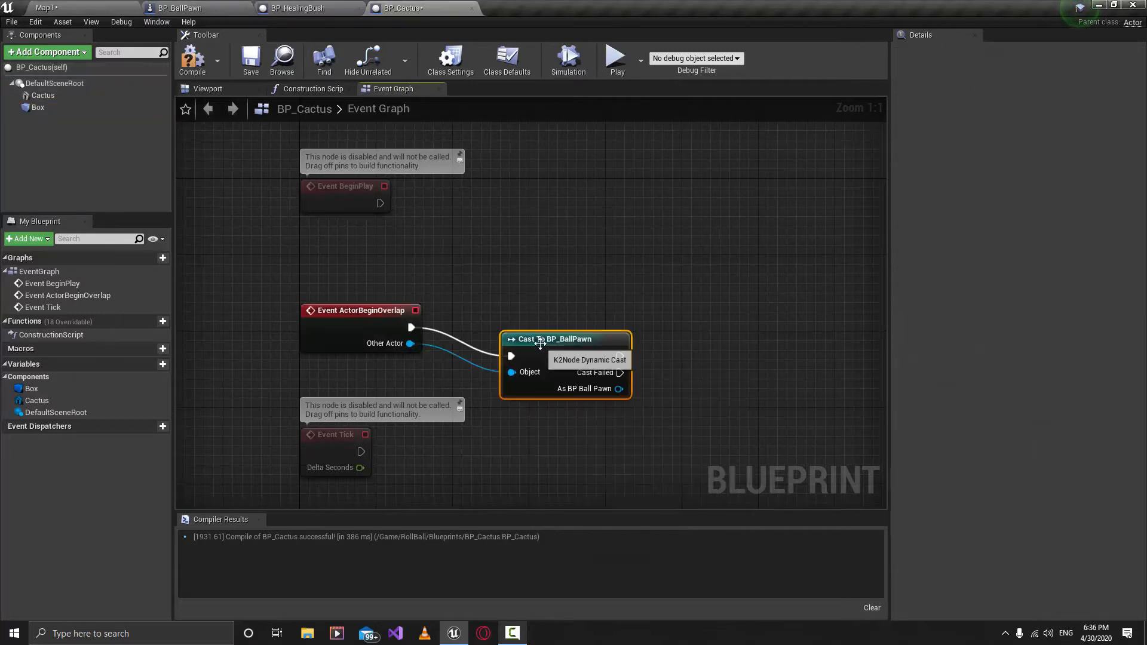
left_click_drag(537, 342, 536, 314)
Call Take Damage on the As BP Ball Pawn reference and line the node up beside the cast
right_click_drag(597, 306, 478, 330)
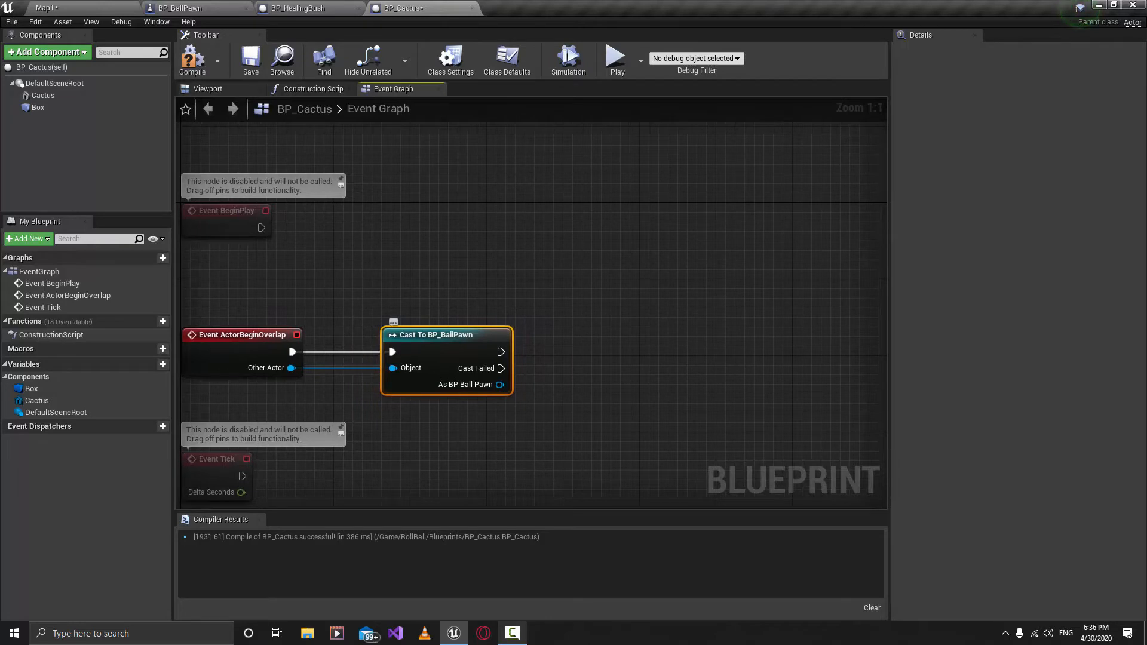
left_click_drag(499, 385, 607, 366)
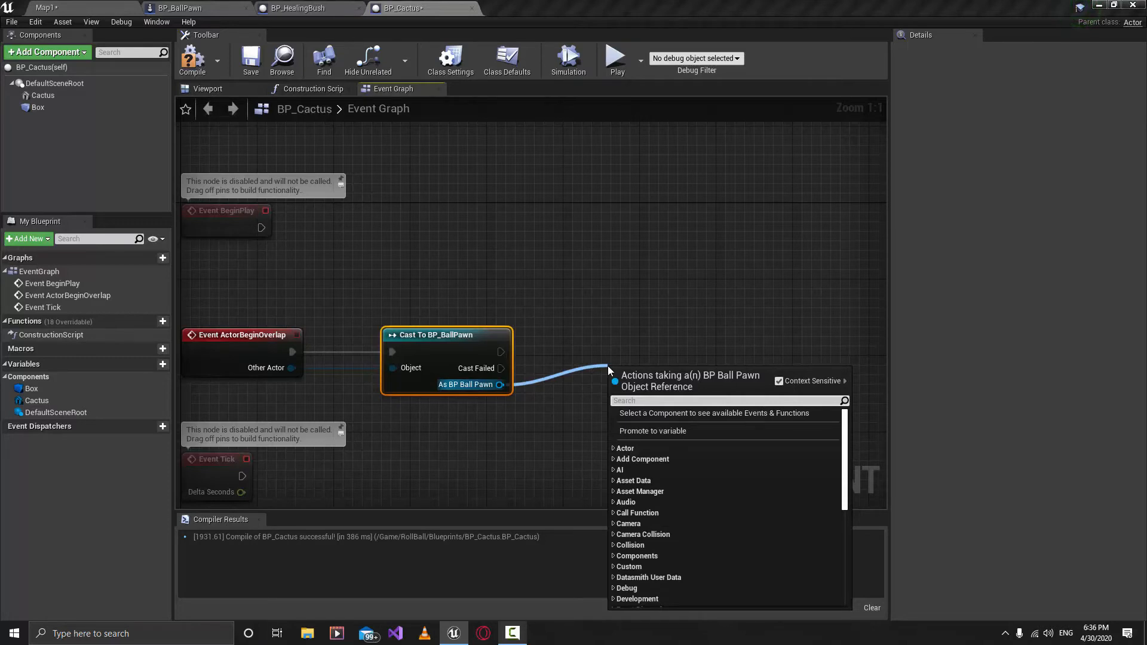
type("take")
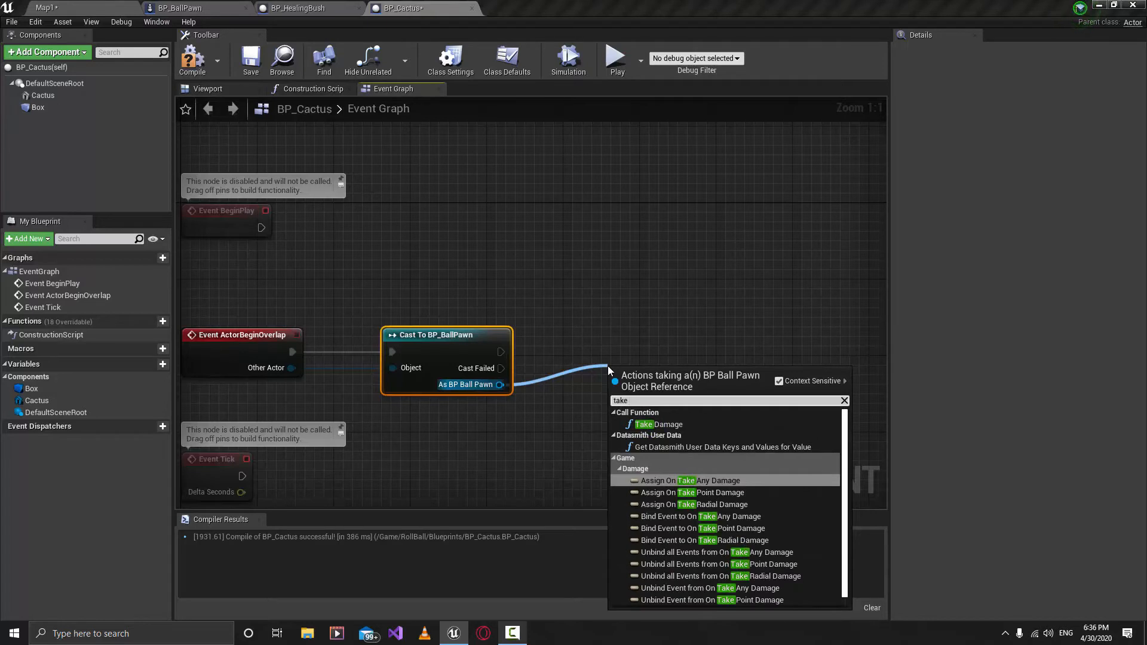
type(" da")
key("Return")
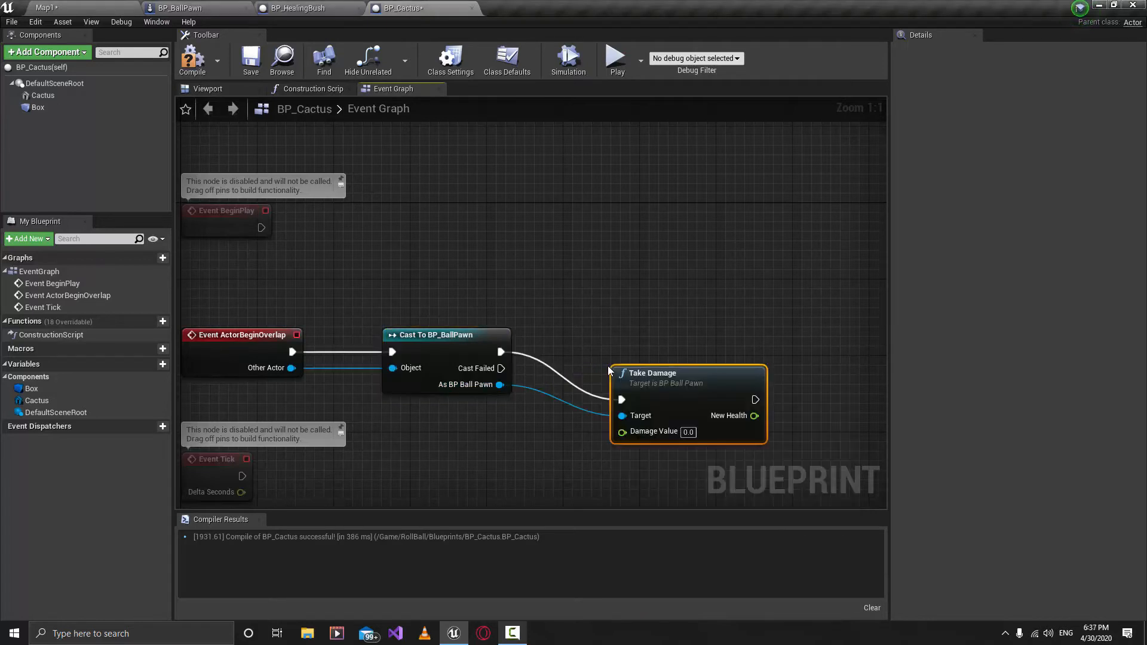
left_click_drag(709, 388, 680, 342)
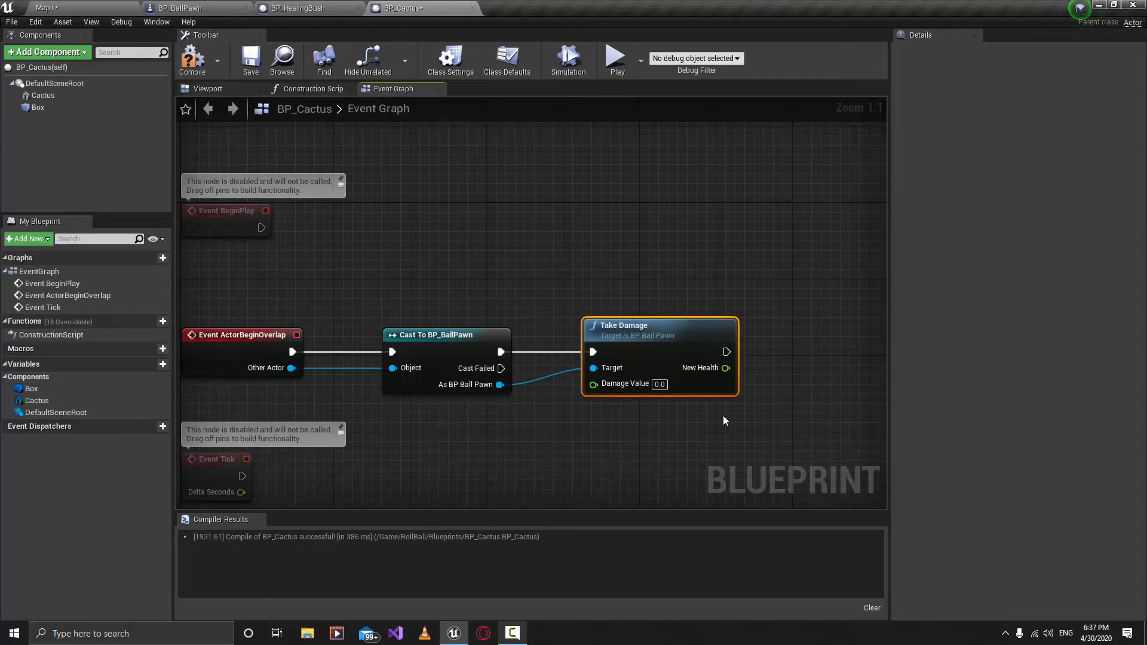
Review the Take Damage function graph in BP_BallPawn and return to BP_Cactus's Event Graph
left_click(183, 8)
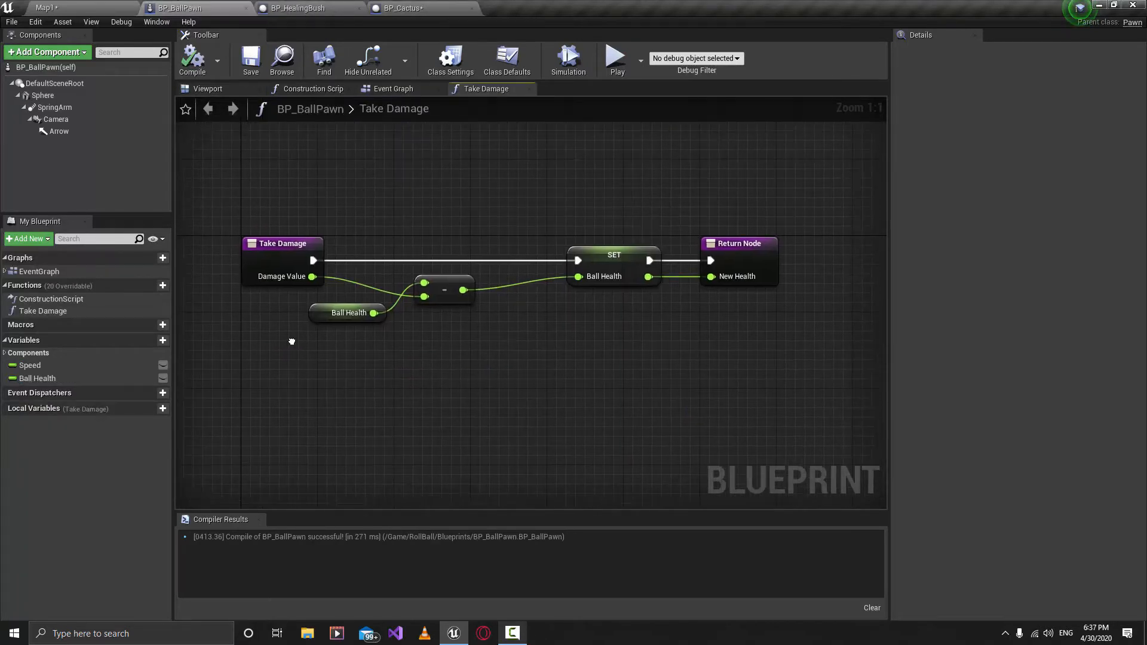
left_click(392, 6)
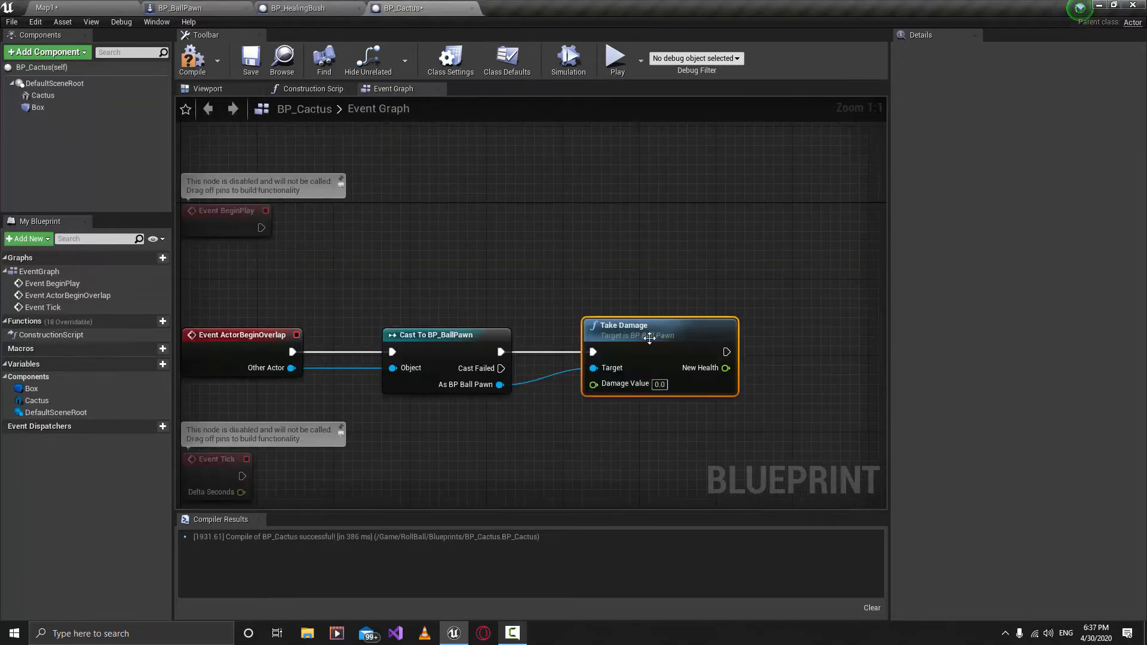
right_click_drag(722, 265, 696, 270)
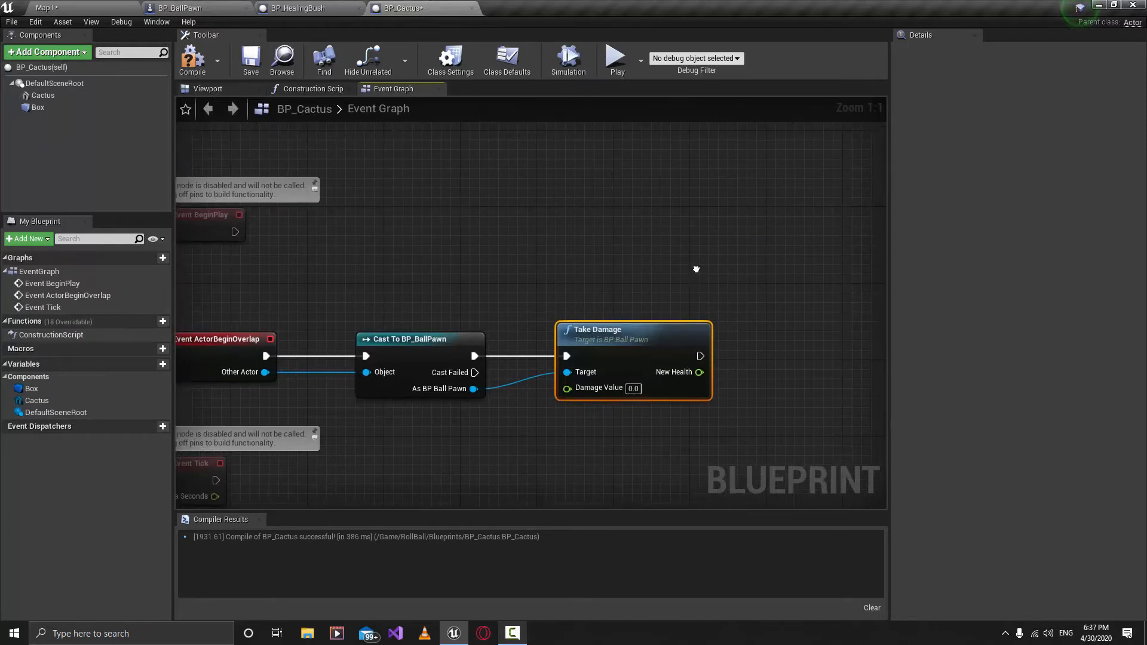
Check the Take Damage function's definition from its node and compile BP_Cactus
double_click(633, 349)
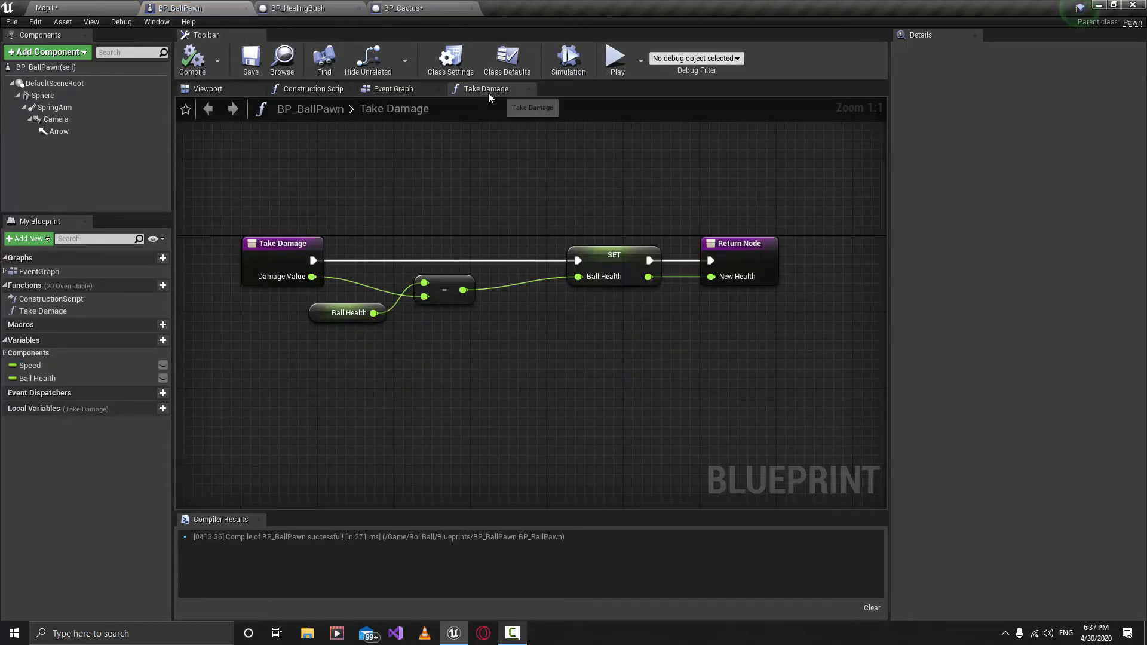
left_click(396, 6)
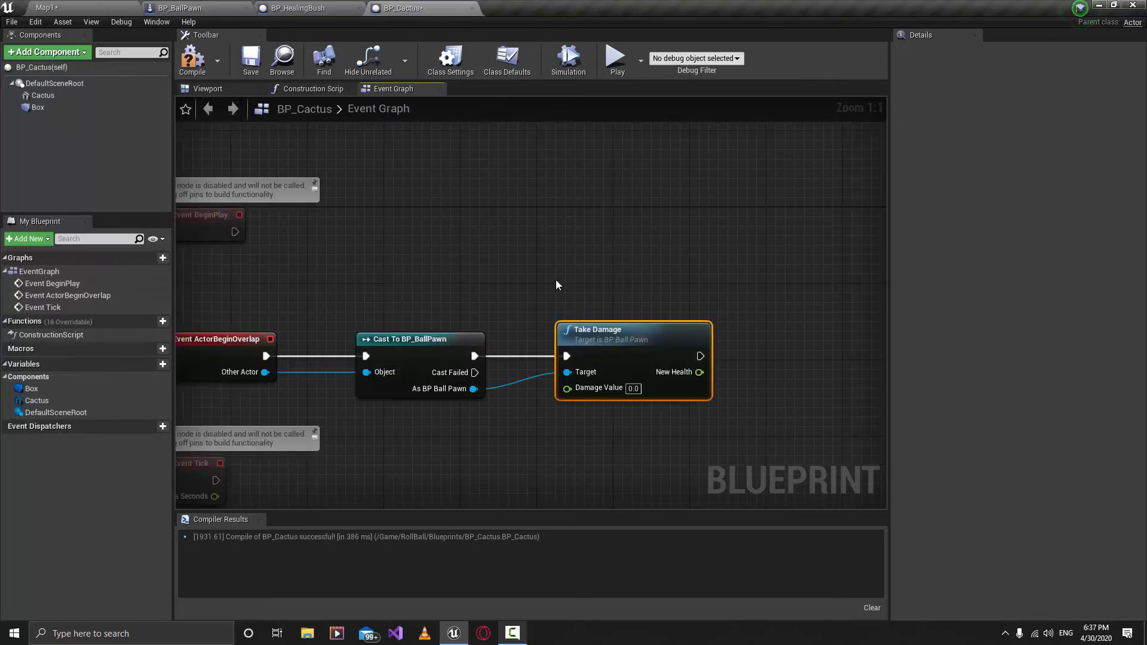
left_click(203, 59)
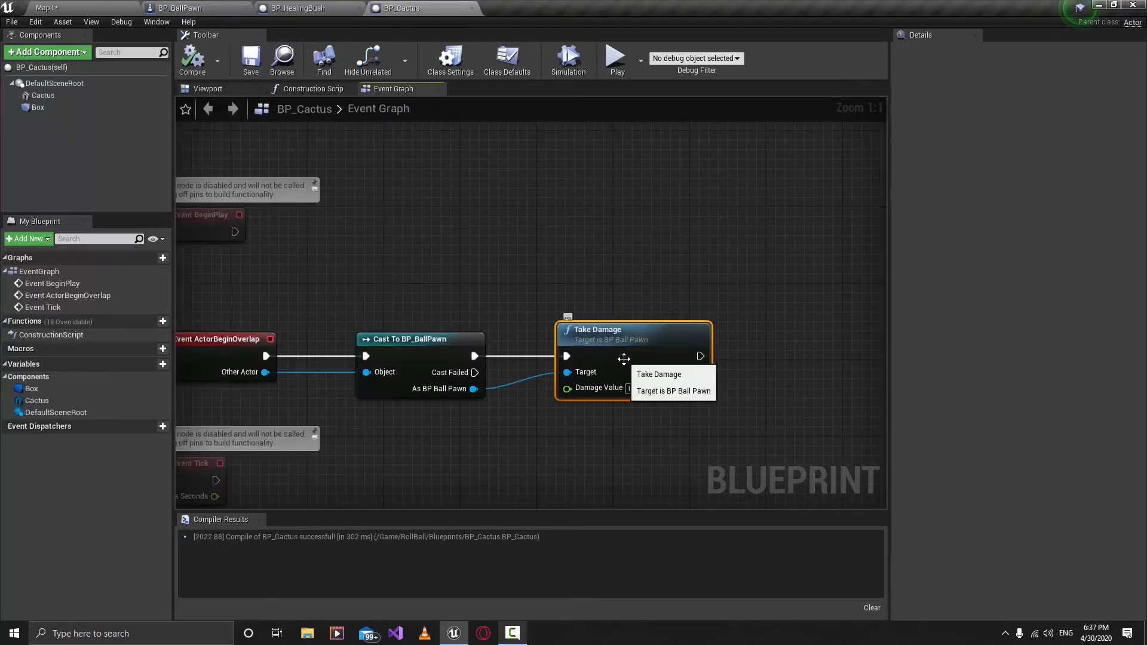
Set the Take Damage node's Damage Value to 15
left_click(634, 389)
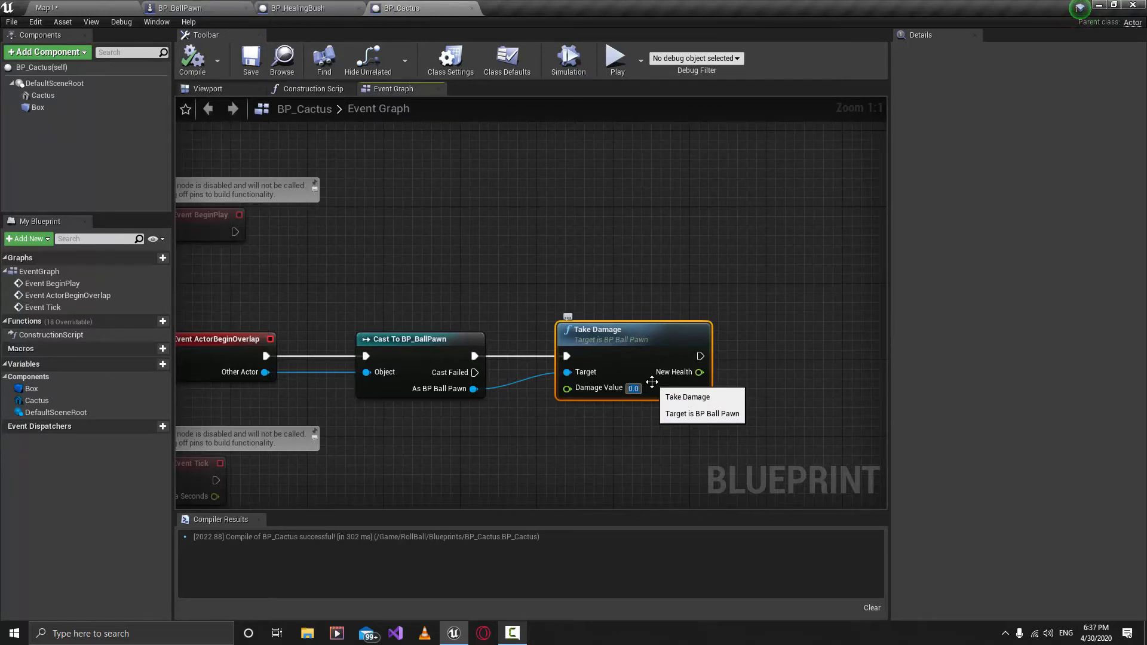
type("15")
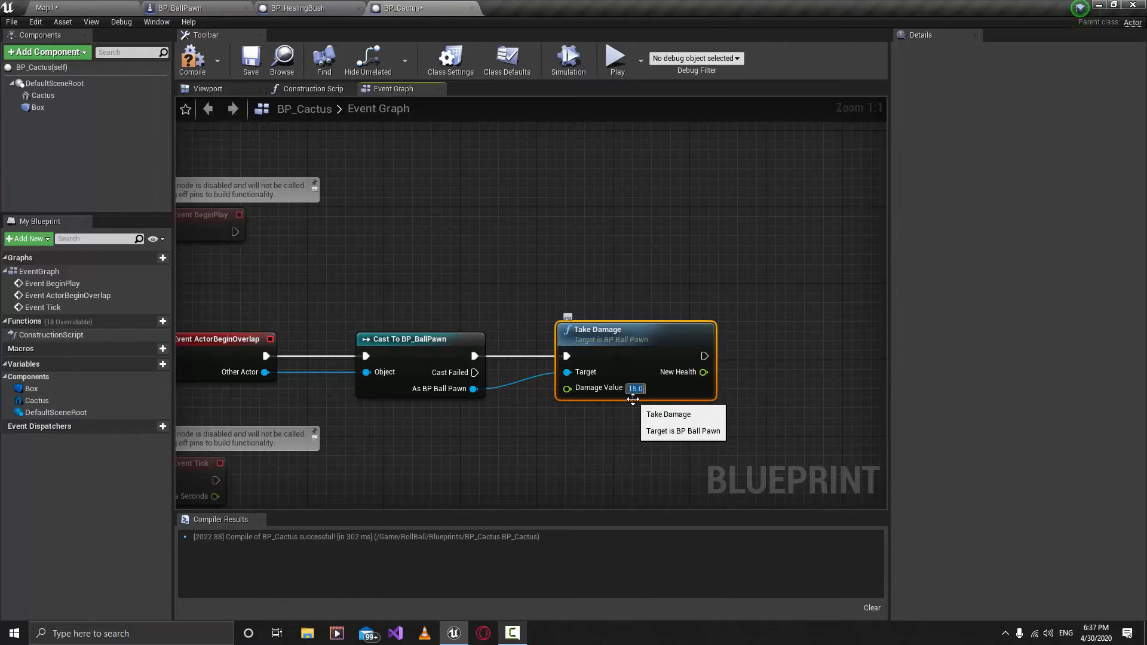
right_click_drag(696, 450, 613, 456)
right_click_drag(360, 459, 448, 453)
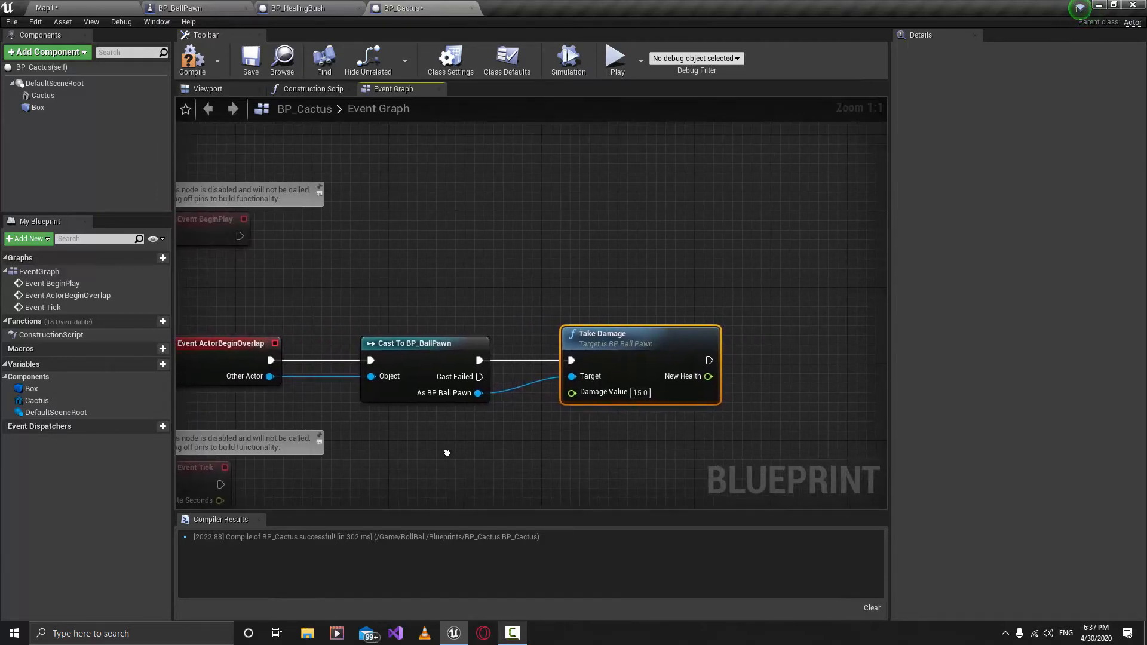
Add a Print String after Take Damage, align it with the chain, and feed New Health into its In String through a float-to-string conversion
scroll(525, 427, "down", 1)
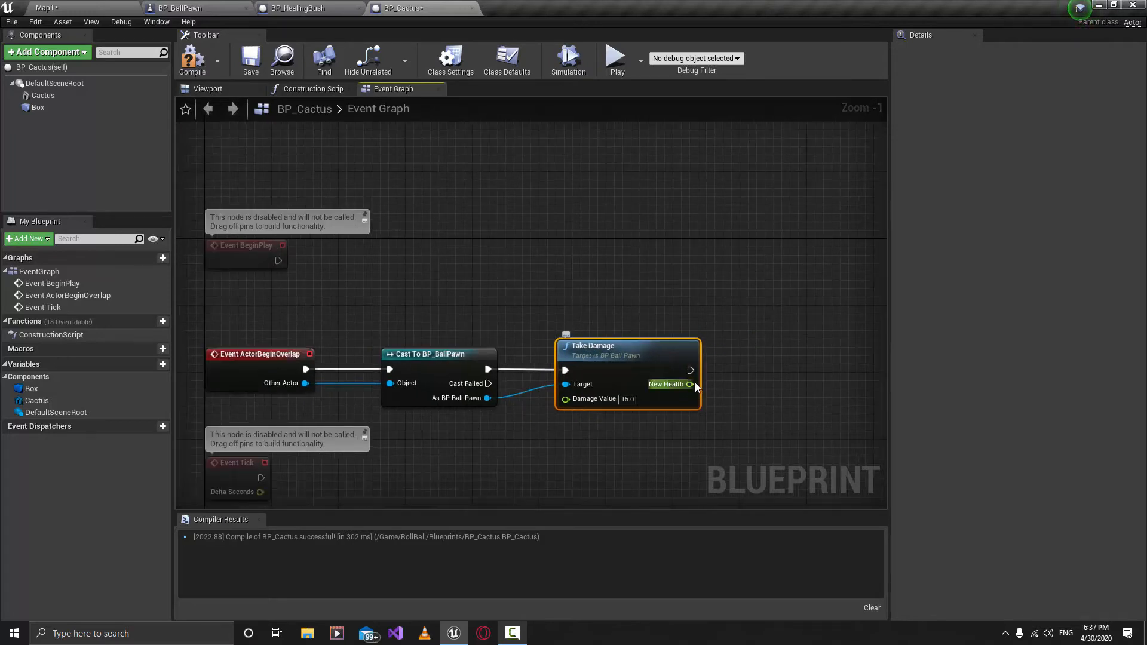
left_click_drag(690, 370, 787, 366)
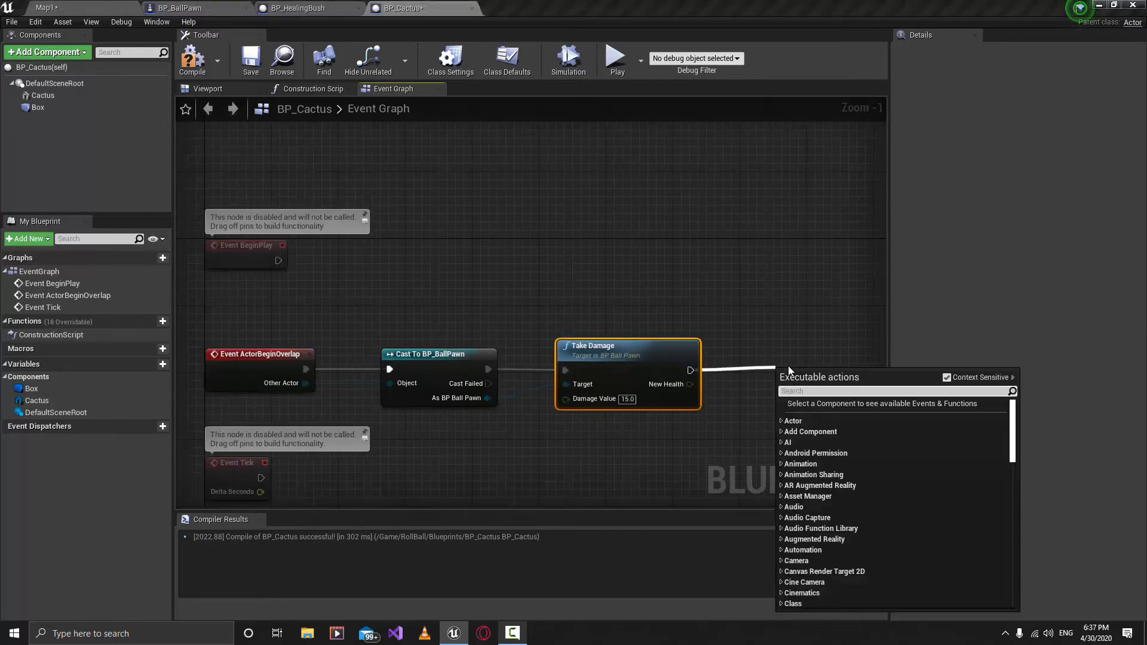
type("print")
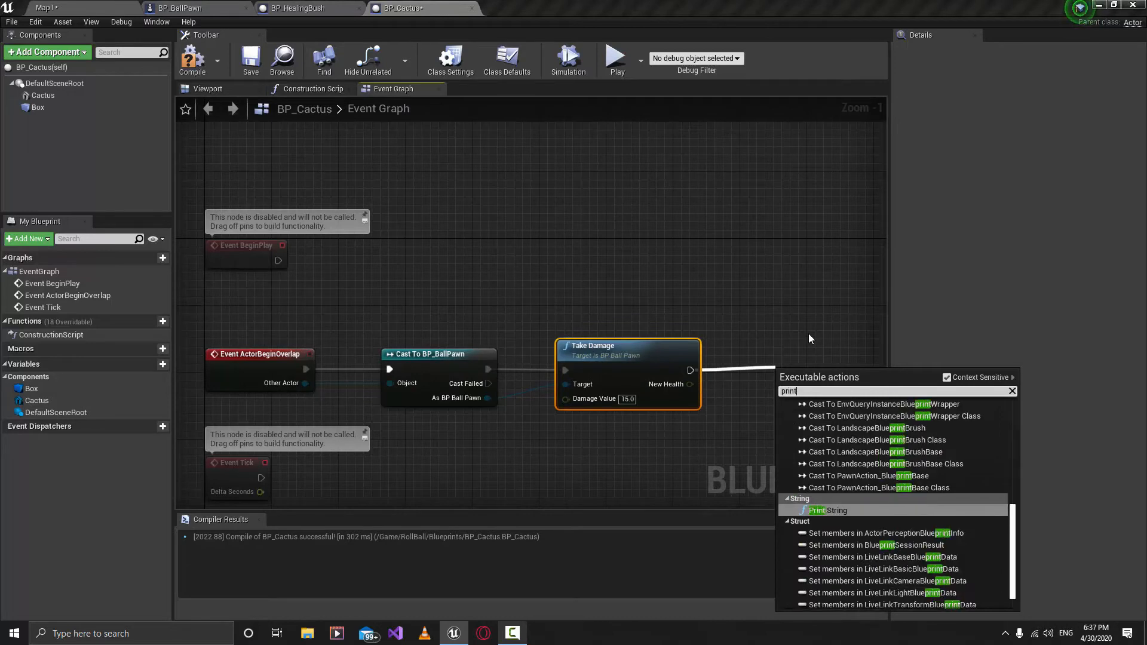
key("Return")
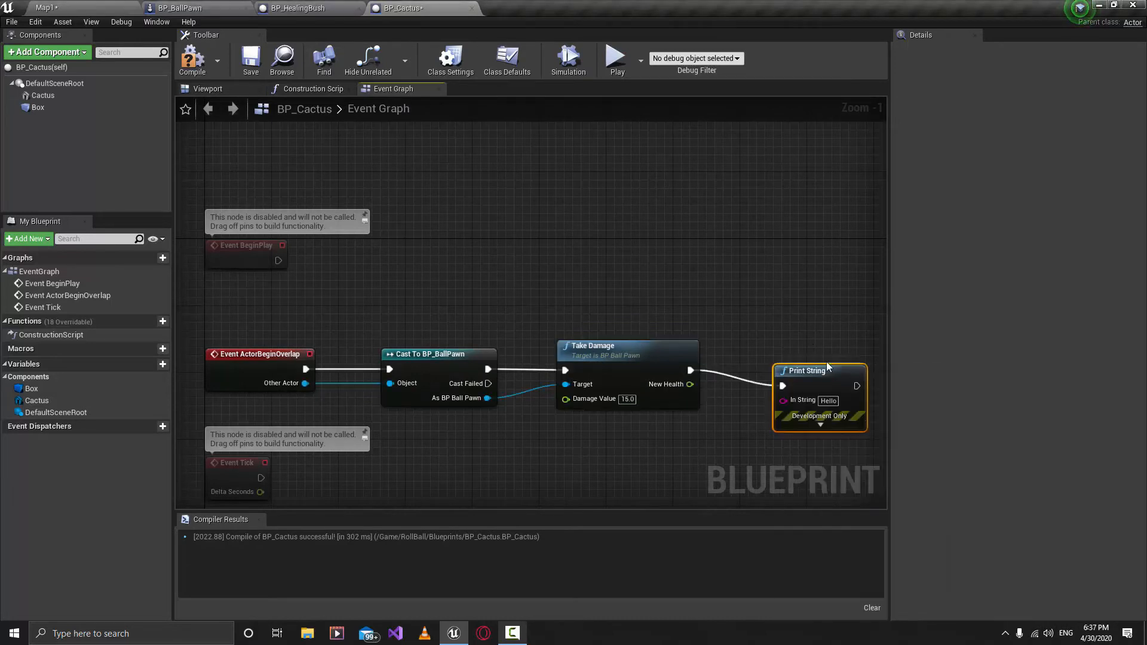
mouse_move(828, 375)
left_mouse_down()
mouse_move(839, 338)
mouse_move(827, 384)
mouse_move(832, 372)
mouse_move(690, 385)
left_mouse_up()
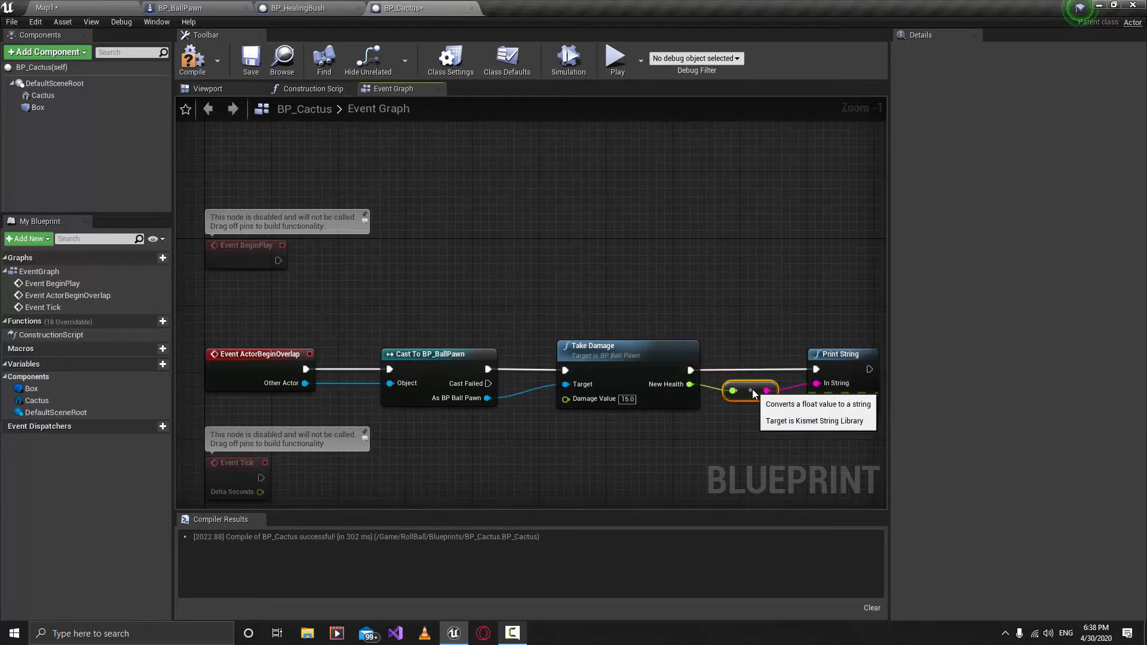
right_click_drag(752, 389, 735, 398)
left_click_drag(464, 307, 202, 419)
left_click(518, 334)
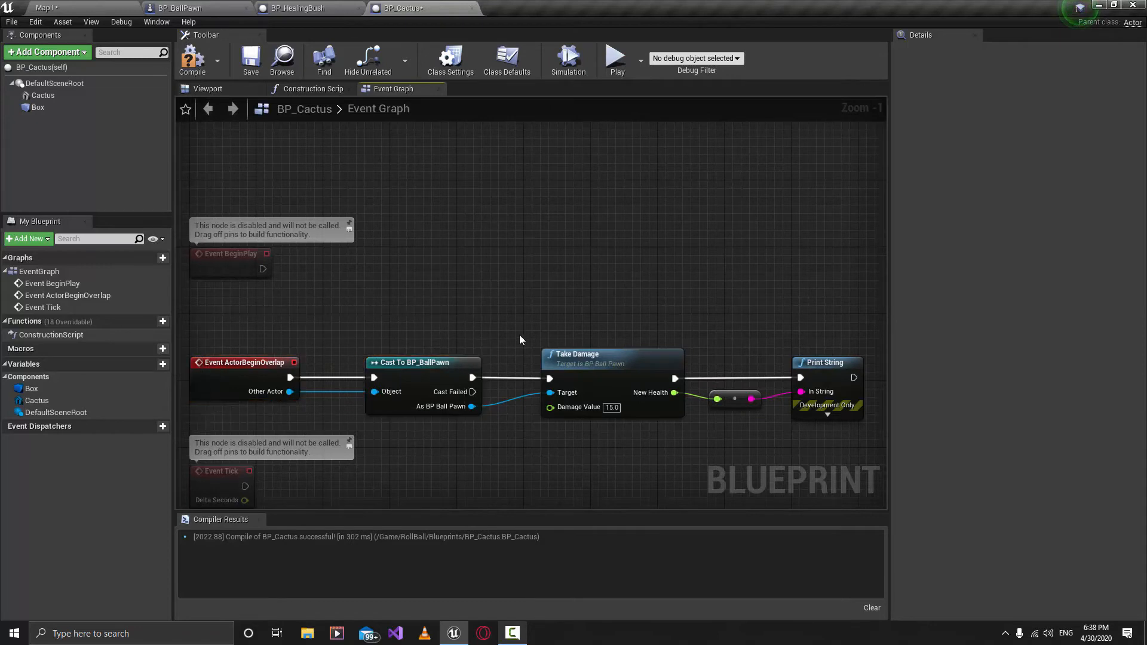
left_click_drag(528, 454, 528, 454)
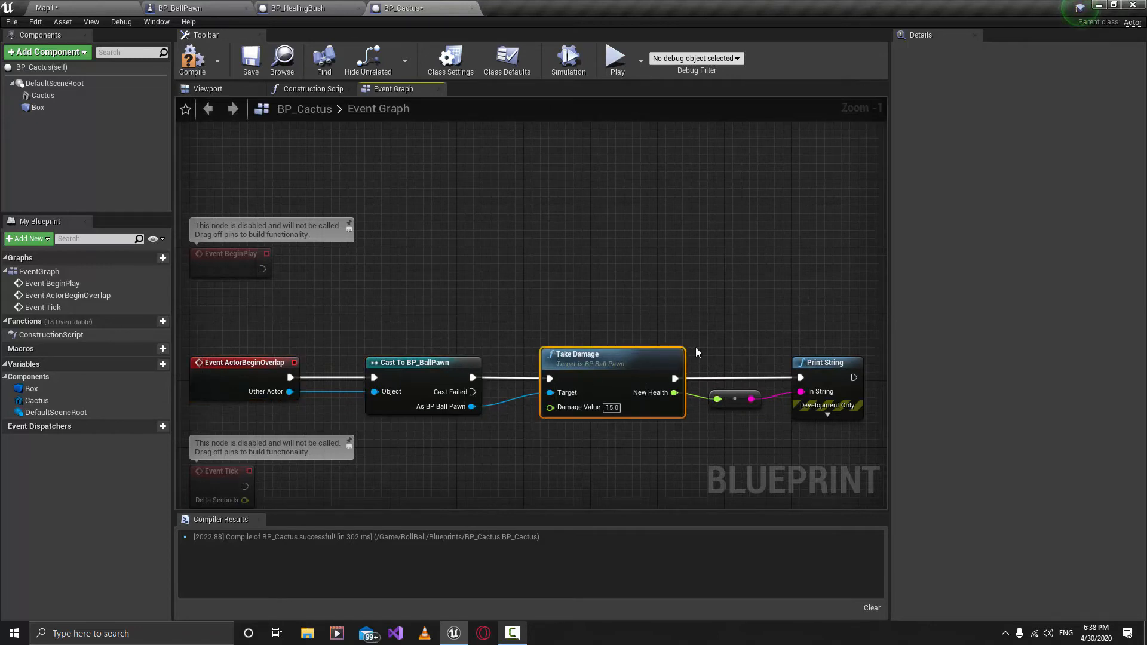
left_click_drag(710, 291, 733, 438)
left_click_drag(839, 455, 841, 456)
left_click(781, 303)
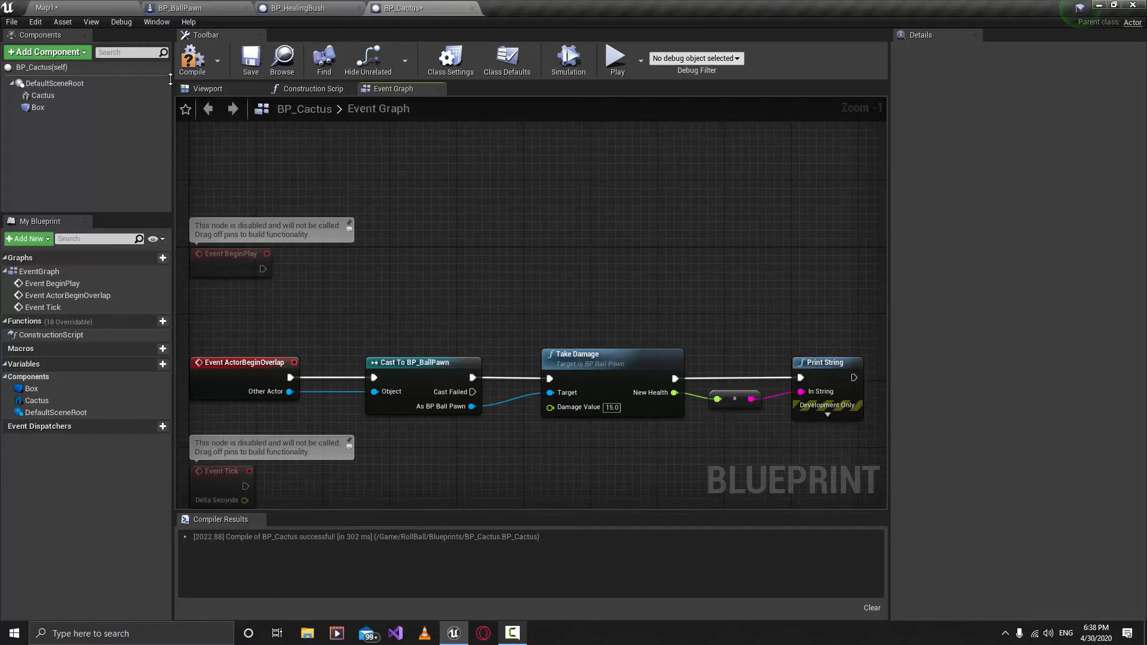
Compile BP_Cactus and place an instance in Map1 at about X -60, Y 80, Z 20
left_click(193, 59)
left_click(72, 7)
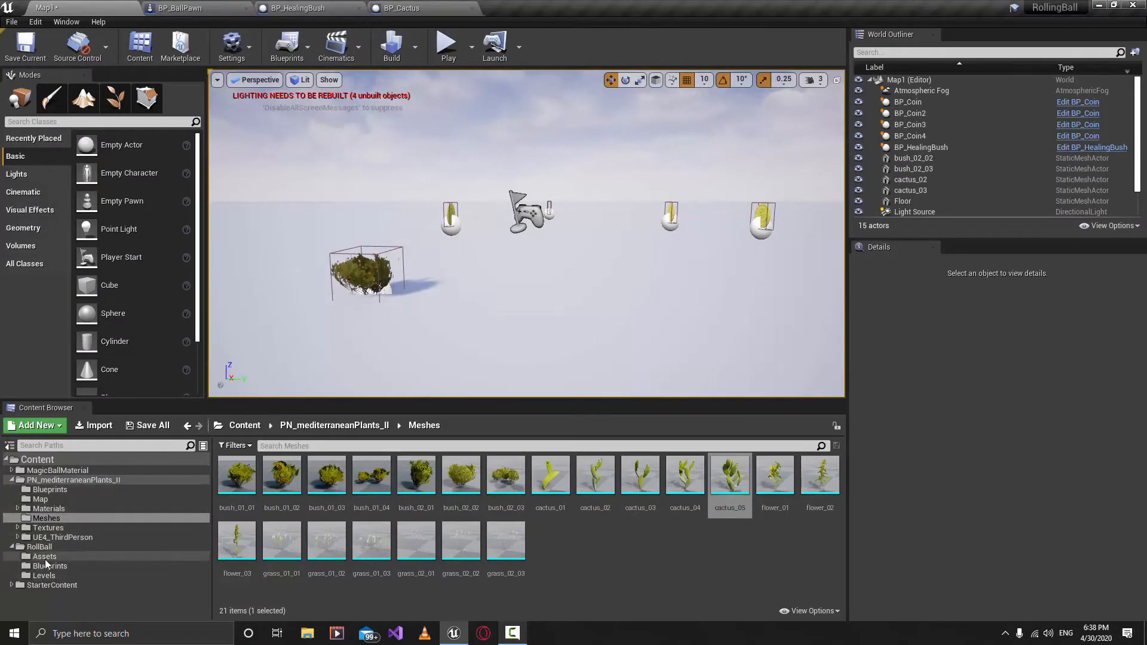
left_click(66, 565)
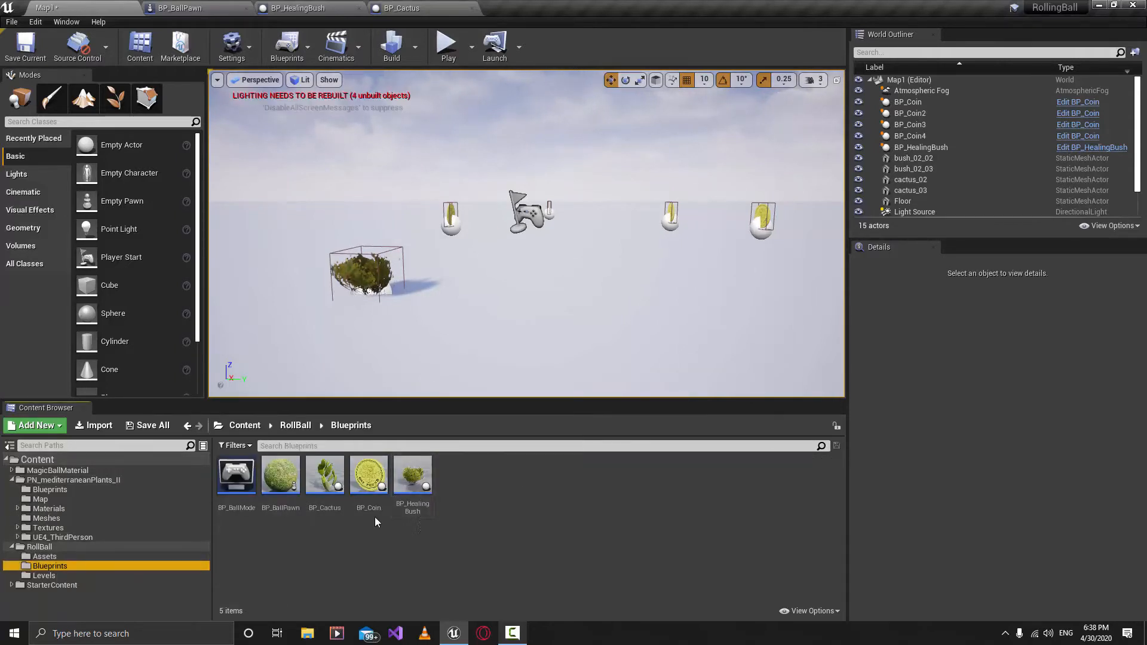
left_click_drag(327, 487, 655, 329)
right_click_drag(655, 329, 762, 328)
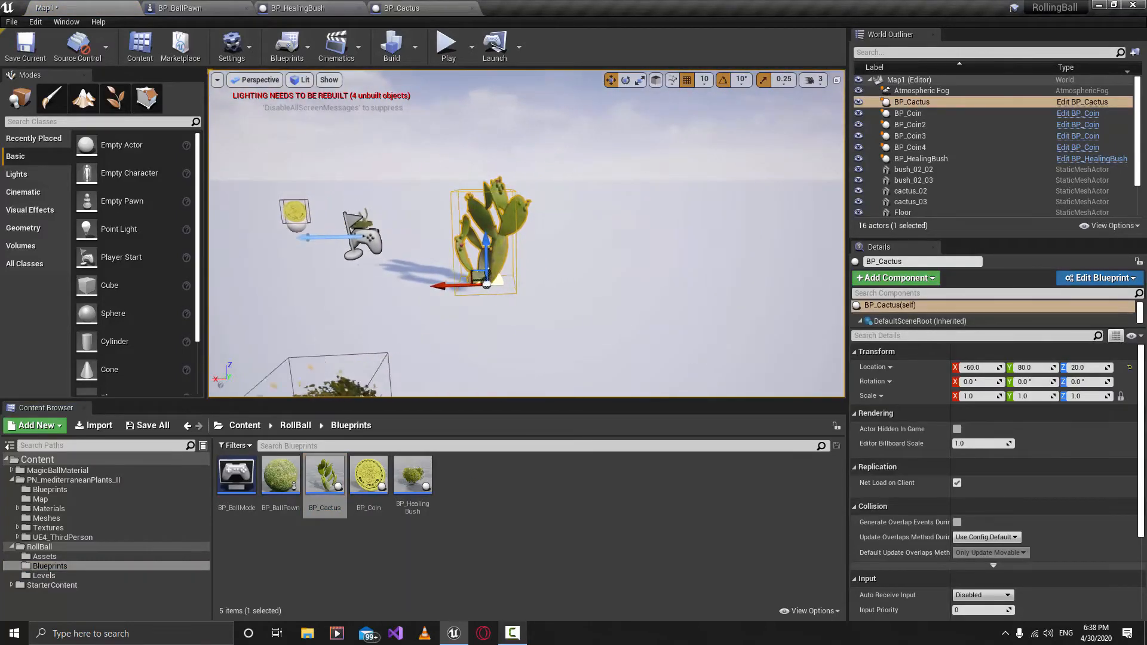
mouse_move(502, 293)
right_mouse_down()
mouse_move(556, 299)
mouse_move(502, 294)
right_mouse_up()
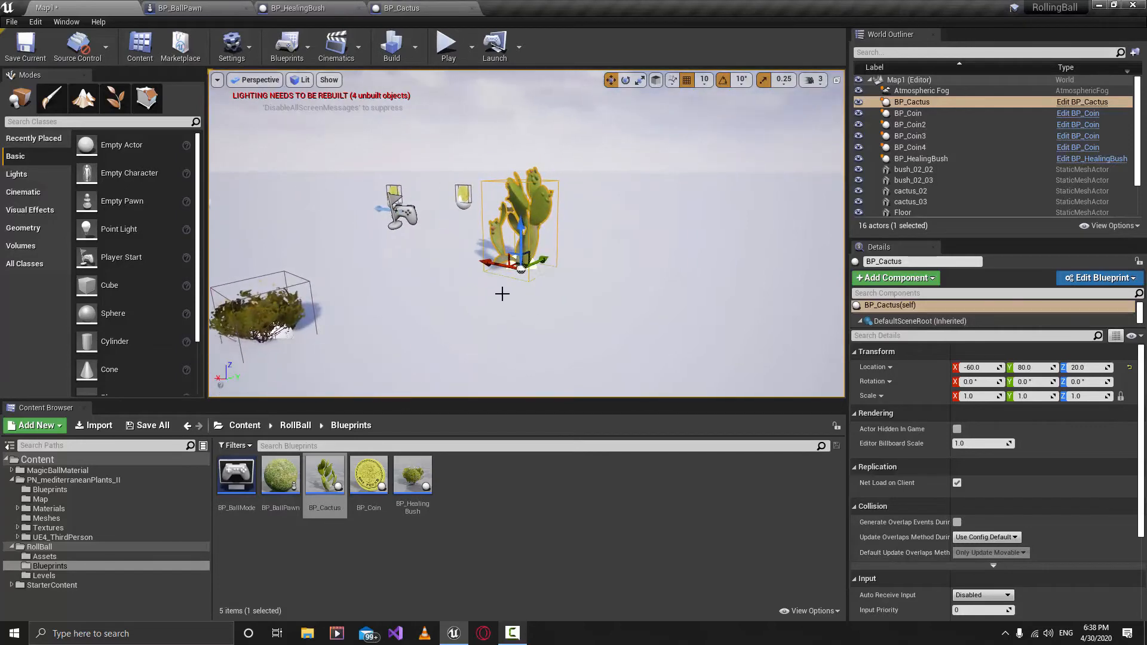
Play the level and roll the ball into the cactus repeatedly to test the damage and the printed health
left_click(448, 45)
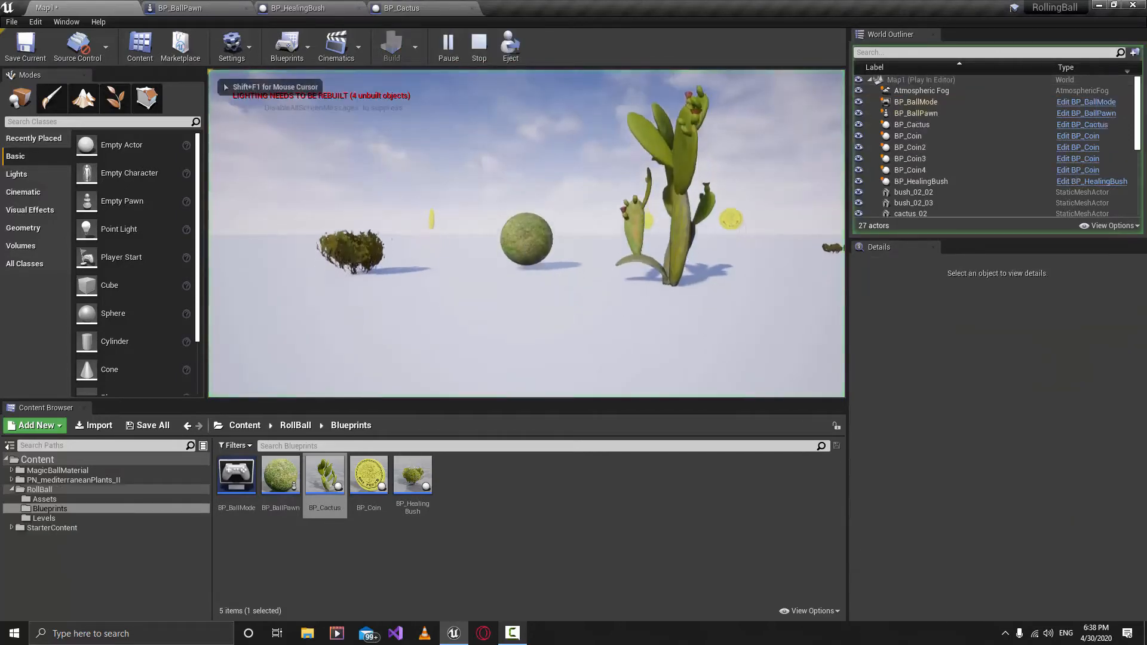
key("d")
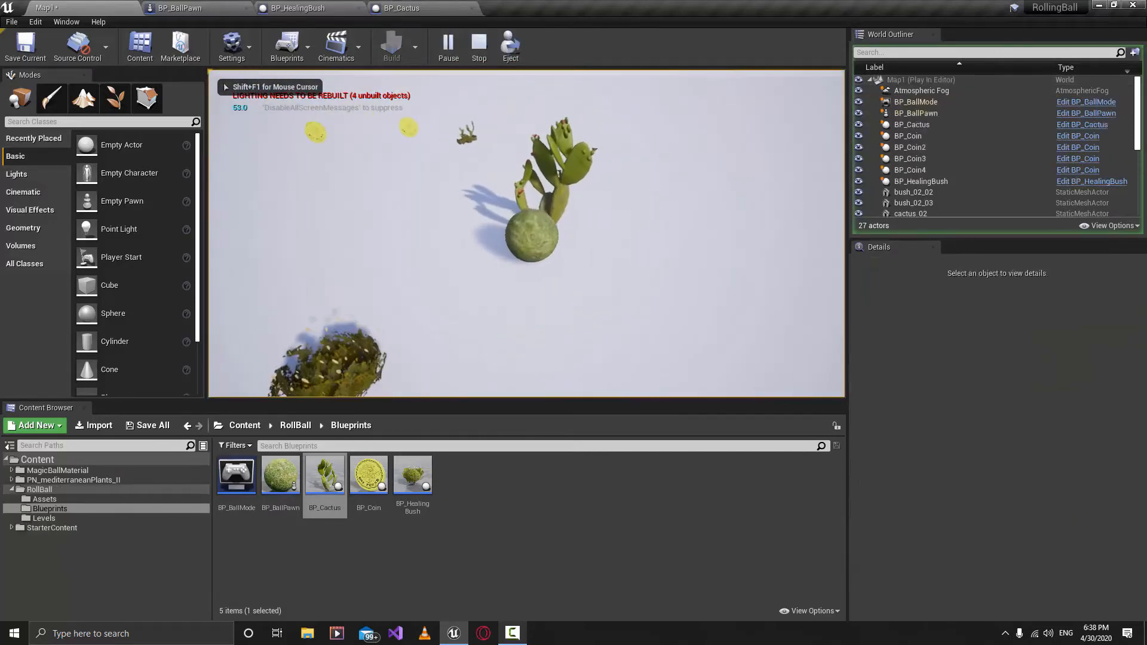
key("w")
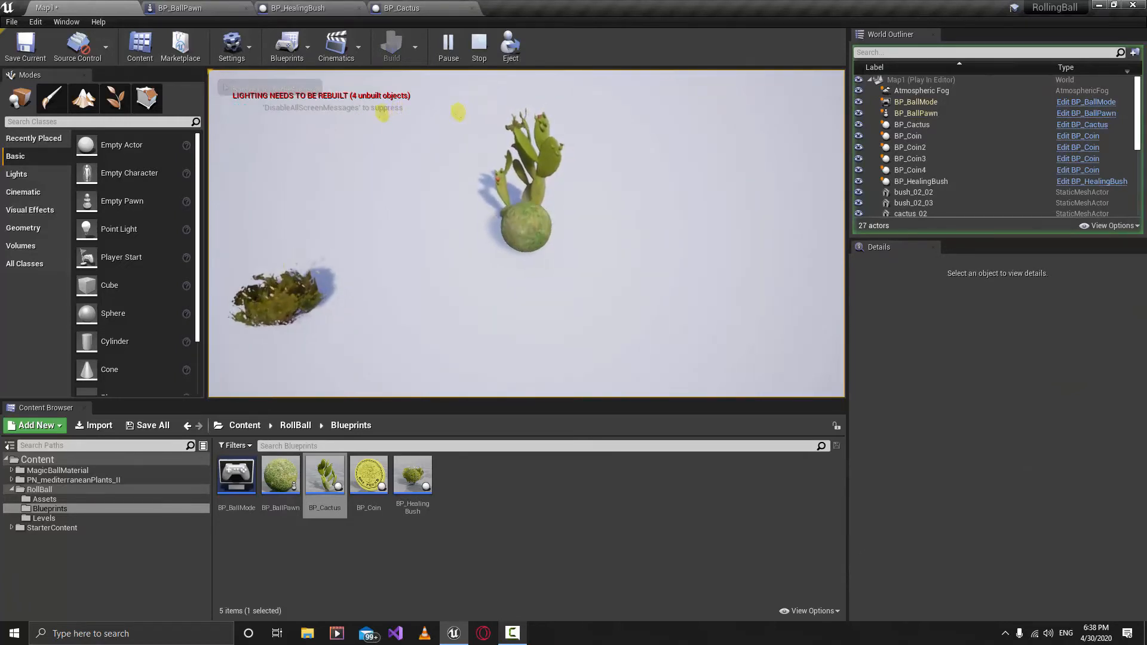
key("a")
key("w")
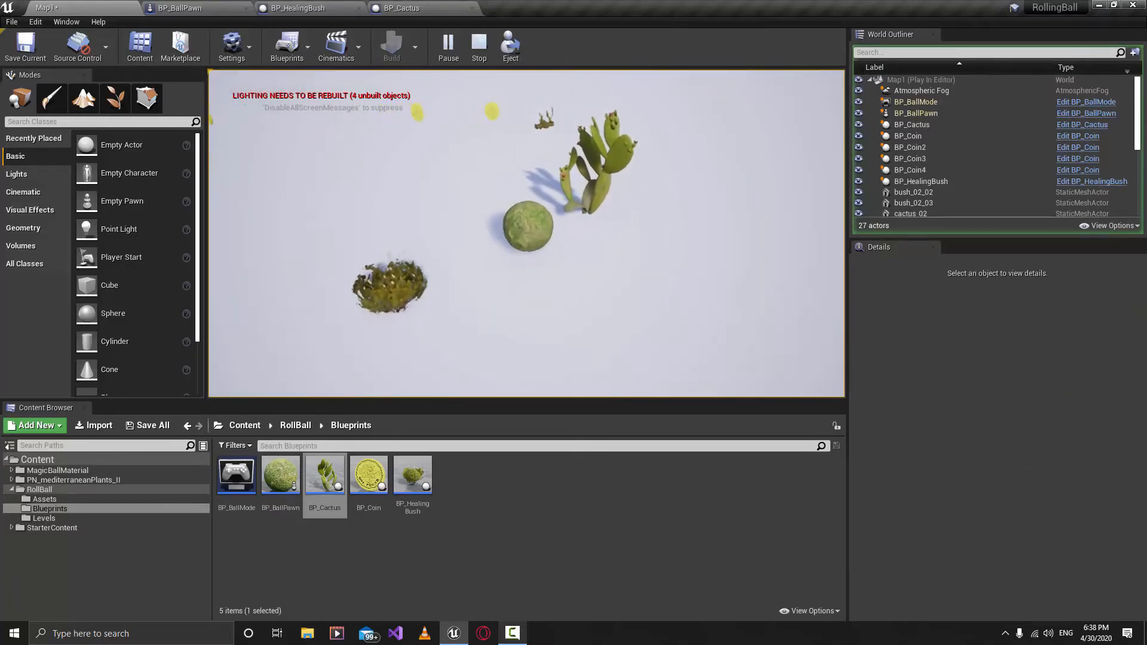
key("w")
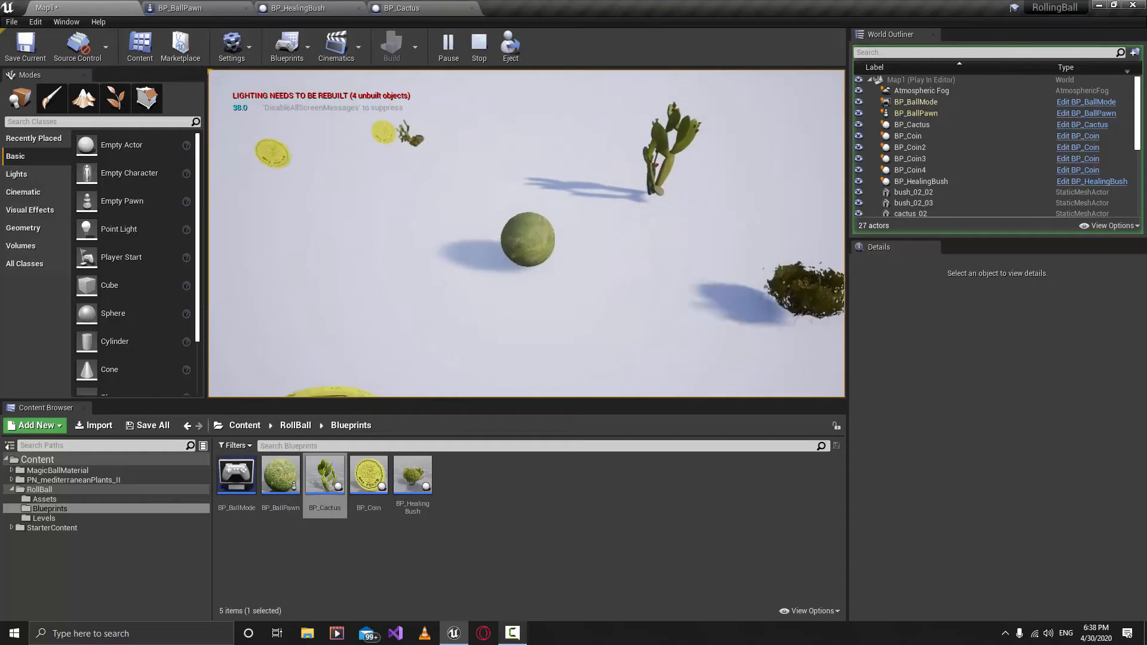
key("w")
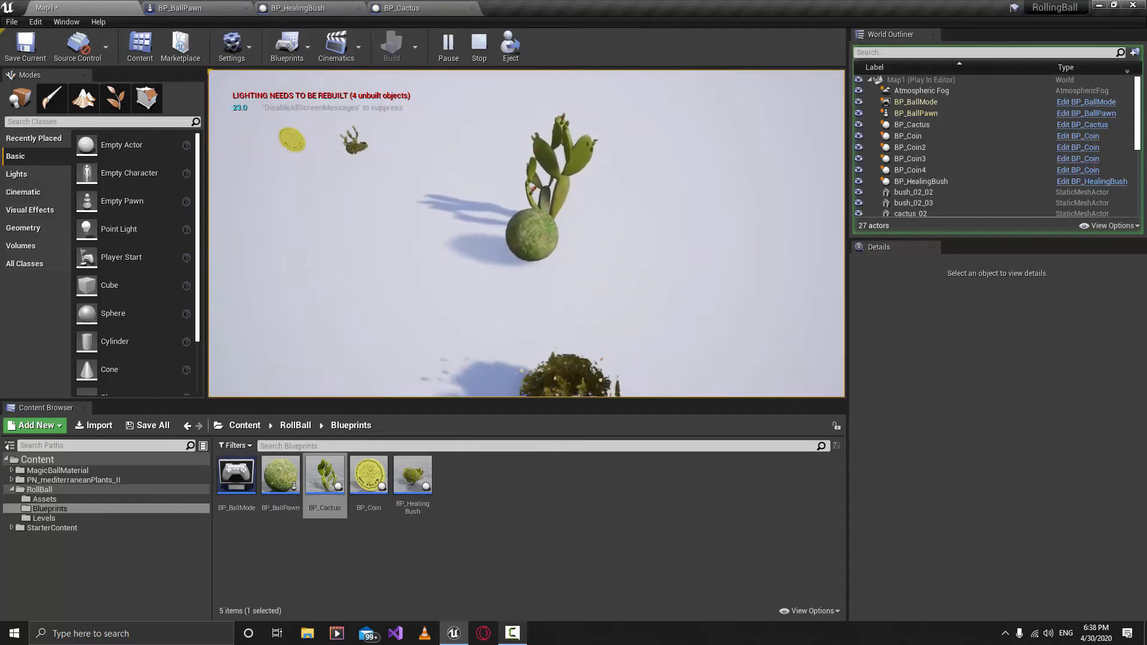
key("s")
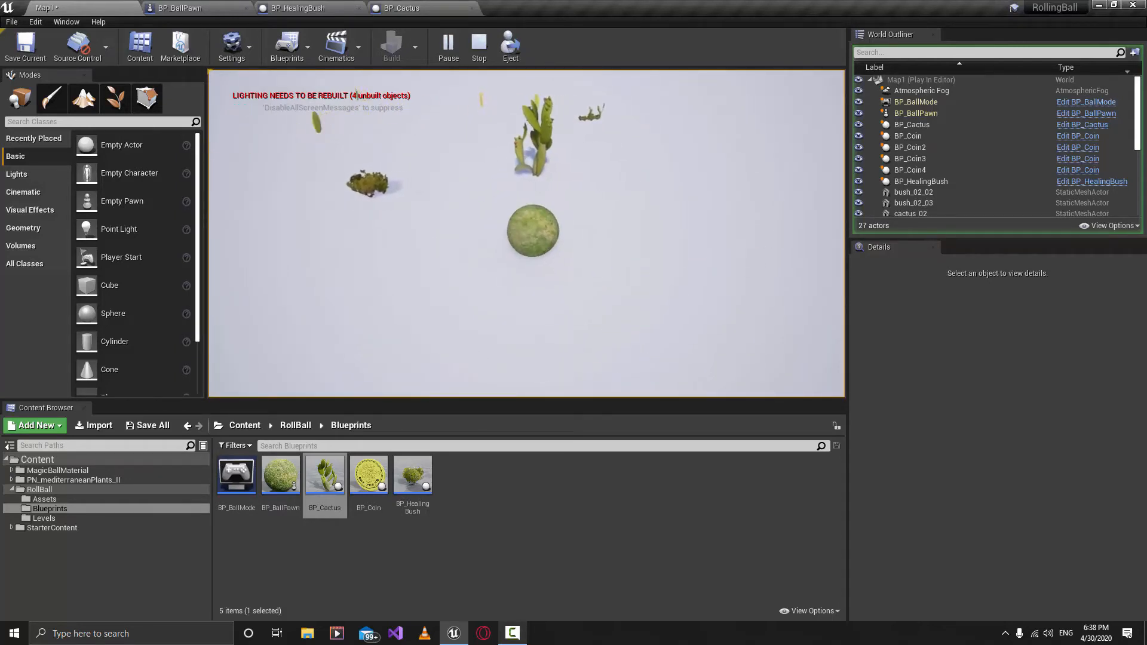
key("w")
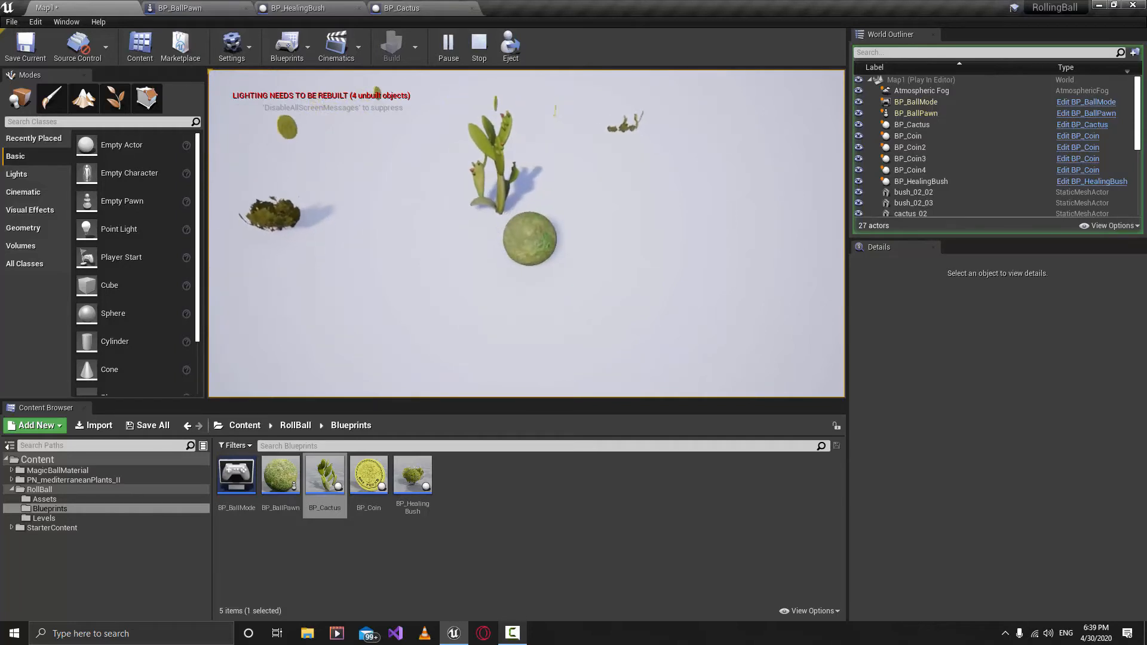
key("w")
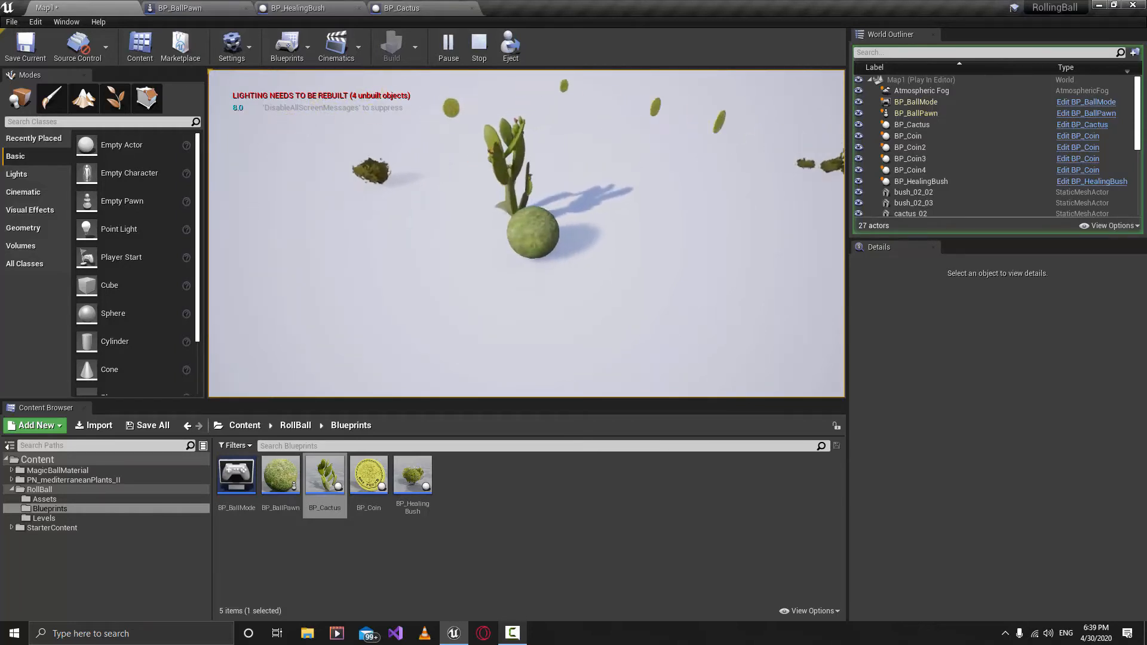
key("s")
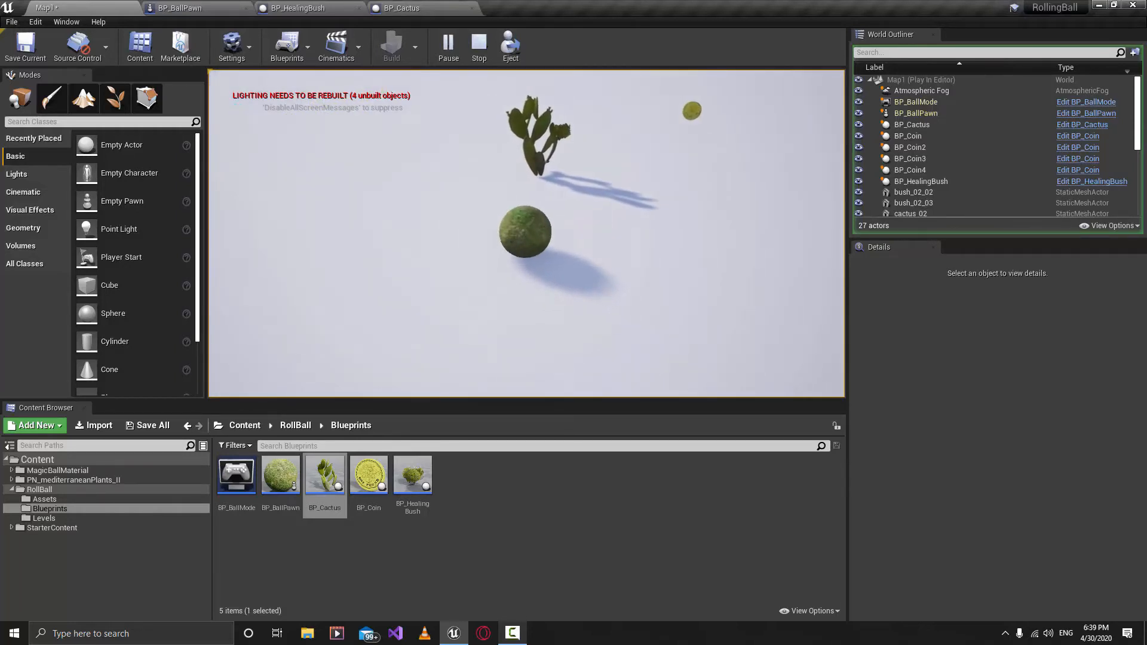
key("w")
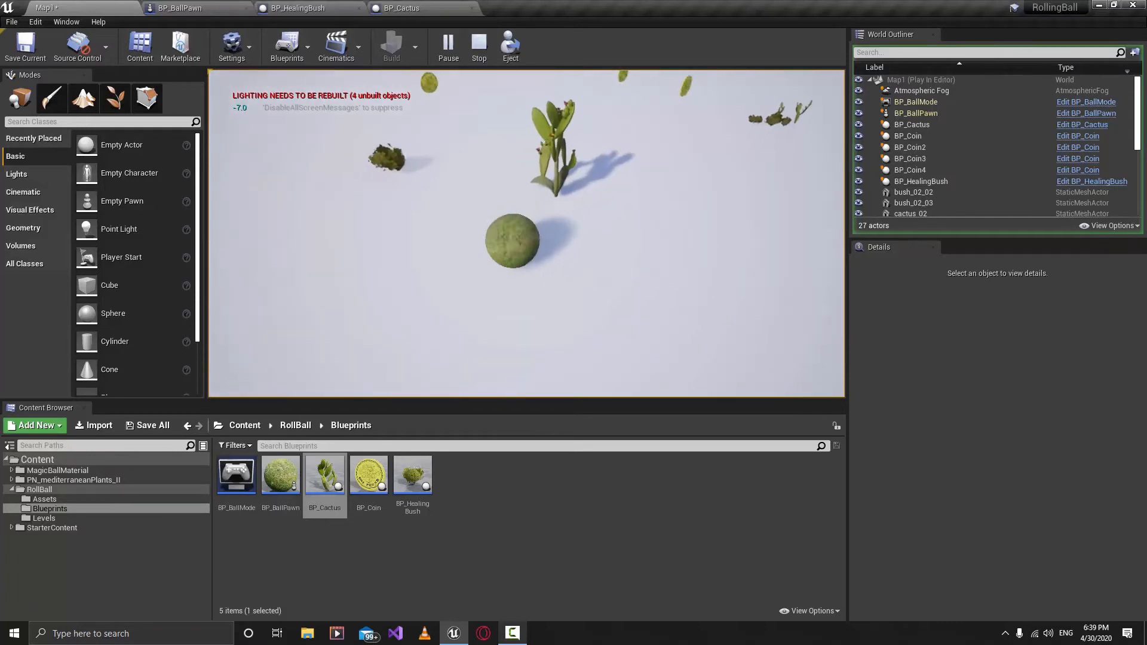
key("w")
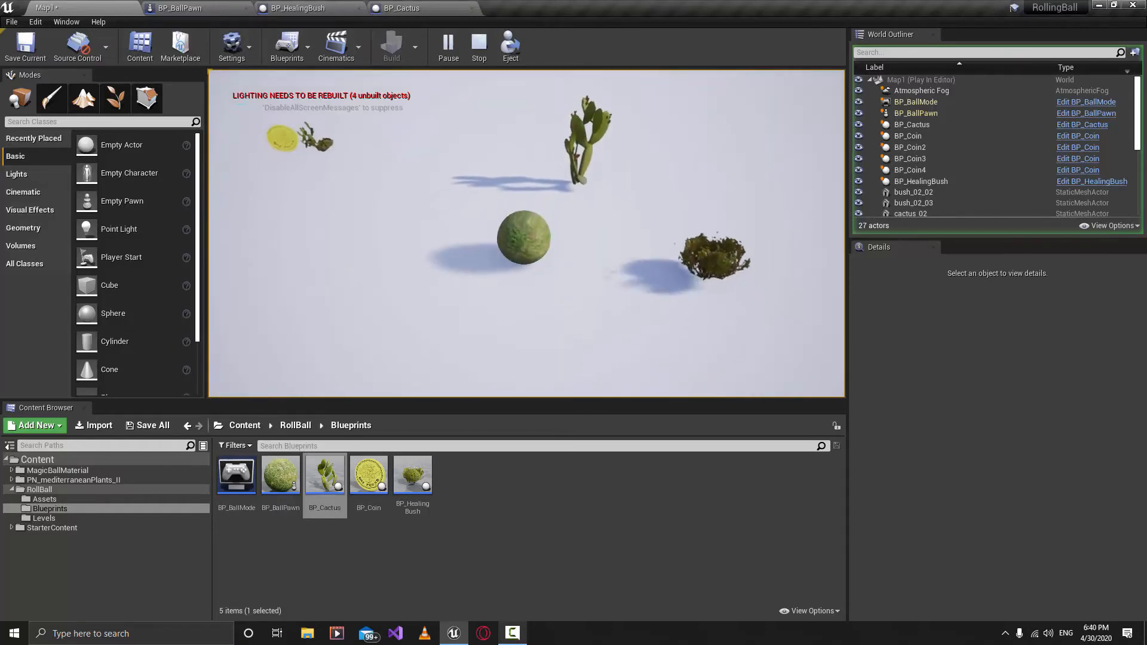
key("w")
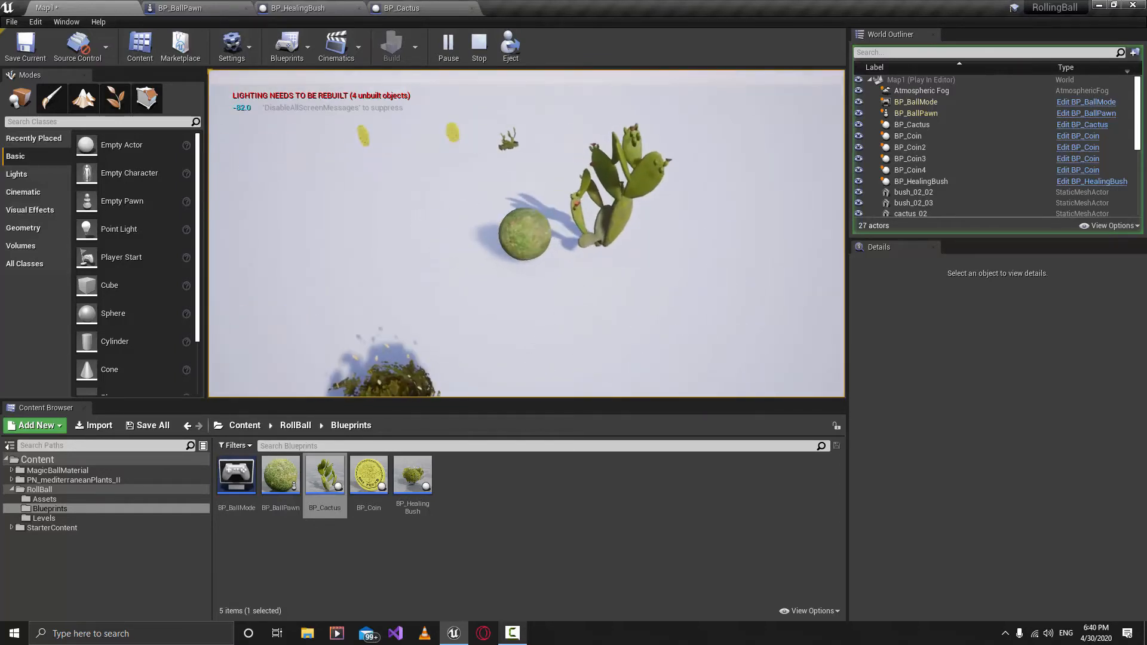
key("w")
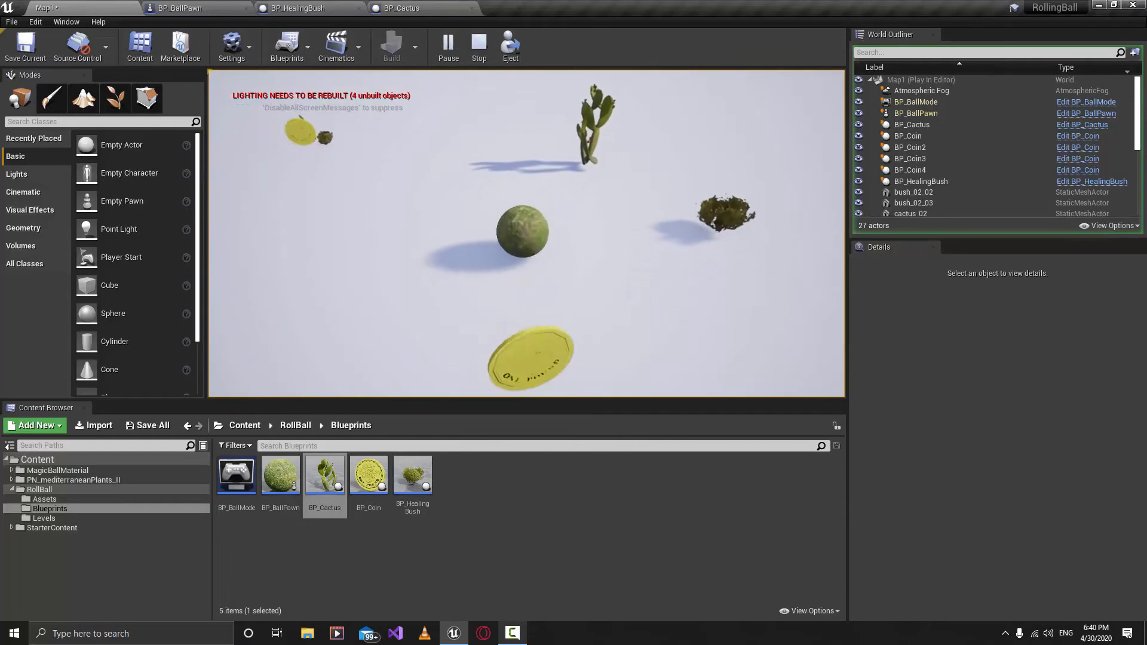
Roll the ball back and forth between the cactus and the healing bush to test damage and healing, and end the play session
key("s")
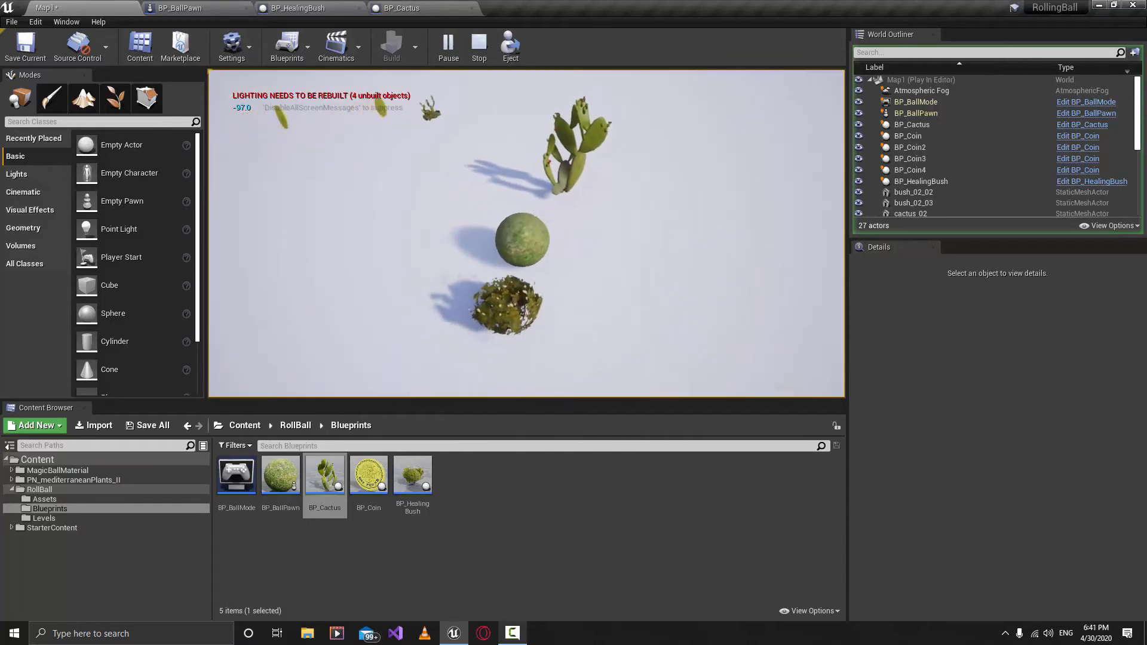
key("w")
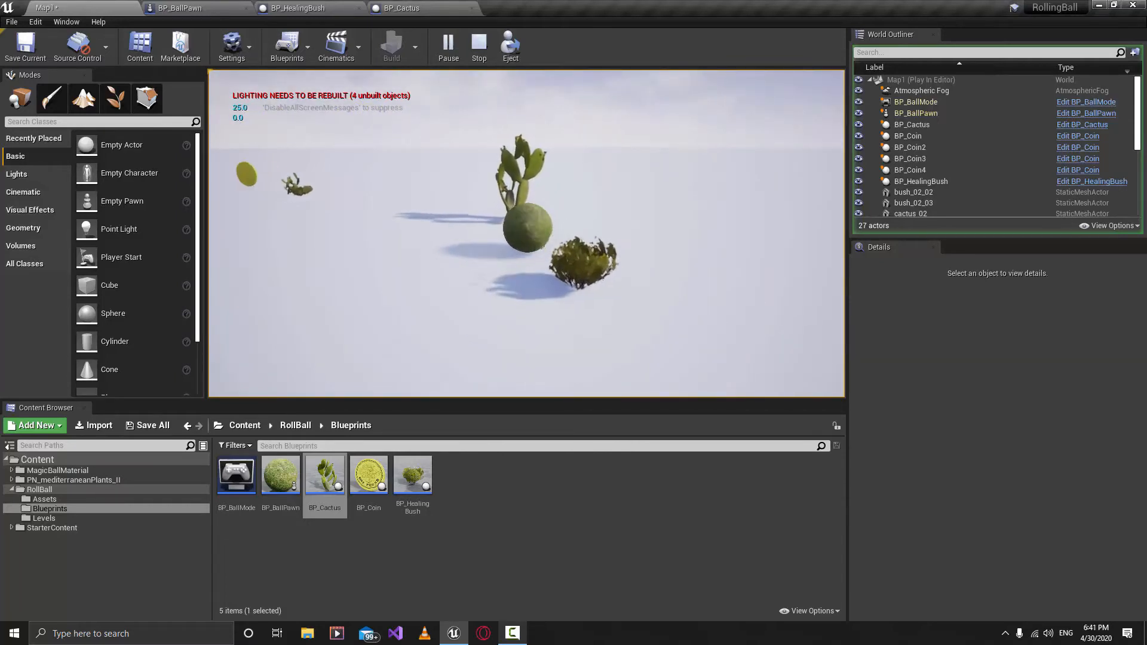
key("s")
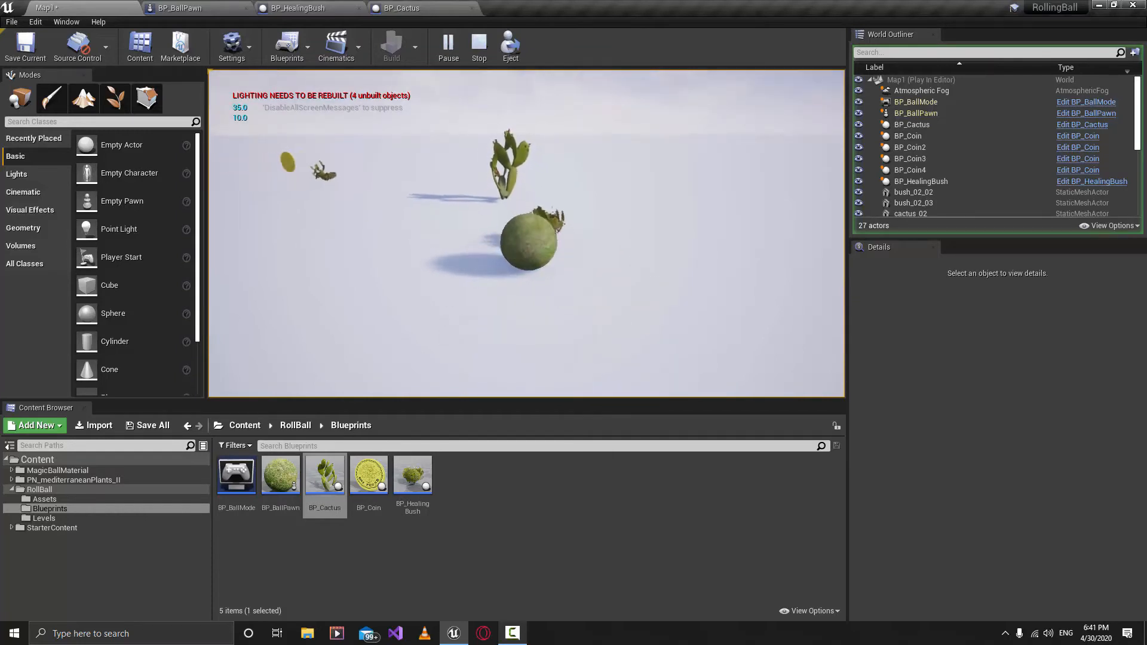
key("w")
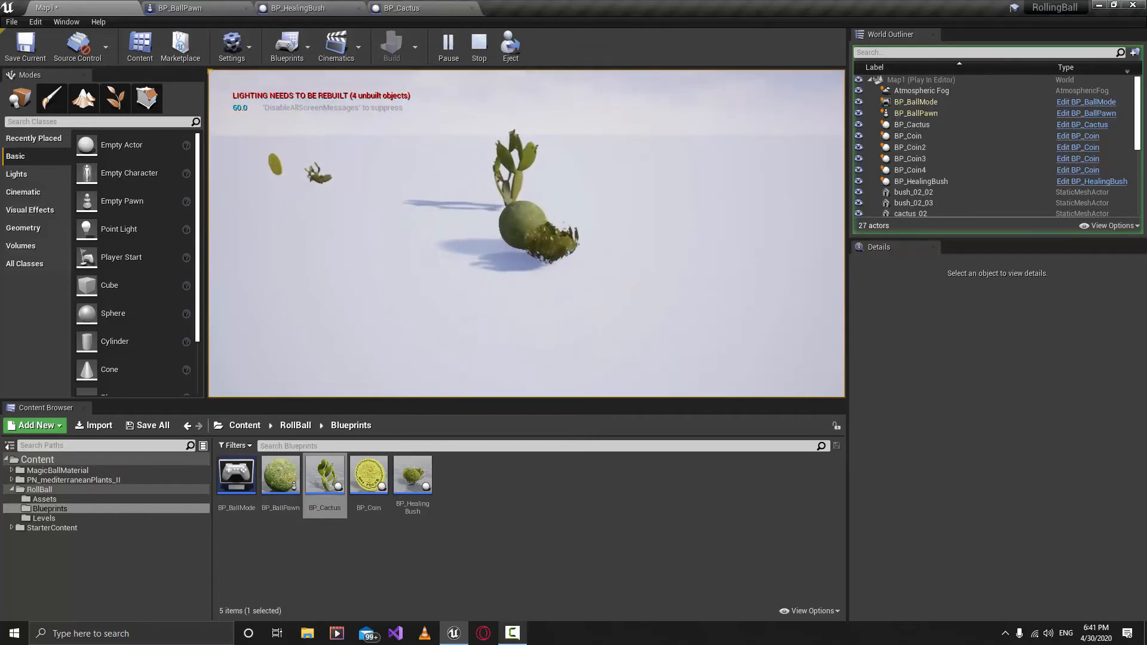
key("s")
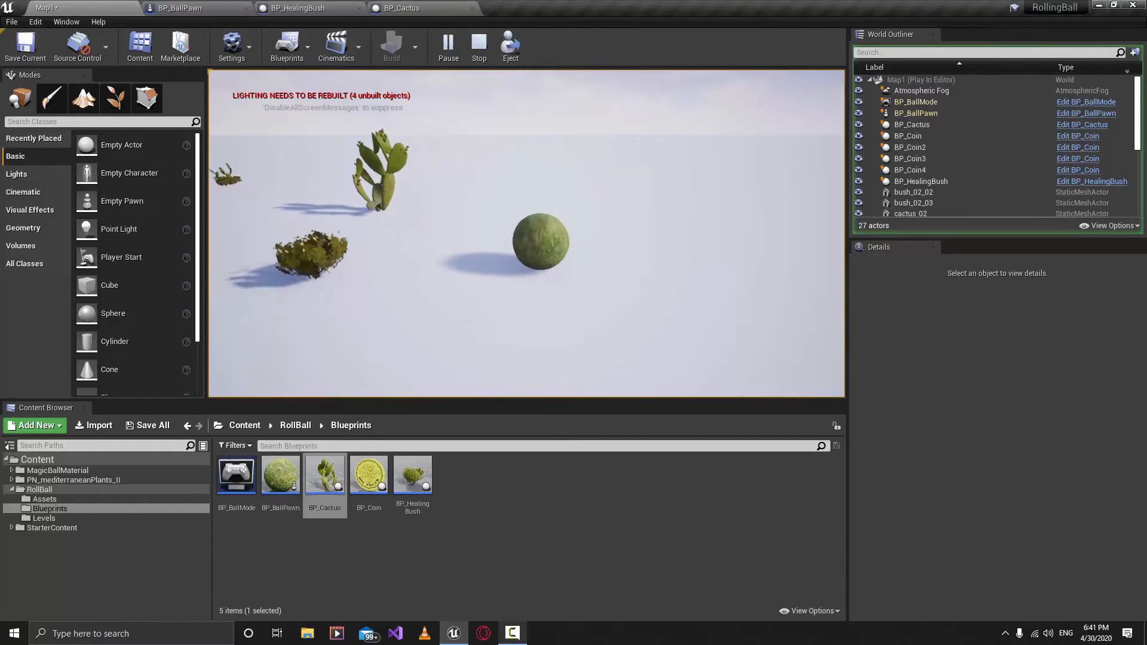
key("s")
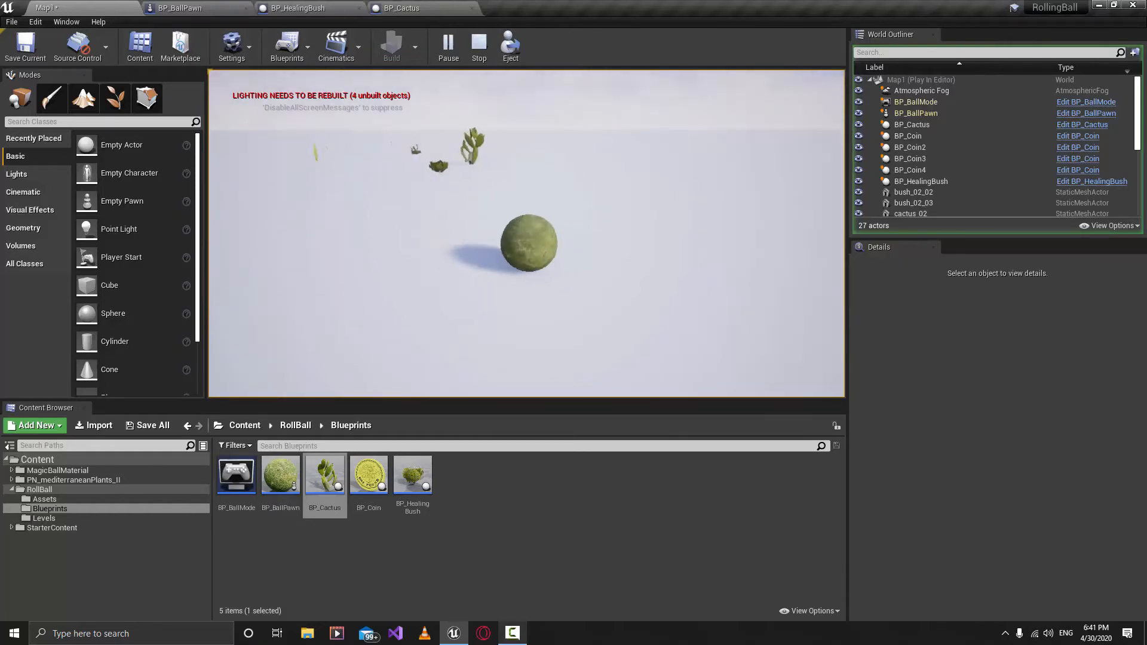
key("Escape")
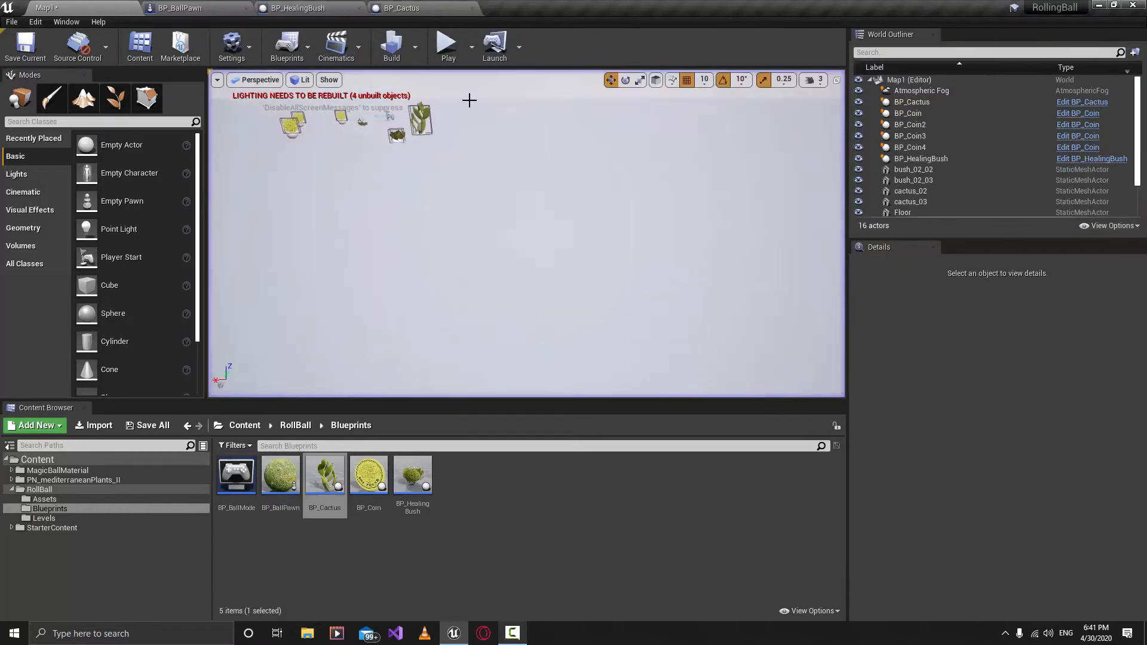
In BP_Cactus's Event Graph, add an Add Impulse (Sphere) node from the cast's As BP Ball Pawn output
left_click(439, 5)
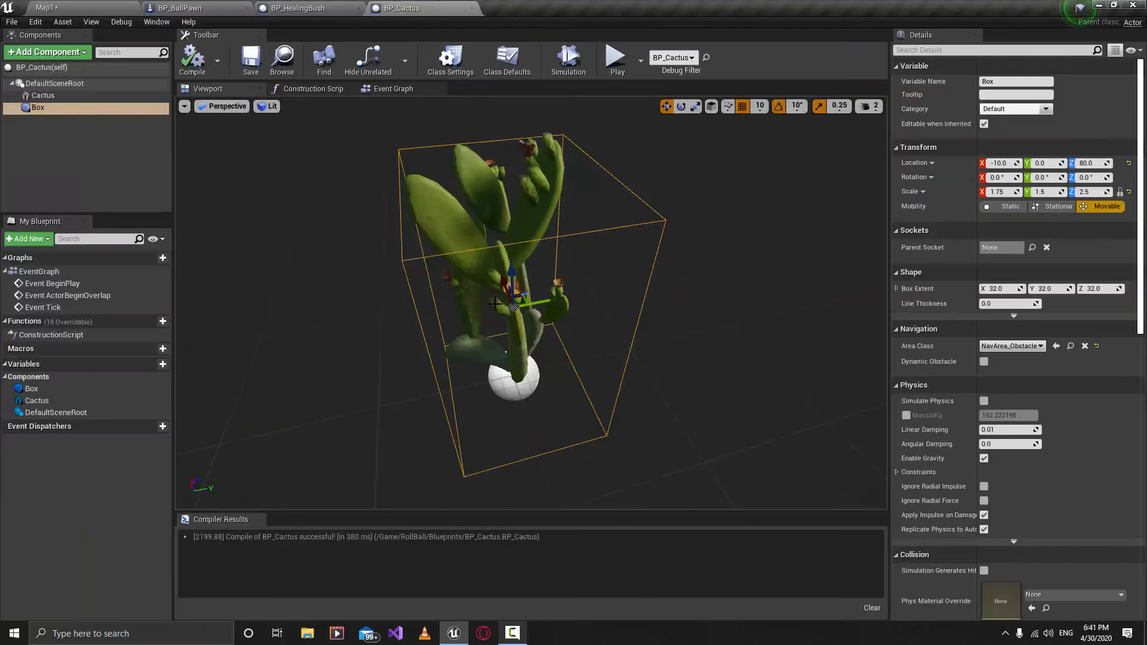
left_click(407, 88)
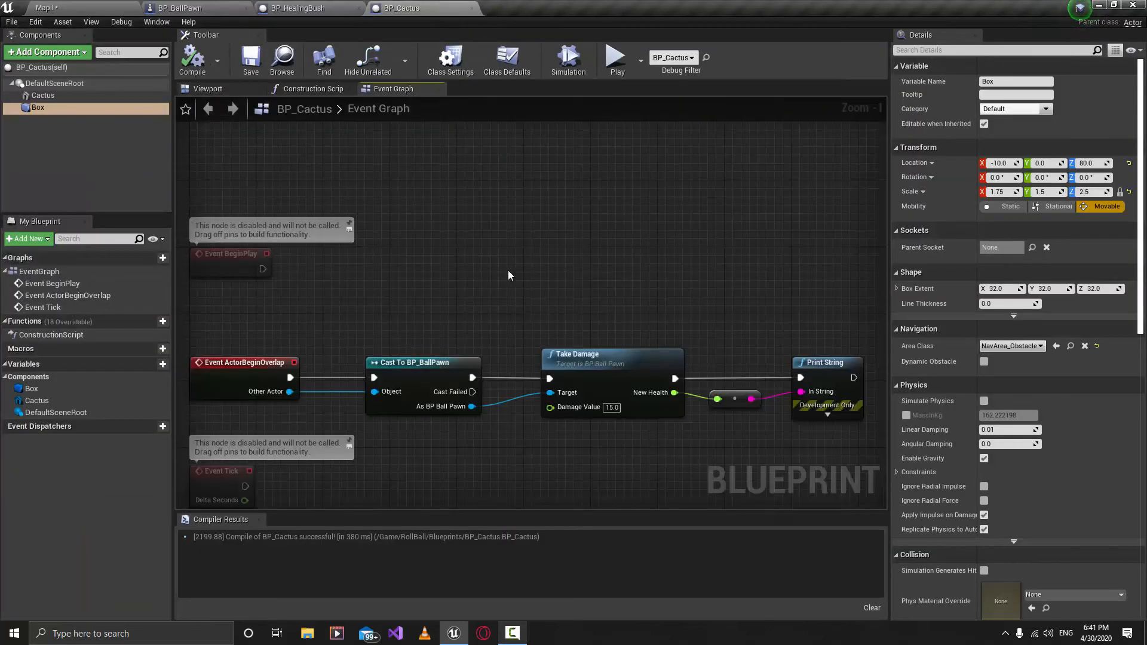
right_click_drag(693, 448, 474, 359)
left_click_drag(298, 307, 816, 313)
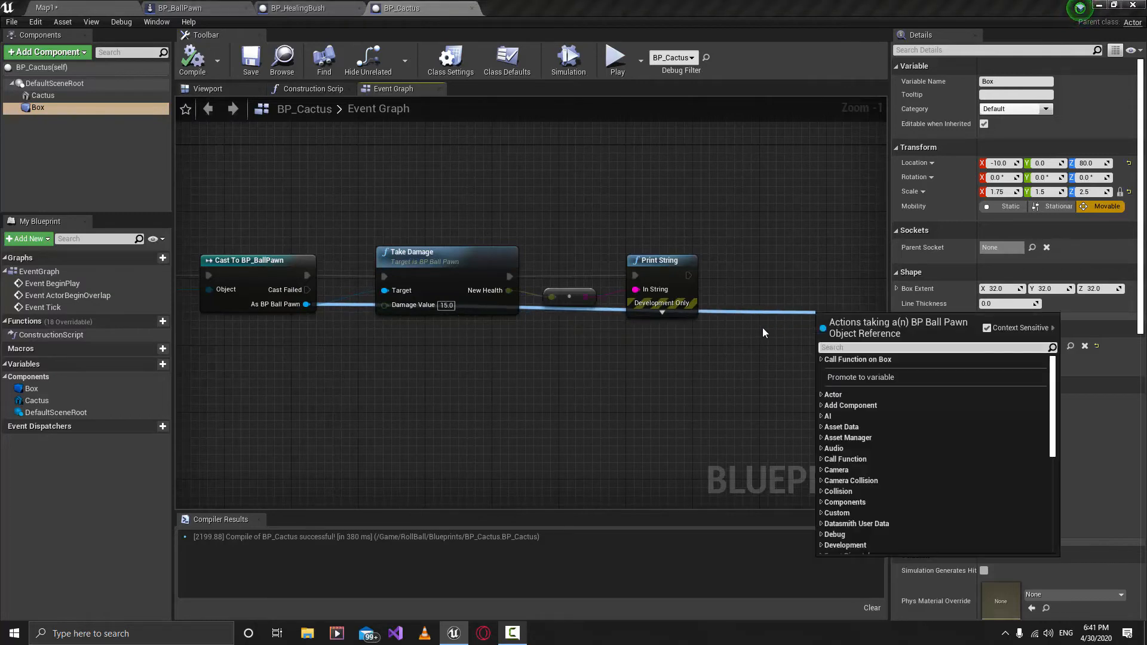
type("add imp")
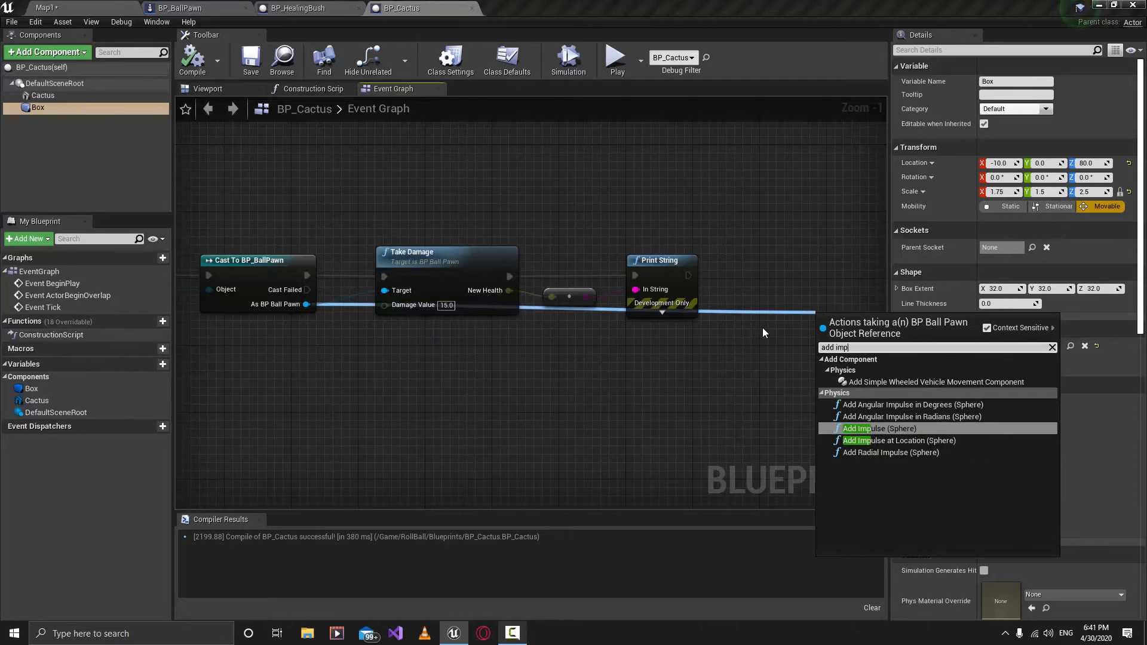
key("Return")
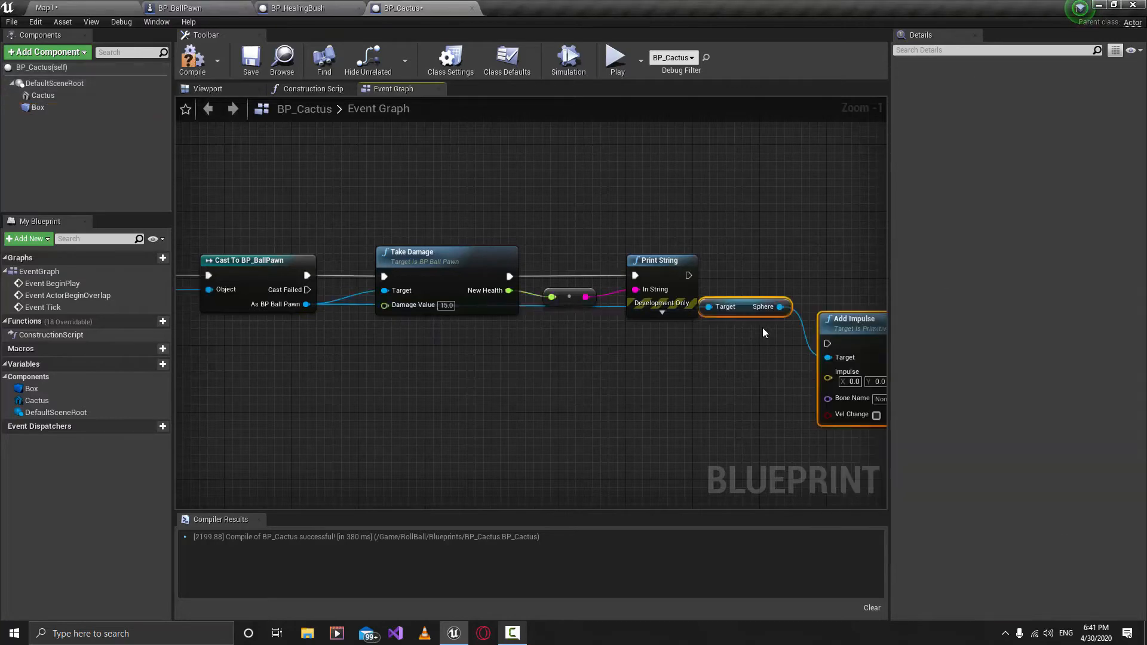
Place the Sphere getter below the chain, connect Print String's execution output to Add Impulse, and align that node with the chain
left_click(745, 324)
left_click_drag(747, 314, 502, 253)
right_click_drag(567, 362, 376, 495)
left_click_drag(656, 277, 494, 218)
left_click_drag(718, 216, 718, 207)
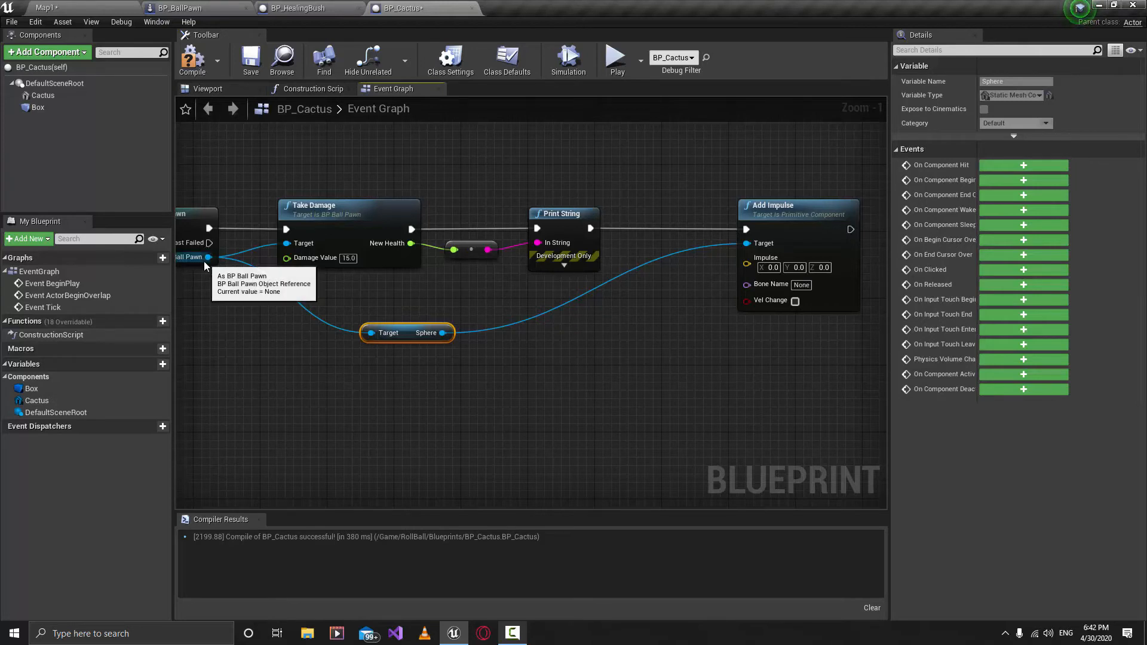
Add a Get Forward Vector (Arrow) node from As BP Ball Pawn and place it below the Sphere getter
right_click_drag(219, 321, 282, 323)
left_click(395, 386)
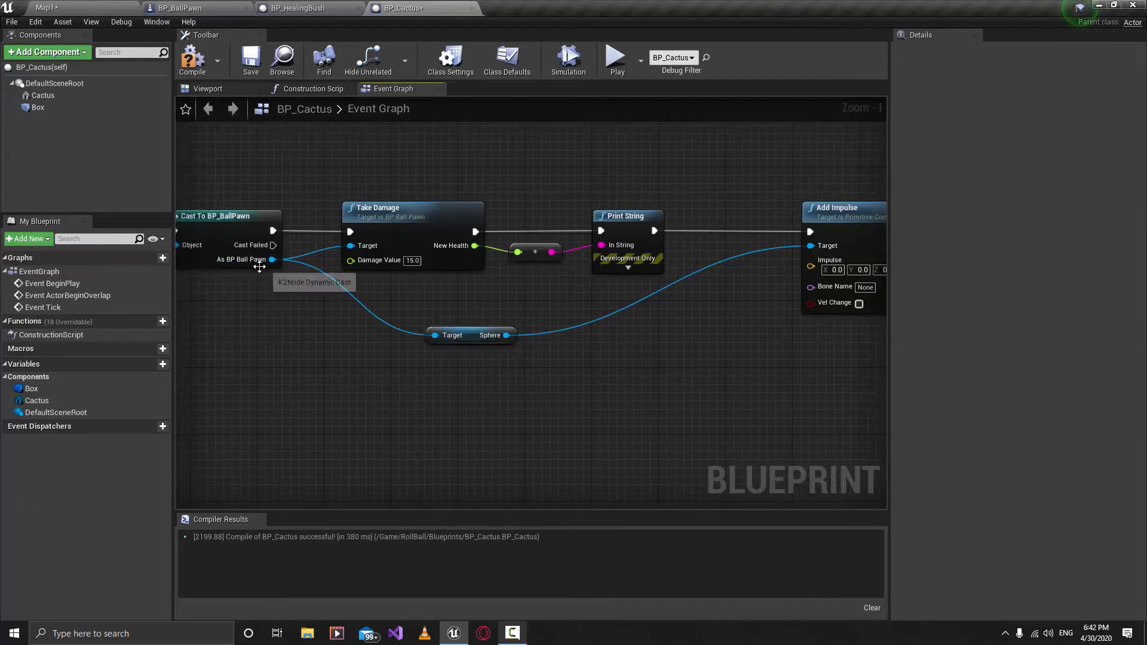
left_click_drag(271, 259, 445, 396)
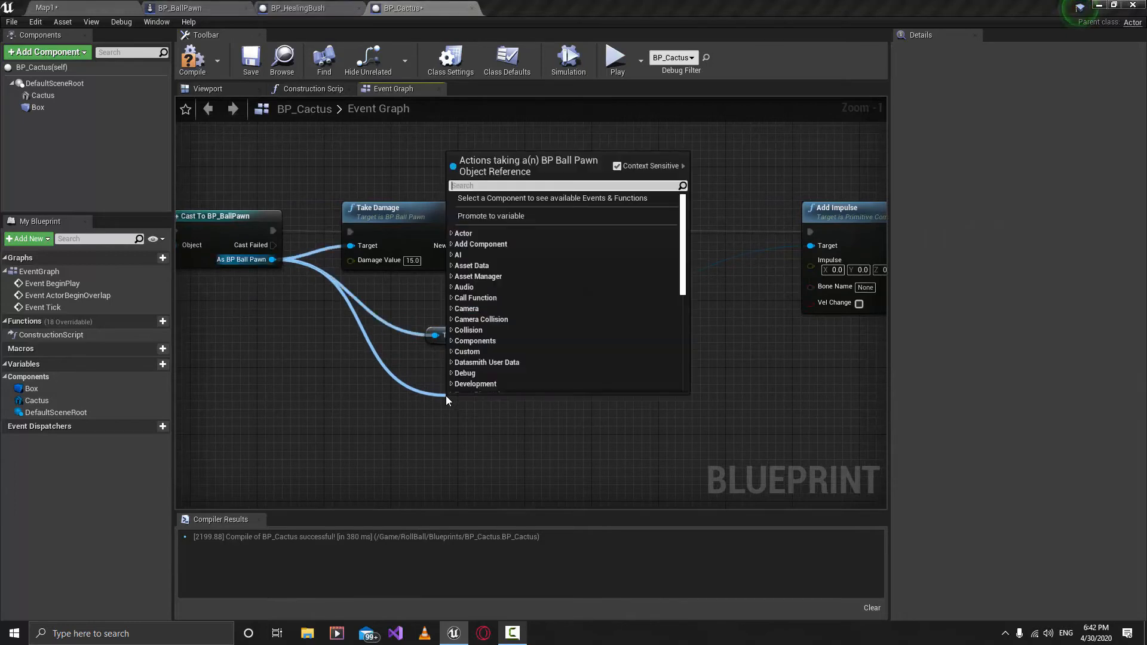
type("get")
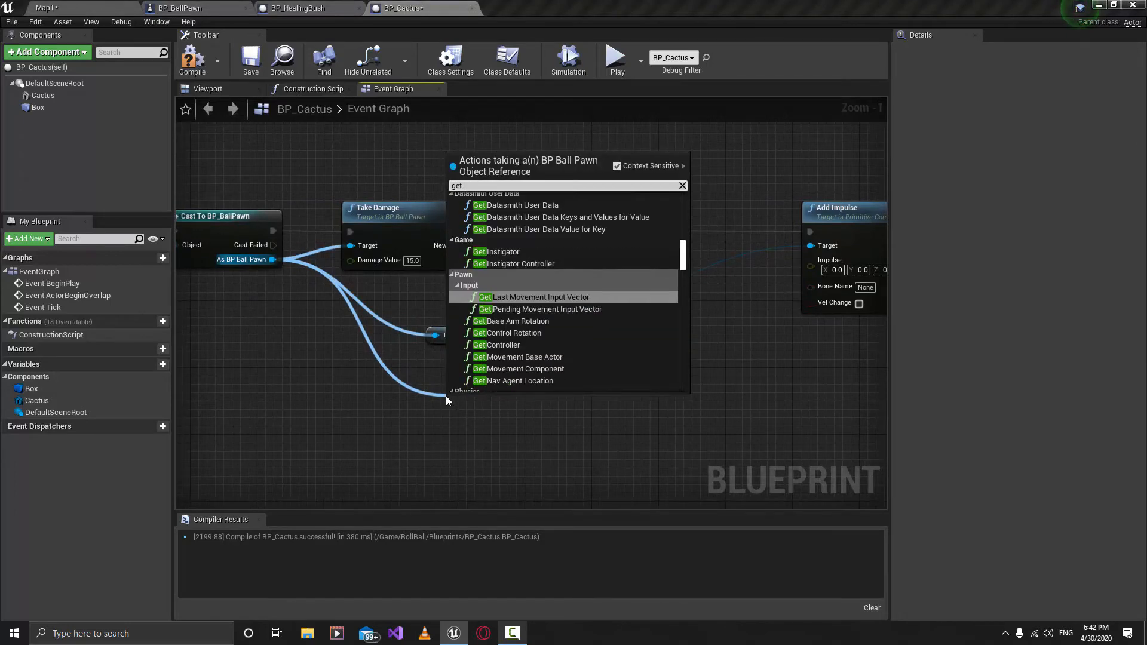
type(" forwa")
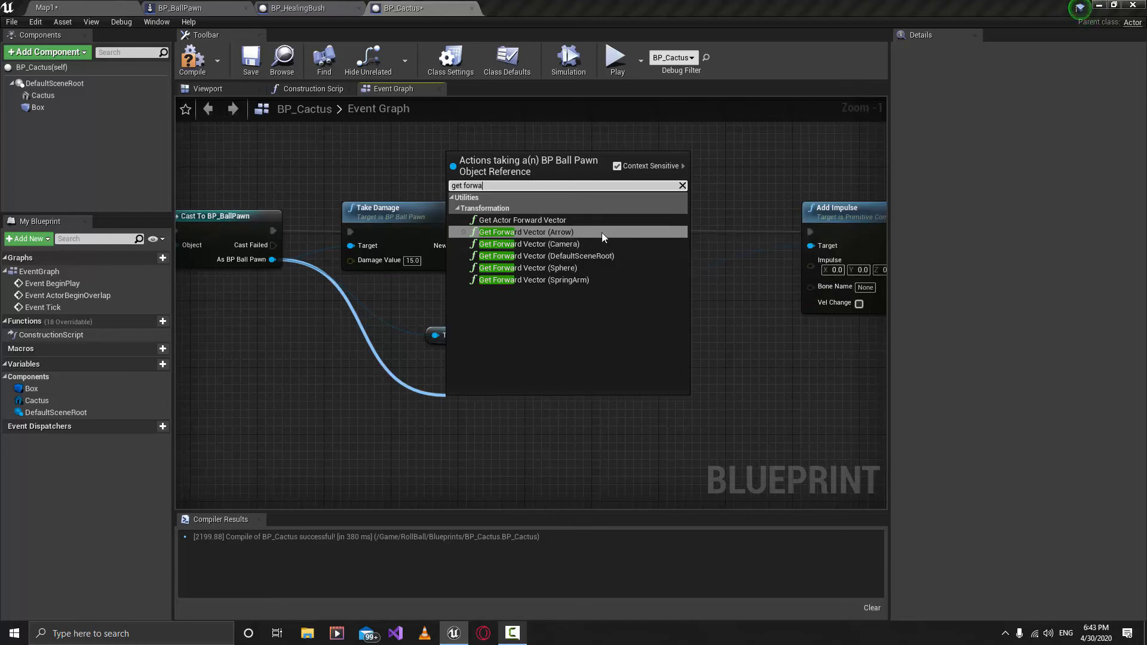
left_click(547, 233)
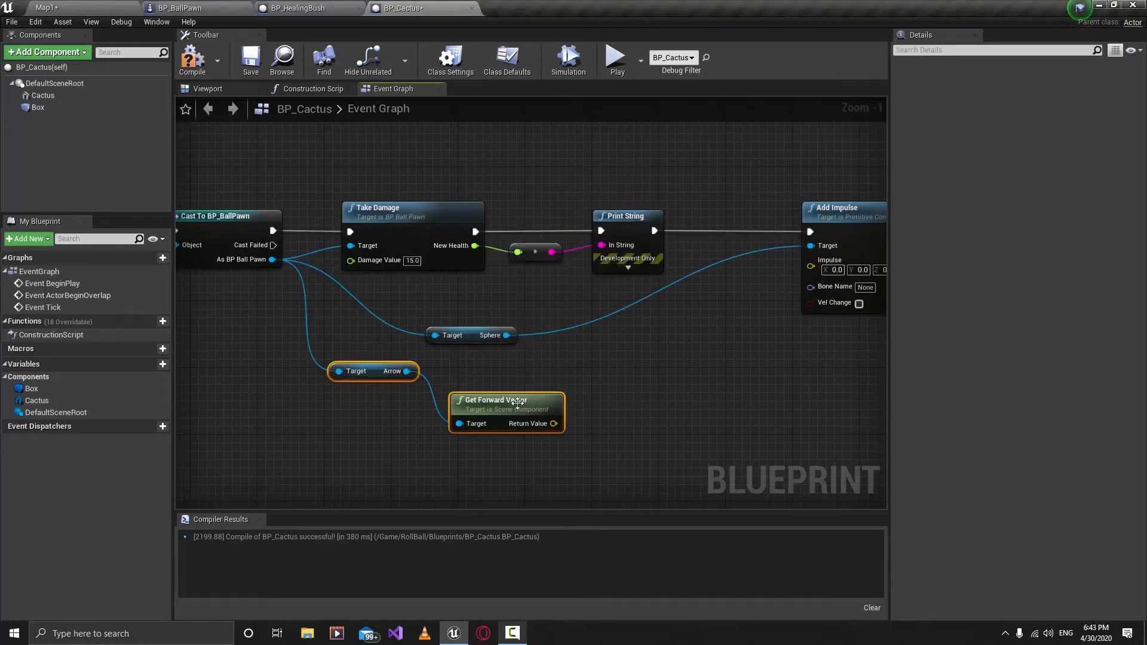
left_click_drag(528, 412, 613, 373)
left_click(601, 365)
Move the Add Impulse node farther from Print String to make room for more nodes
right_click_drag(769, 254, 586, 249)
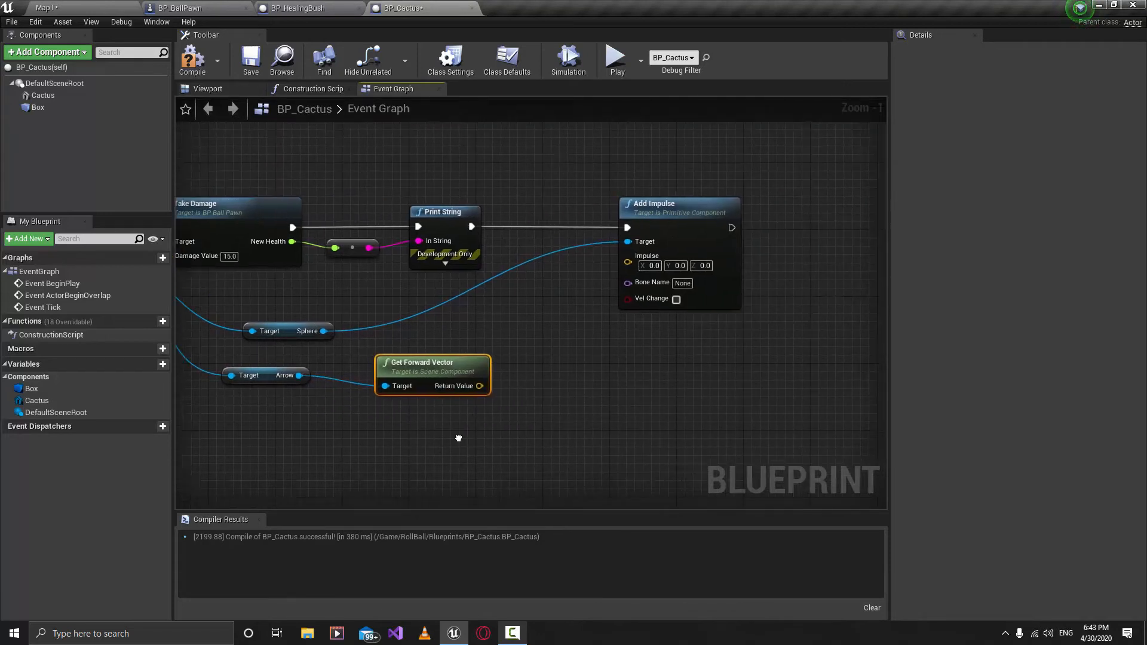
left_click_drag(700, 210, 817, 191)
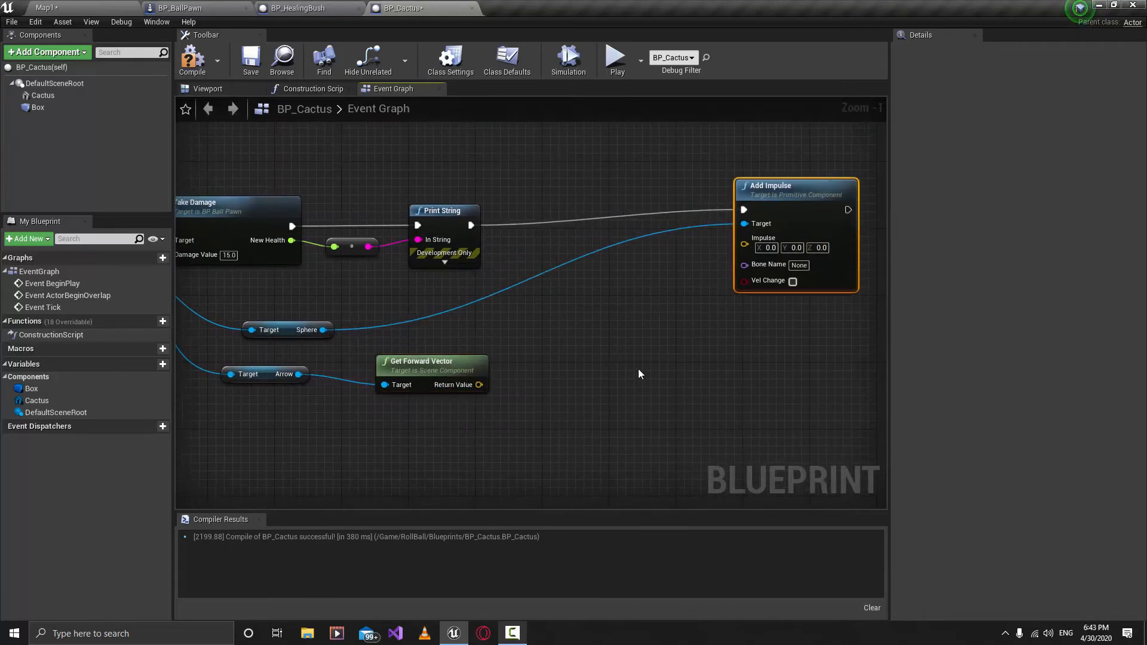
mouse_move(617, 375)
right_mouse_down()
mouse_move(668, 364)
mouse_move(637, 369)
mouse_move(698, 376)
right_mouse_up()
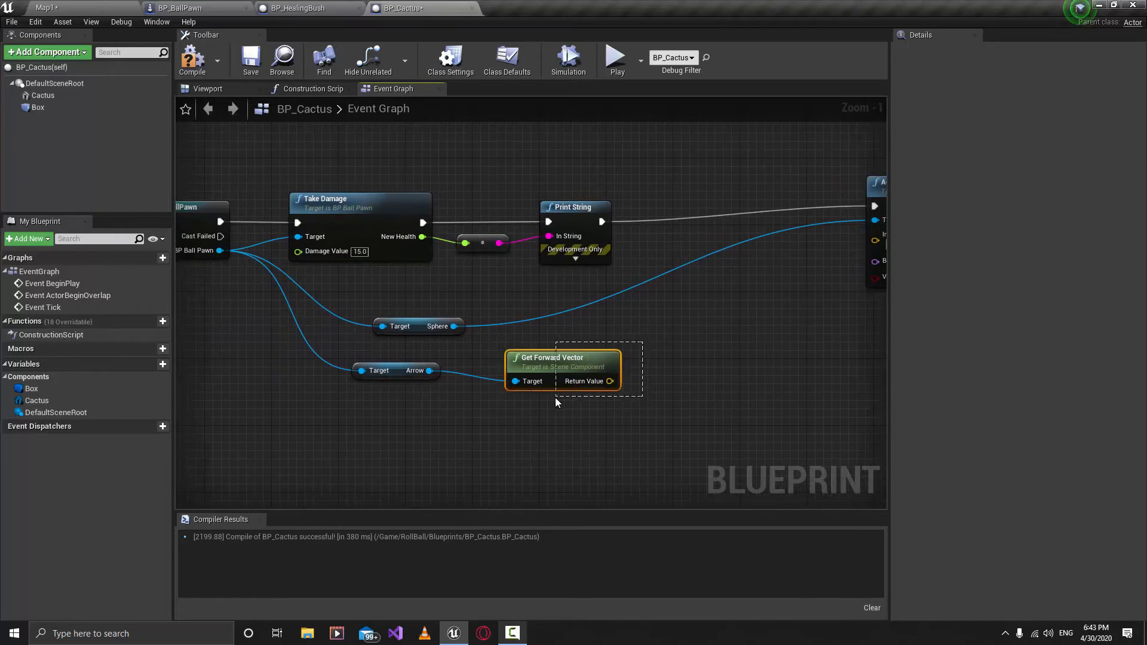
right_click_drag(546, 425, 475, 425)
left_click(571, 407)
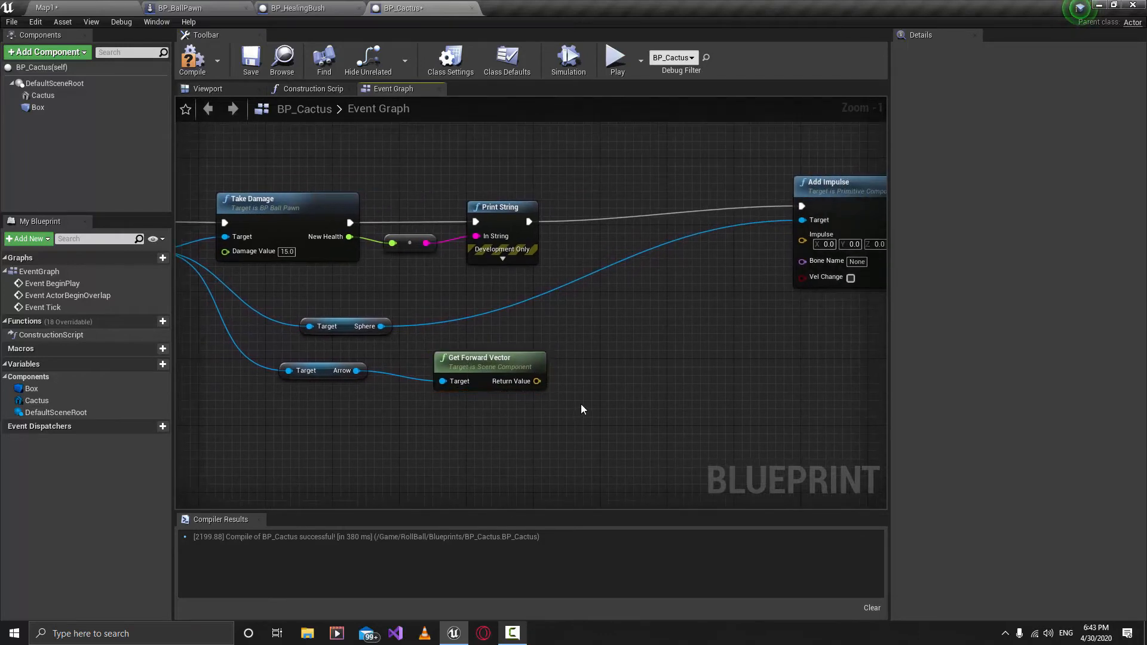
right_click_drag(580, 404, 543, 406)
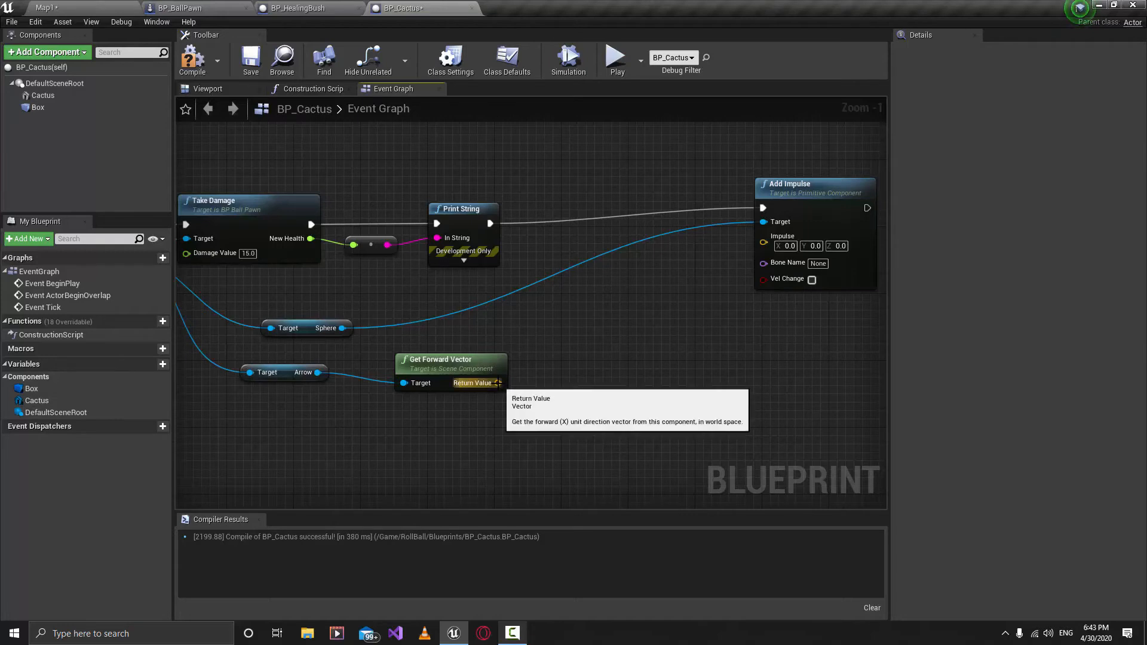
Multiply the forward vector's Return Value with a vector * int node and set its integer to -500
left_click_drag(498, 383, 500, 389)
left_click_drag(579, 385, 582, 385)
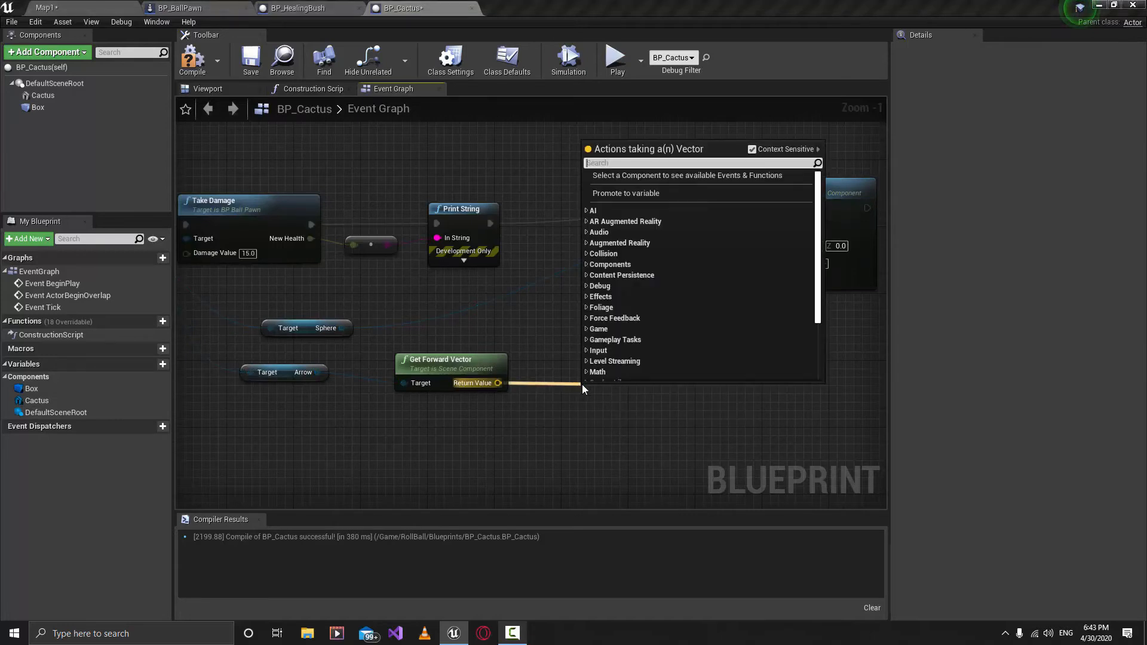
type("*")
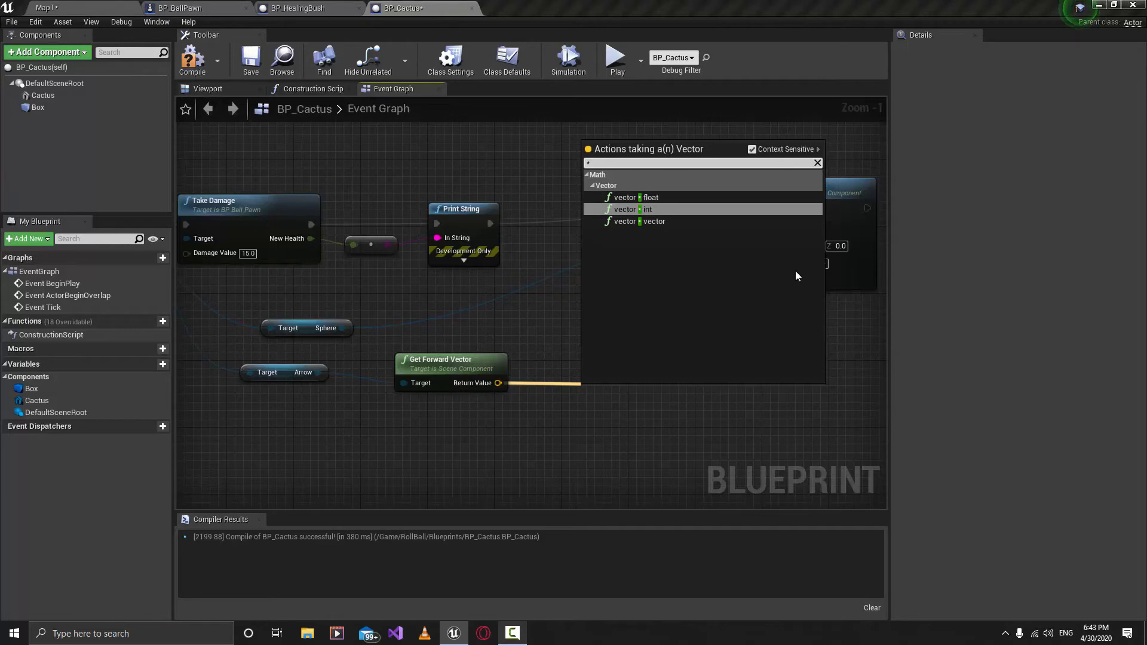
left_click(640, 210)
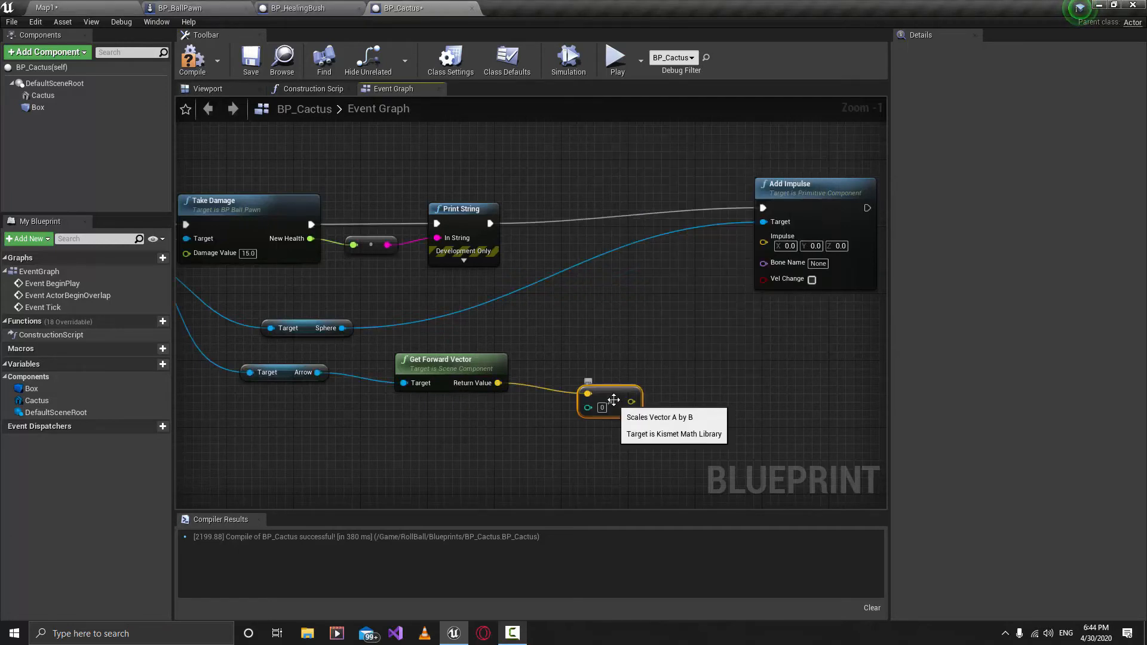
right_click_drag(624, 386, 601, 352)
left_click_drag(601, 352, 601, 344)
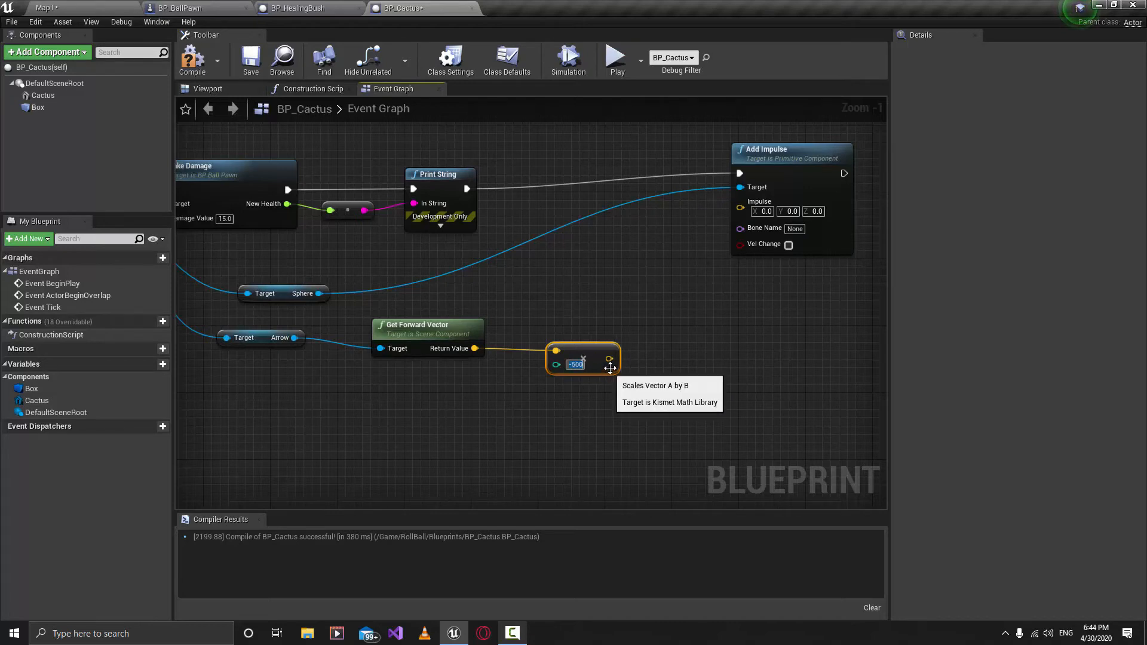
Connect the multiplication result to Add Impulse's Impulse input and align Add Impulse with the execution chain
left_click_drag(608, 359, 741, 208)
right_click_drag(643, 264, 716, 329)
scroll(716, 328, "down", 2)
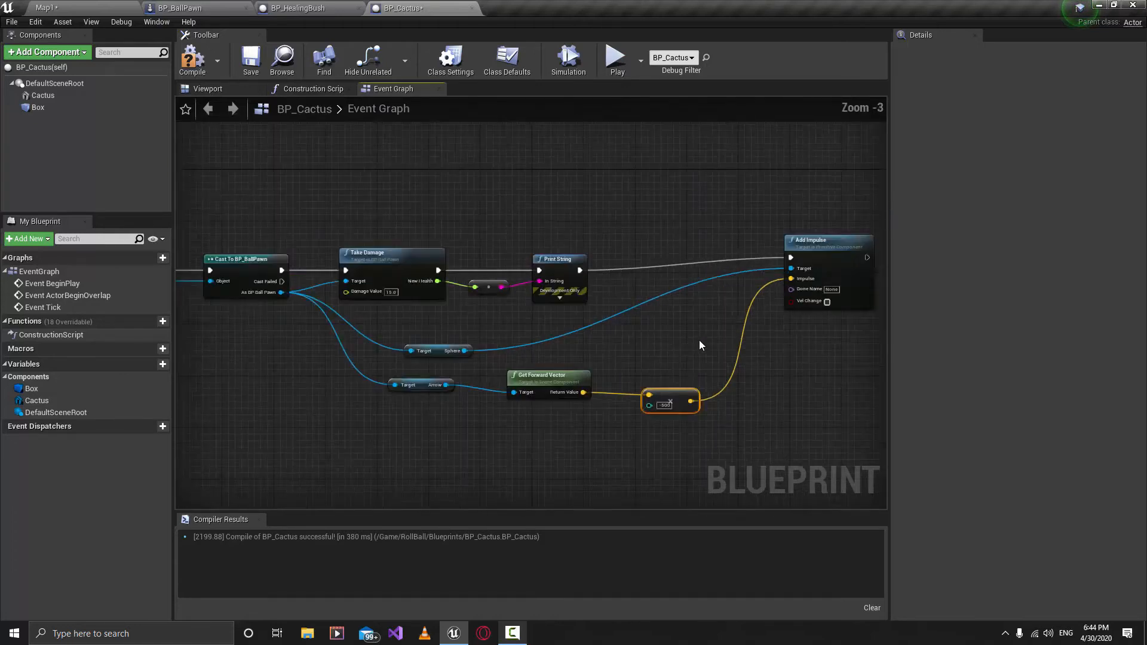
scroll(700, 339, "up", 1)
left_click(828, 239)
left_click_drag(828, 239, 833, 253)
right_click_drag(676, 362, 730, 355)
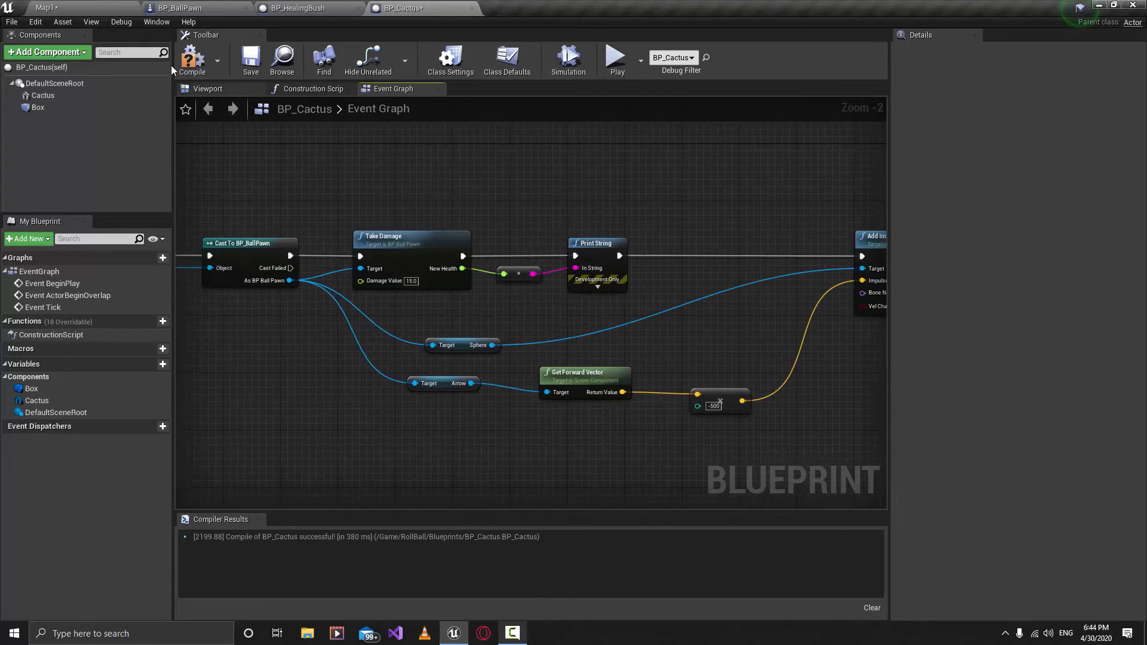
Compile and save BP_Cactus, then play Map1 and roll the ball into the cactus to test the knockback
left_click(192, 60)
left_click(248, 60)
left_click(72, 8)
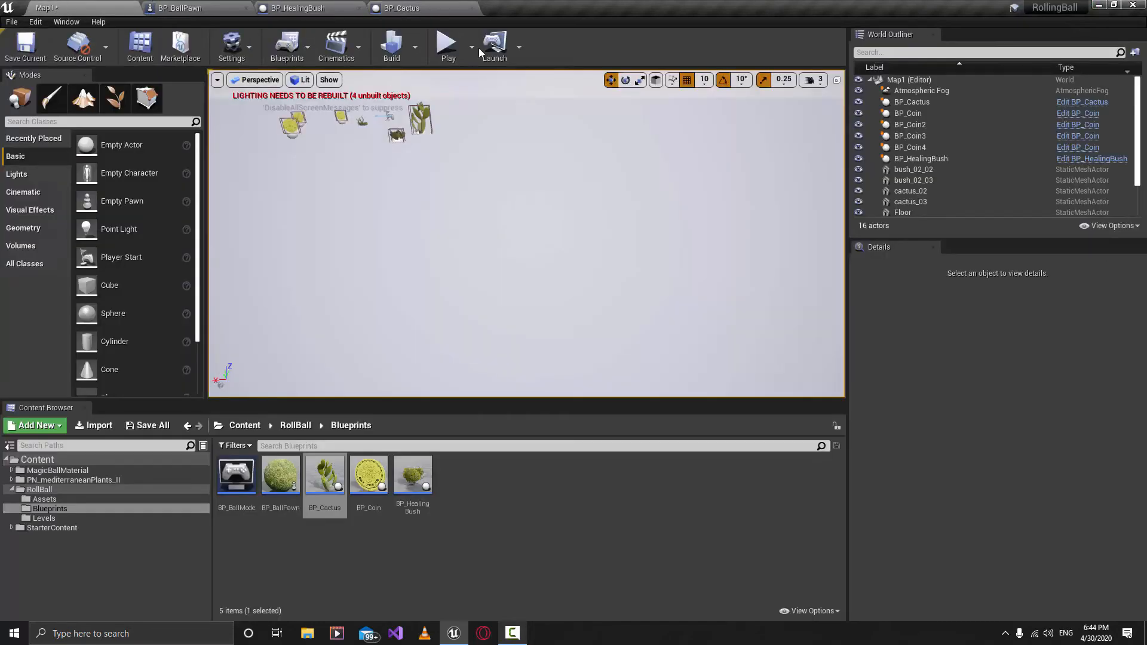
left_click(449, 44)
key("w")
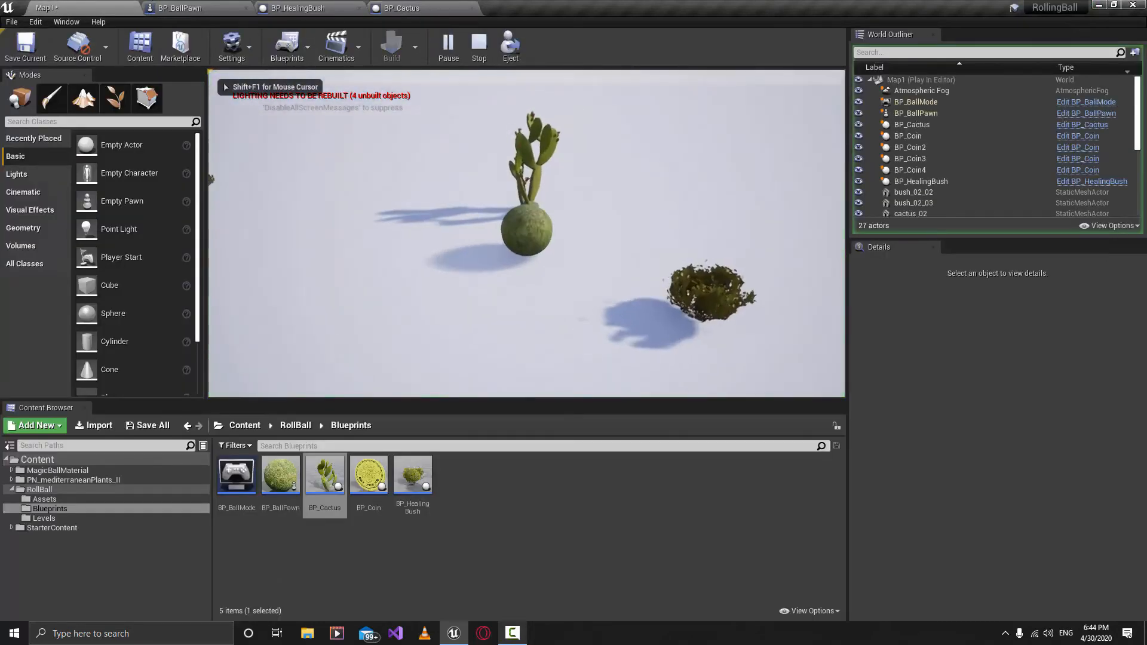
key("s")
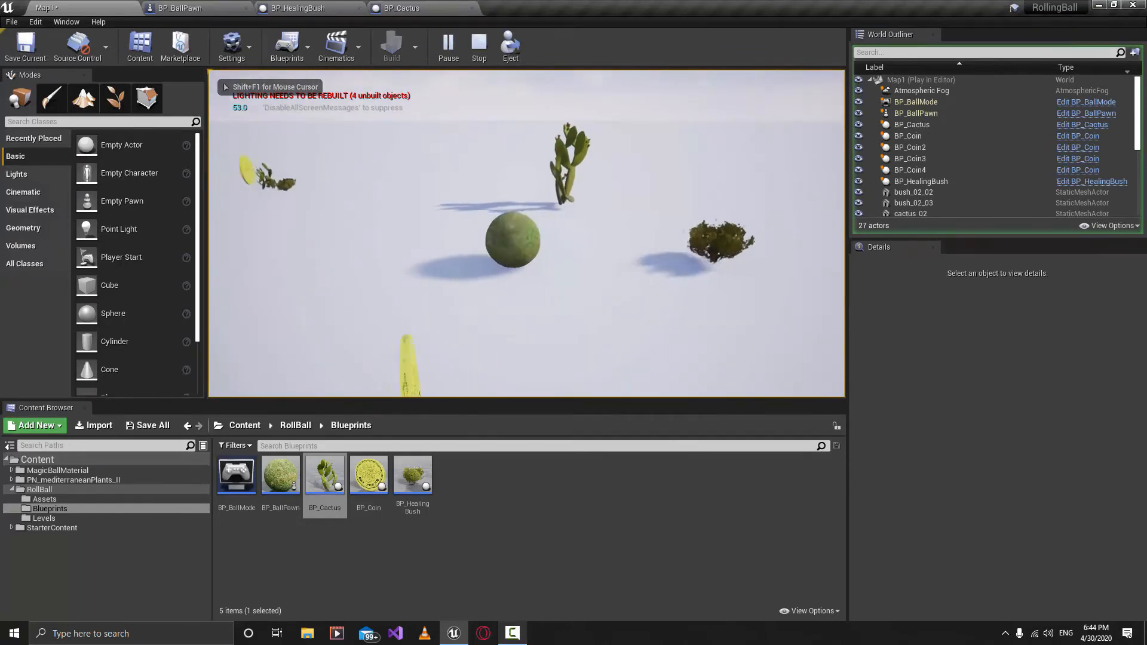
key("w")
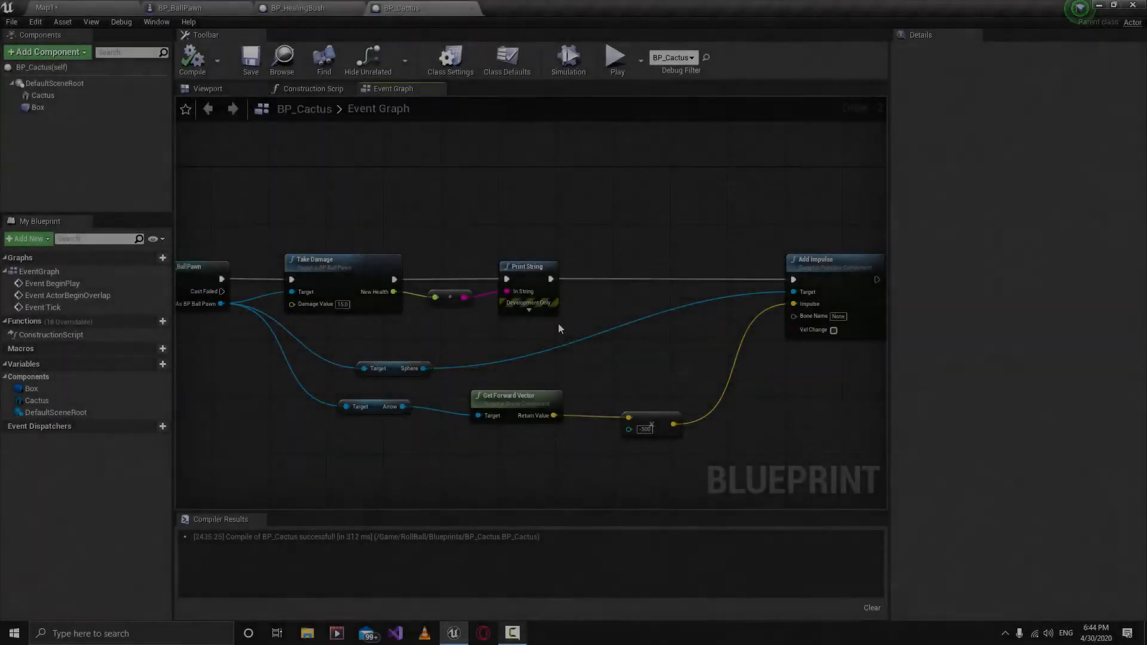
Enable Vel Change on BP_Cactus's Add Impulse node
right_click_drag(684, 388, 580, 383)
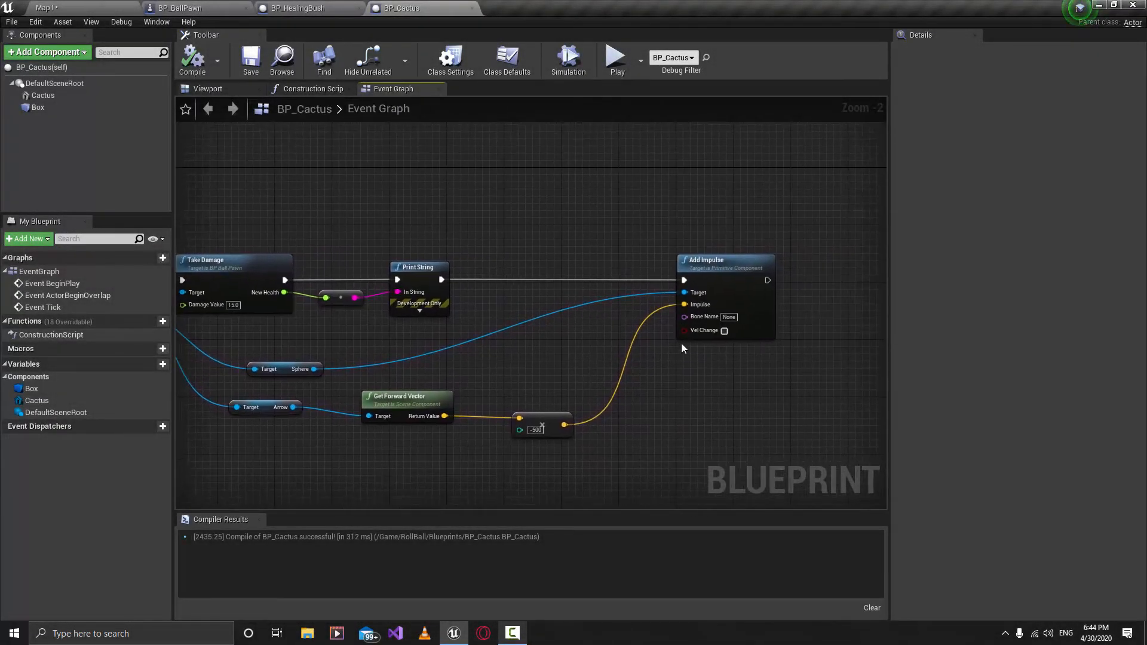
left_click(724, 331)
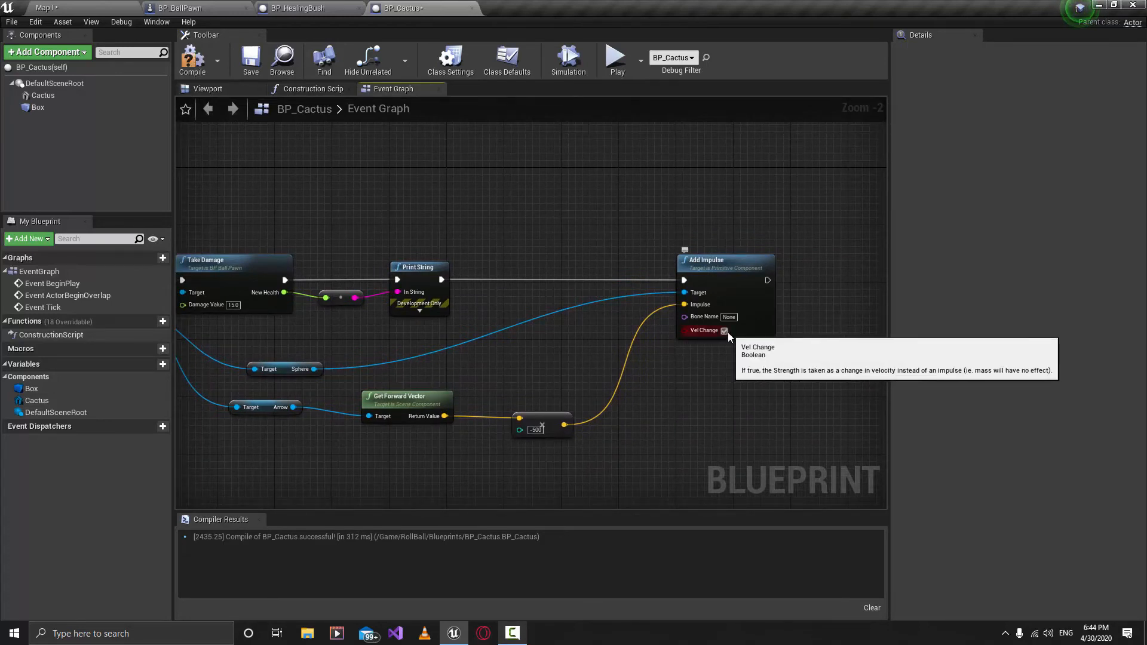
Nudge the vector multiplication node up slightly in BP_Cactus's event graph, then compile and save the blueprint
left_click_drag(550, 412, 556, 405)
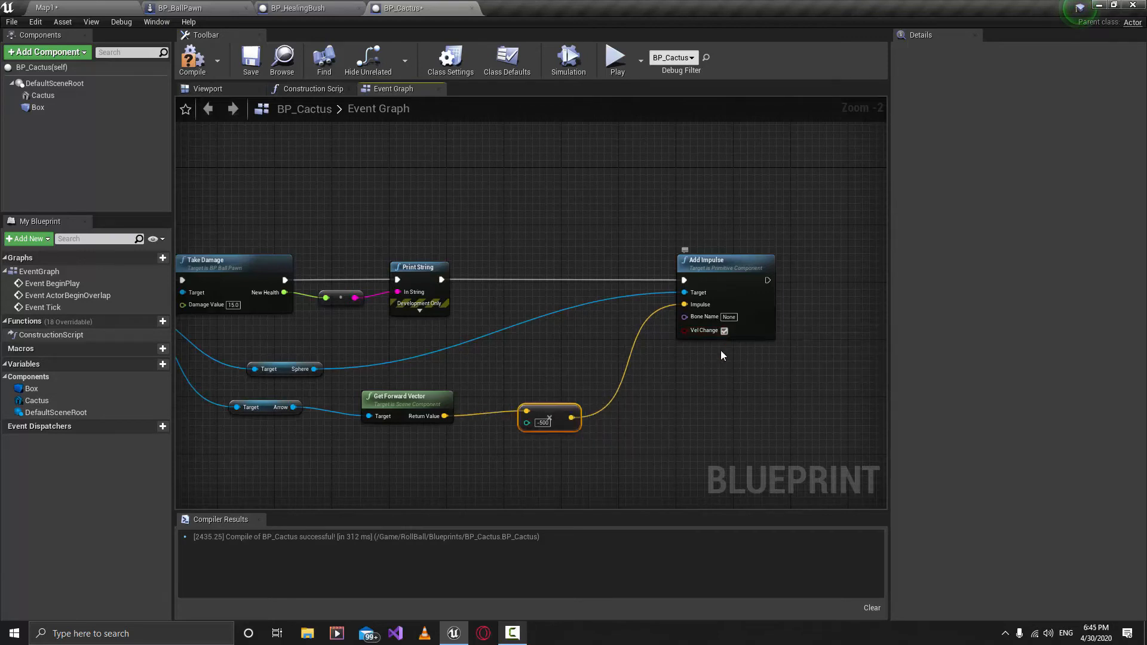
left_click(188, 63)
left_click(248, 63)
Play Map1 and roll the ball into the cactus several times to test the velocity-change knockback
left_click(89, 9)
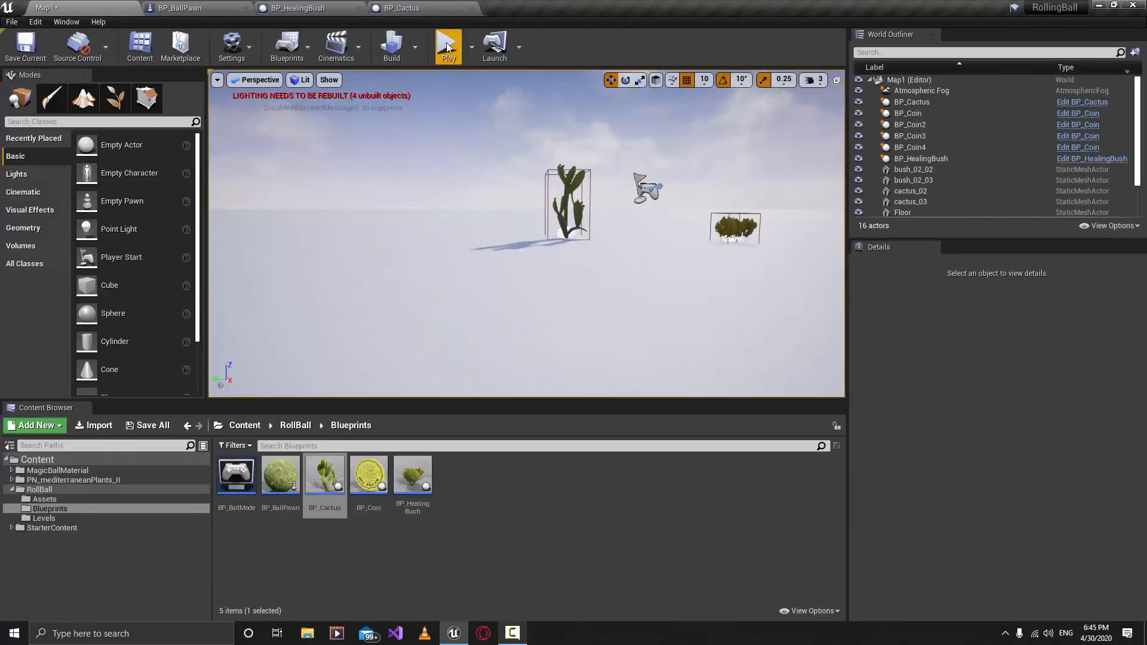
left_click(448, 48)
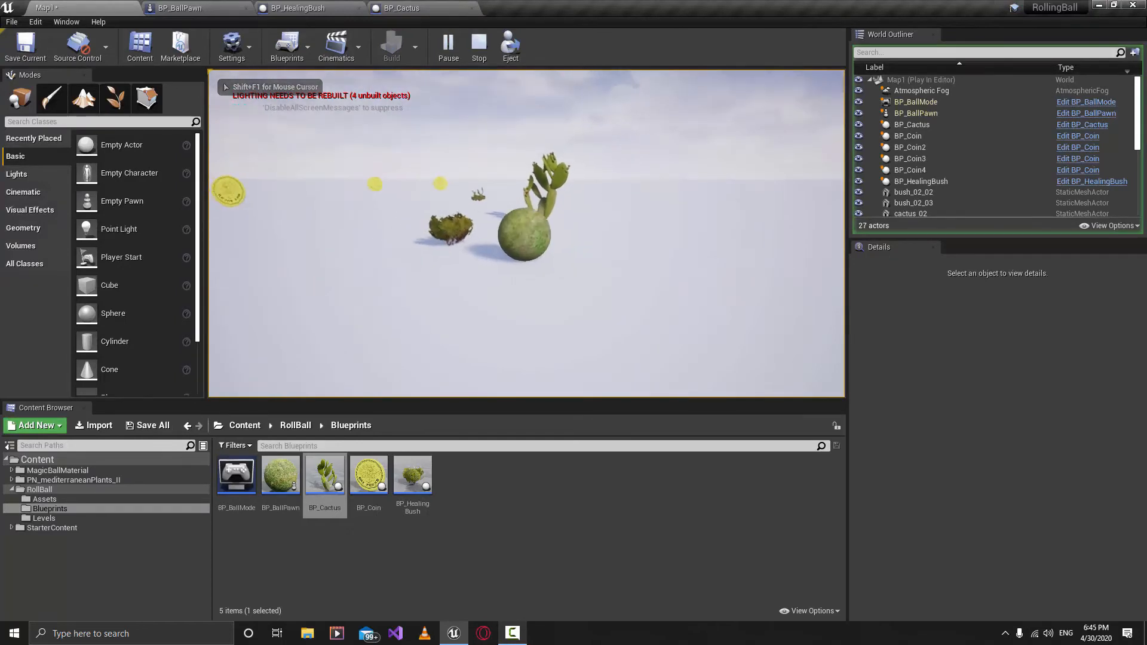
key("w")
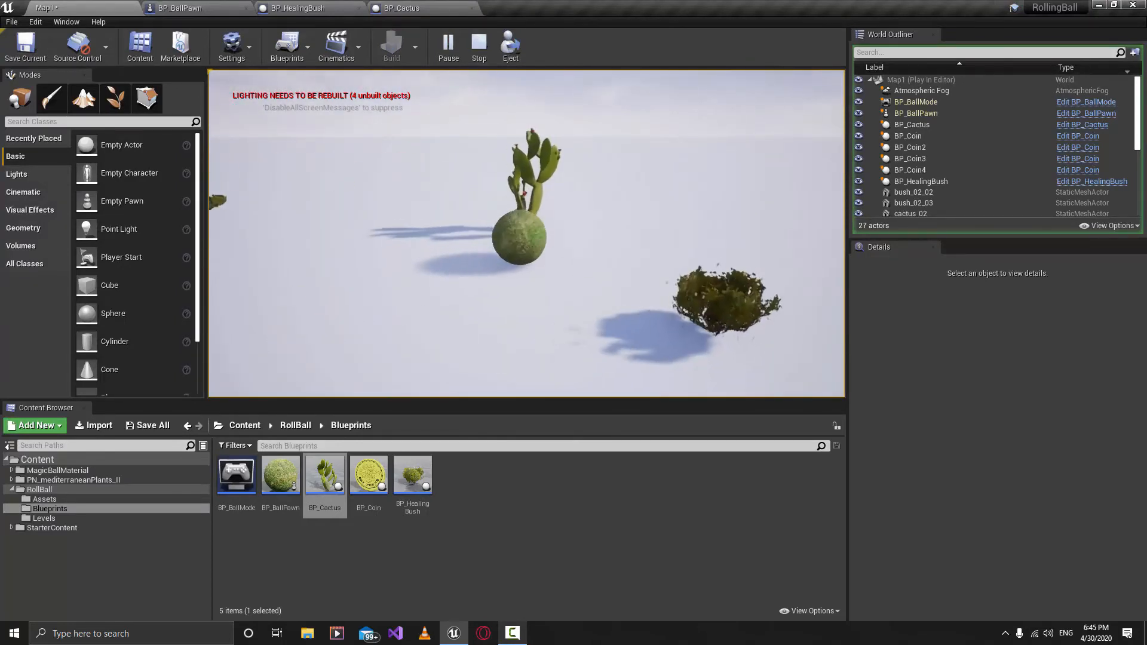
key("s")
key("w")
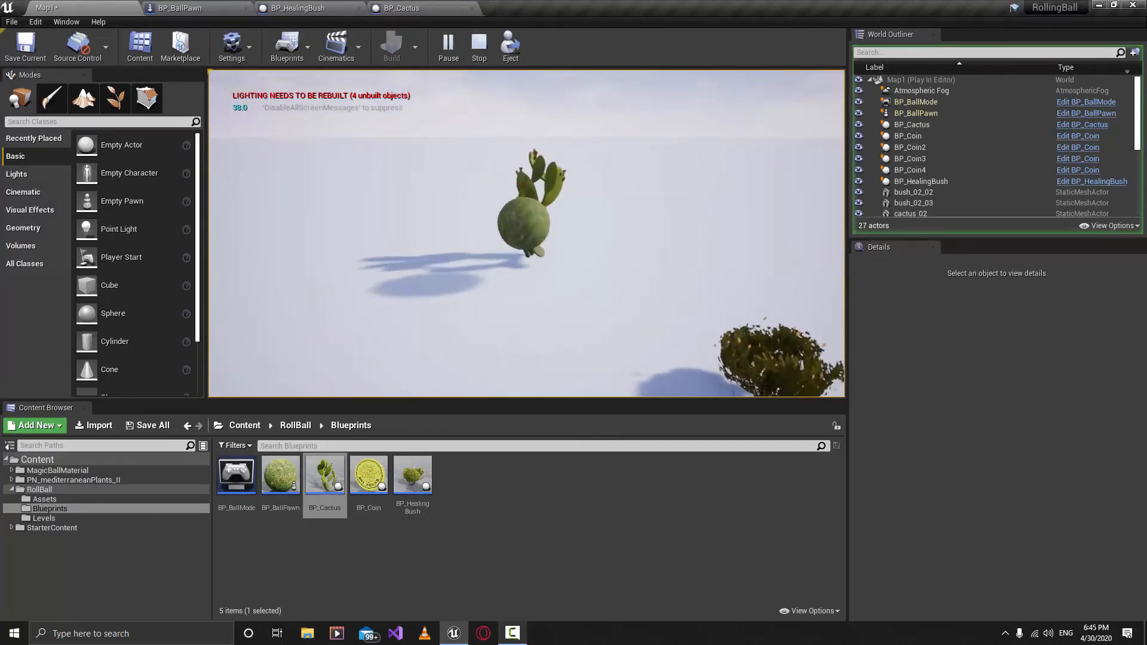
key("s")
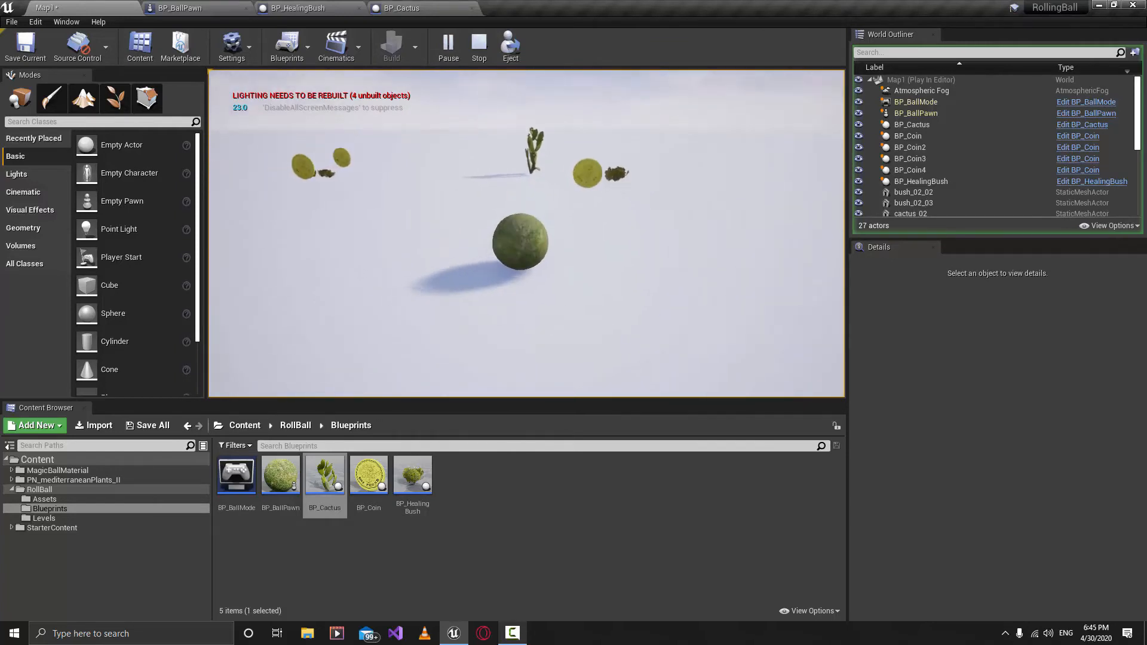
key("w")
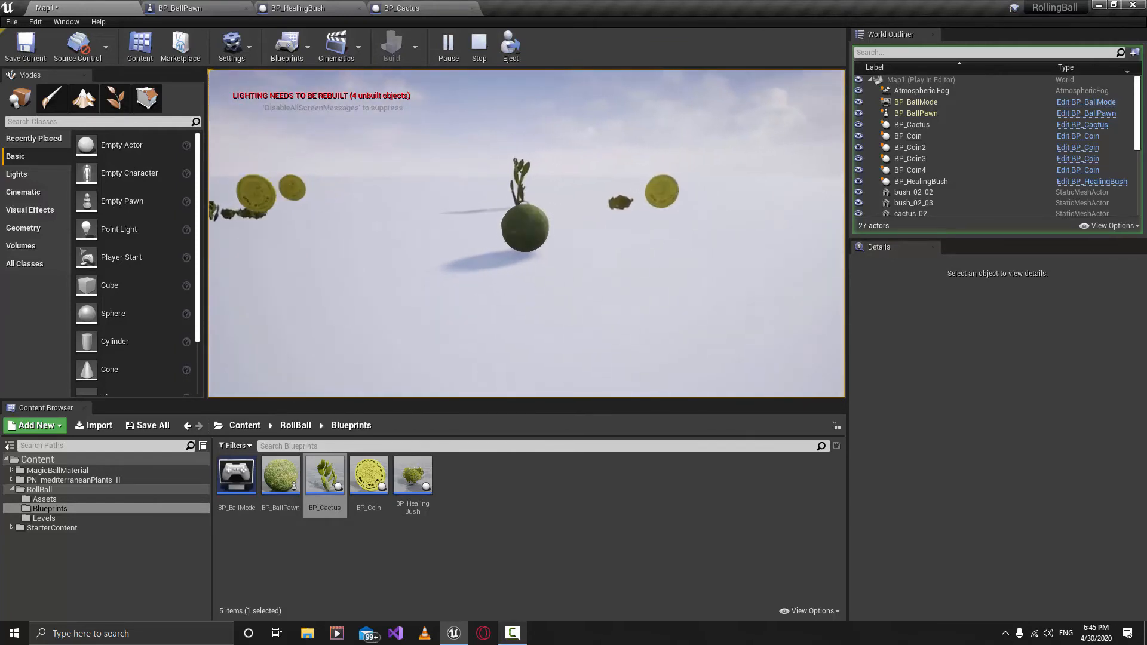
key("s")
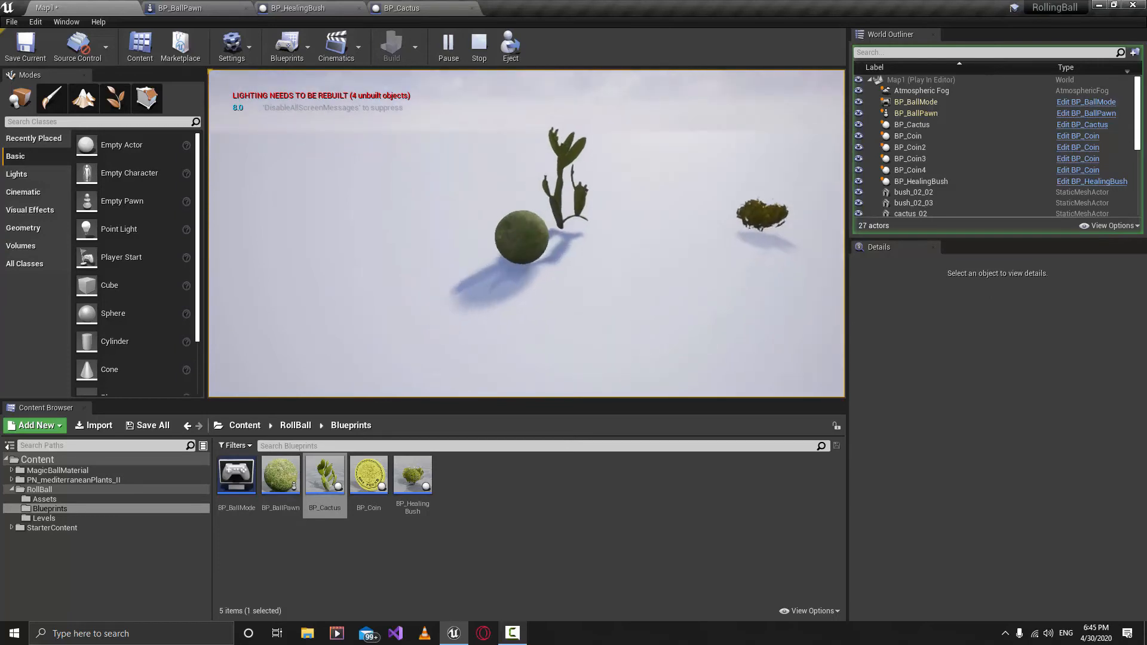
key("s")
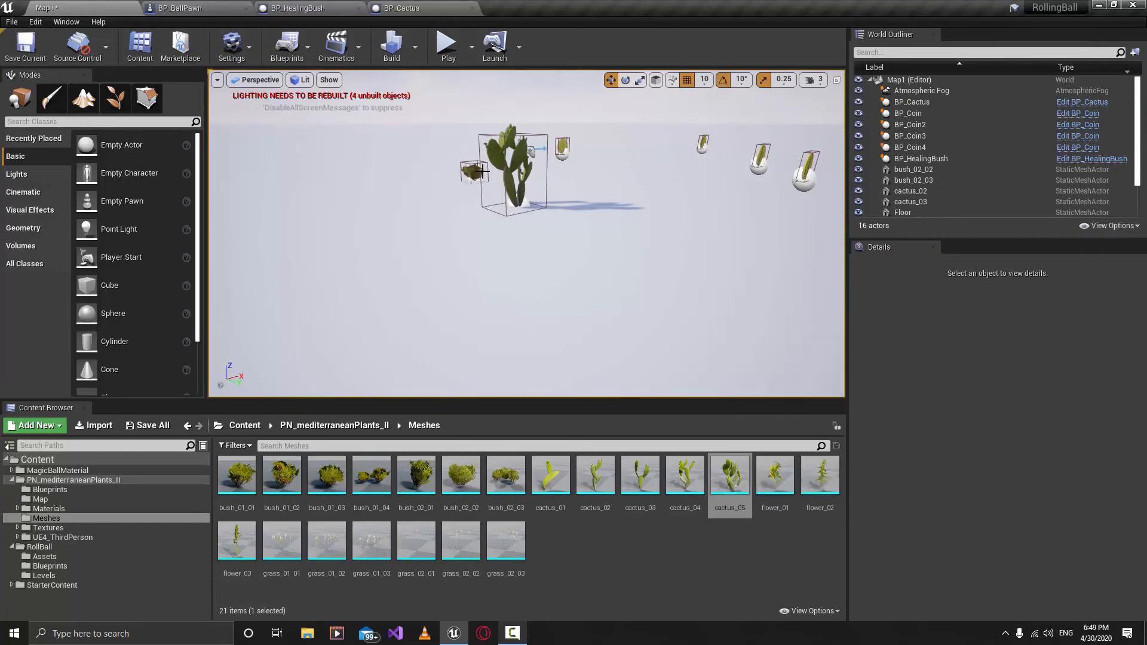
Open the cactus_05 mesh, show its simple collision, delete the convex collision hull and save the mesh
double_click(730, 477)
left_click(442, 59)
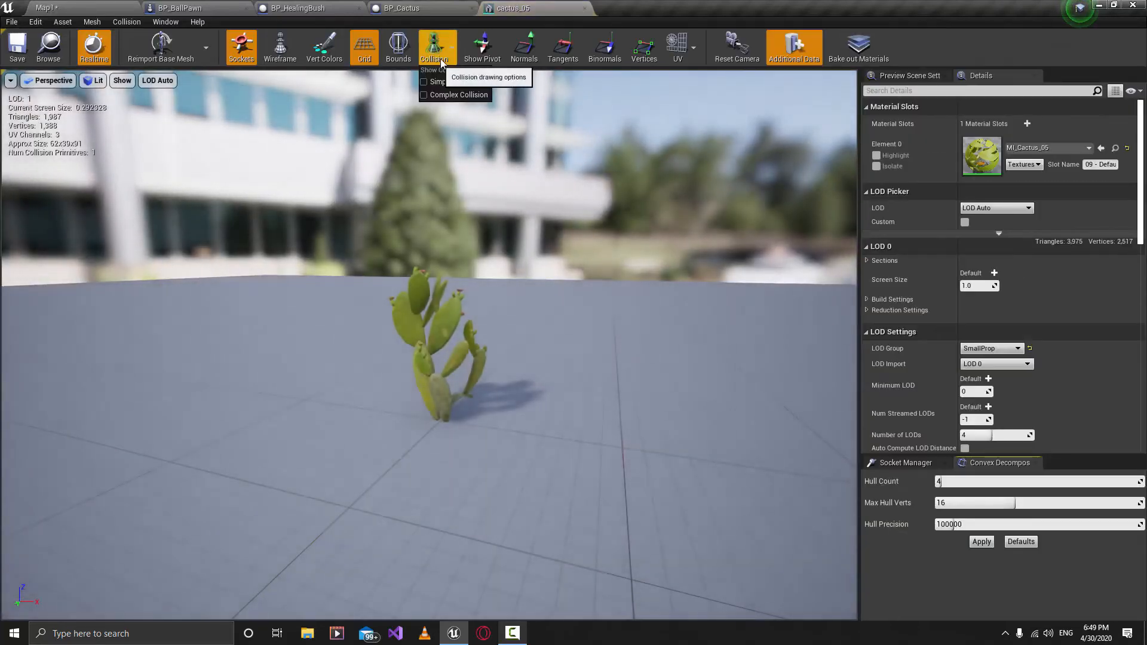
left_click(434, 82)
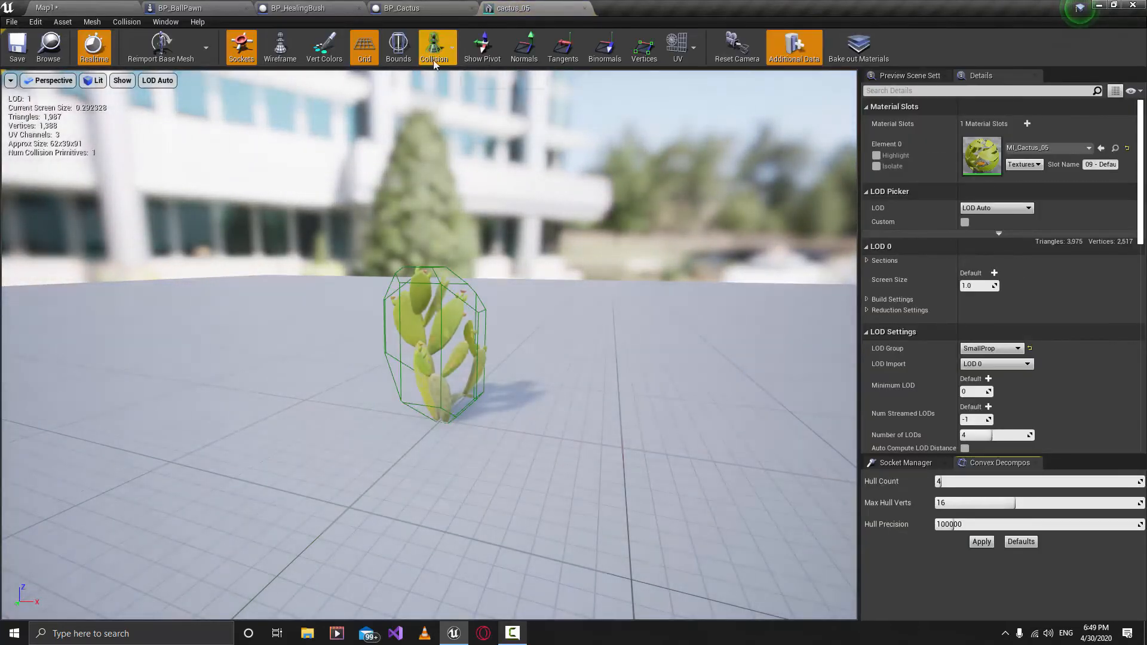
left_click(485, 310)
key("Delete")
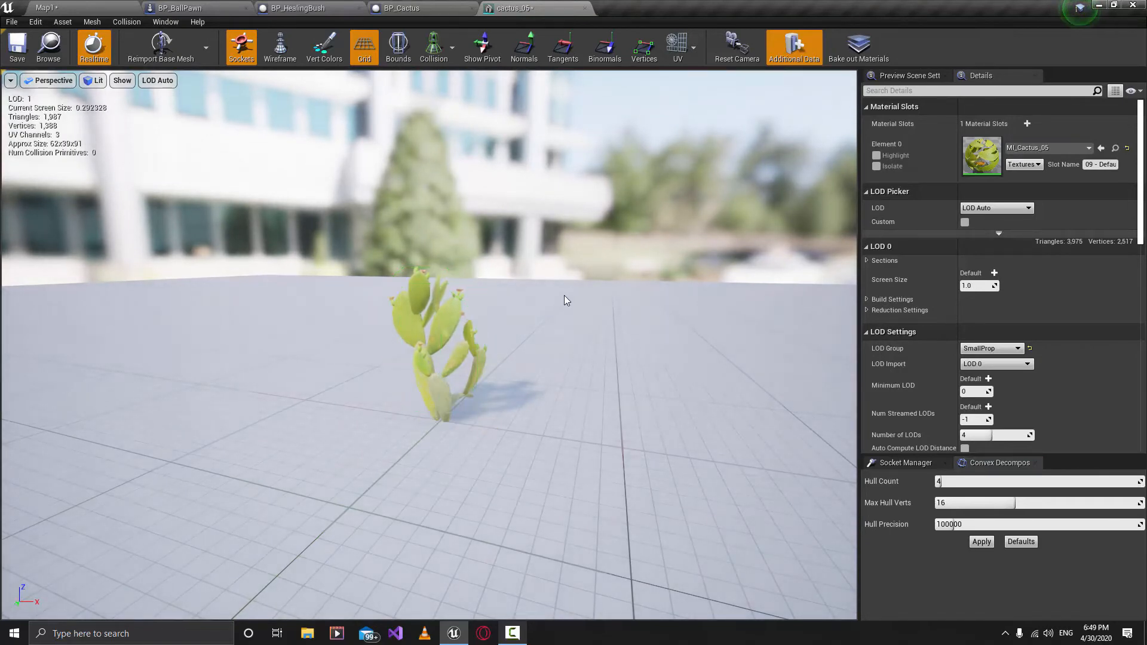
left_click(10, 48)
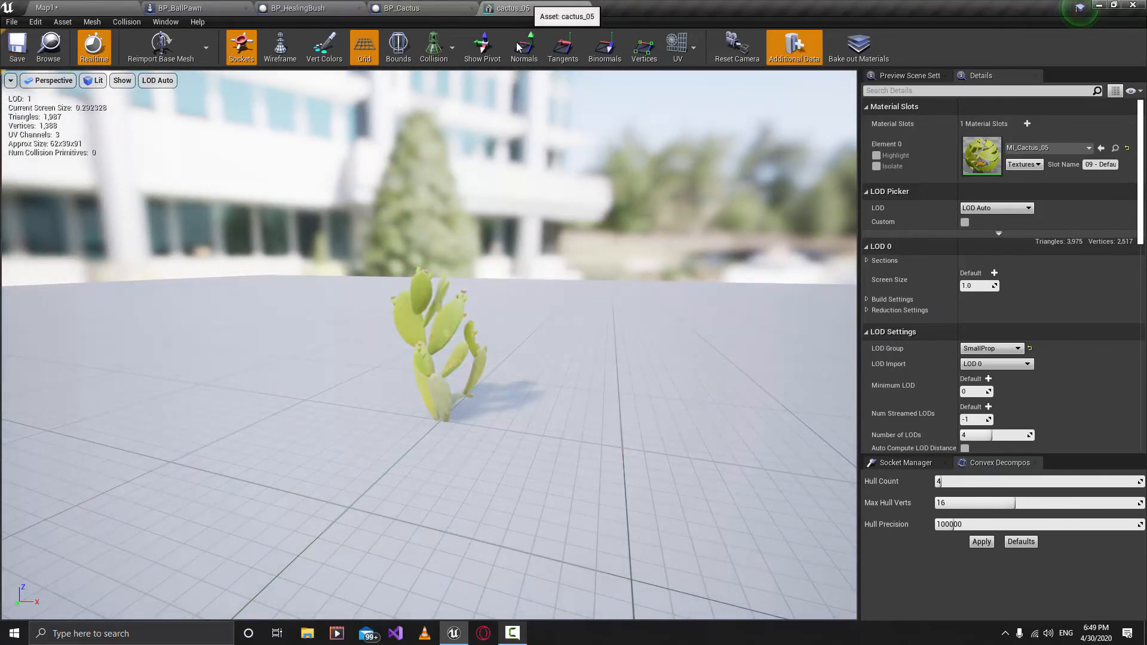
Playtest Map1 with the cactus mesh's collision removed, rolling the ball into the cactus from several sides, and stop the session
left_click(41, 8)
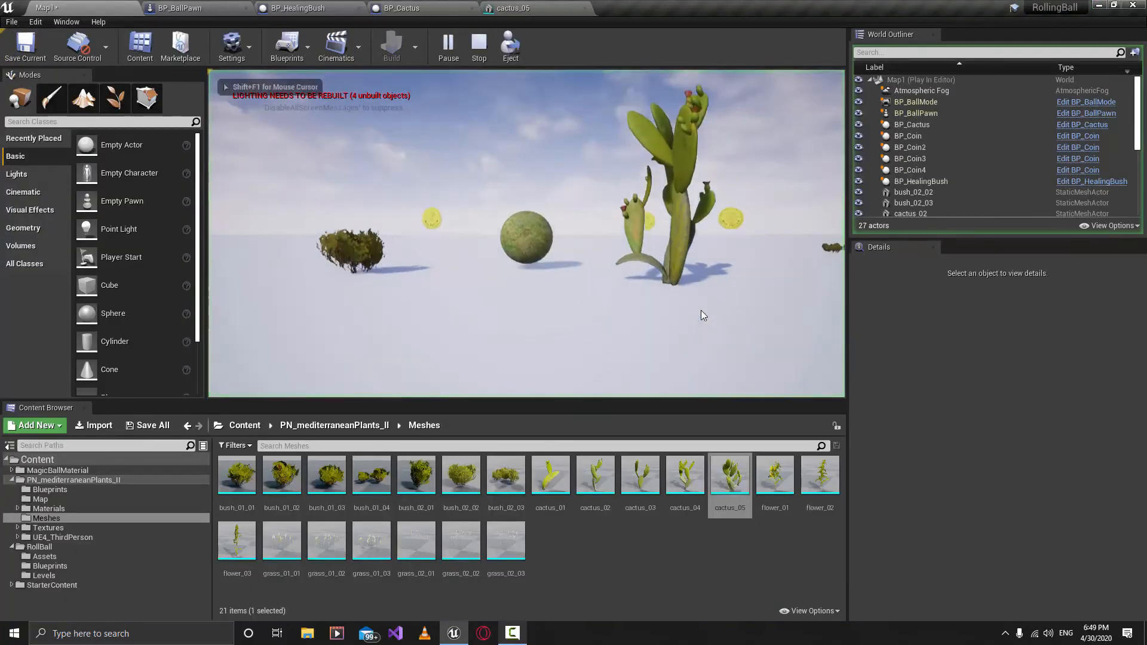
key("w")
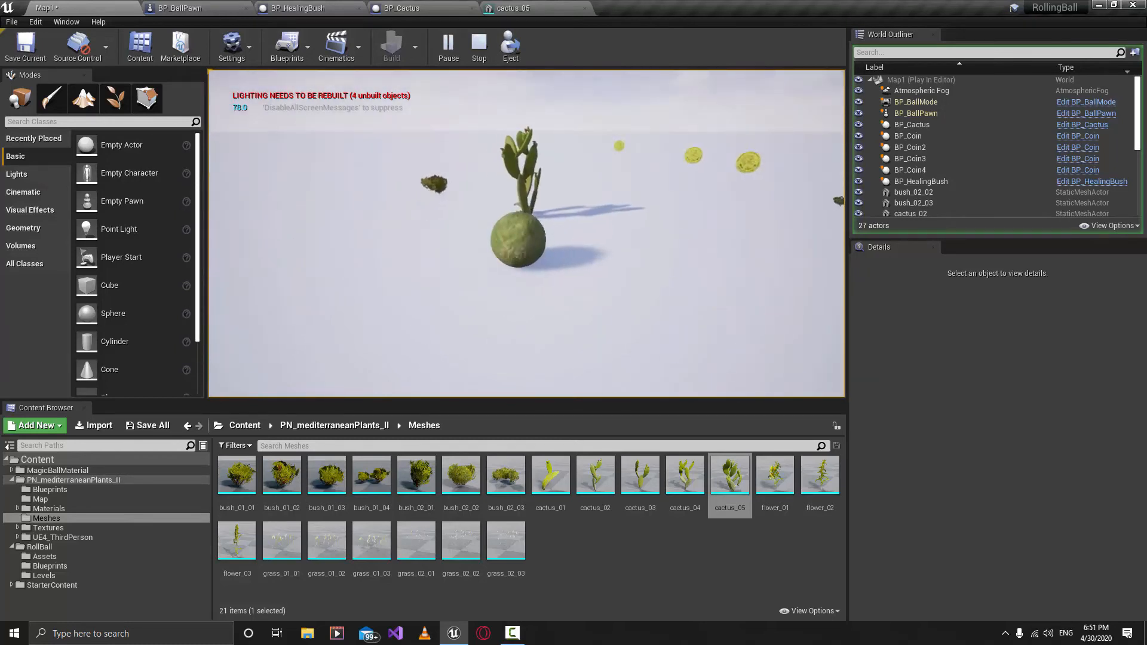
key("w")
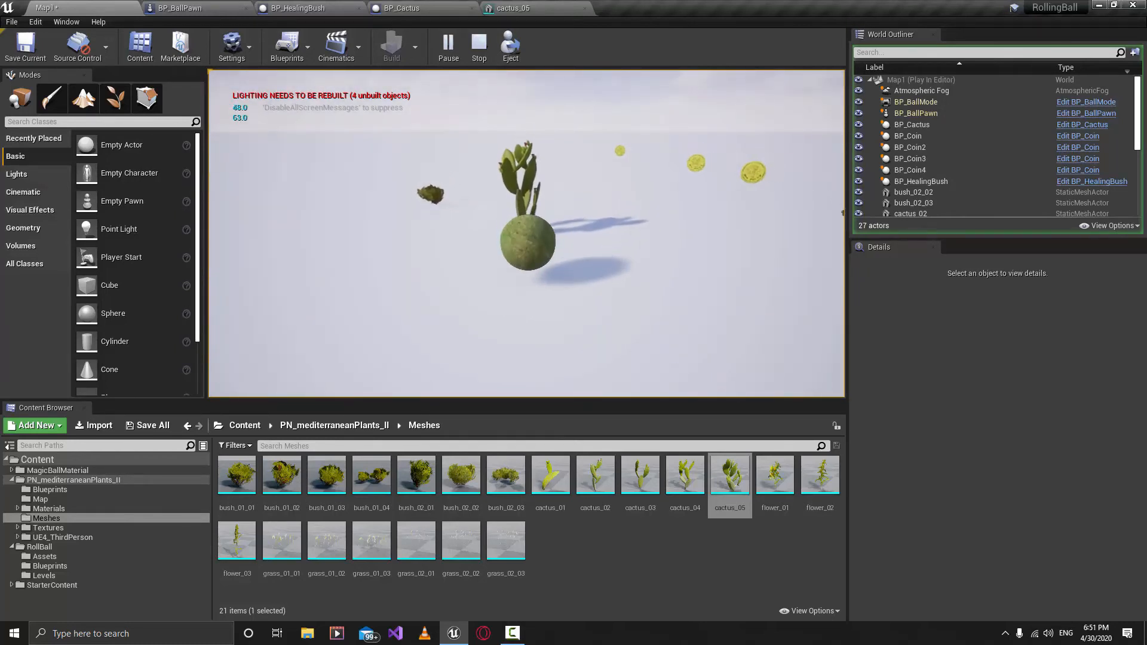
key("d")
key("a")
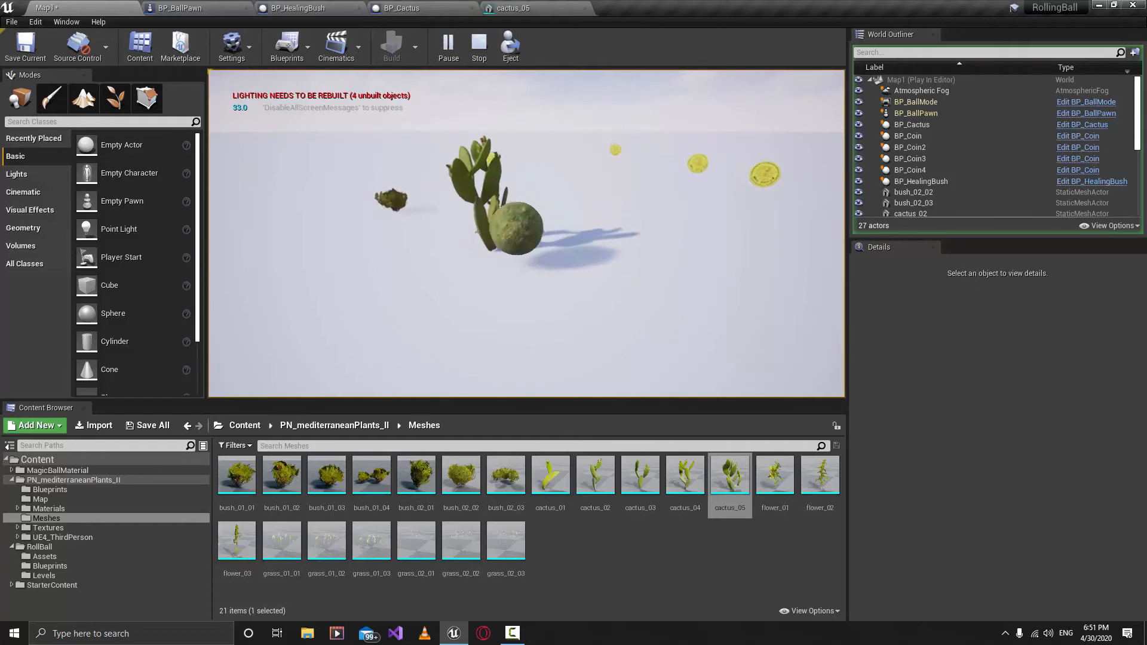
key("w")
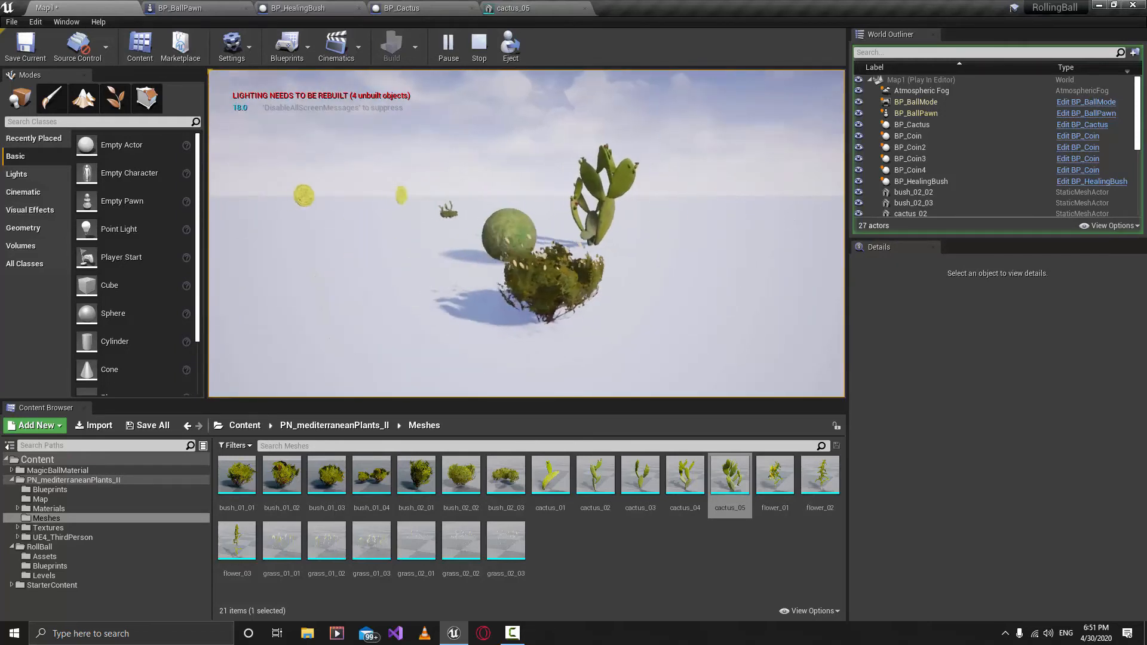
key("w")
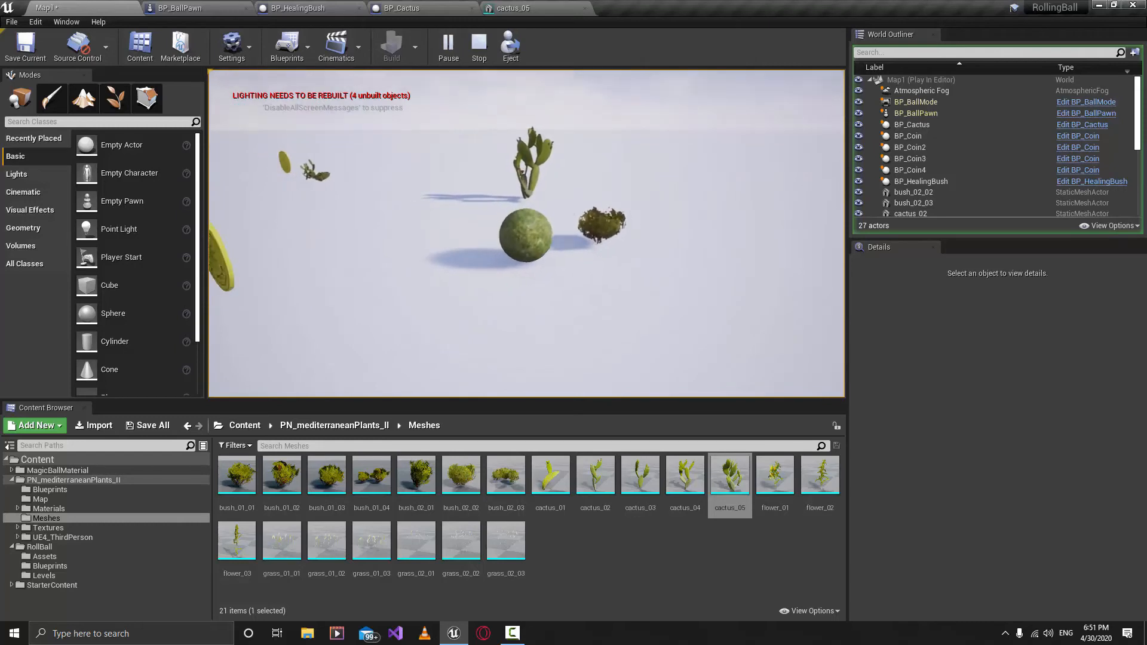
key("w")
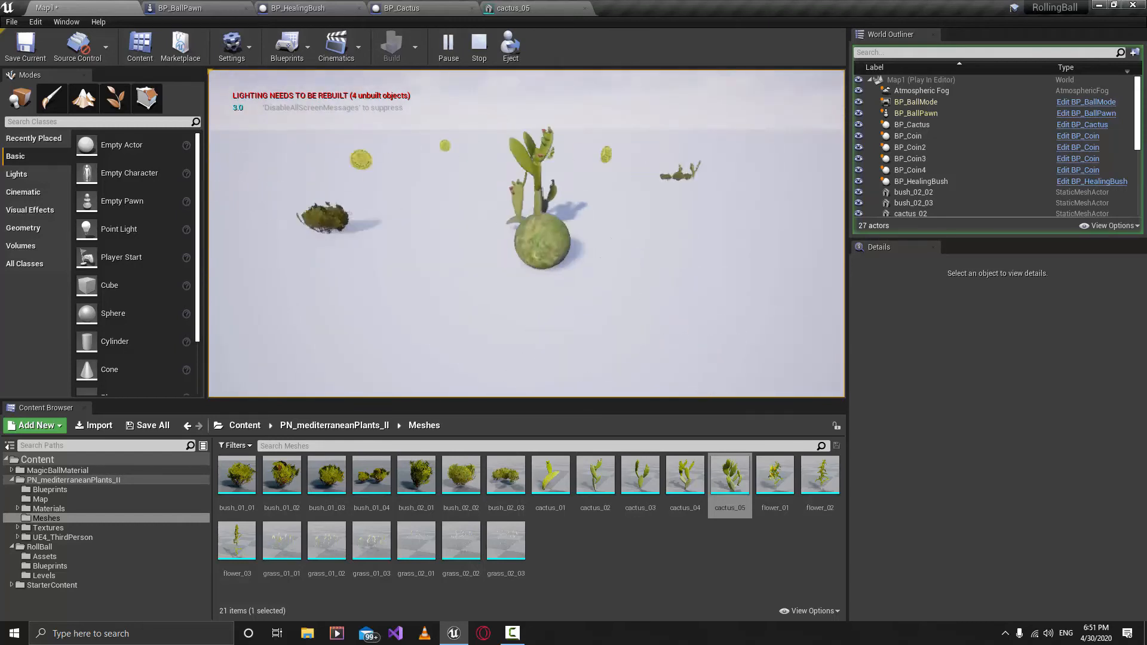
key("s")
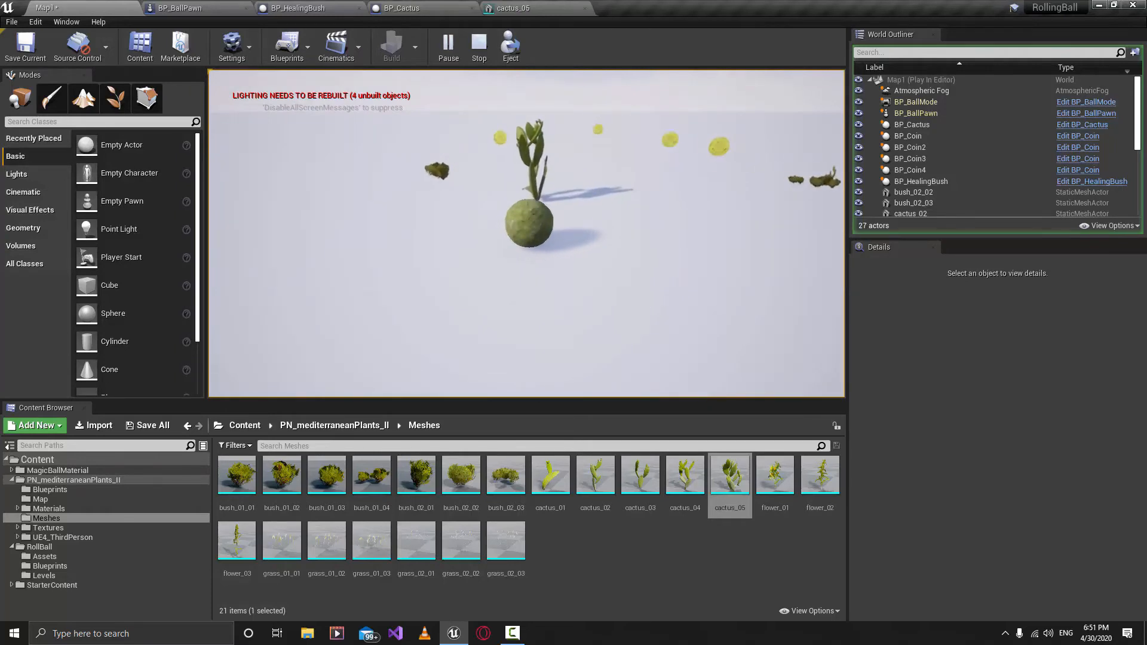
key("w")
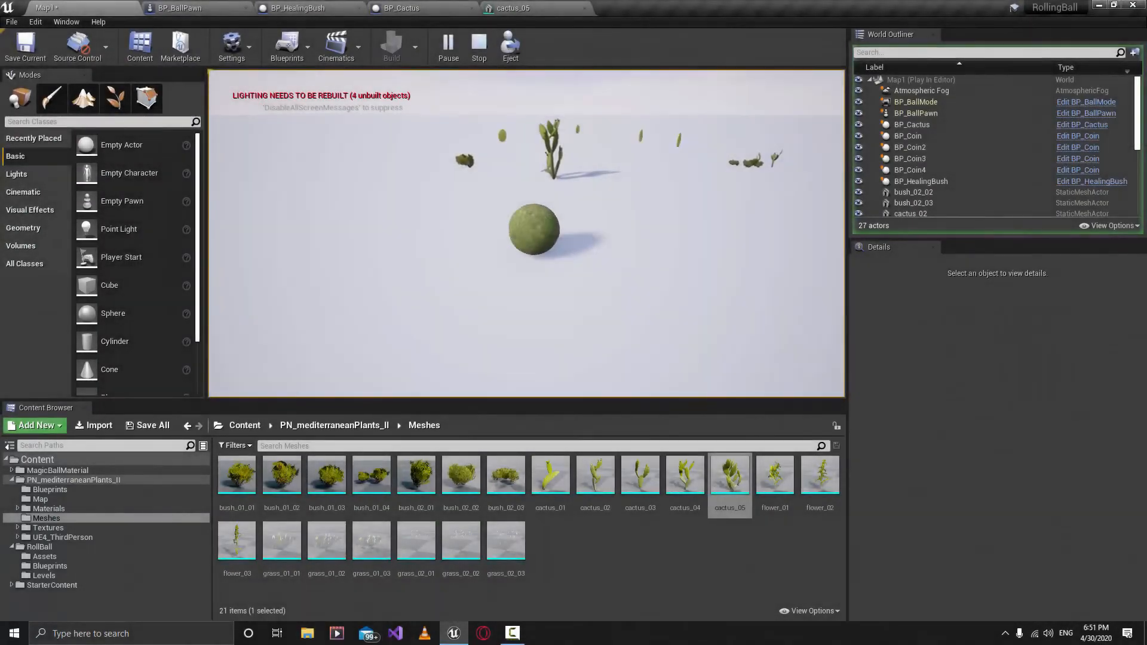
key("w")
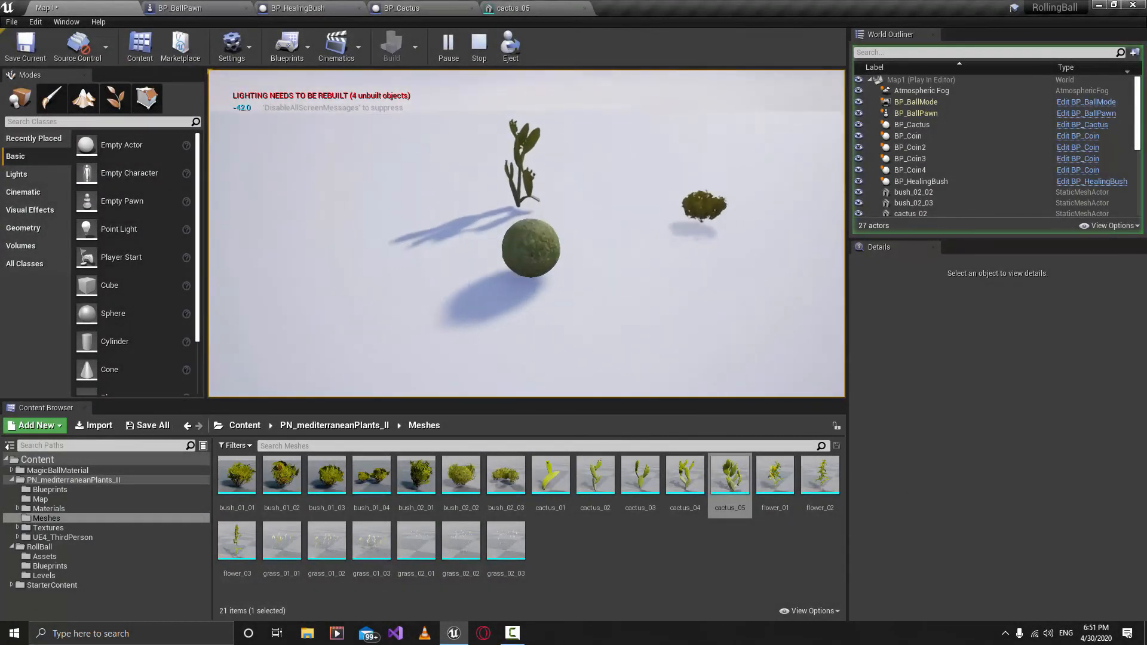
key("w")
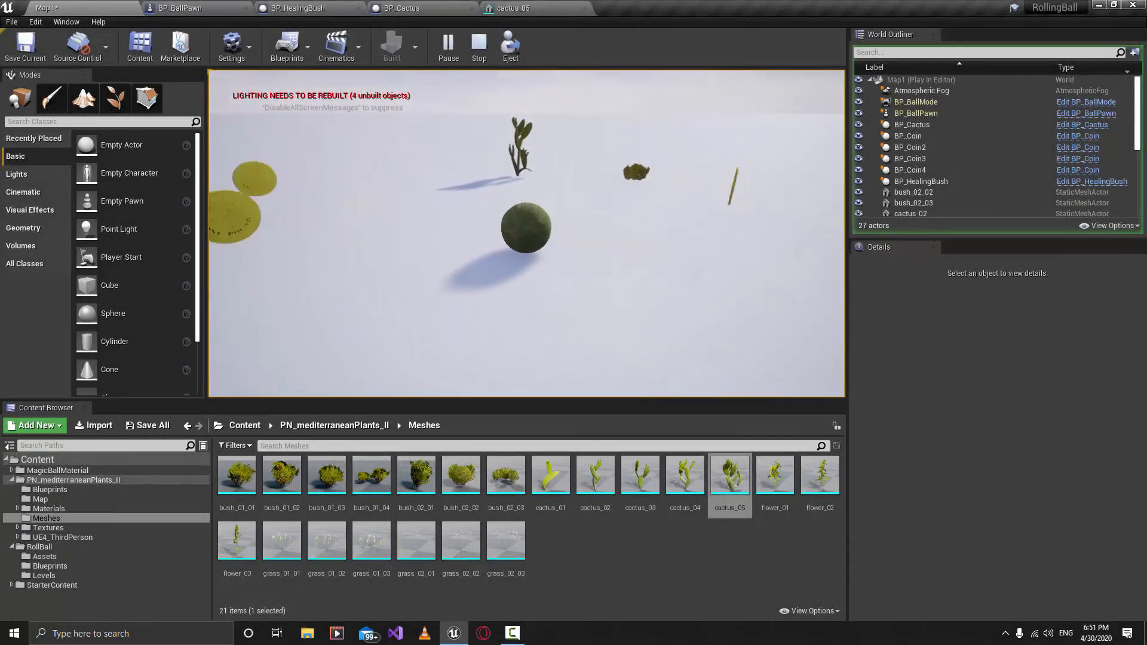
key("w")
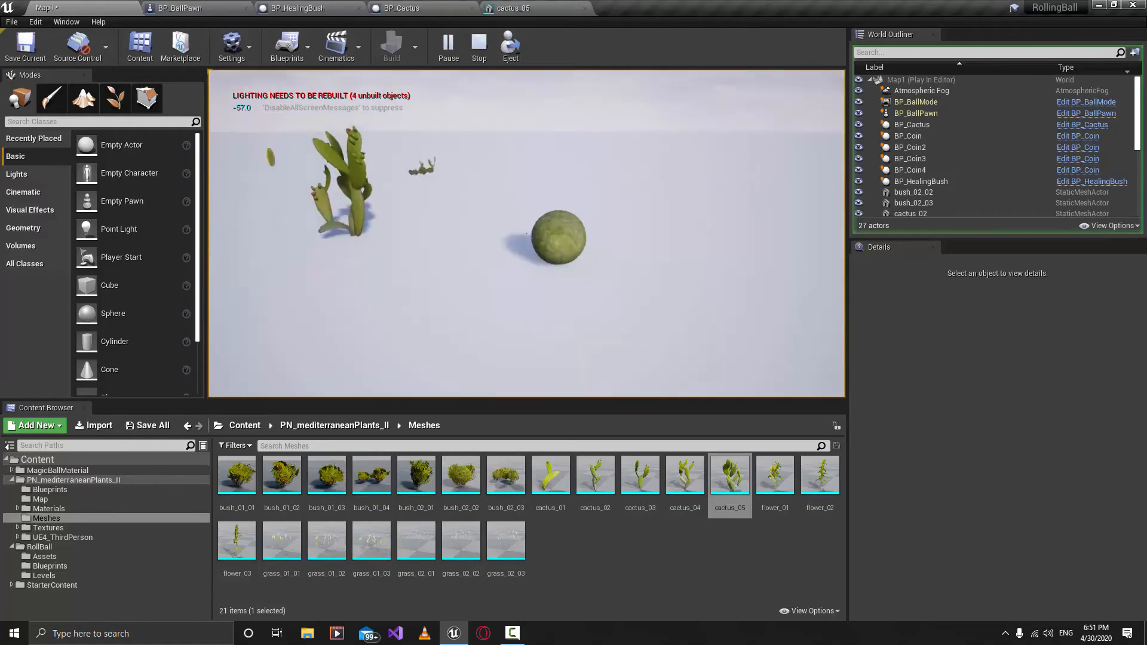
key("Escape")
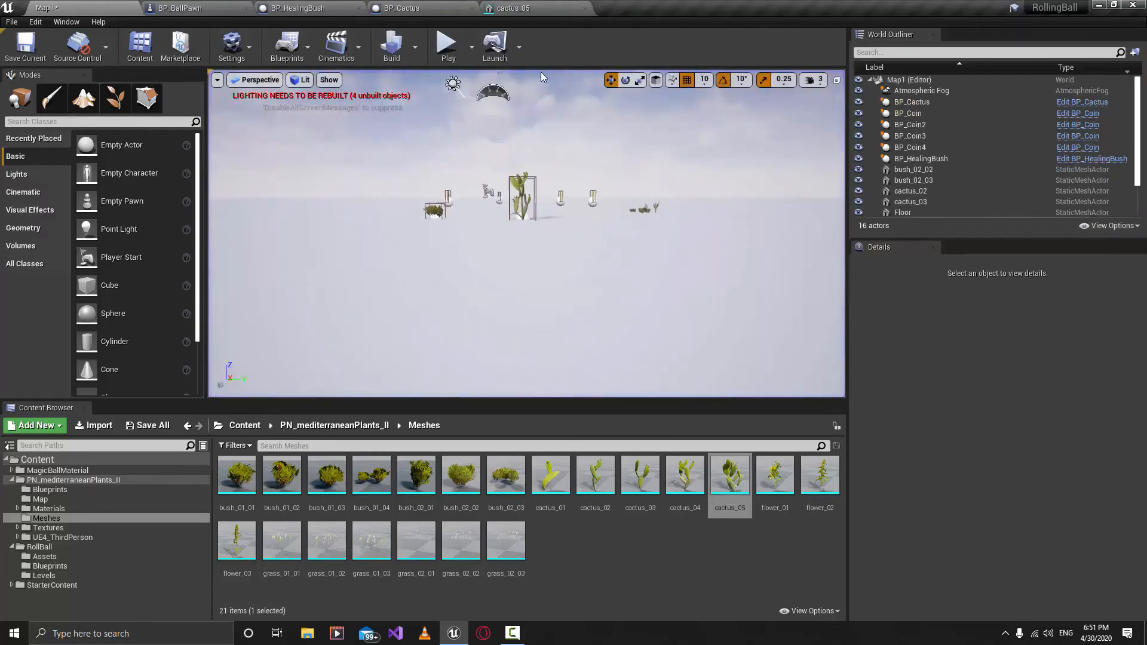
Add a capsule simplified collision to the cactus_05 mesh
left_click(537, 8)
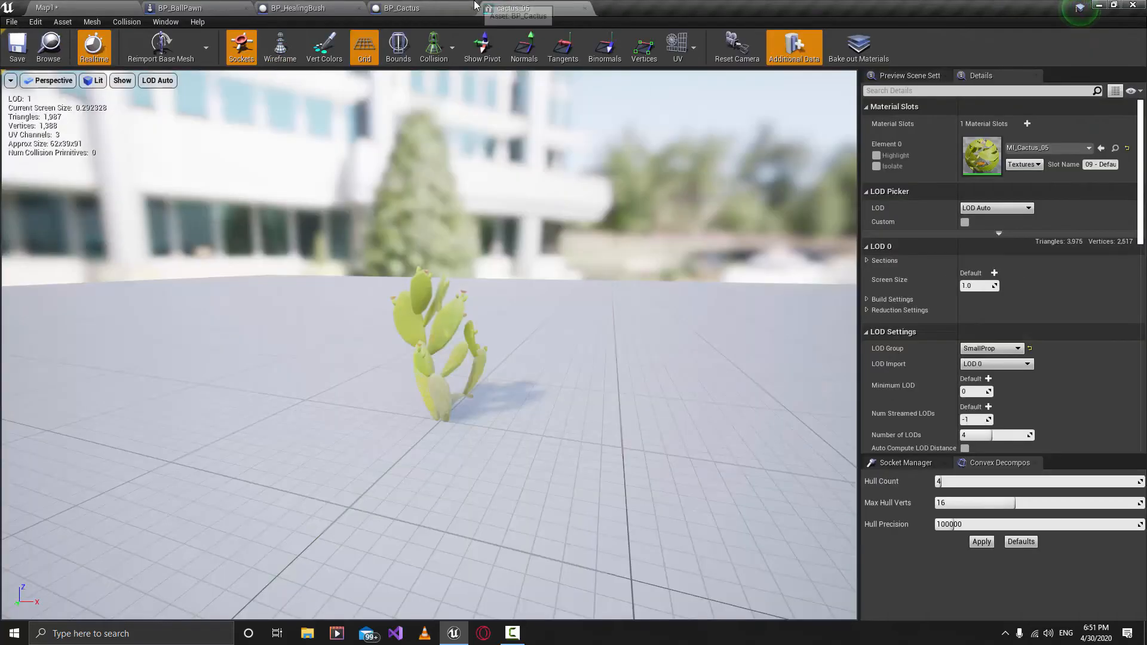
left_click(127, 22)
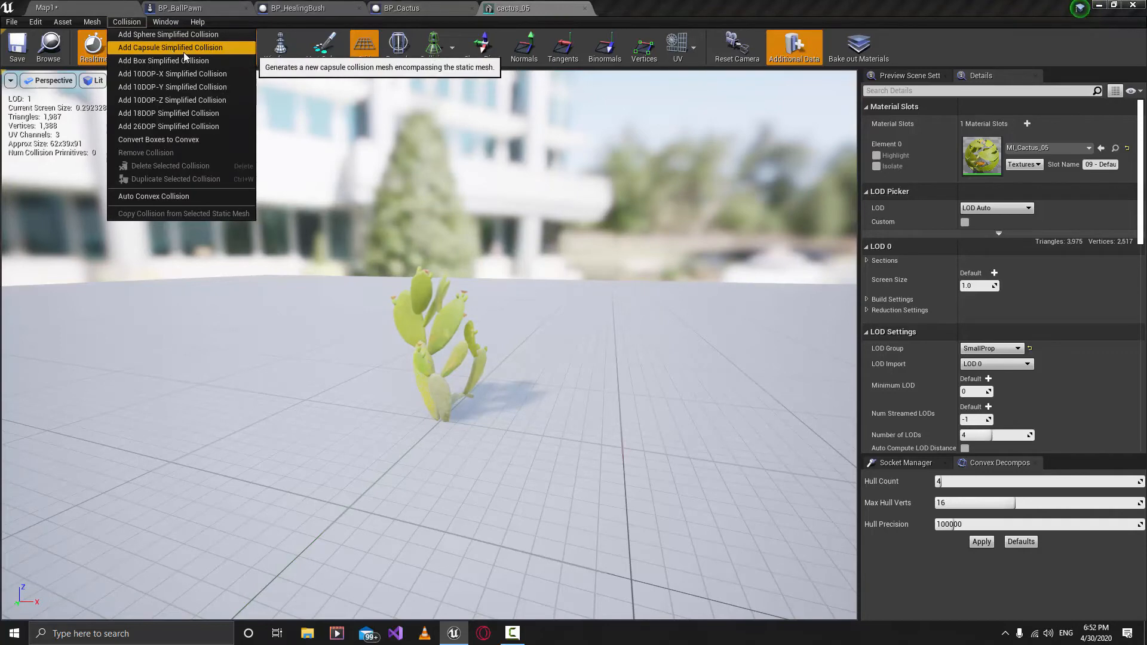
left_click(216, 51)
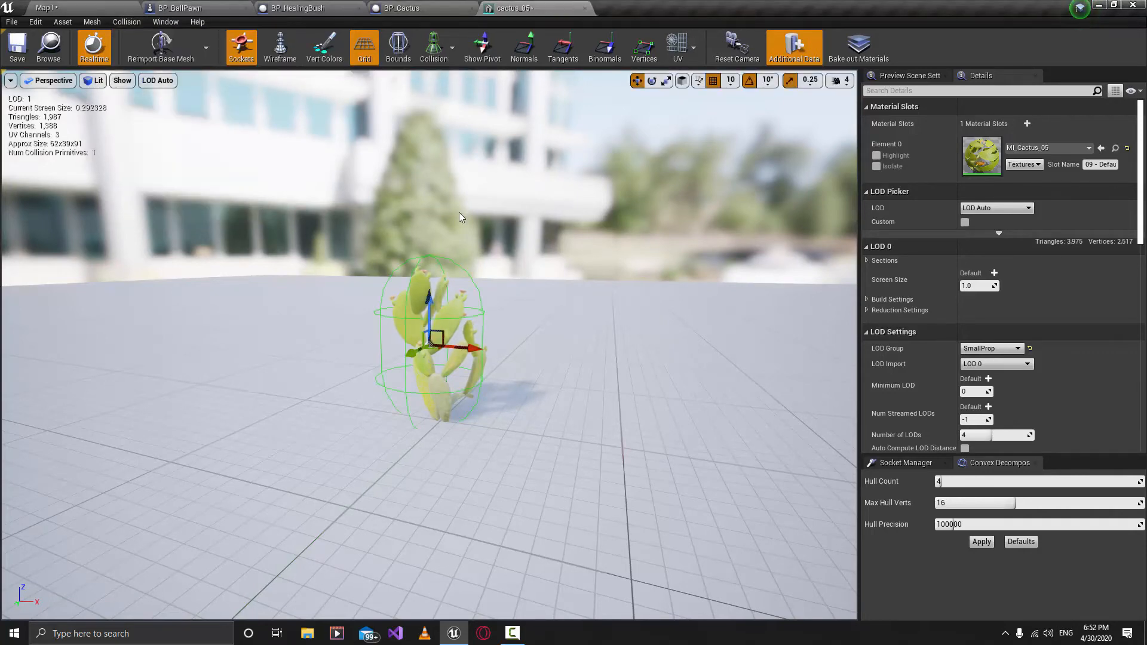
Scale the capsule collision down to a narrow shape around the middle of the cactus
key("a")
right_click_drag(622, 316, 801, 308)
key("e")
key("r")
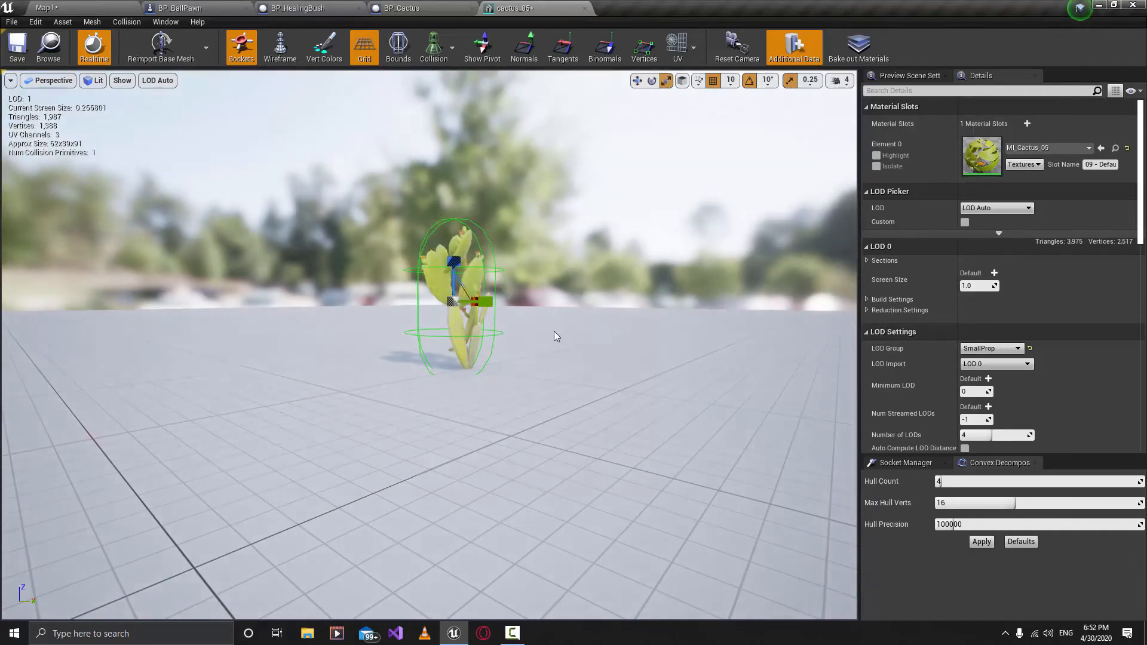
scroll(538, 332, "up", 5)
right_click_drag(532, 332, 645, 394)
key("s")
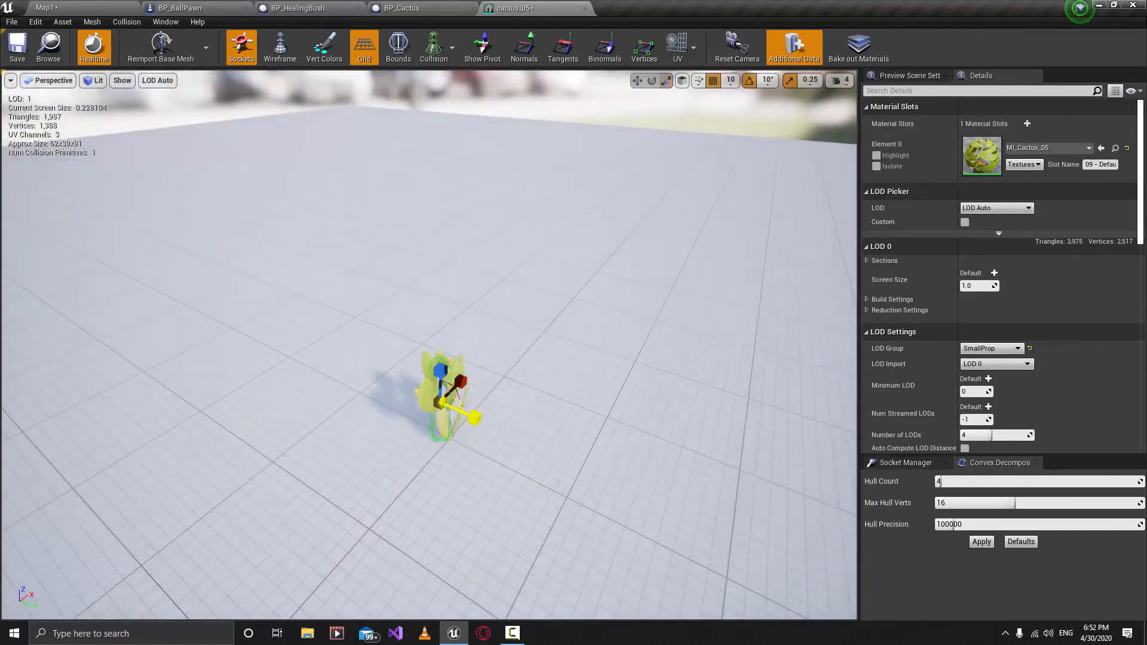
key("a")
right_click_drag(394, 390, 367, 392)
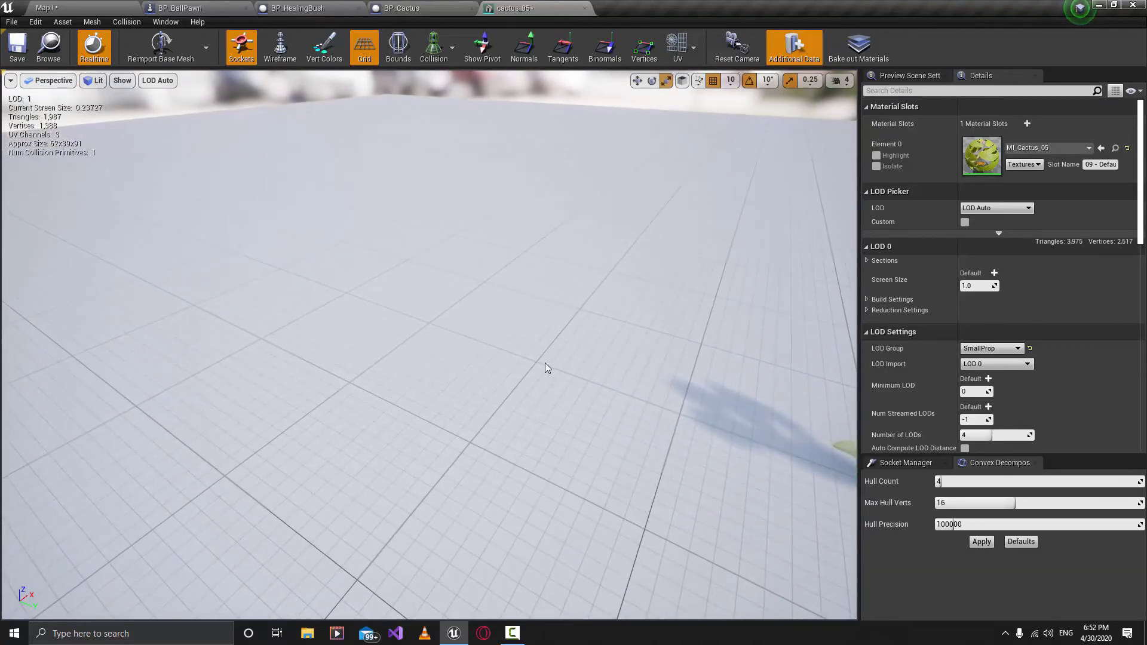
Move the narrowed capsule collision so it is centred on the cactus stem, checking its placement from several angles
key("f")
right_click_drag(539, 398, 514, 418)
scroll(539, 397, "down", 5)
right_click_drag(430, 335, 595, 361)
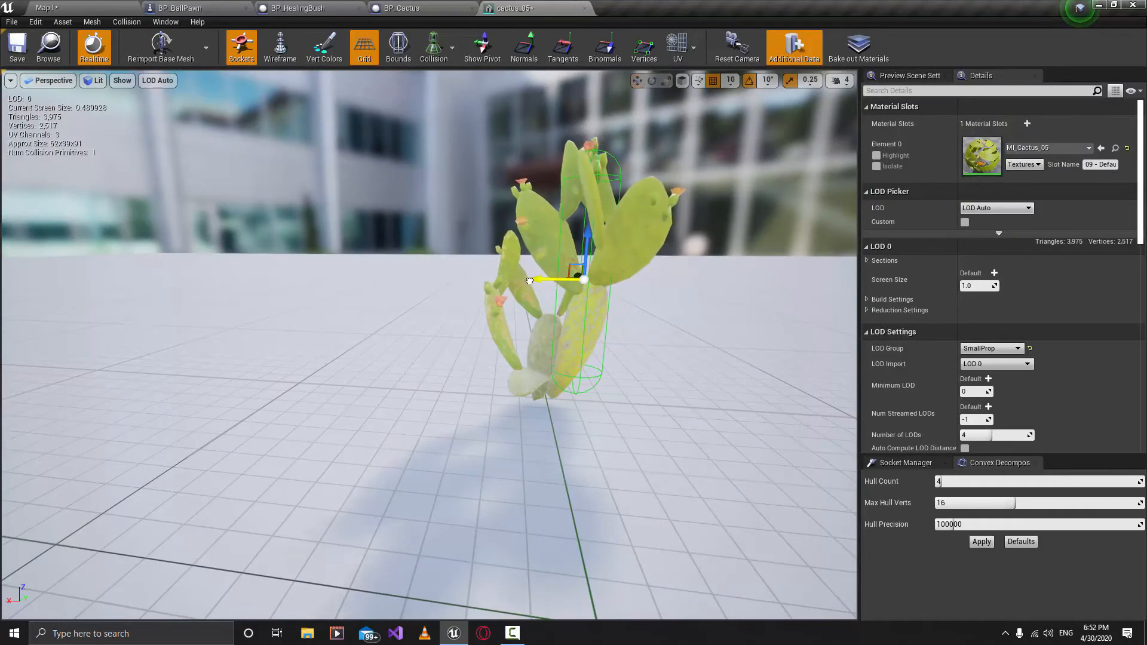
left_click_drag(515, 281, 515, 282)
right_click_drag(515, 281, 547, 303)
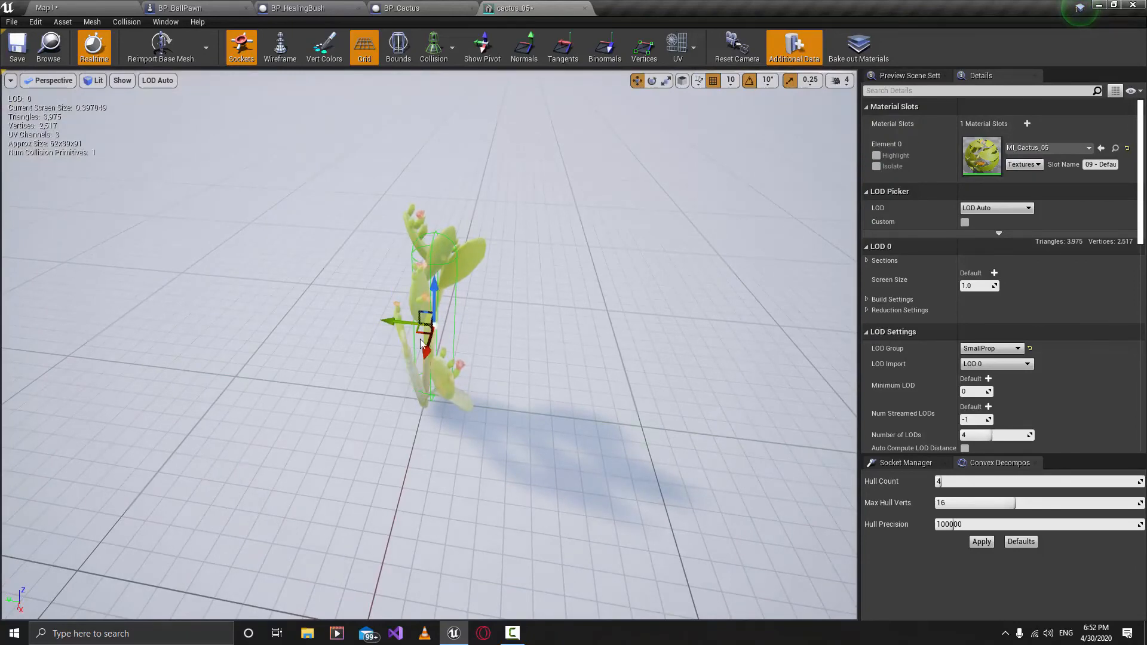
right_click_drag(465, 361, 282, 294)
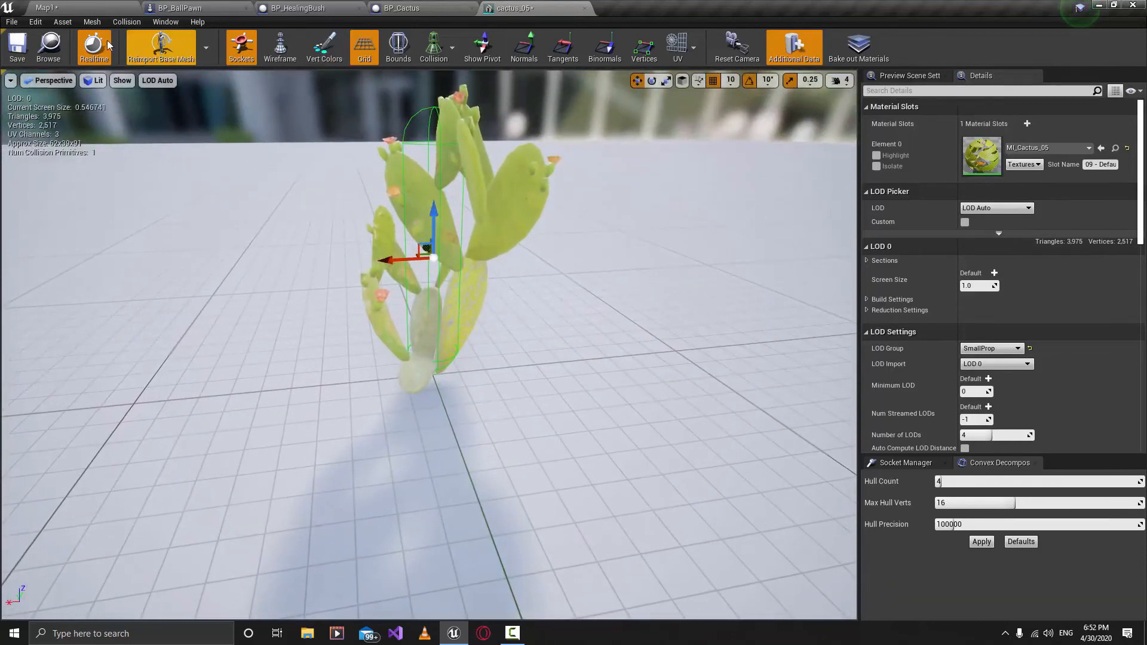
Playtest Map1 with the narrow capsule collision, rolling the ball into the cactus repeatedly from several sides, and stop the session
left_click(38, 6)
left_click(448, 45)
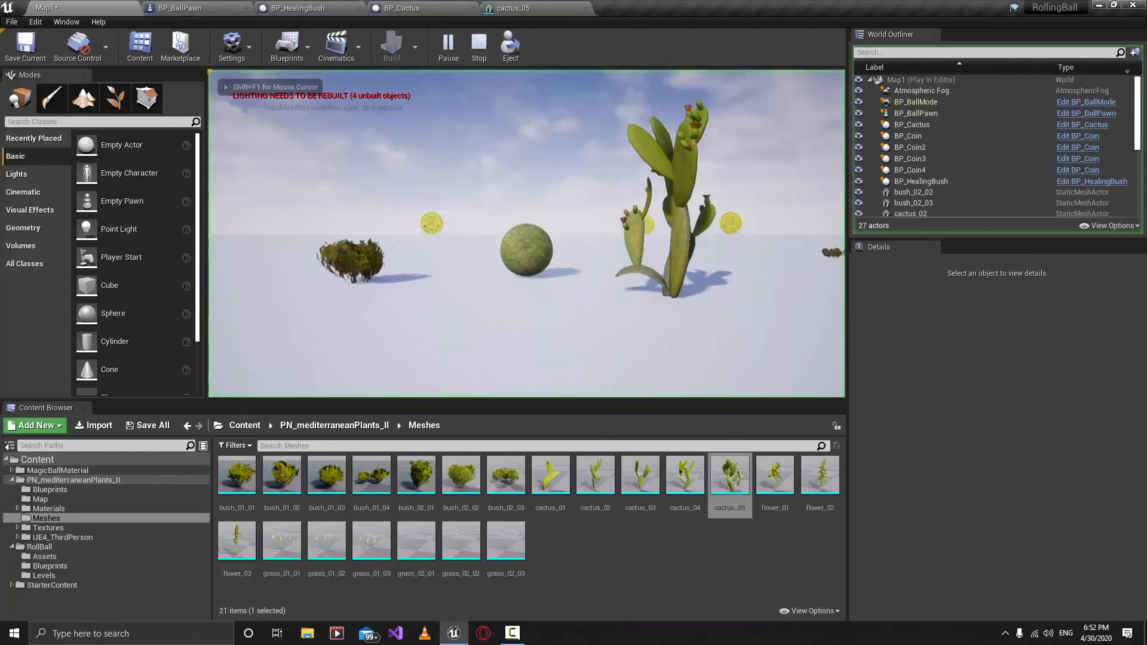
key("s")
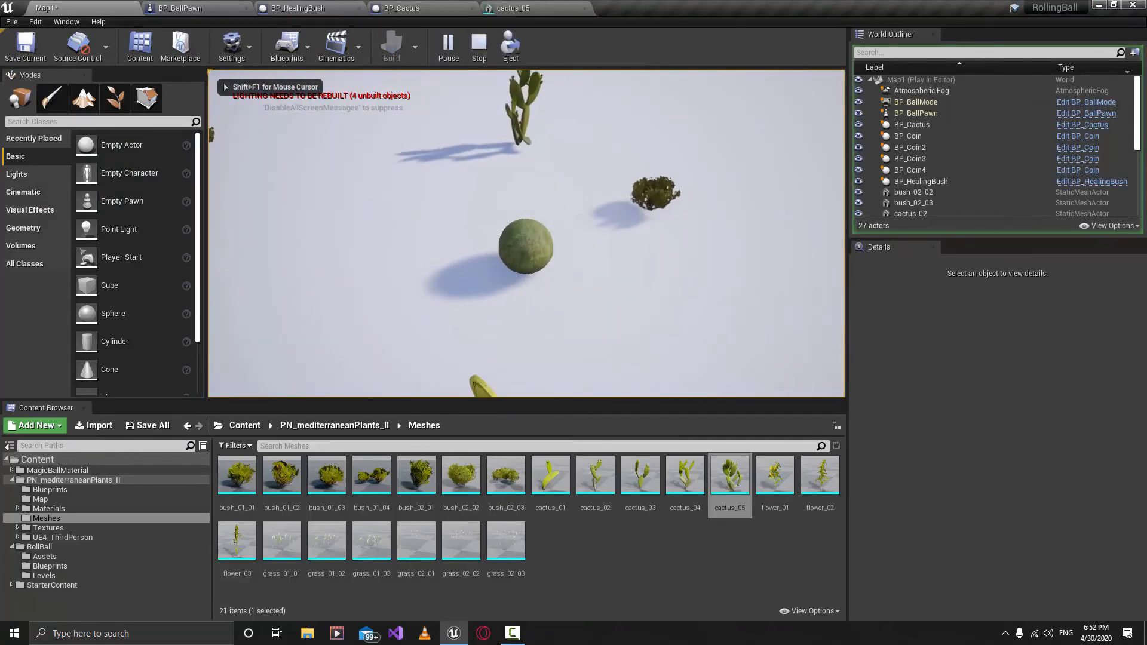
key("w")
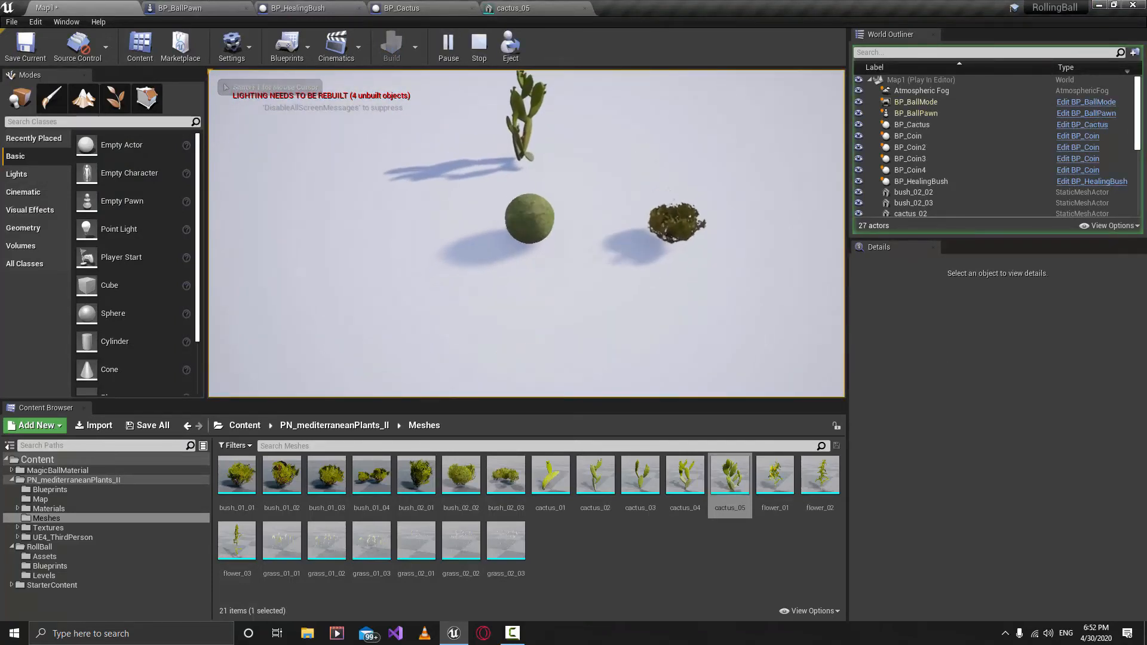
key("s")
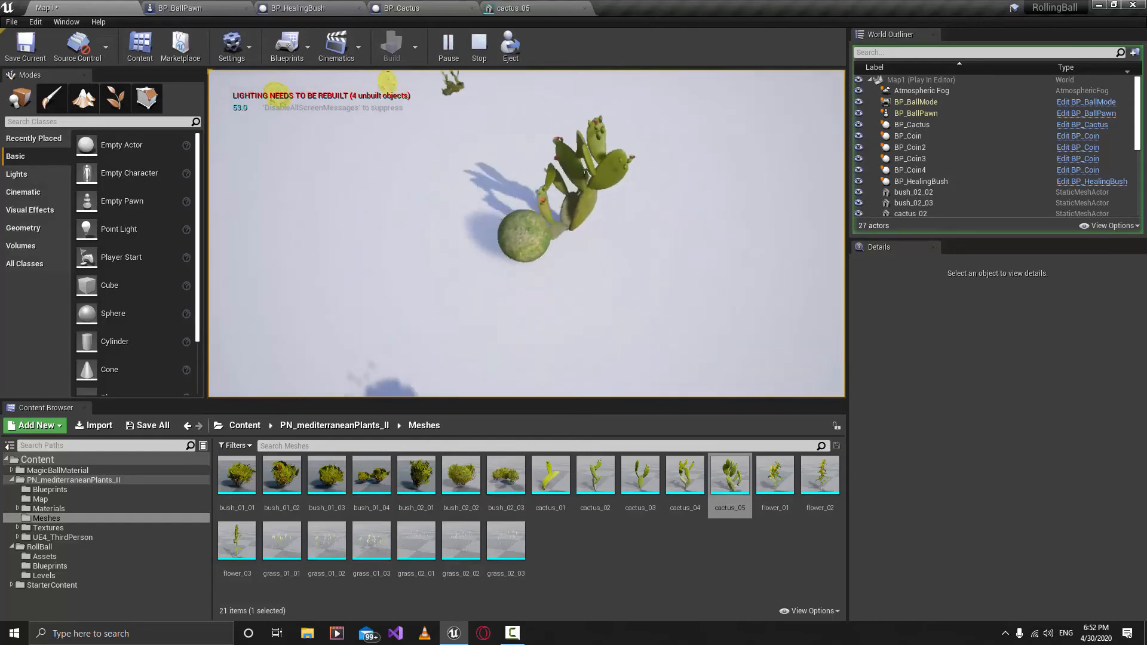
key("w")
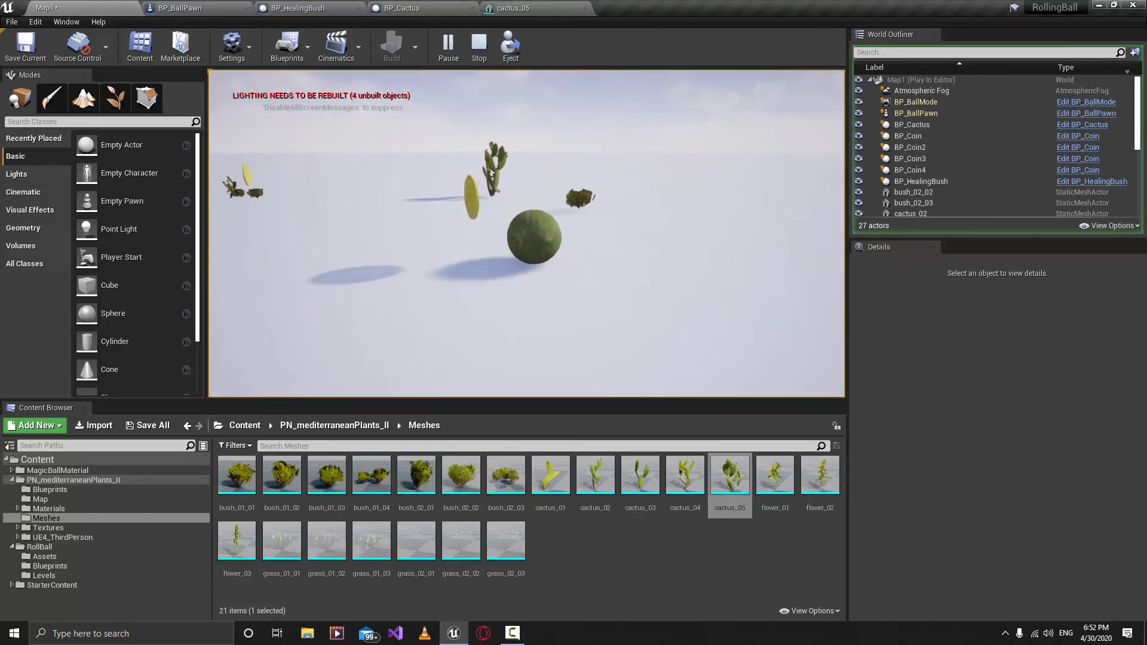
key("w")
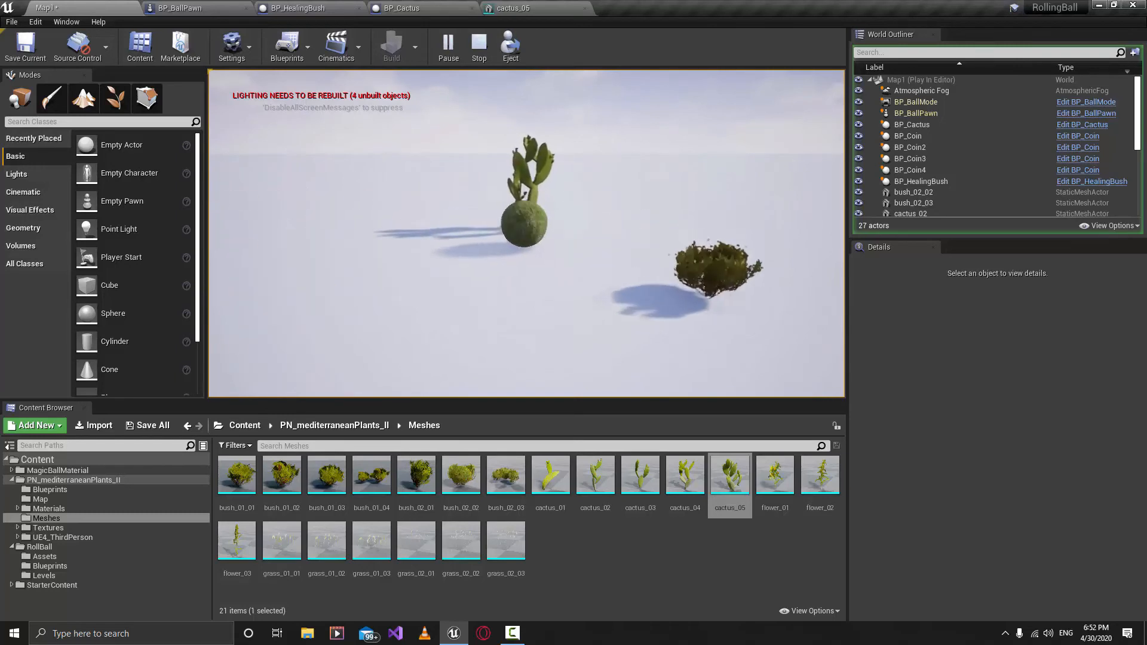
key("s")
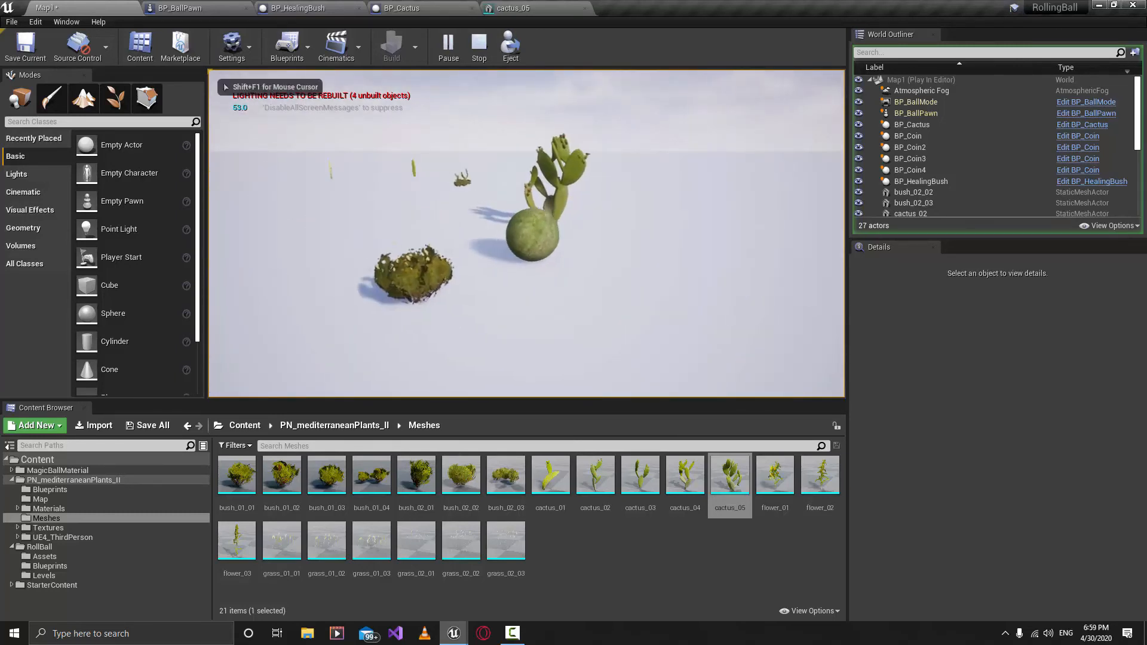
key("w")
key("s")
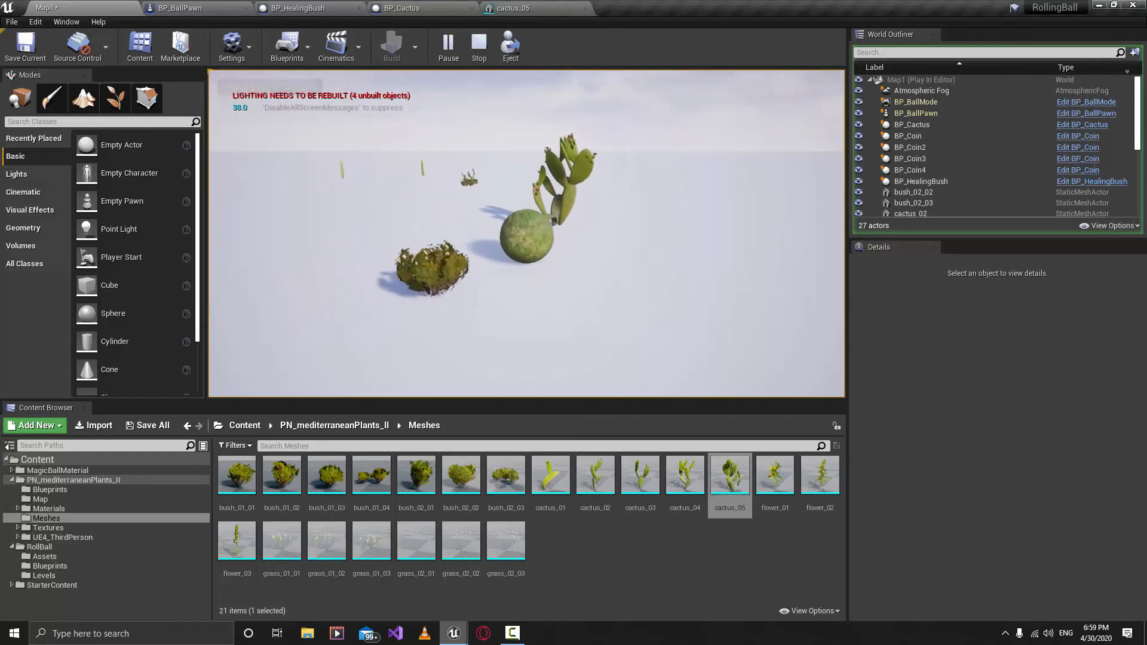
key("w")
key("s")
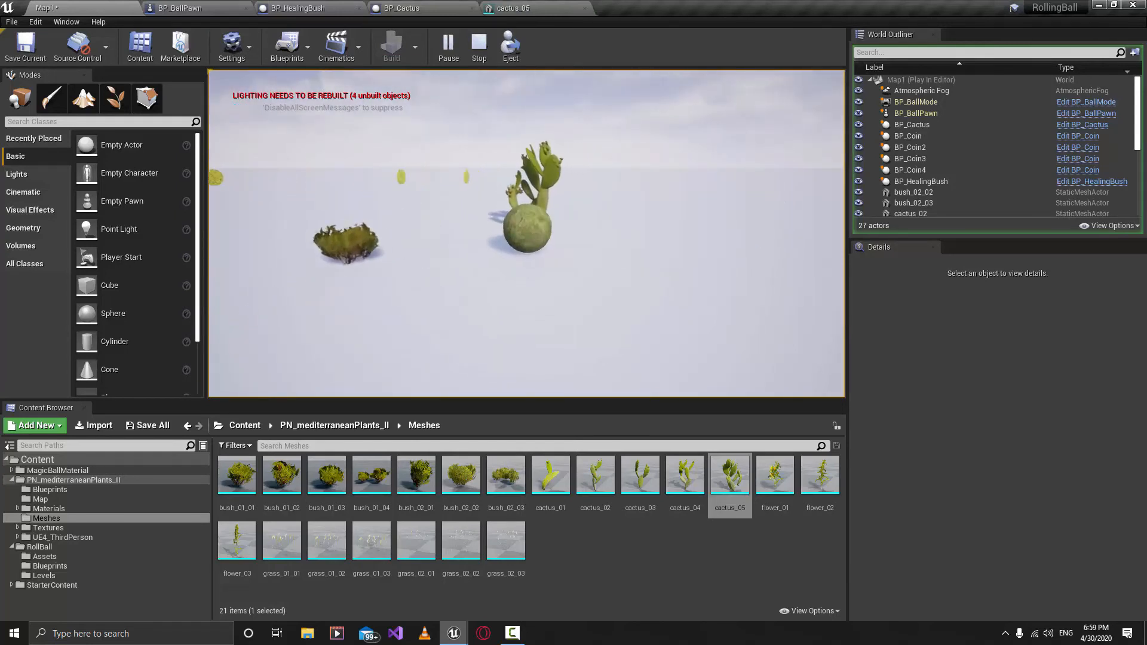
key("w")
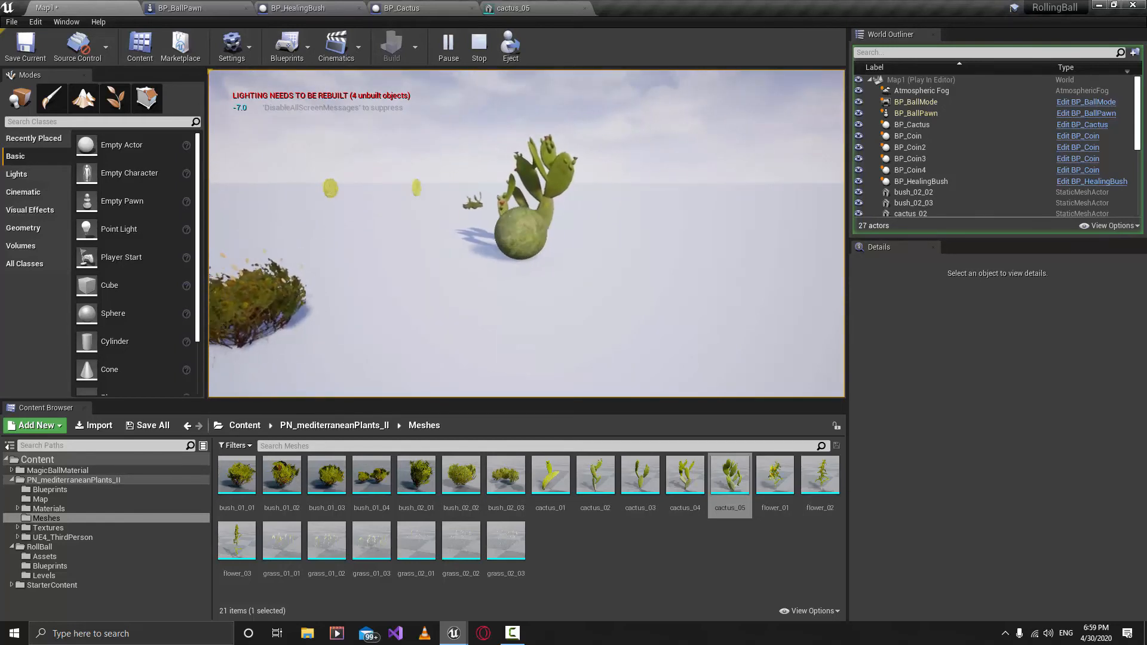
key("s")
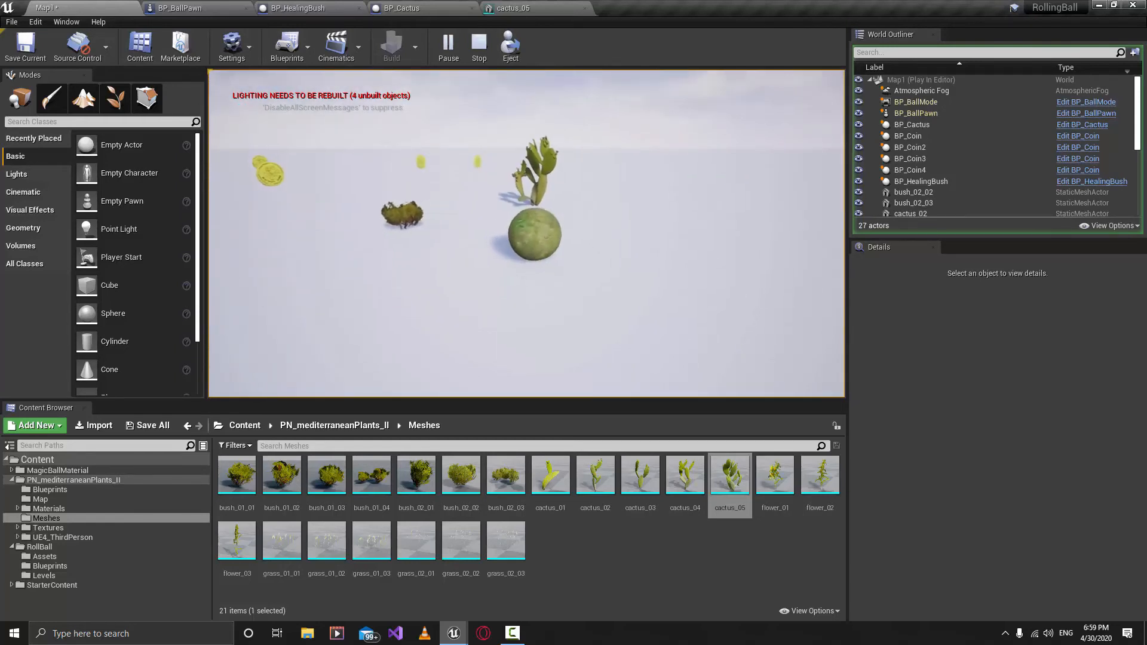
key("w")
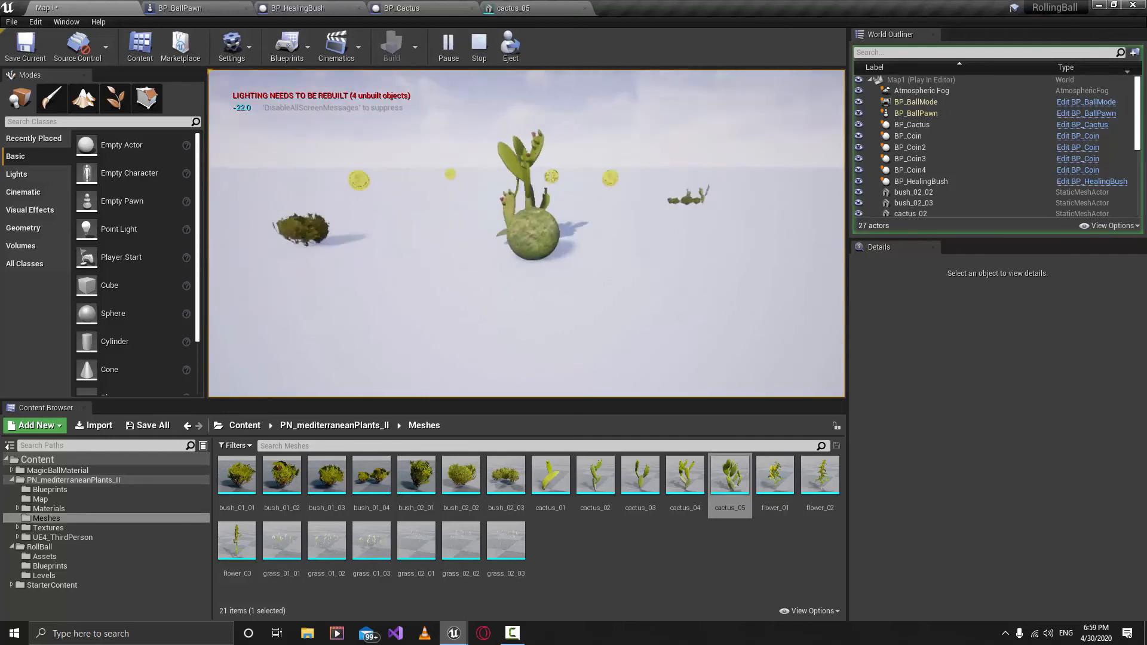
key("s")
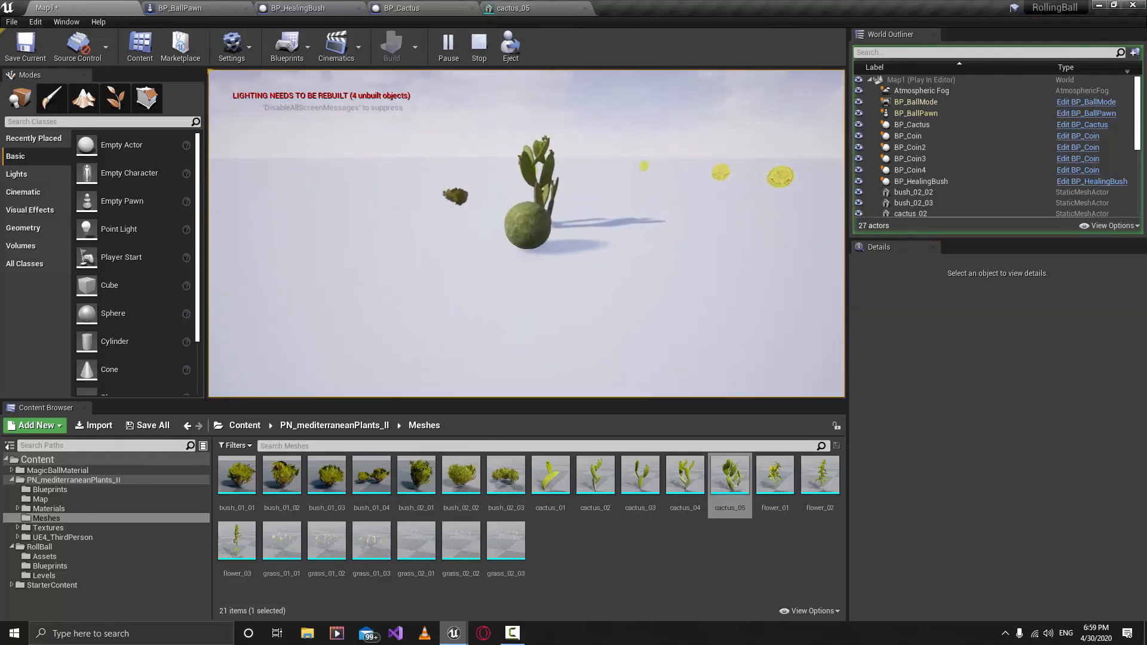
key("w")
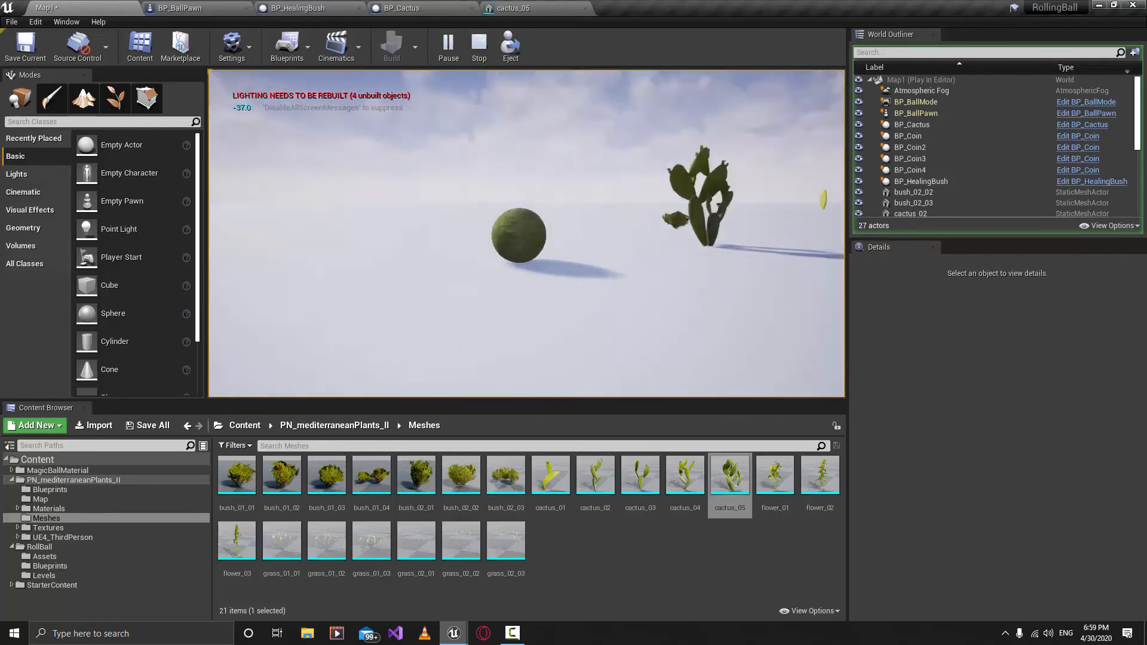
key("w")
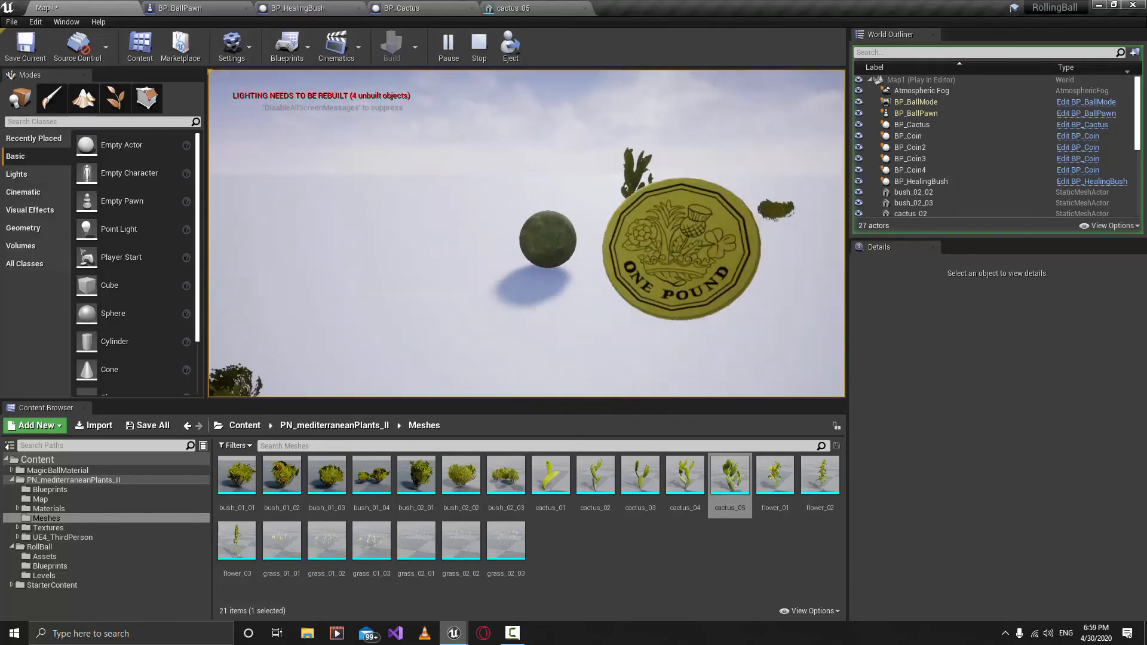
key("w")
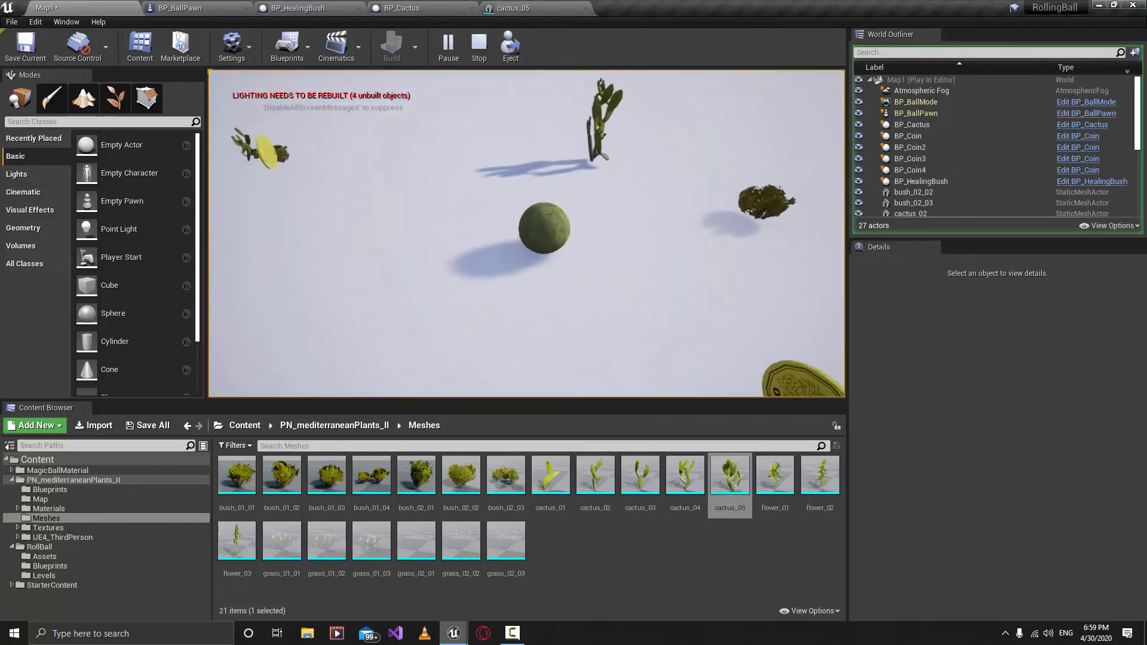
key("w")
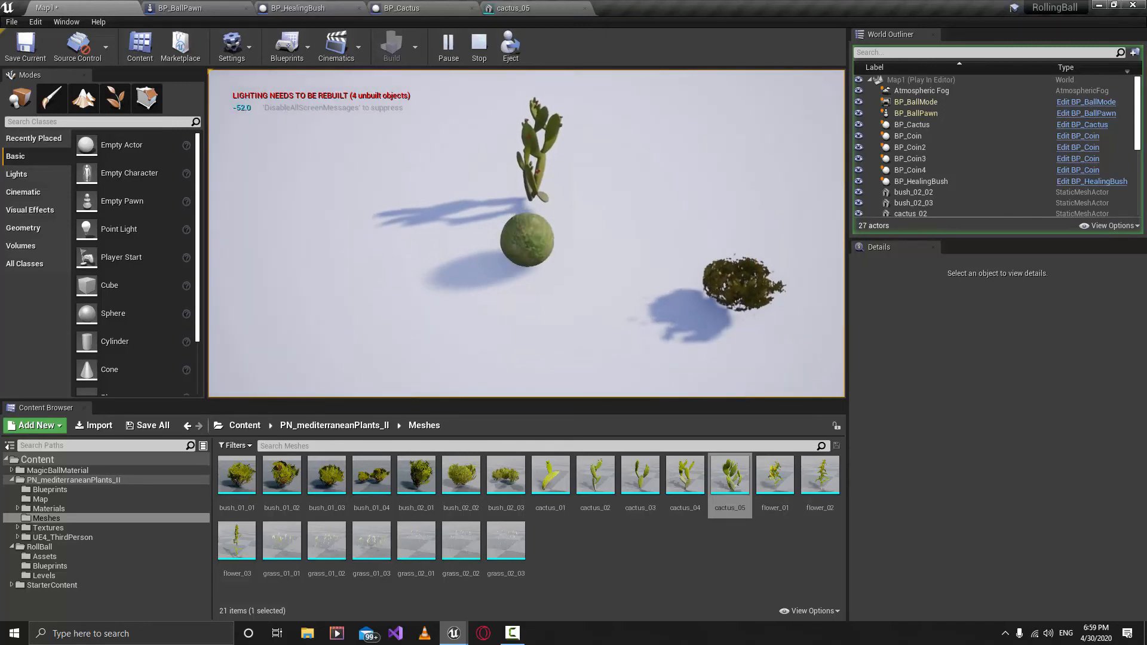
key("s")
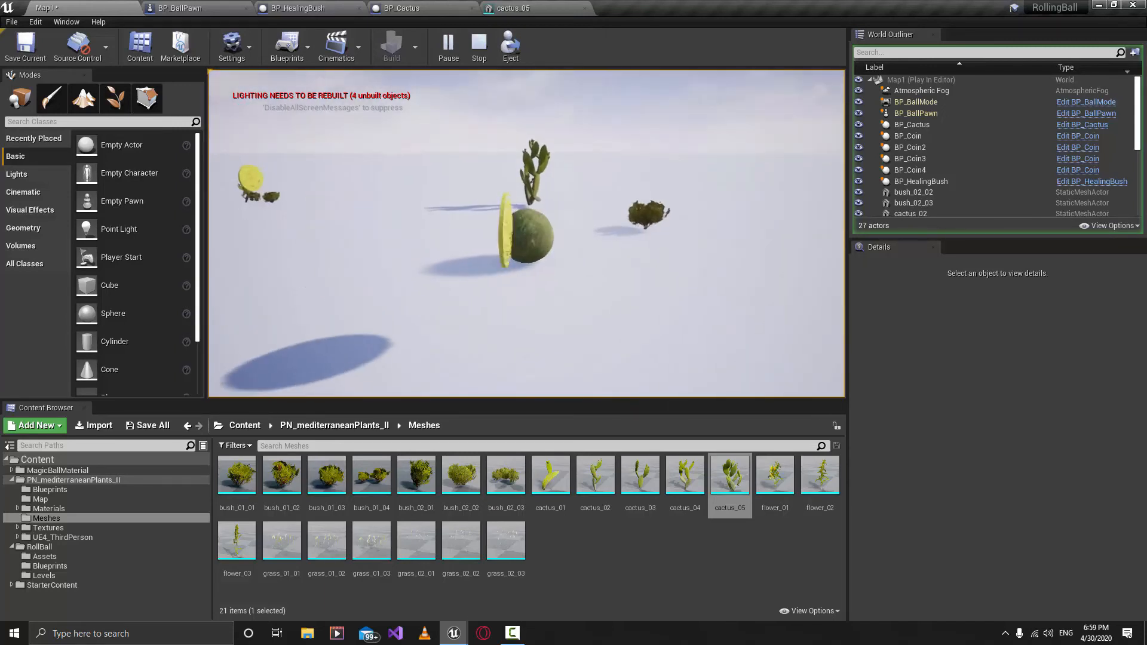
key("w")
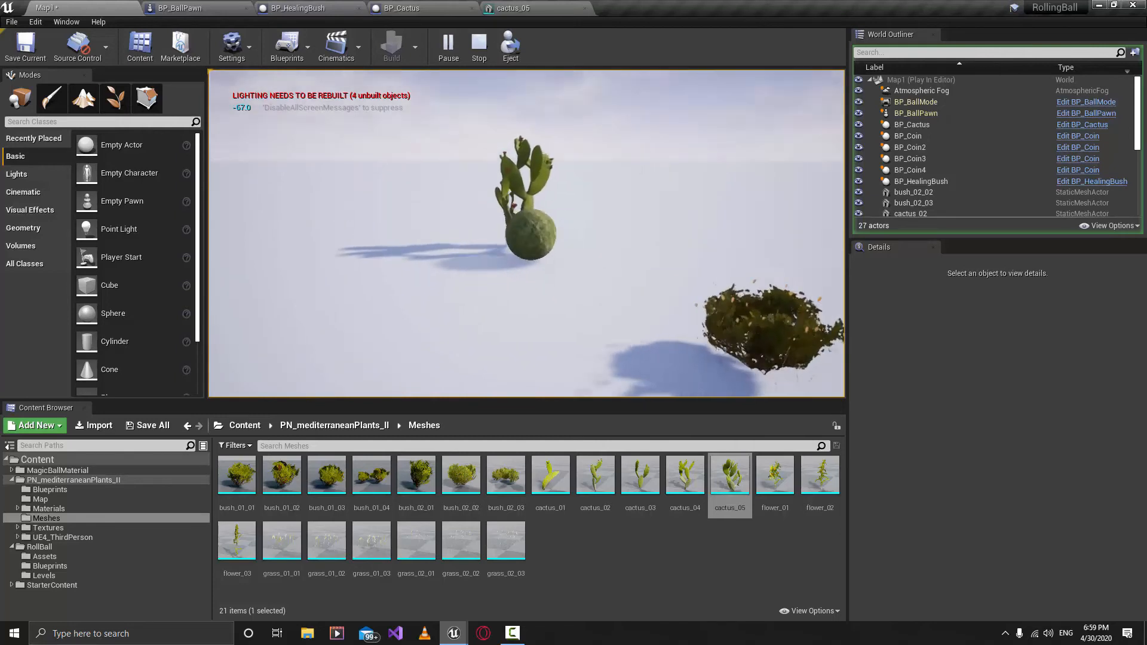
key("w")
key("s")
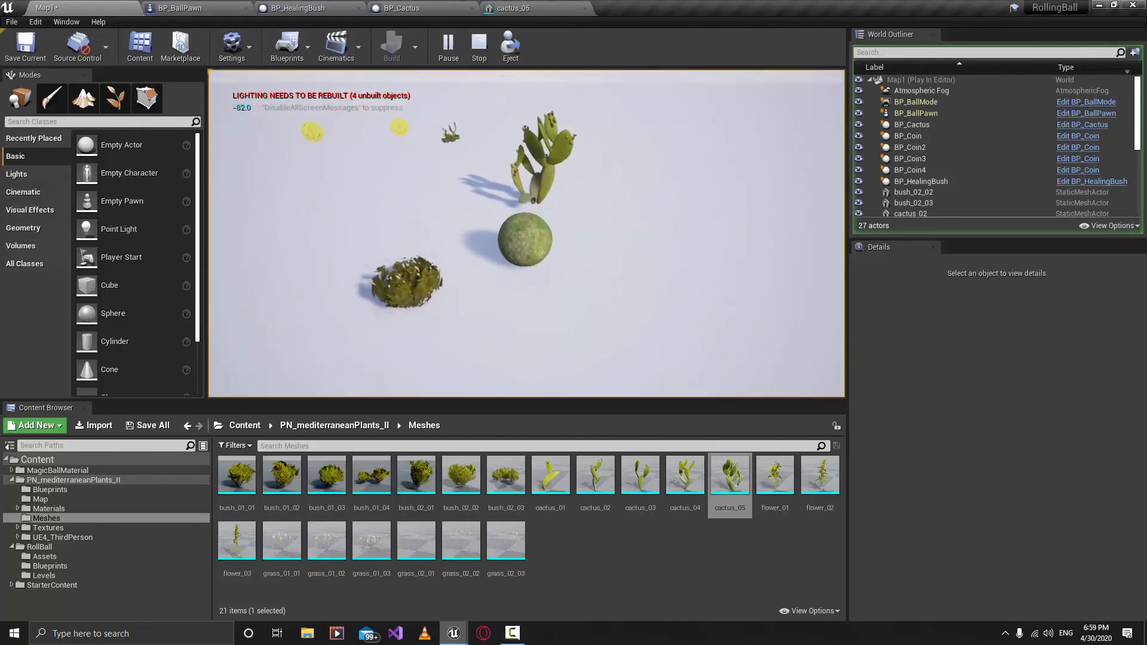
key("s")
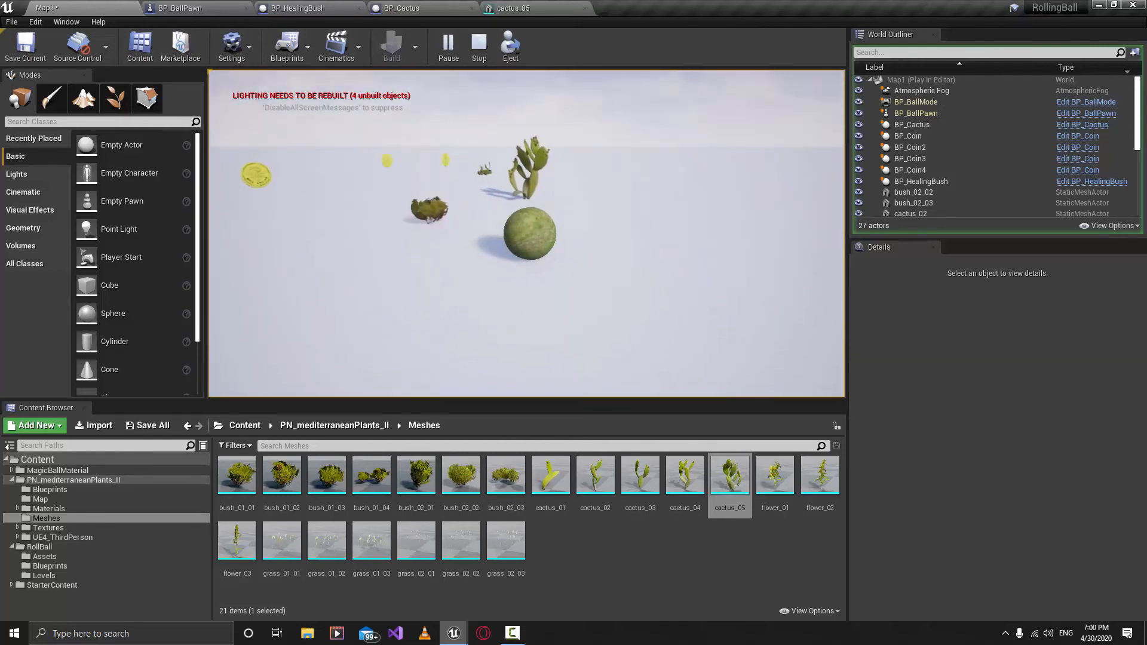
key("d")
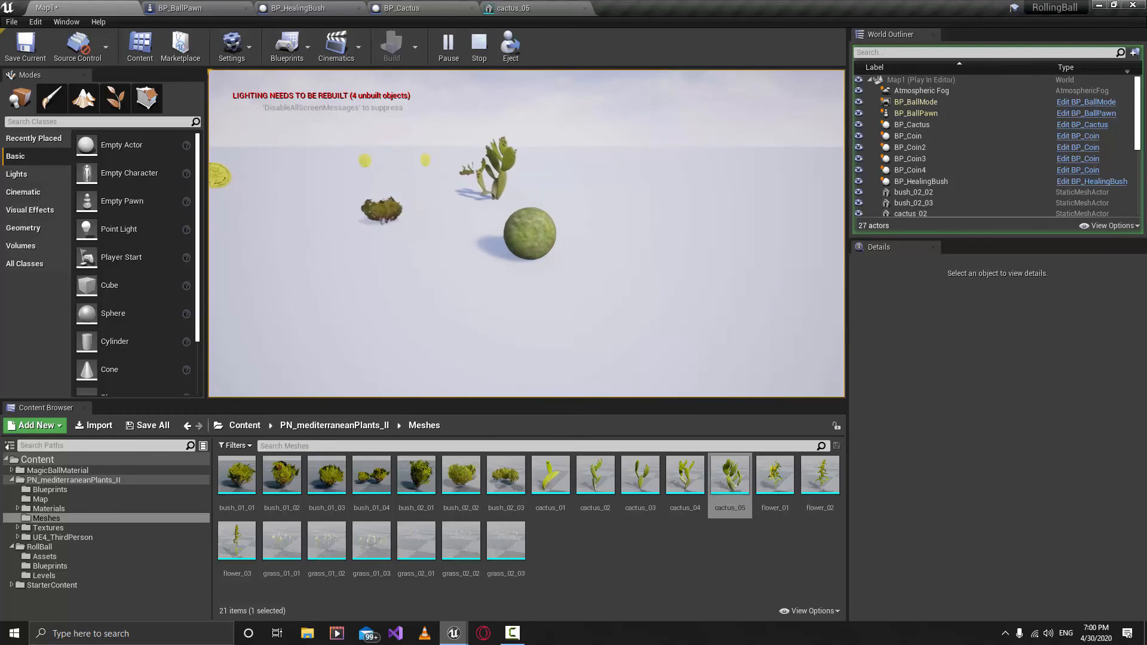
key("Escape")
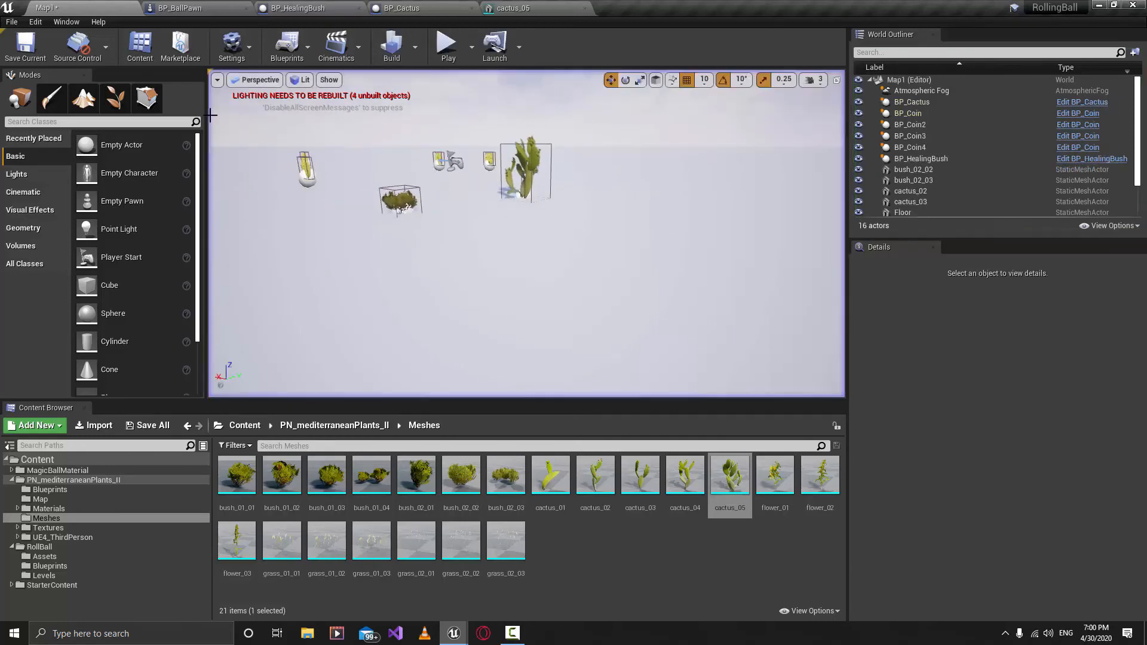
In BP_Cactus's event graph, move the Sphere, Arrow, forward vector and multiply nodes lower and Add Impulse farther from Print String
left_click(426, 6)
right_click_drag(592, 439, 539, 419)
scroll(540, 418, "down", 2)
left_click_drag(377, 310, 738, 494)
right_click_drag(738, 494, 736, 400)
left_click_drag(664, 289, 674, 382)
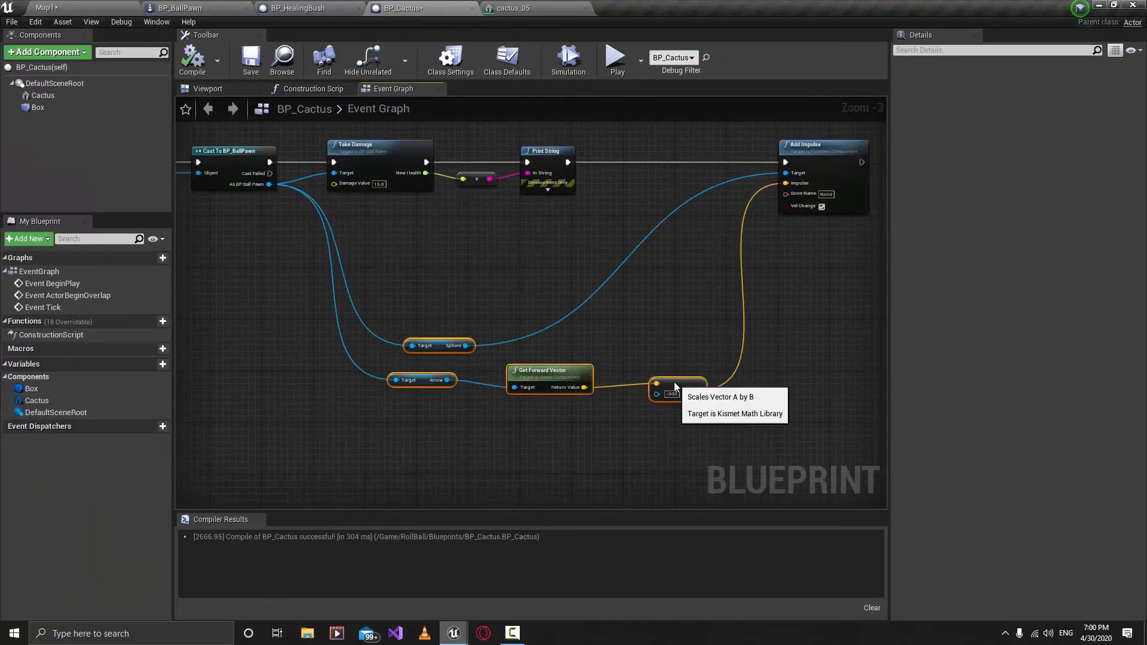
right_click_drag(621, 235, 571, 310)
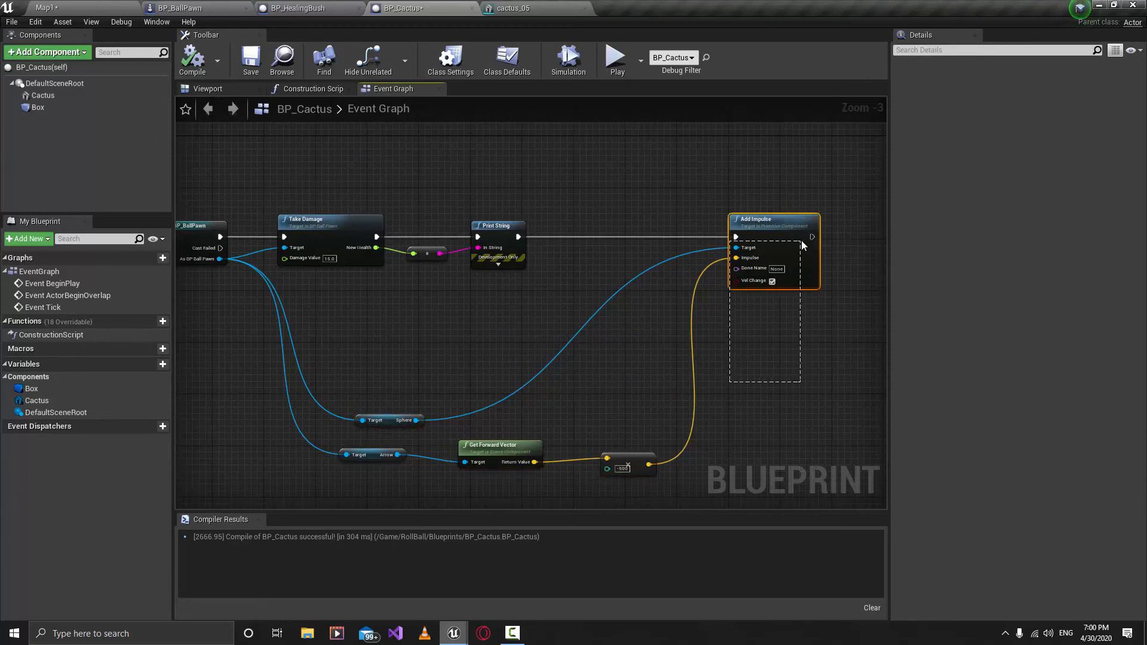
left_click_drag(801, 240, 862, 232)
right_click_drag(387, 294, 480, 311)
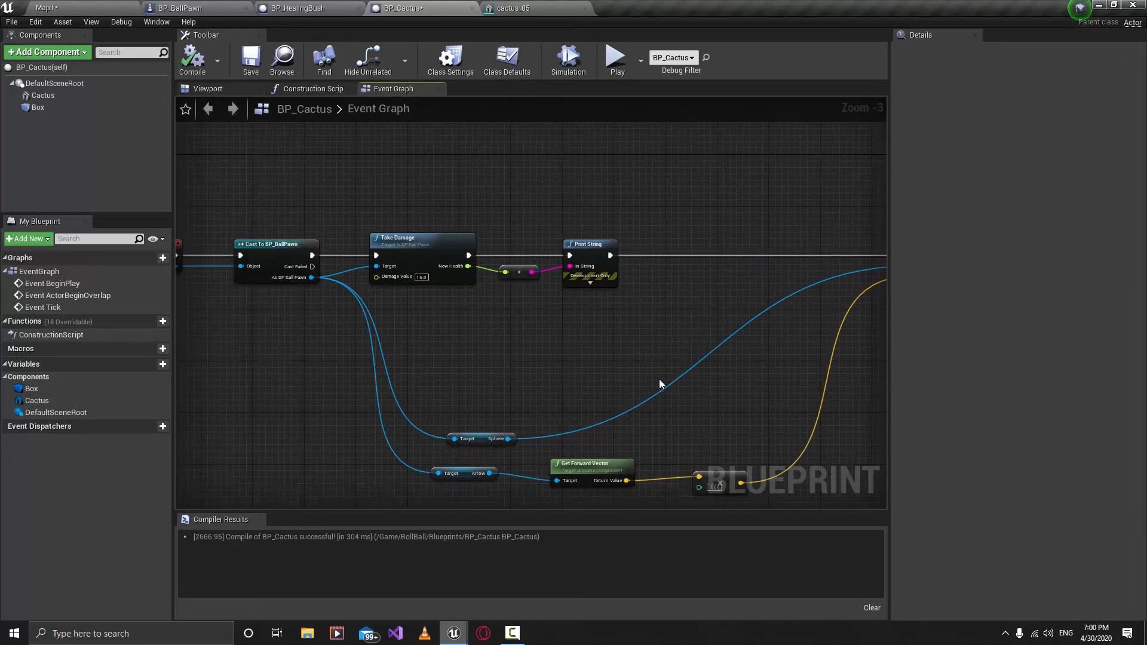
Add reroute points to the Impulse and Target wires of Add Impulse and position them clear of the space after Print String
scroll(604, 381, "up", 3)
right_click_drag(604, 381, 542, 411)
right_click_drag(608, 381, 521, 365)
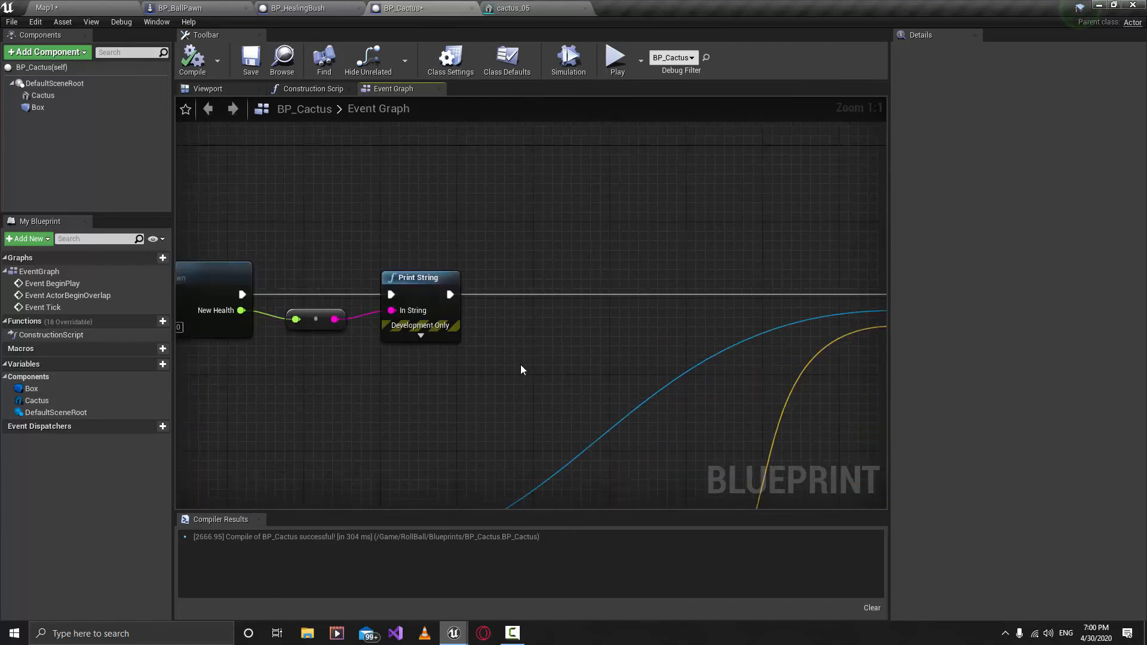
scroll(521, 370, "down", 3)
double_click(662, 337)
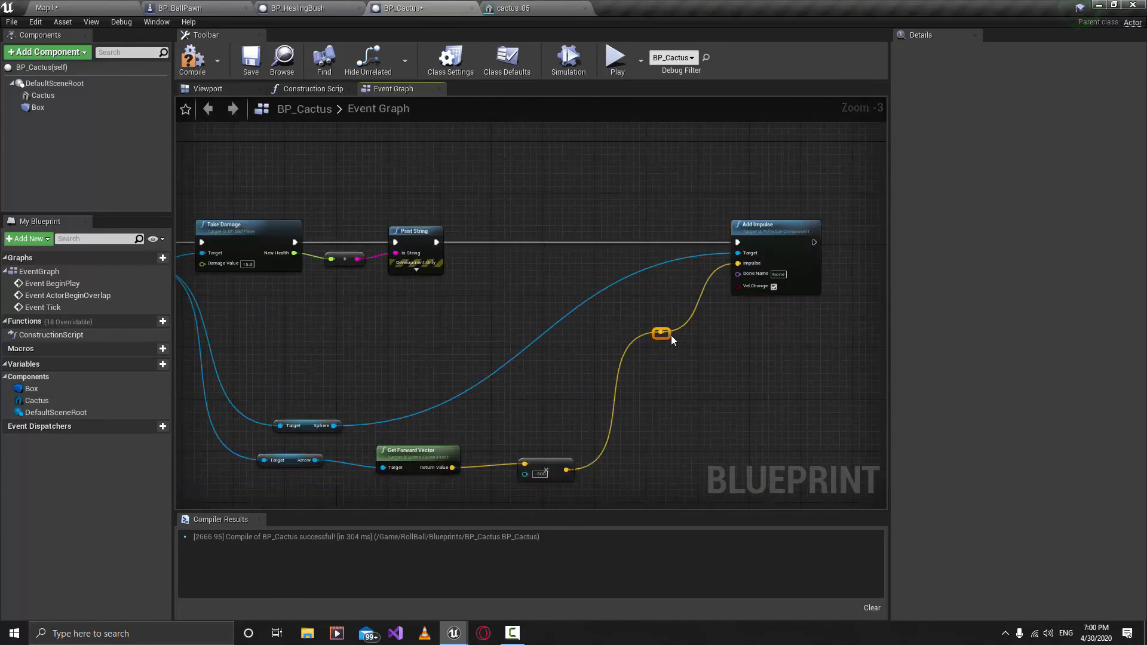
left_click_drag(671, 335, 716, 468)
double_click(654, 268)
left_click_drag(654, 267, 674, 321)
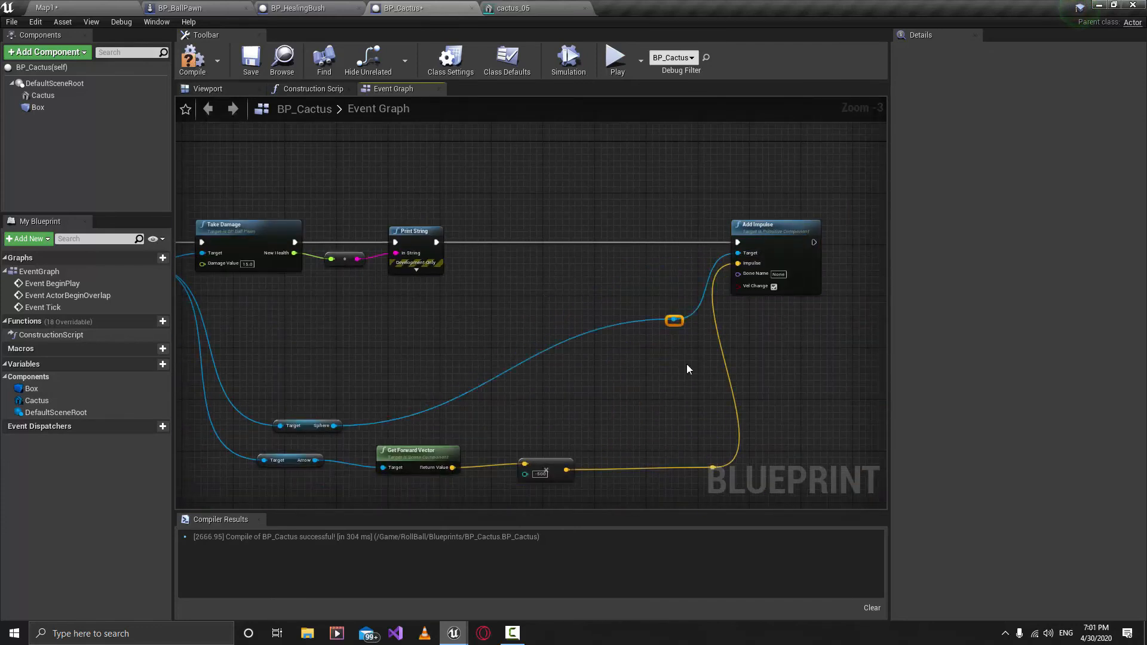
Place a reference to the Cactus component in the event graph just below the Print String node
scroll(600, 403, "up", 1)
right_click_drag(604, 352, 648, 419)
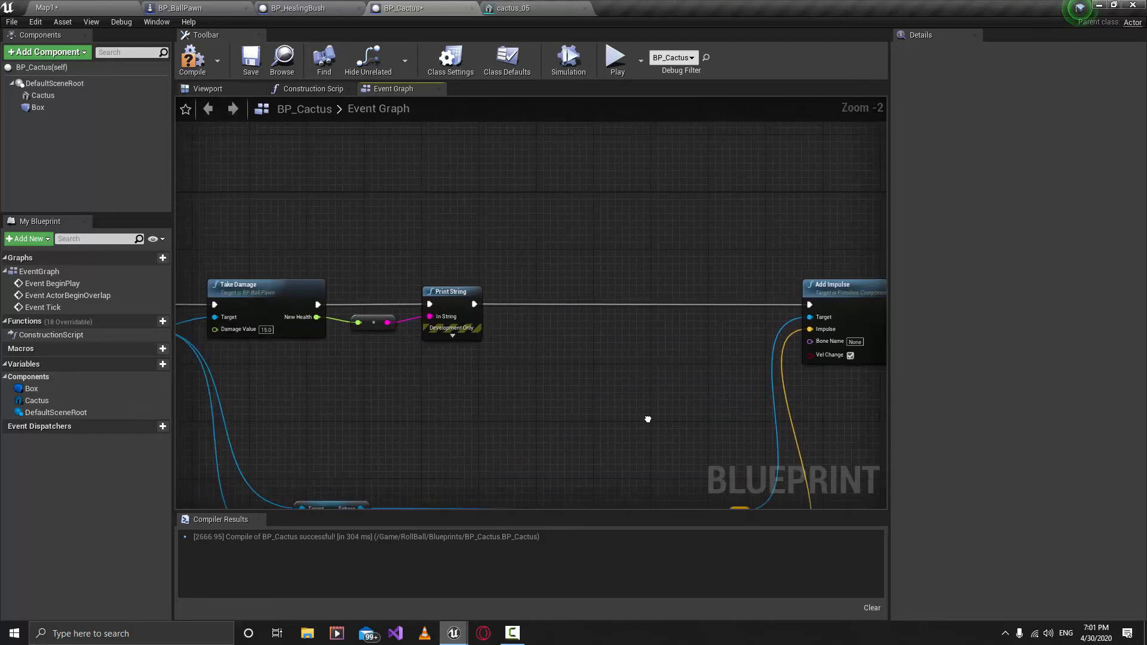
left_click_drag(474, 305, 528, 307)
left_click(512, 395)
left_click(43, 96)
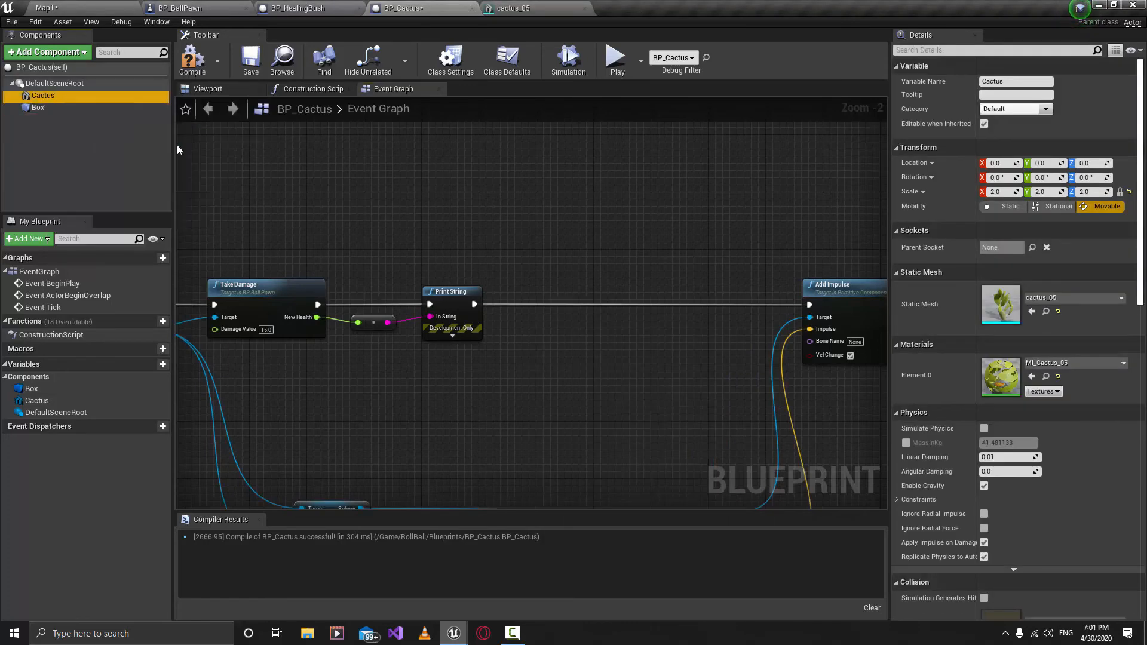
left_click_drag(511, 363, 511, 382)
right_click_drag(511, 386, 450, 381)
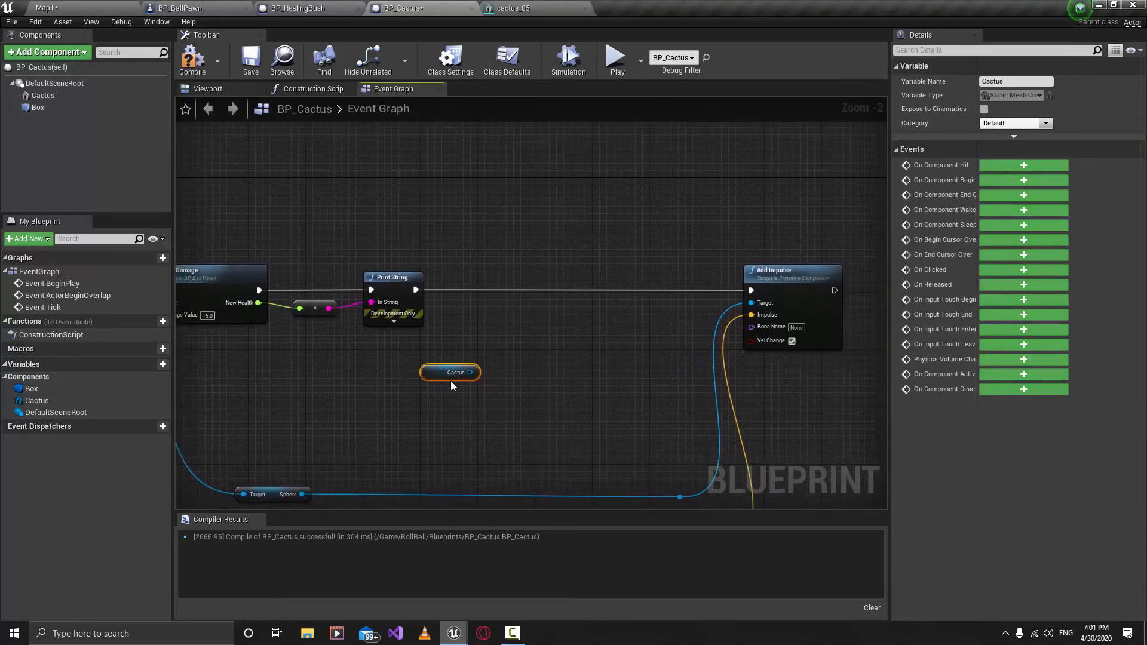
Add a Move Component To node for the Cactus reference and connect its Move and Completed pins between Print String and Add Impulse
left_click_drag(468, 374, 551, 348)
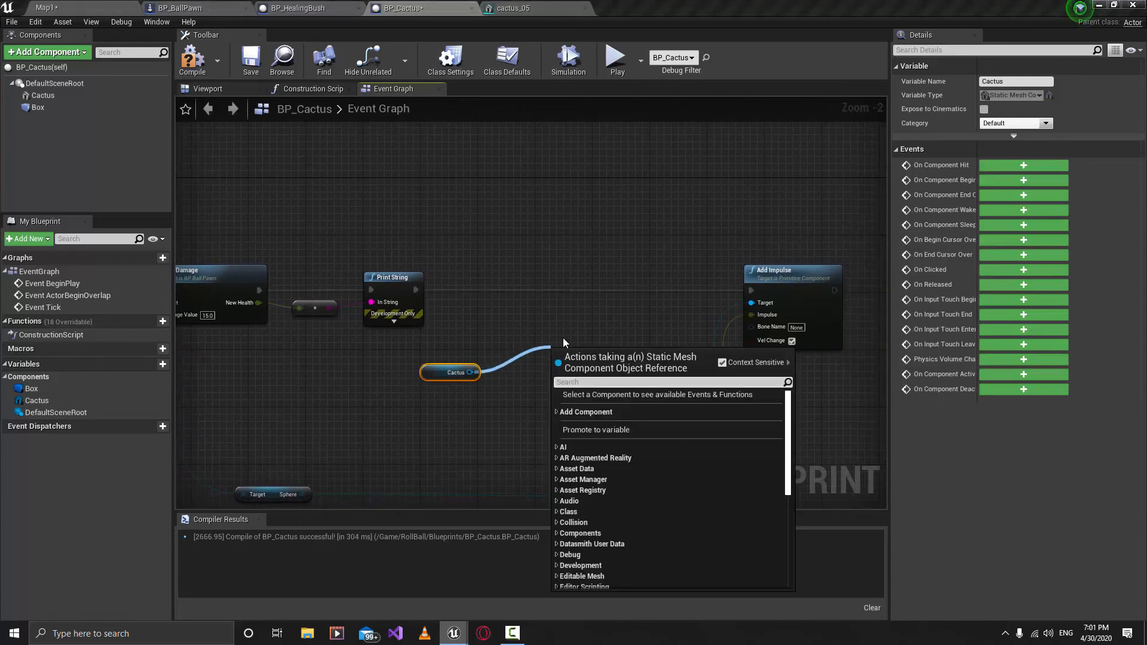
type("mo")
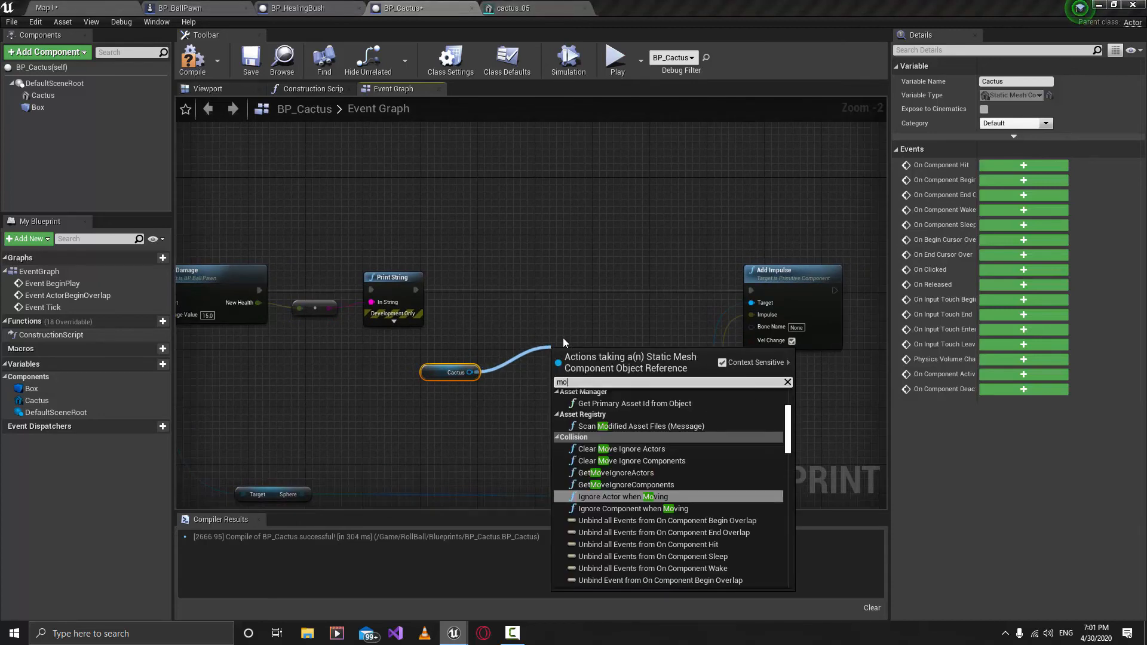
type("ve to")
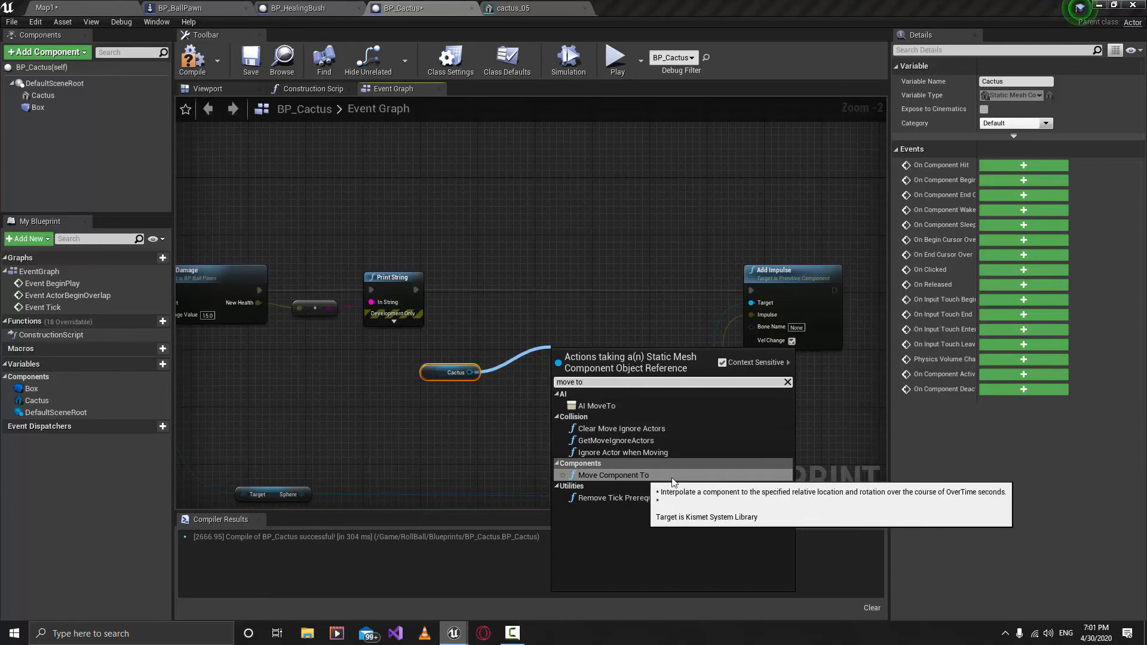
left_click(621, 475)
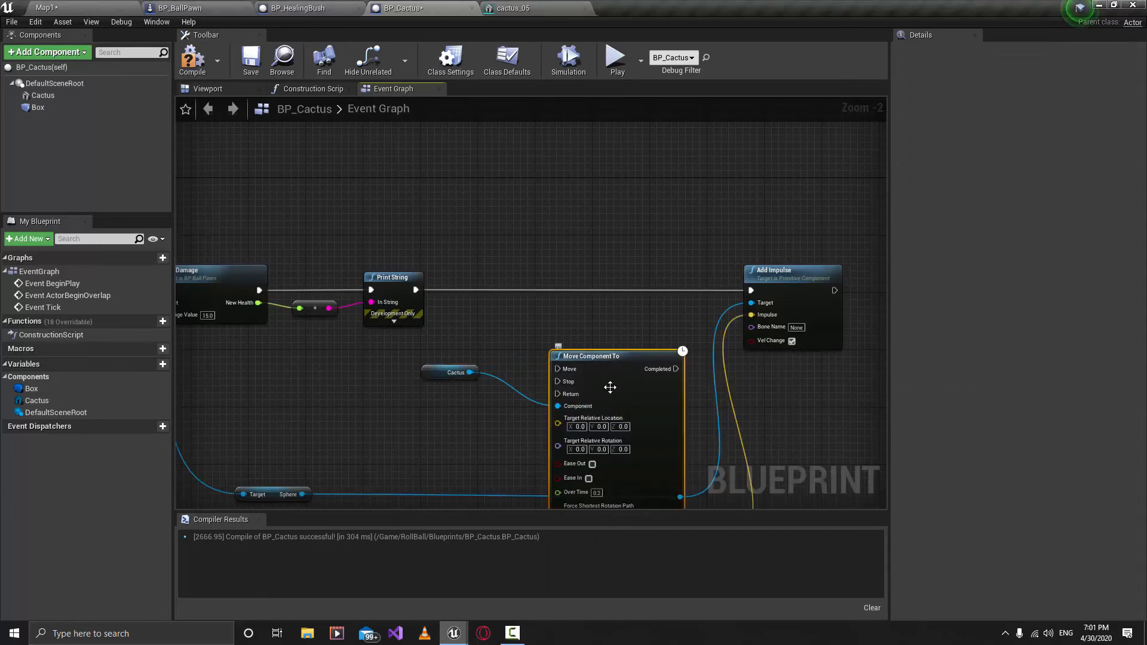
left_click_drag(608, 388, 587, 307)
left_click_drag(416, 289, 739, 284)
Move the Add Impulse node and its two reroute points farther away from Move Component To
right_click_drag(708, 399, 660, 302)
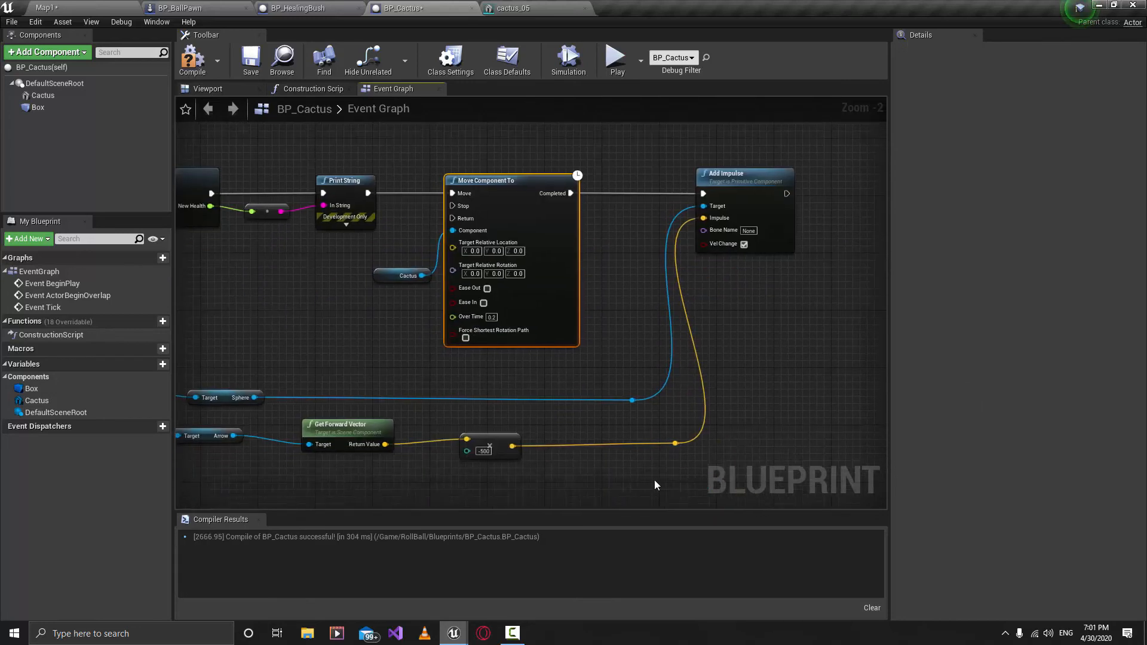
left_click_drag(719, 176, 812, 176)
right_click_drag(622, 241, 697, 257)
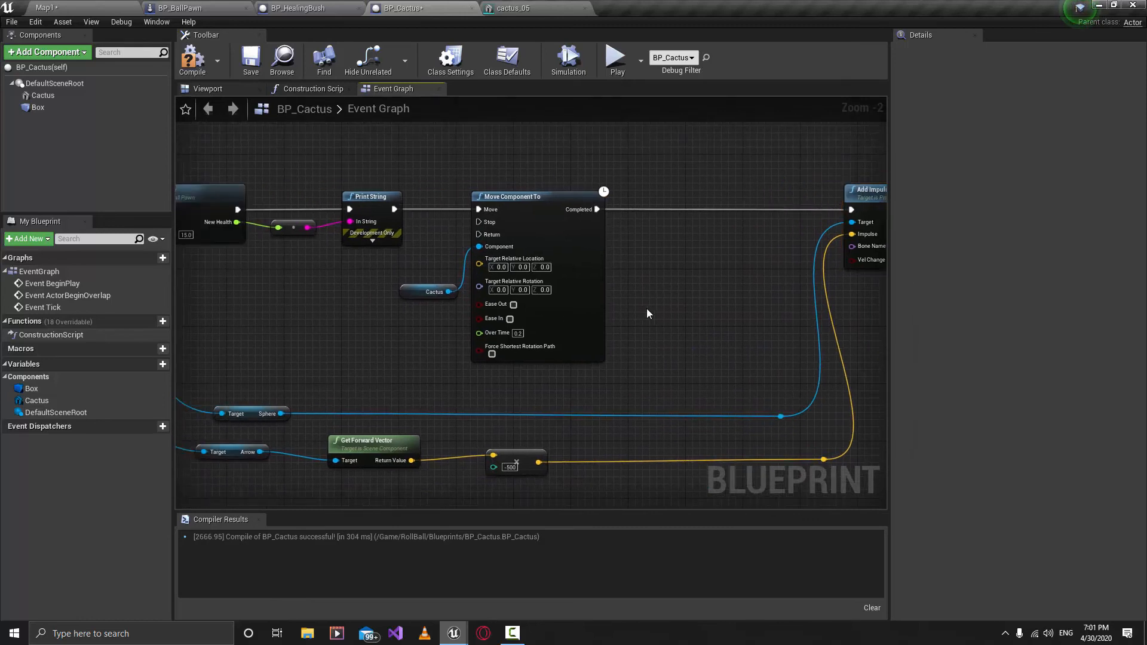
Set Move Component To's Target Relative Location Z to -15.0 and its Target Relative Rotation Z to 8.0
scroll(646, 308, "up", 2)
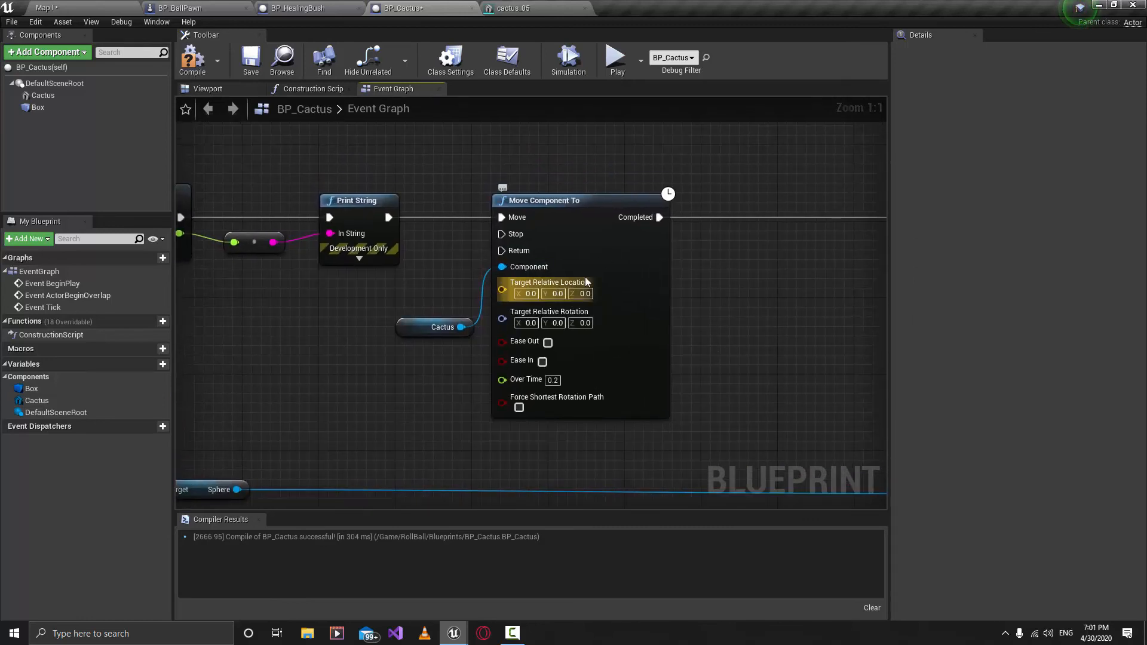
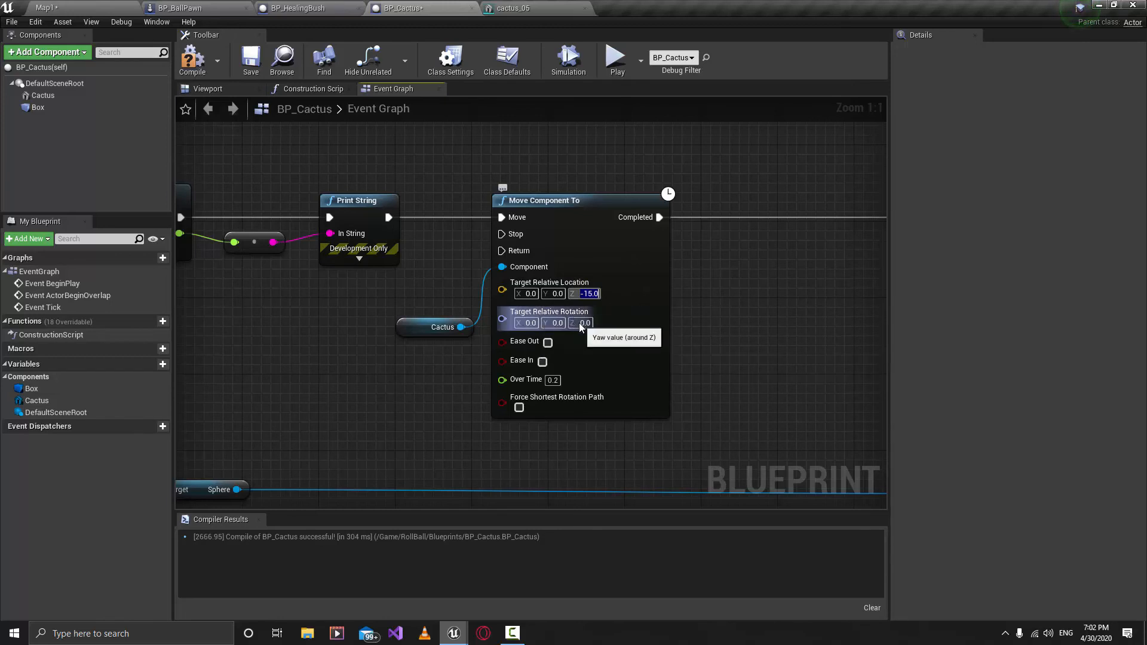
left_click(581, 323)
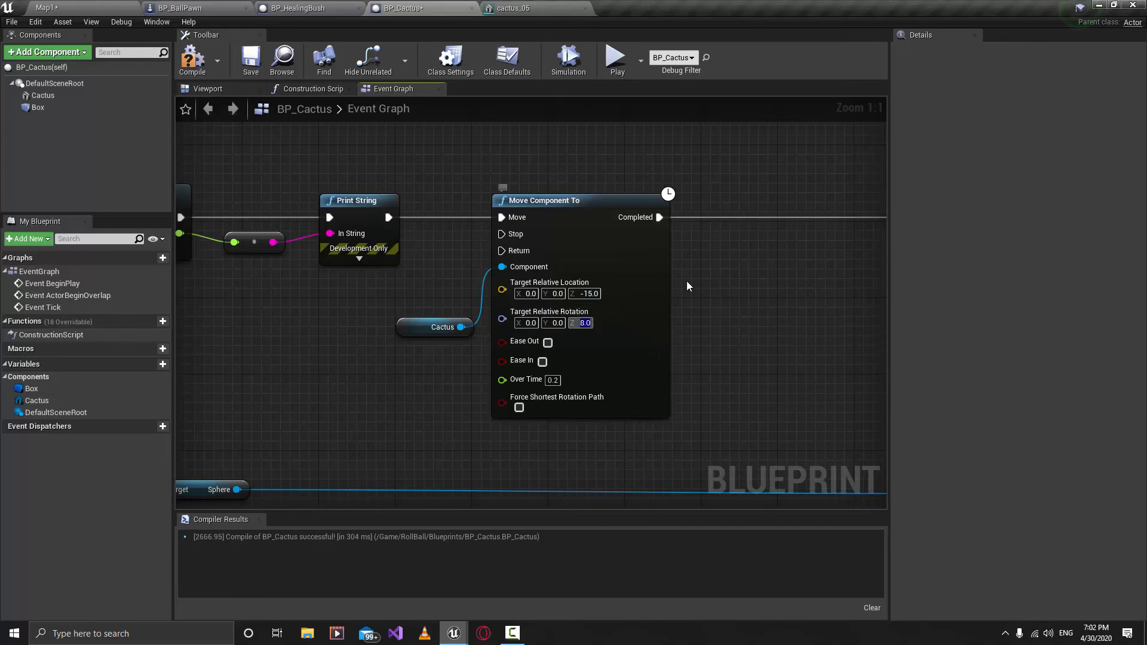
Move Add Impulse together with its two reroute points closer to the Move Component To node
scroll(722, 289, "down", 1)
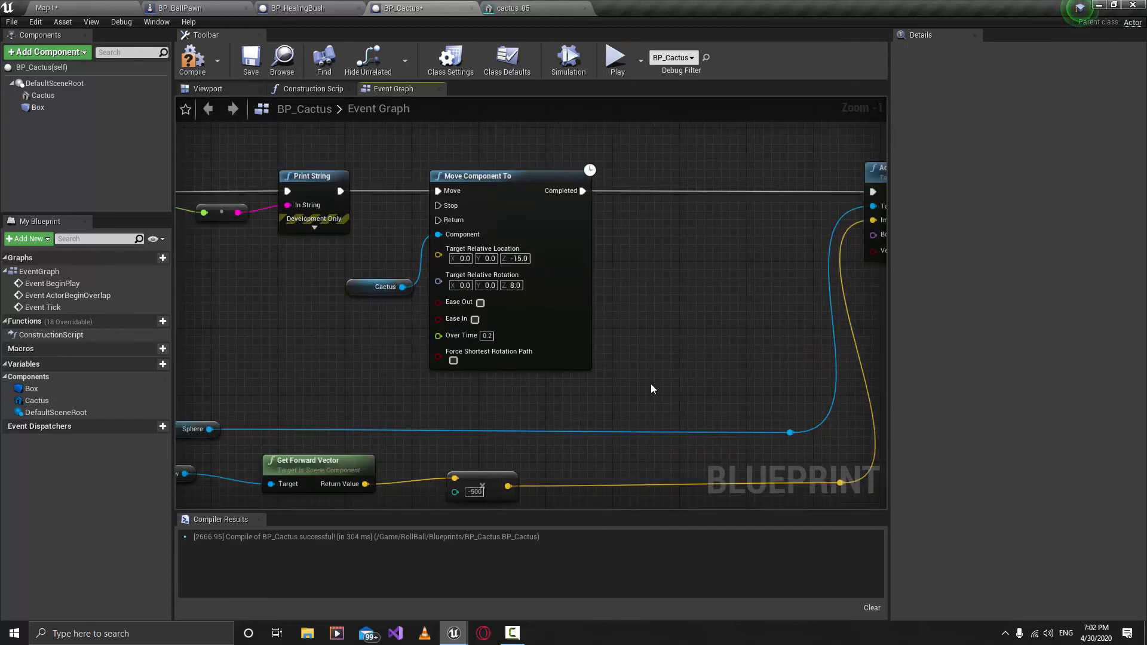
scroll(513, 320, "down", 2)
right_click_drag(490, 313, 554, 341)
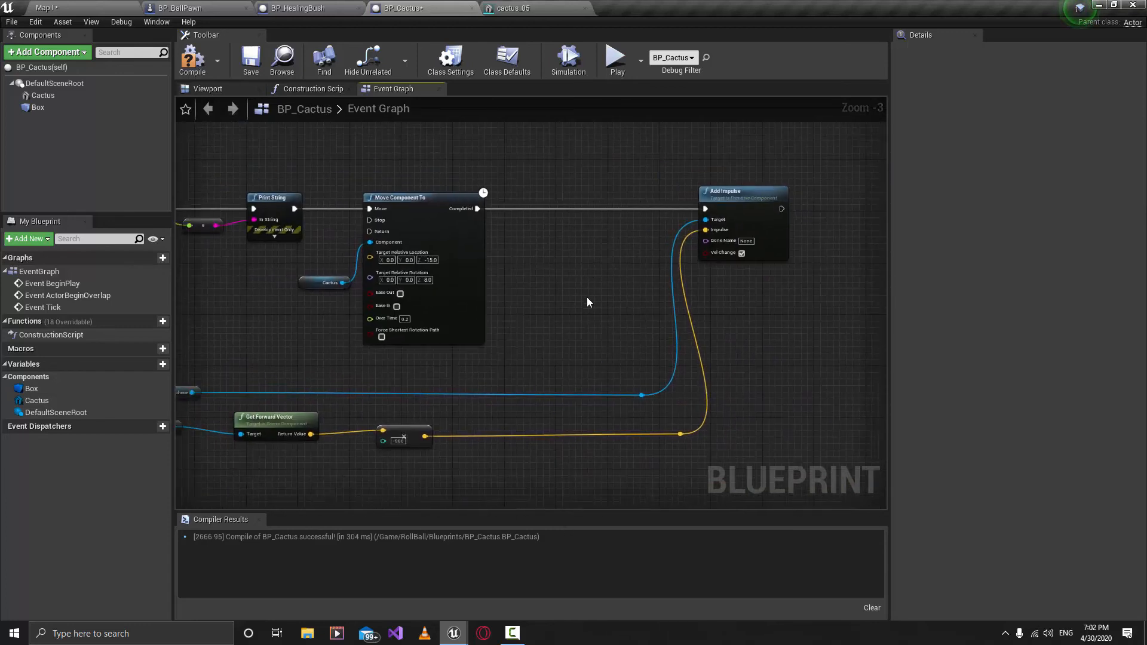
left_click_drag(629, 491, 747, 154)
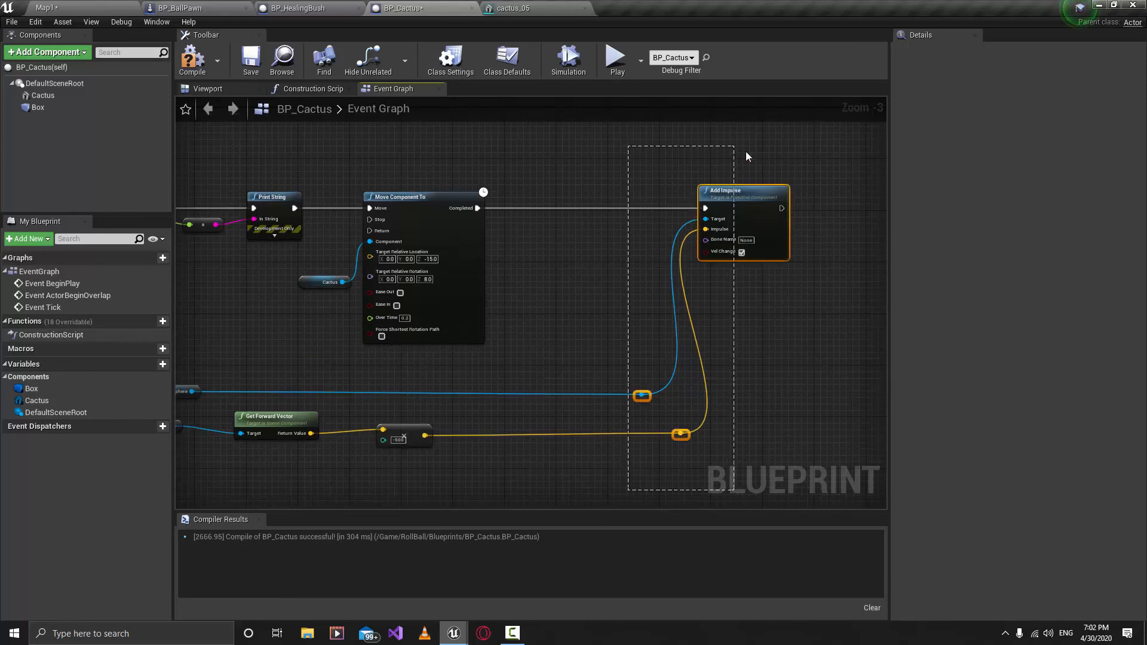
left_click_drag(760, 196, 630, 197)
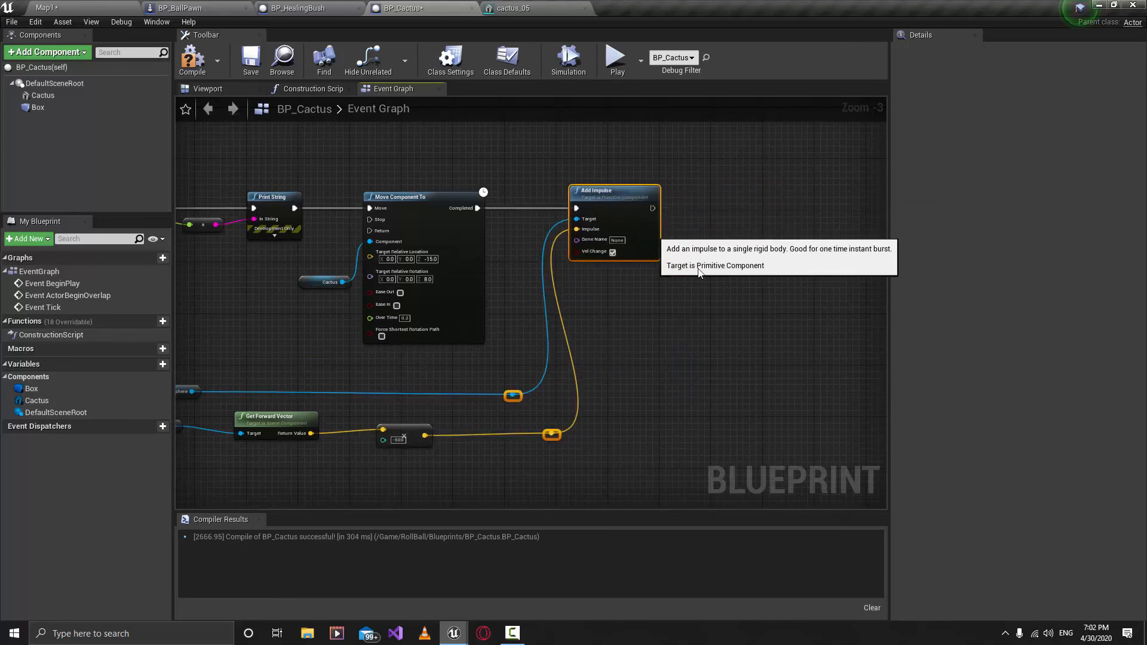
Add a second Cactus reference with its own Move Component To node, placed after Add Impulse and connected to its execution output
right_click_drag(708, 281, 635, 283)
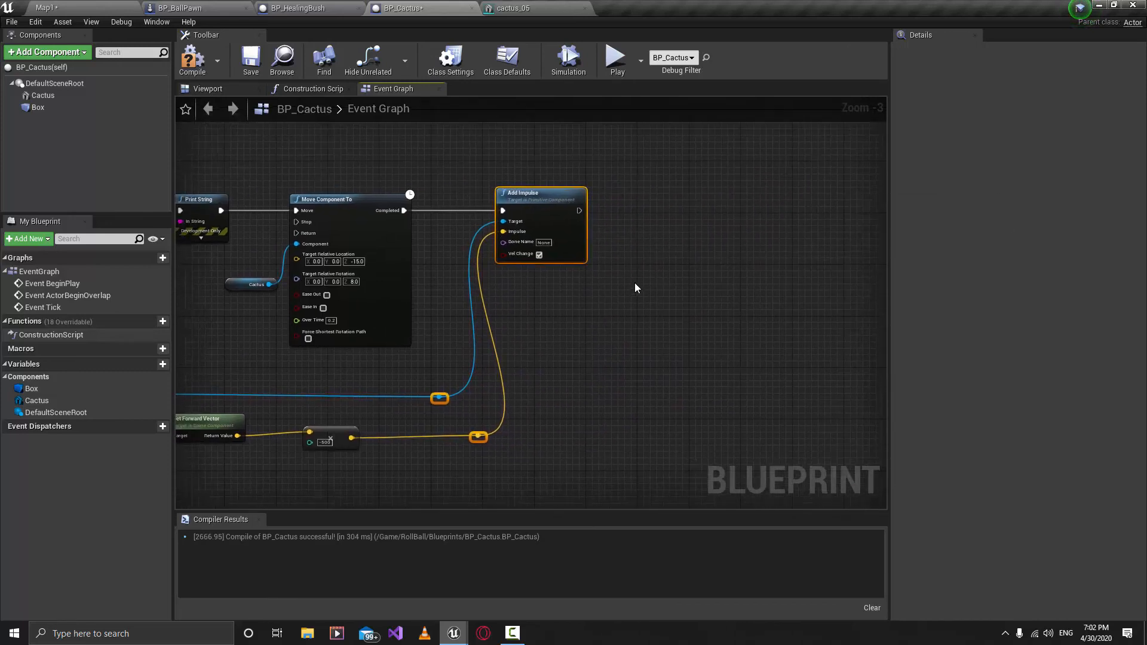
left_click(48, 97)
left_click_drag(70, 101, 776, 226)
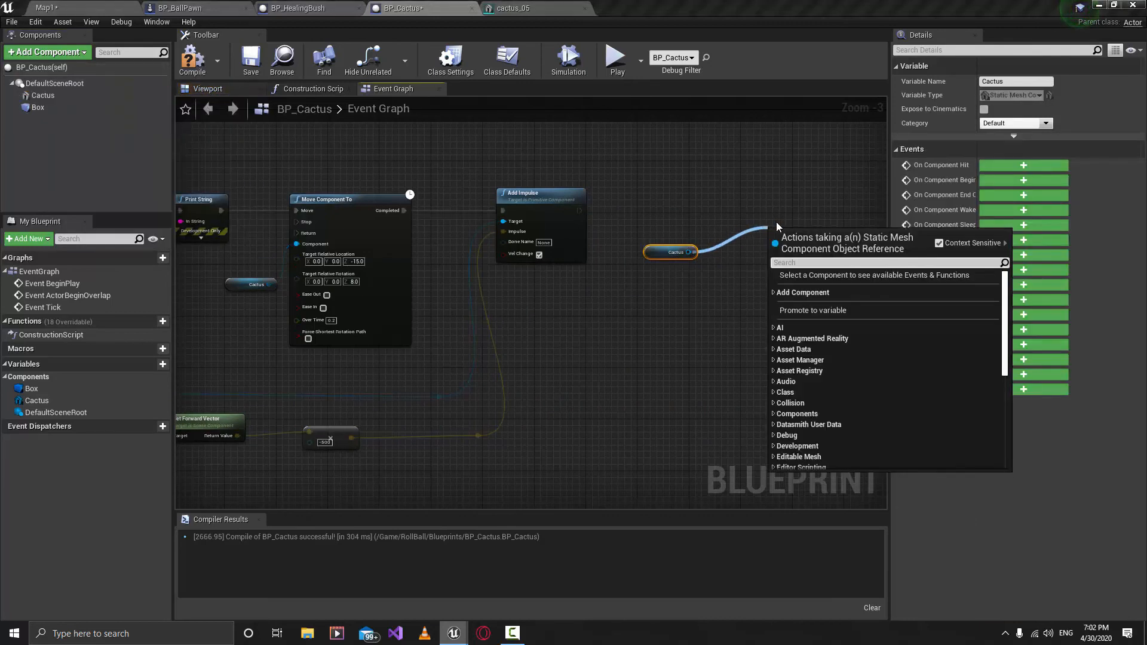
type("move to")
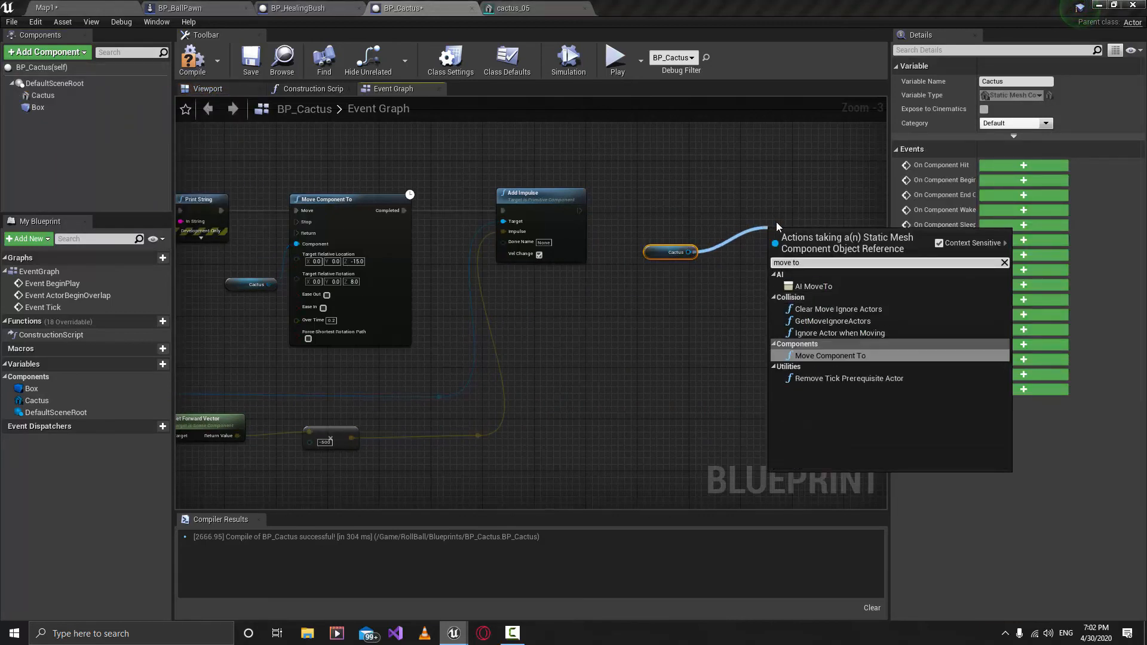
key("Return")
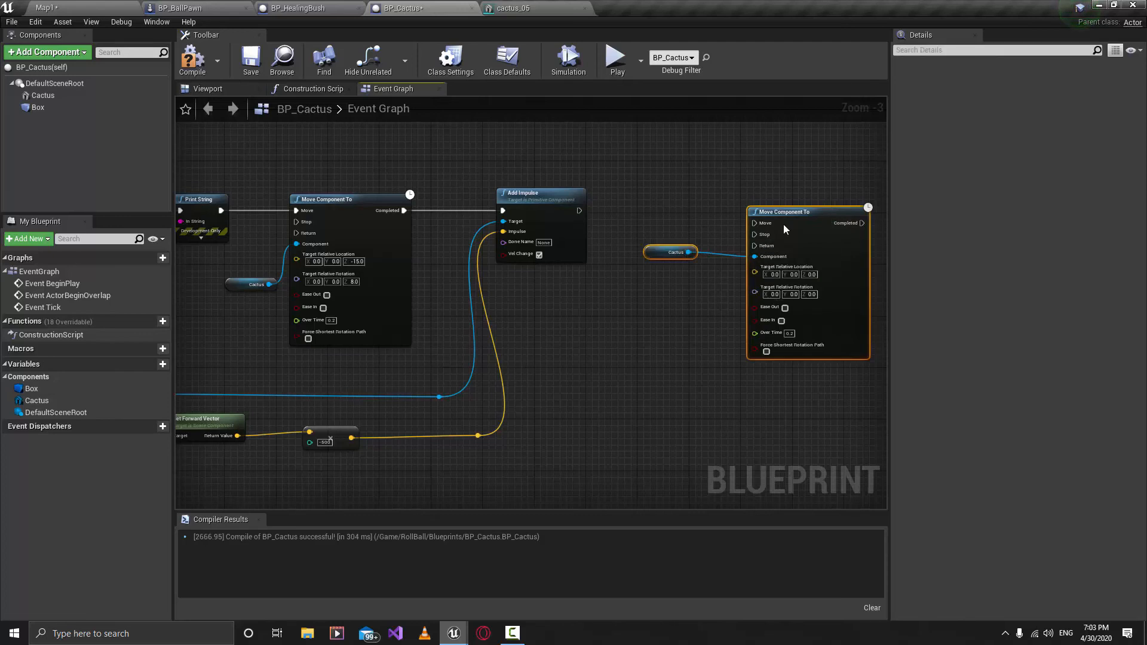
left_click_drag(783, 224, 620, 212)
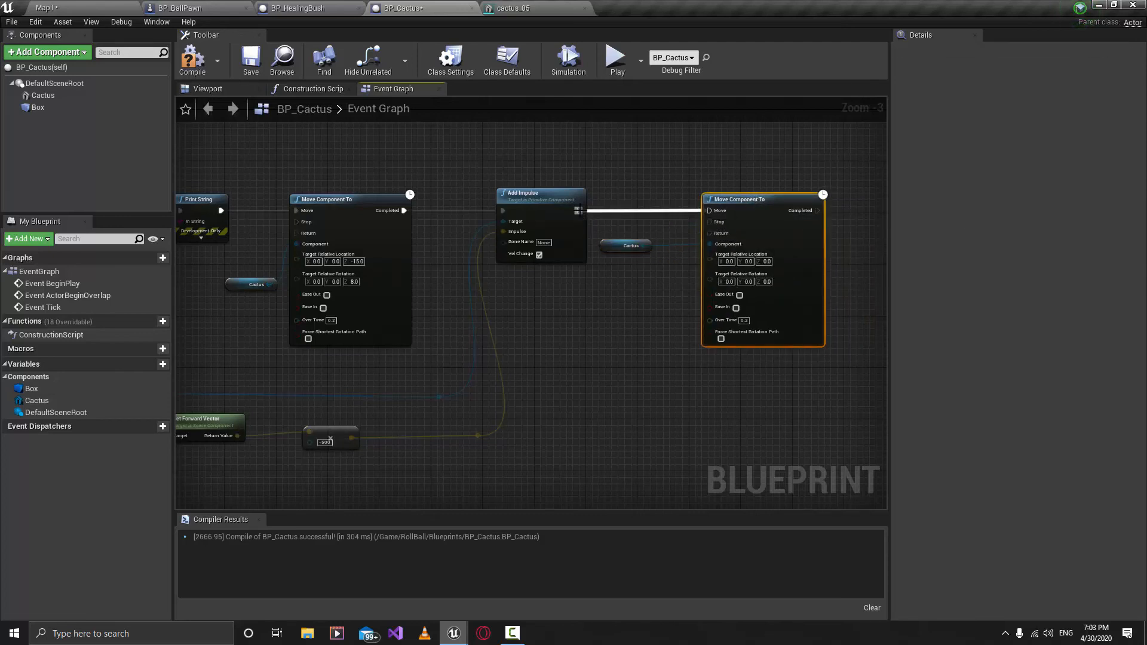
Compile and save the BP_Cactus blueprint
scroll(558, 321, "down", 1)
right_click_drag(558, 321, 593, 303)
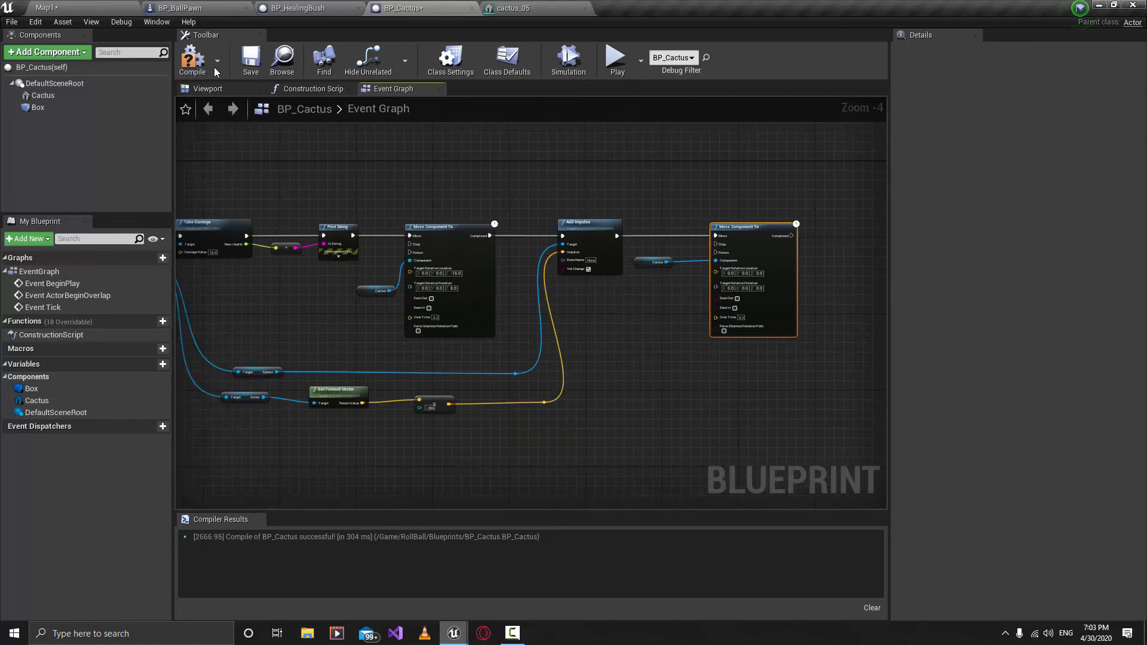
left_click(259, 71)
Playtest Map1, rolling the ball into the cactus repeatedly to check the mesh's movement reaction, and stop the session
left_click(46, 7)
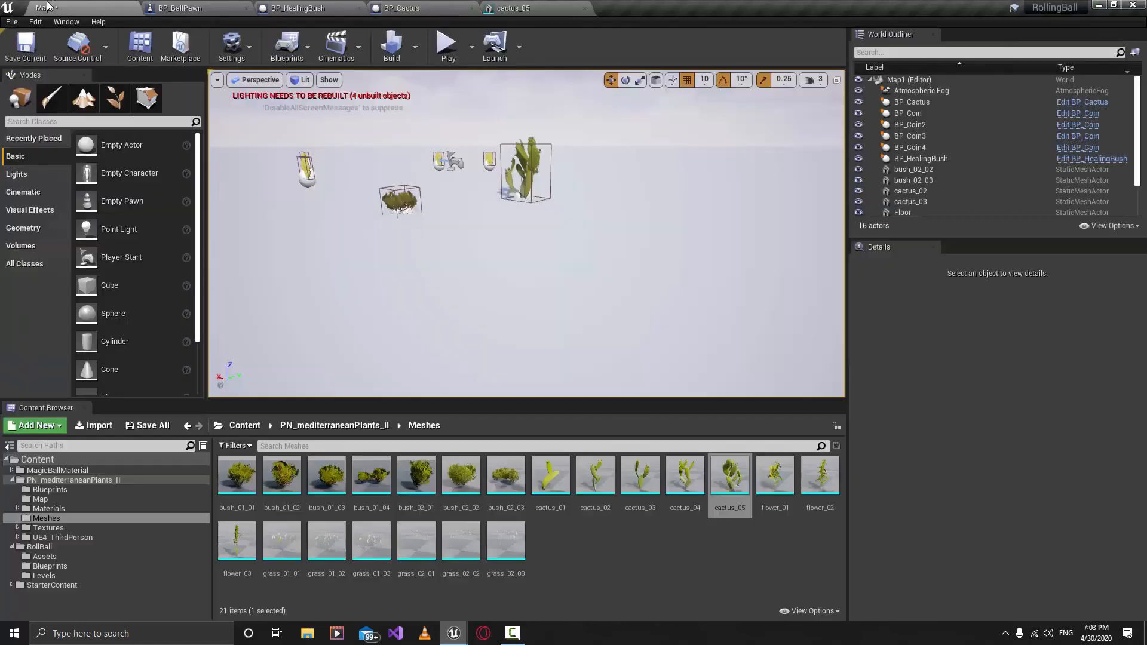
left_click(448, 47)
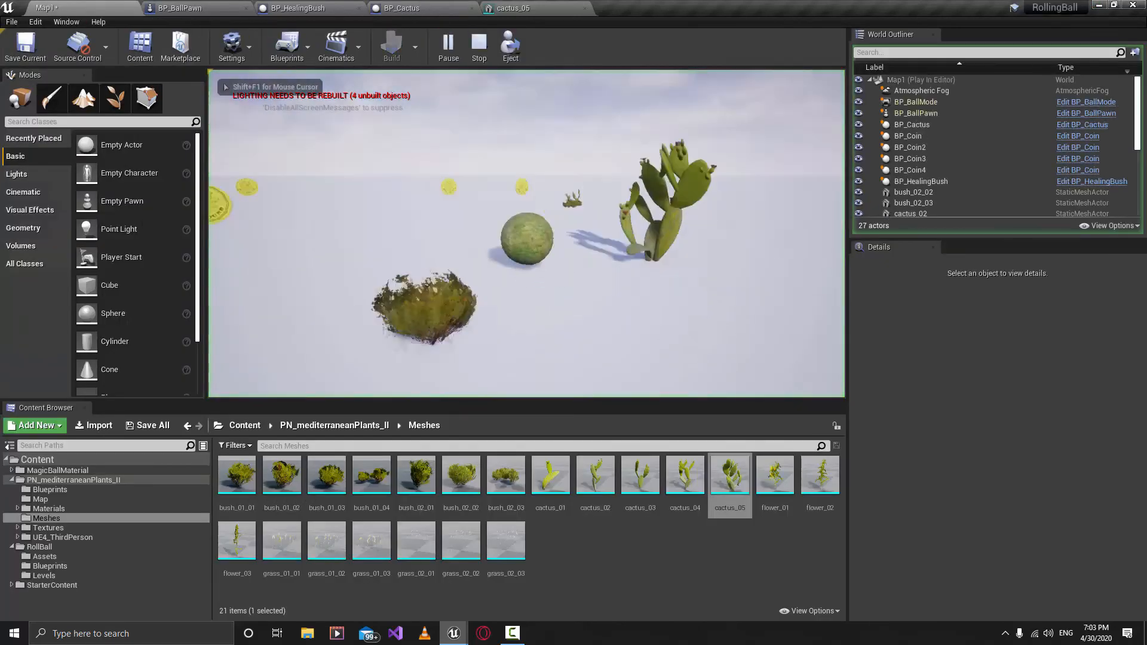
key("s")
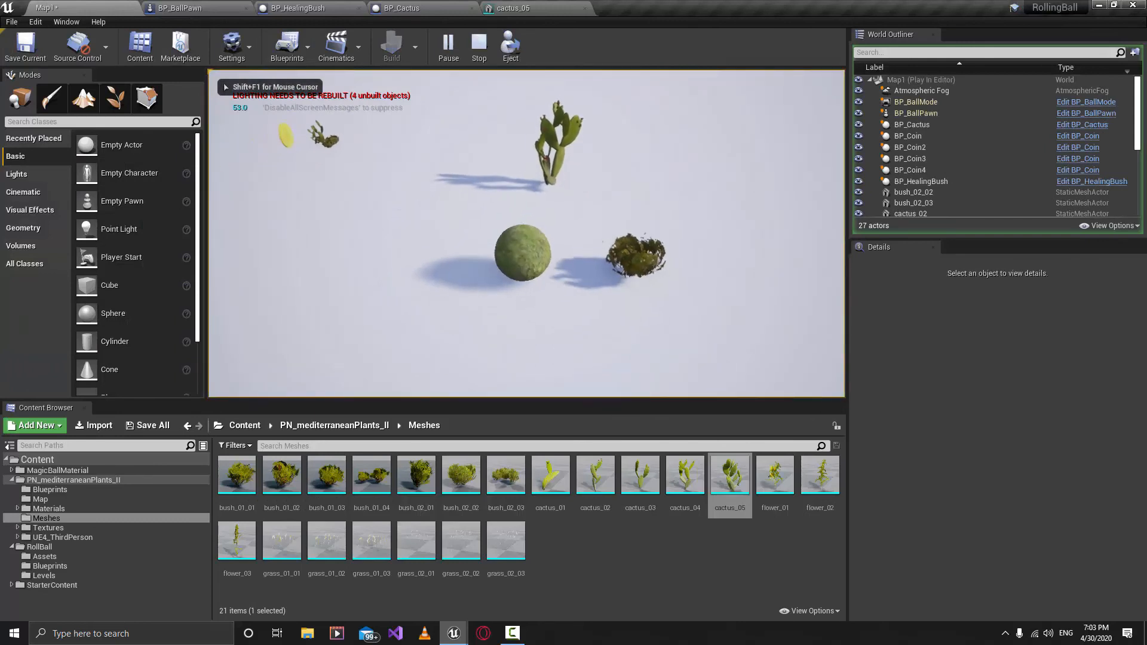
key("w")
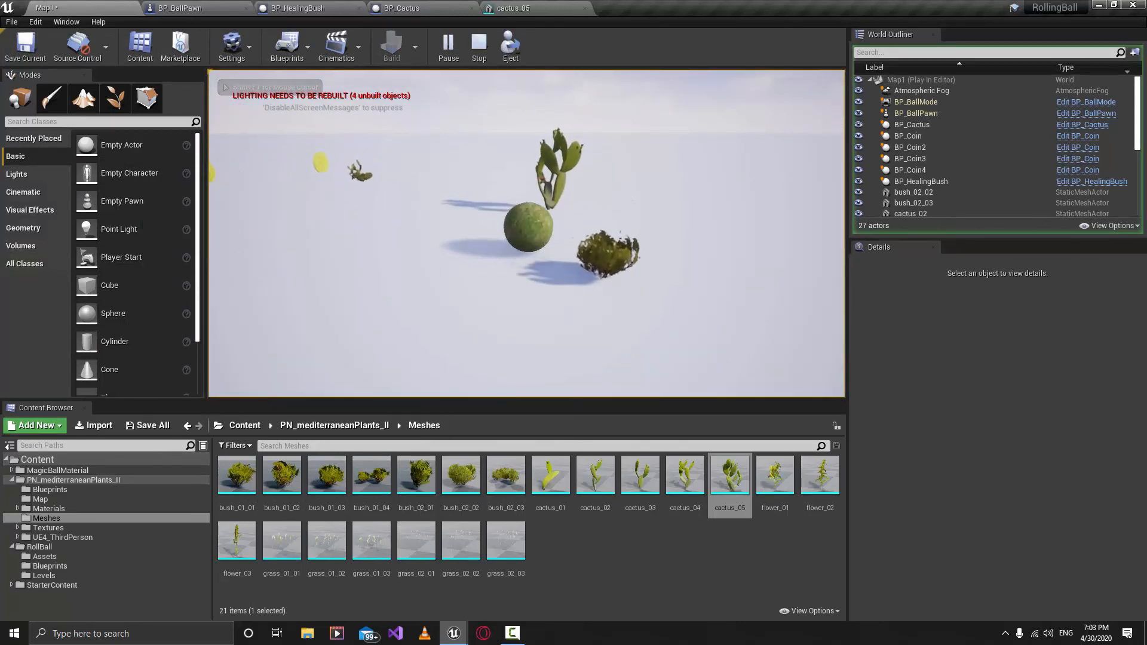
key("s")
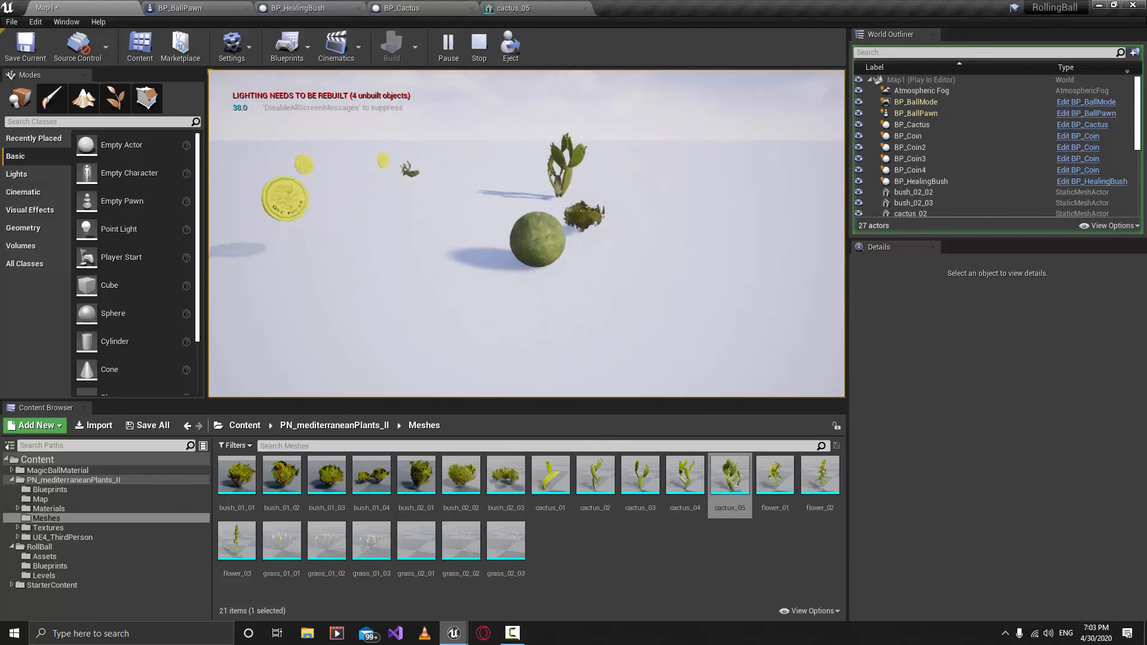
key("w")
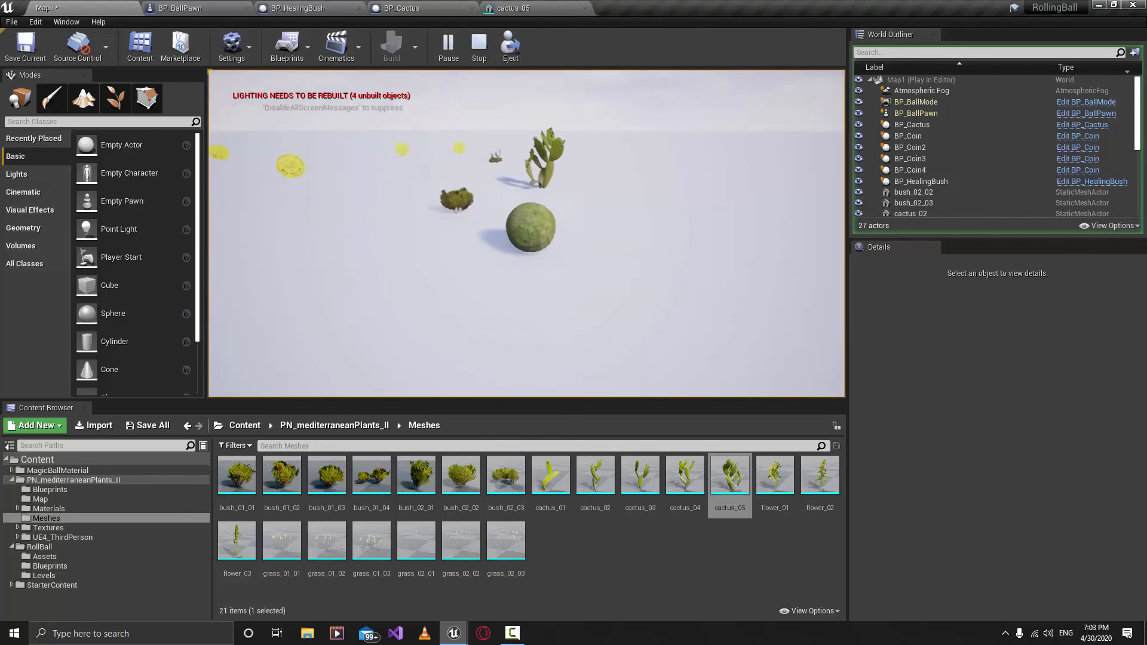
key("s")
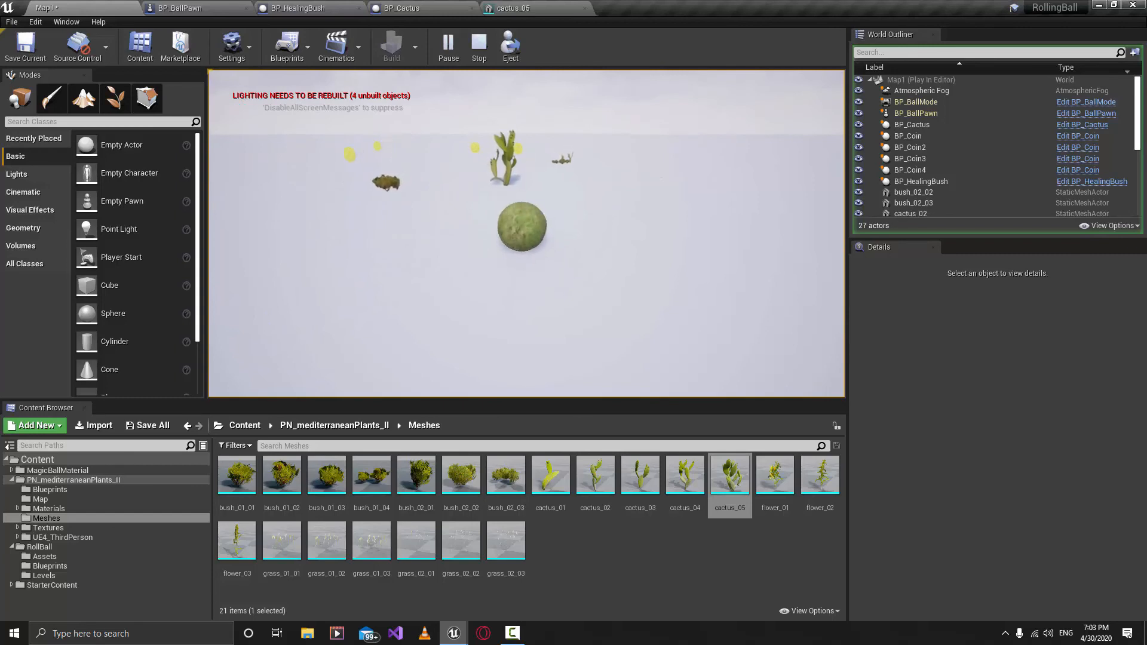
key("w")
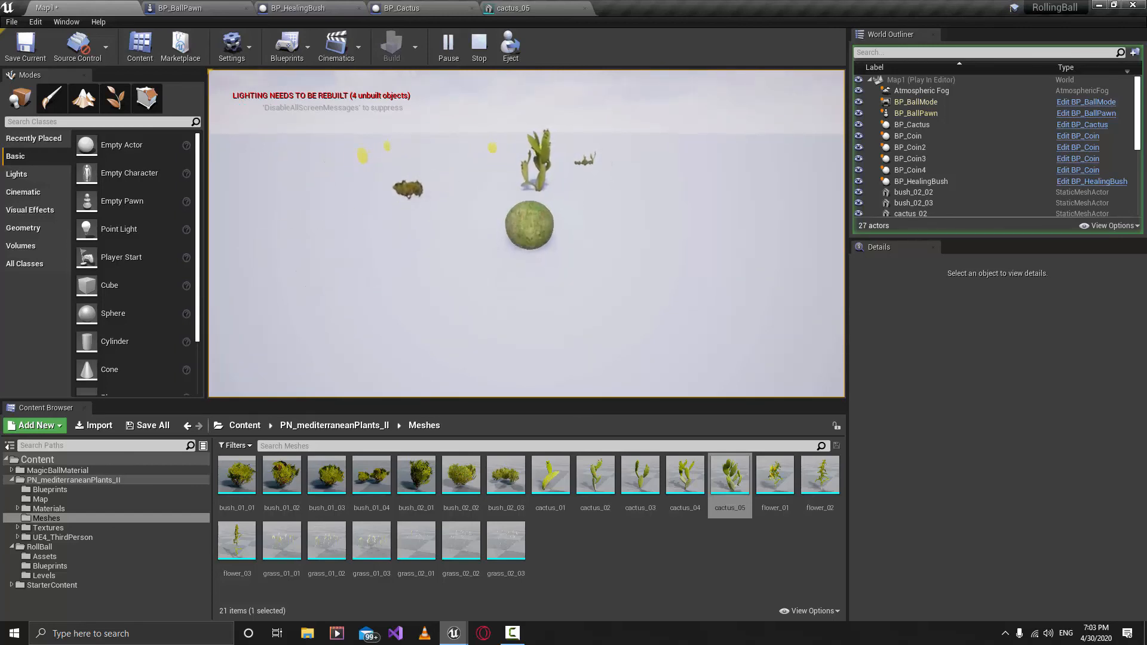
key("w")
key("s")
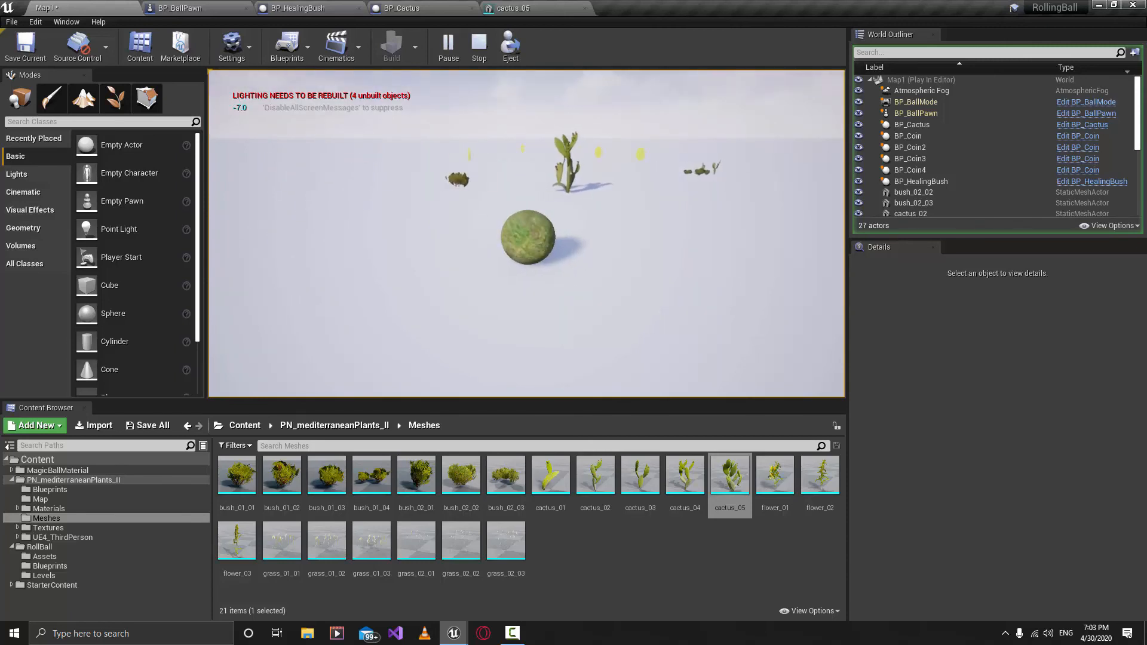
key("w")
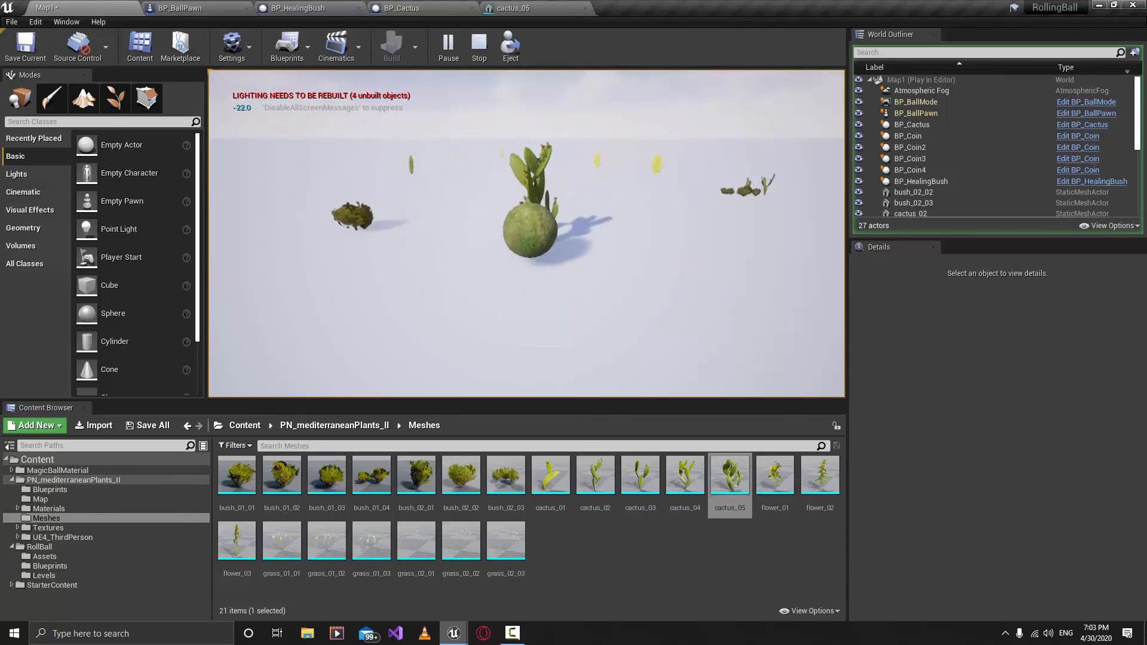
key("s")
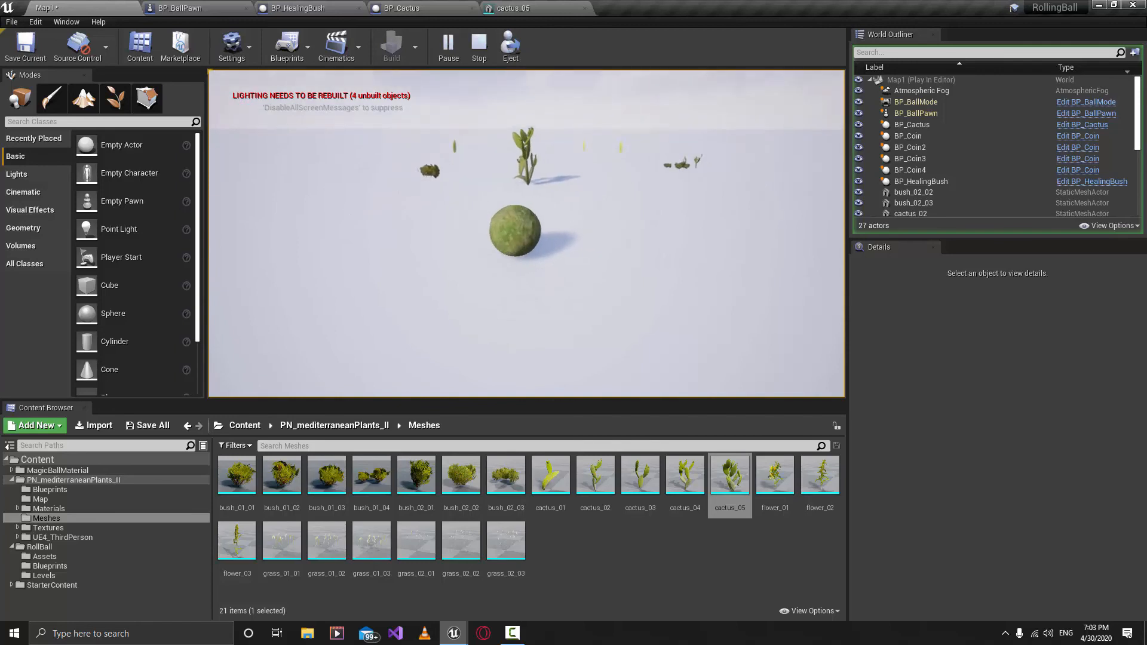
key("w")
key("a")
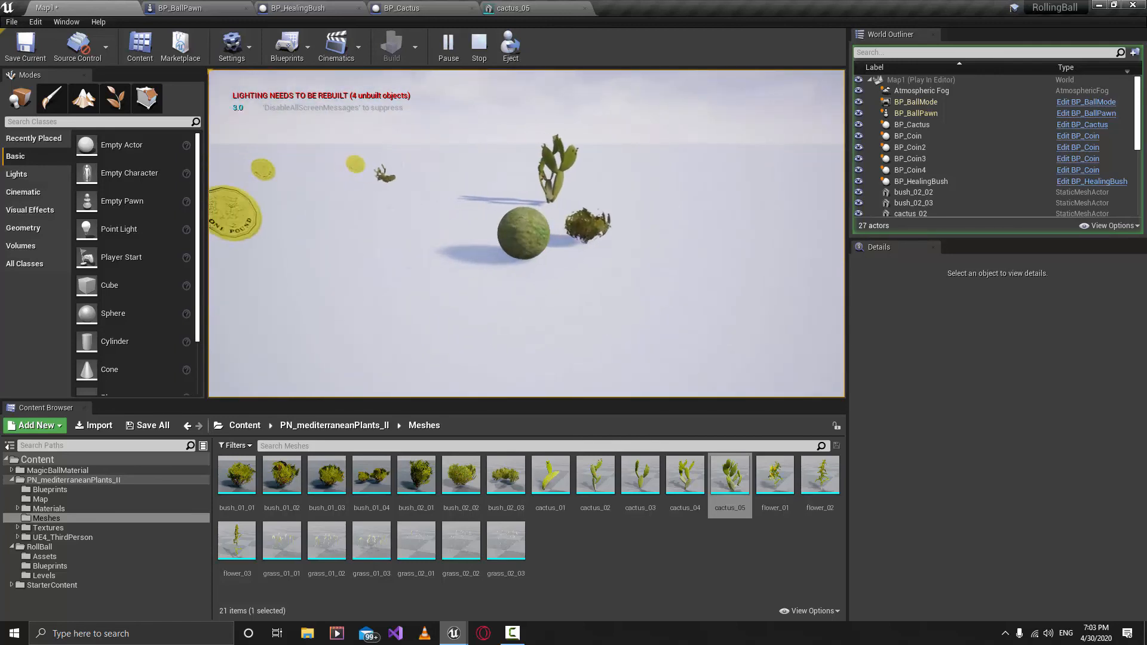
key("Escape")
In BP_Cactus's event graph, shift both Move Component To nodes, Add Impulse and their connected input nodes farther from Print String
left_click(427, 9)
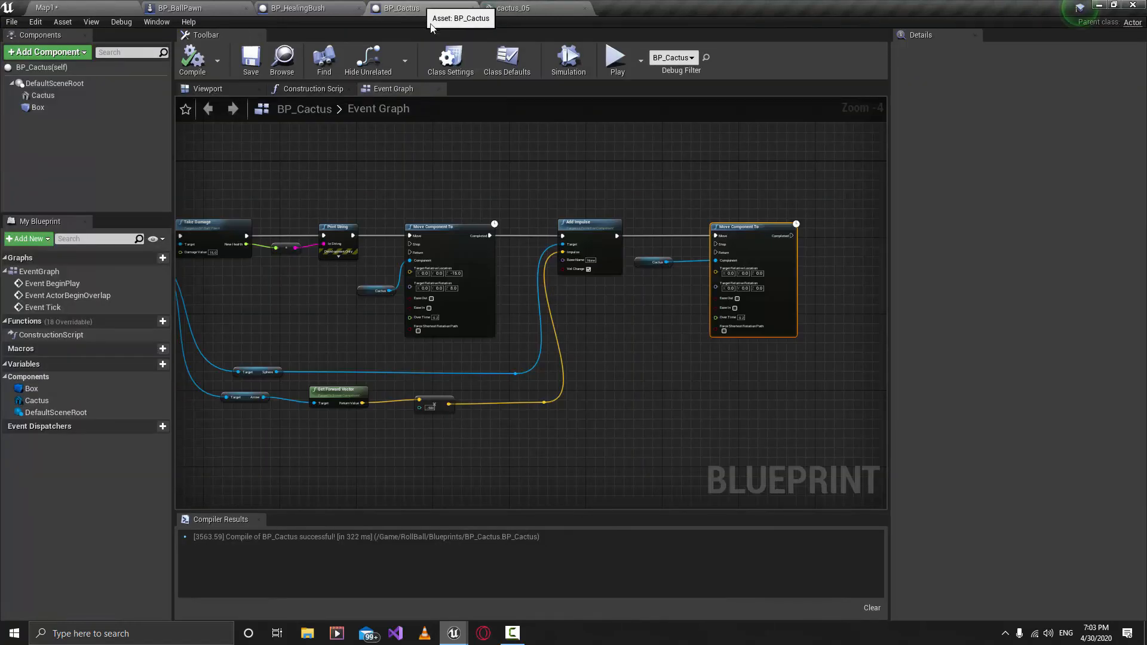
right_click_drag(673, 372, 728, 371)
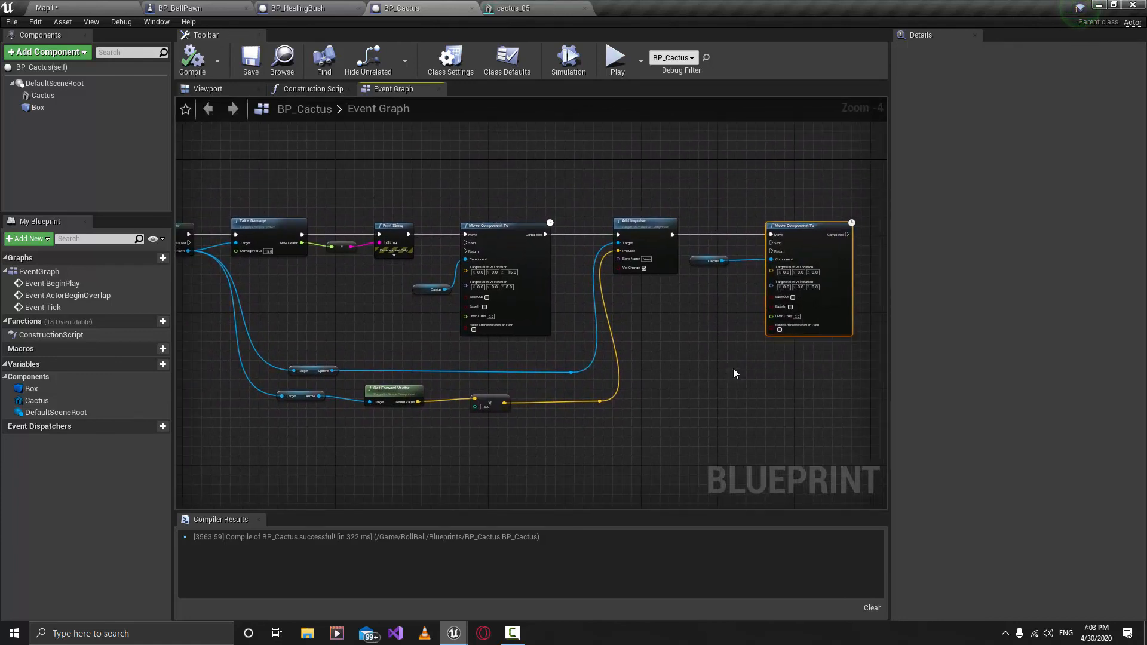
left_click_drag(778, 434, 422, 184)
left_click_drag(503, 241, 569, 239)
left_click(428, 314)
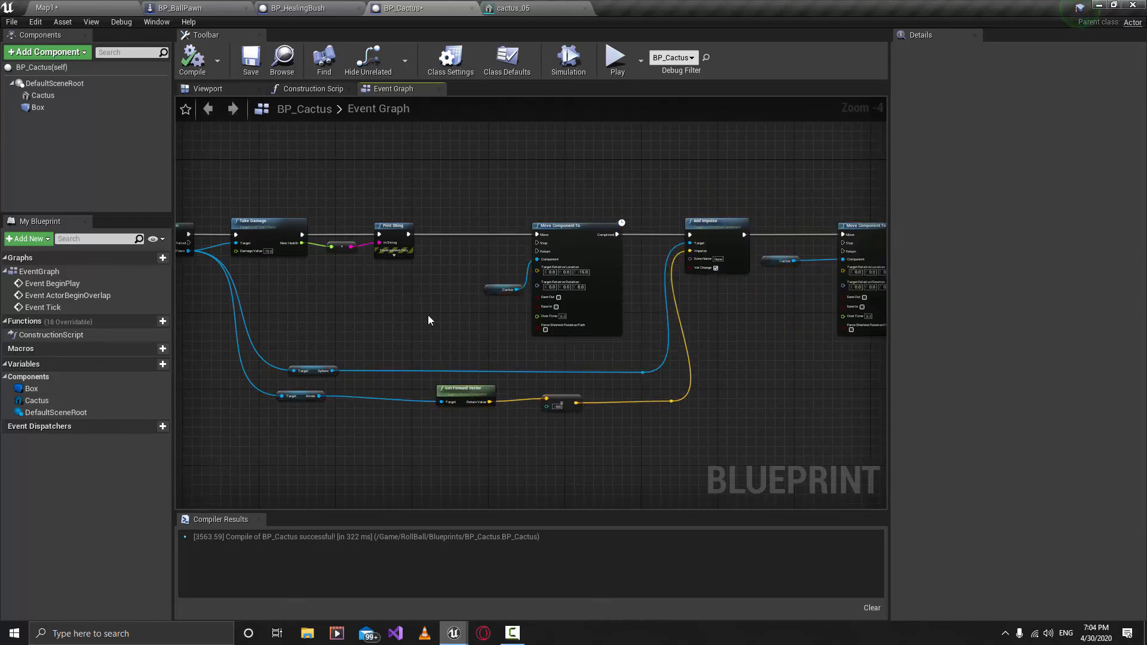
Move Take Damage, its float-to-string conversion node and Print String together closer to the first Move Component To node
scroll(408, 317, "up", 4)
right_click_drag(407, 317, 669, 360)
left_click_drag(672, 323, 502, 155)
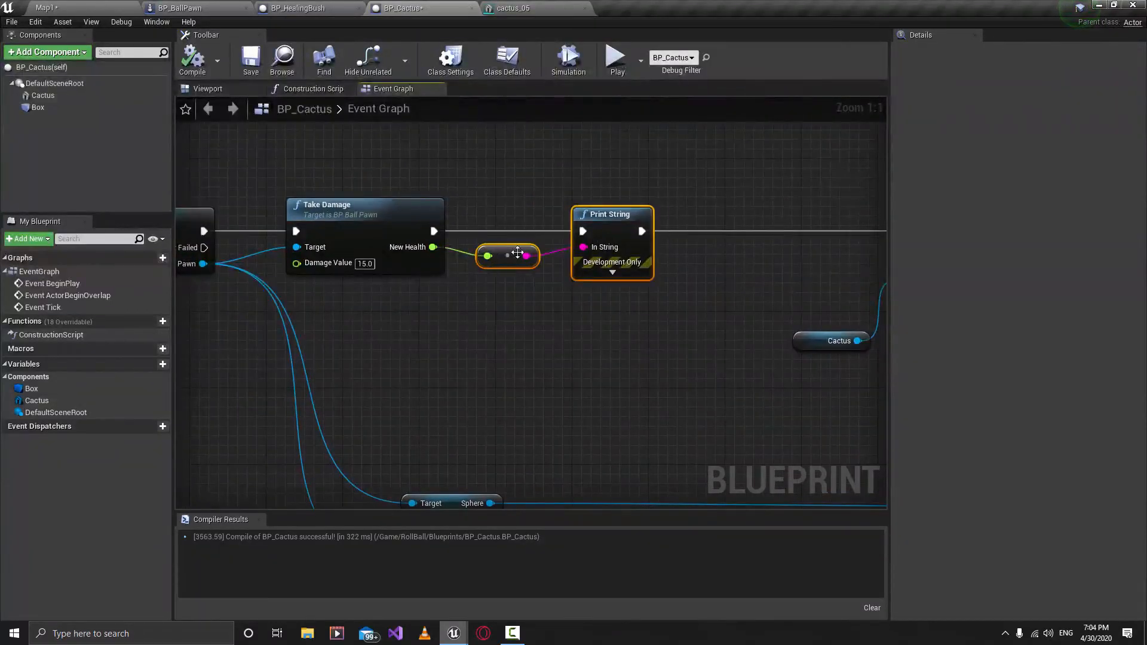
left_click_drag(666, 341, 340, 190)
left_click_drag(375, 219, 550, 216)
right_click_drag(584, 314, 536, 328)
scroll(537, 328, "down", 1)
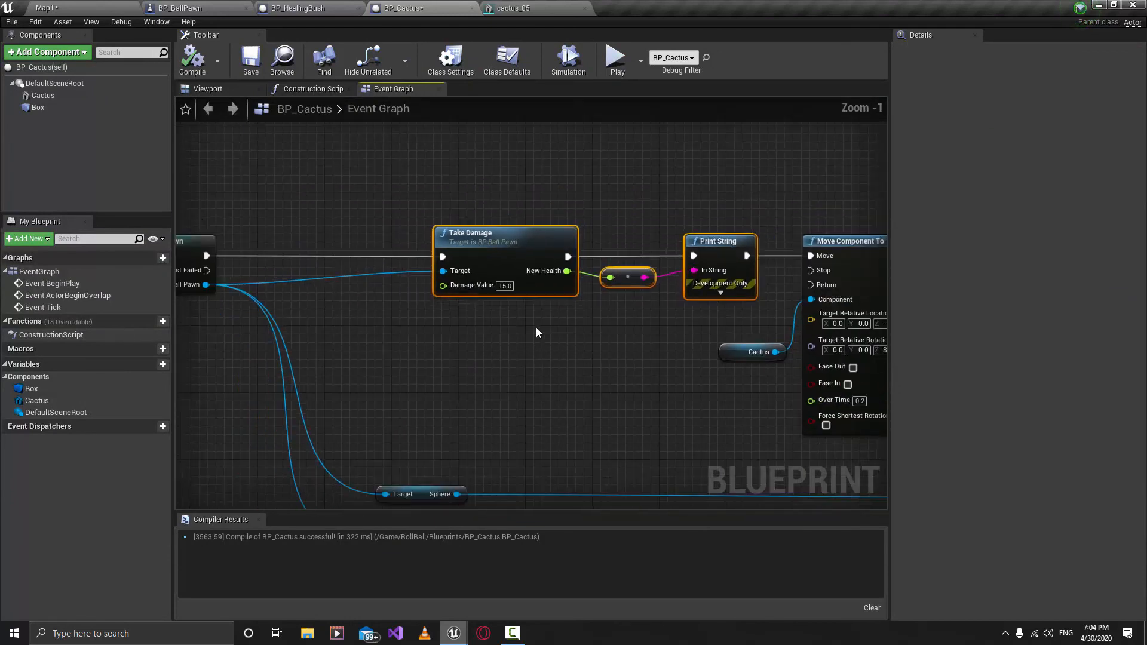
right_click_drag(515, 366, 526, 382)
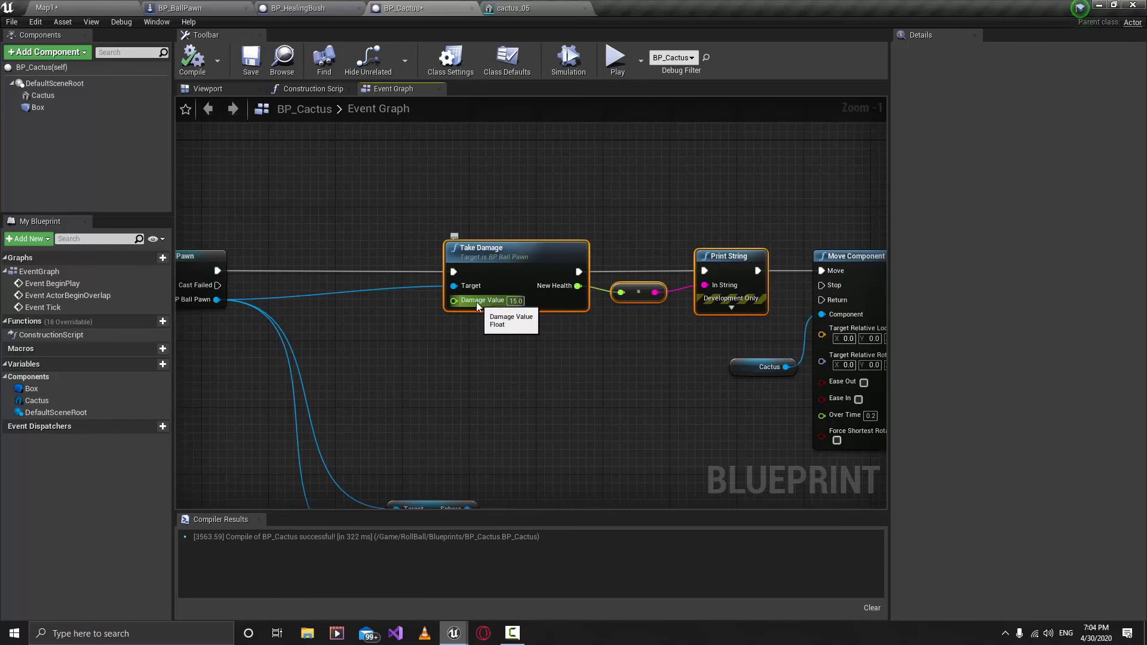
left_click(526, 322)
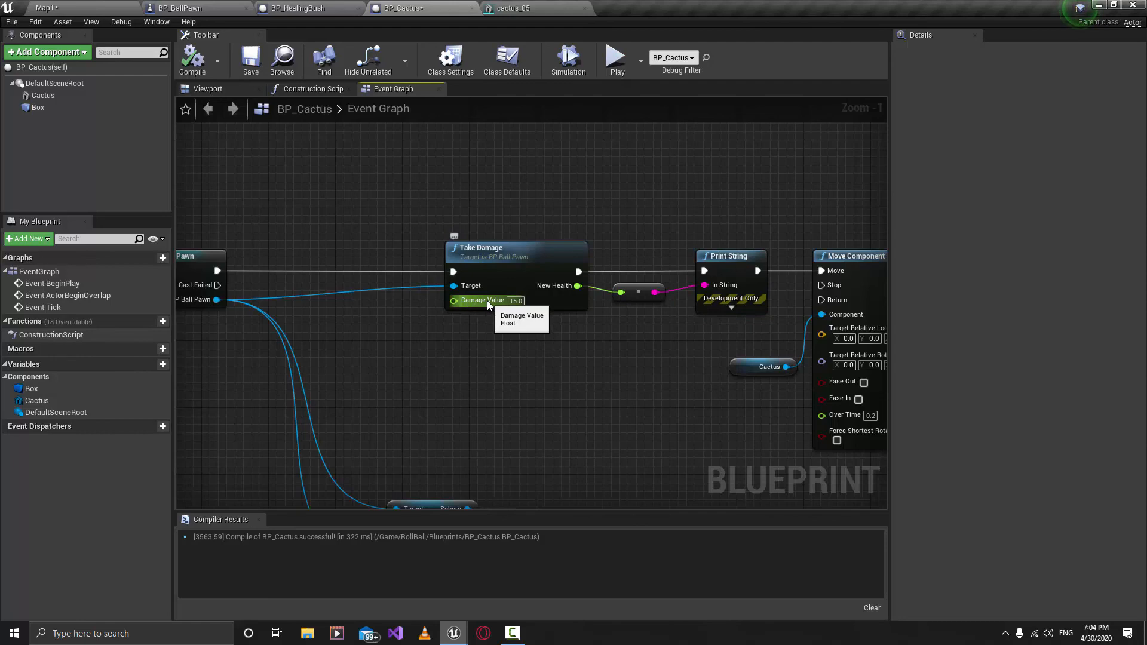
Add a Random Float in Range node feeding Take Damage's Damage Value input and place it just below that node
left_click_drag(487, 300, 409, 328)
type("rand")
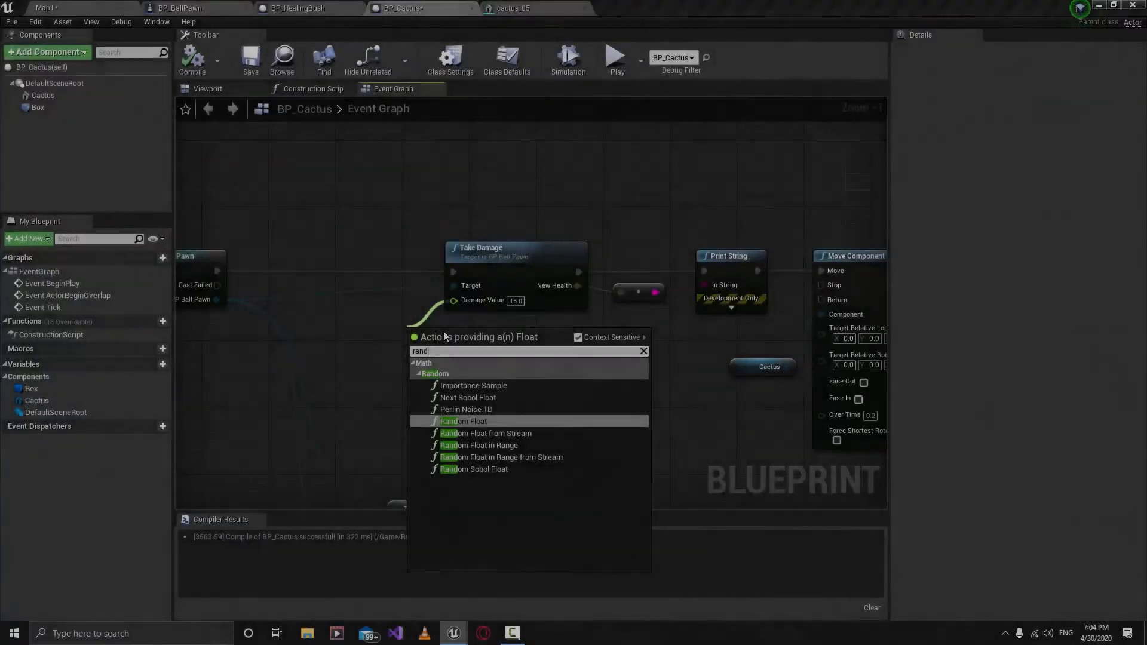
key("Down")
key("Down")
key("Up")
key("Up")
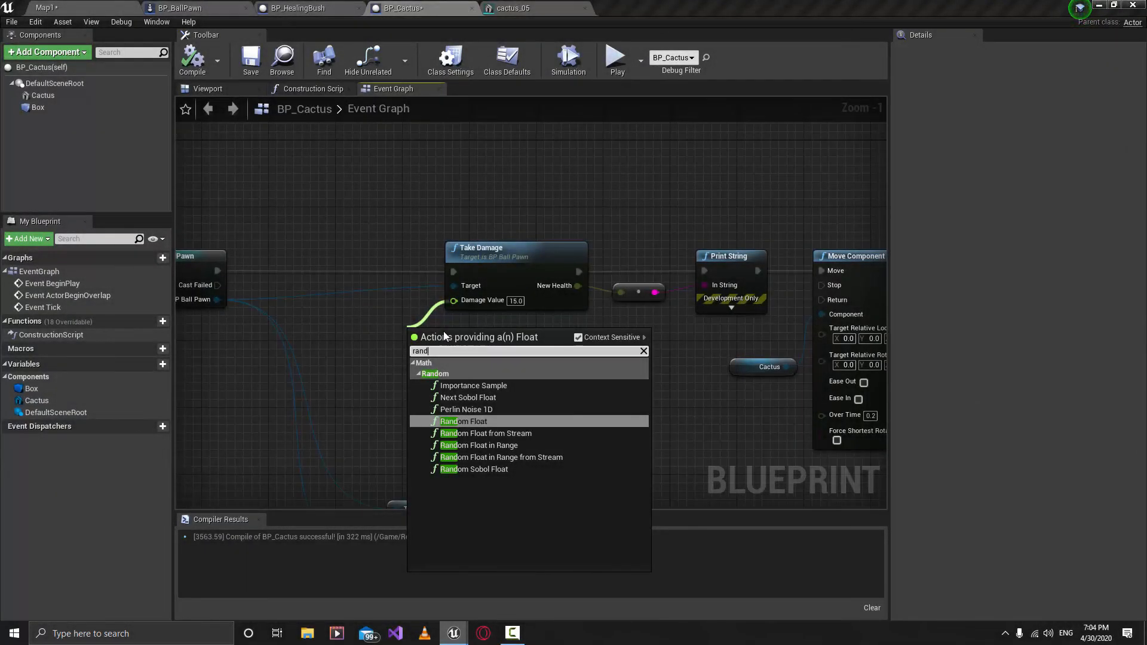
key("Down")
key("Down")
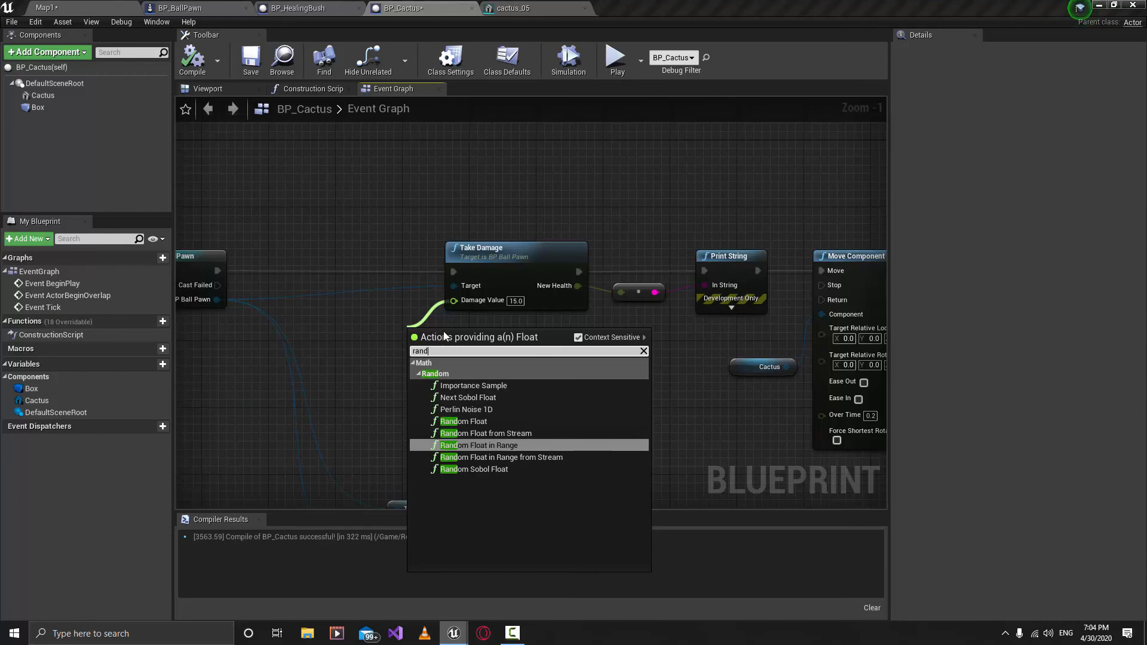
key("Return")
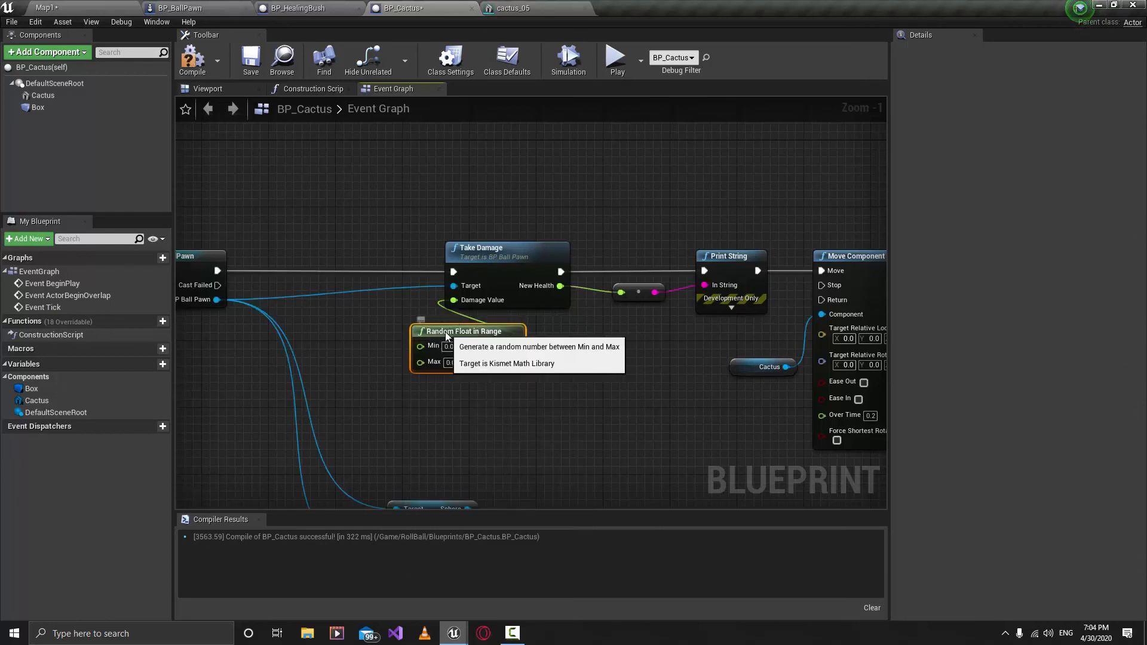
left_click_drag(454, 331, 421, 331)
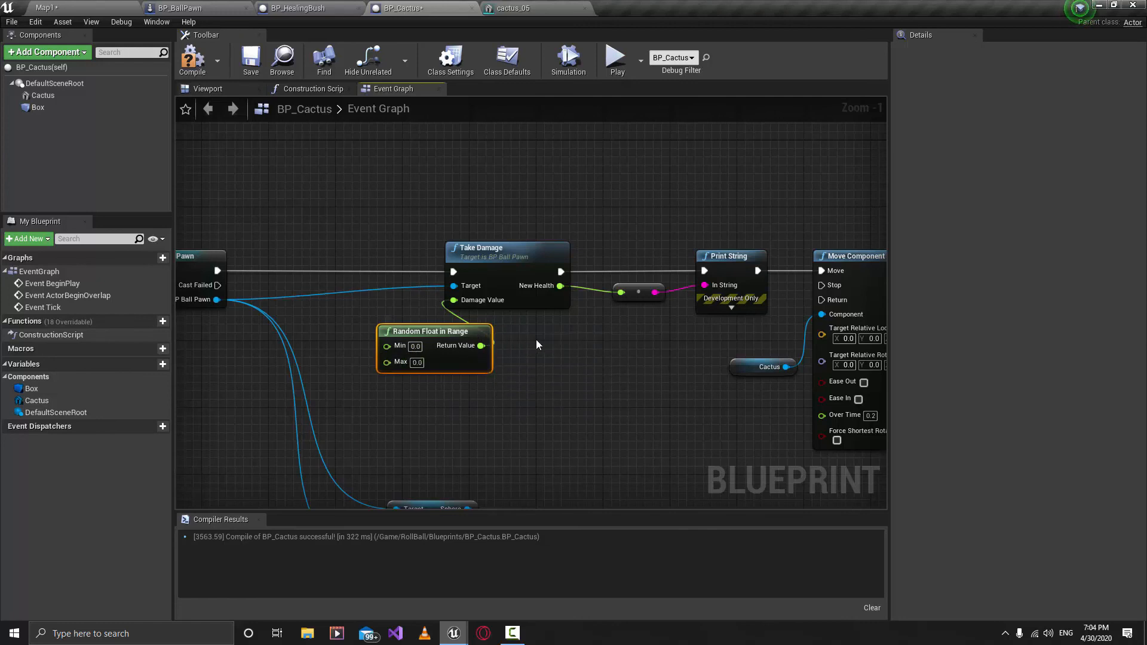
Set Random Float in Range's Min to 10 and Max to 25, and compile and save BP_Cactus
left_click(430, 340)
left_click_drag(574, 174, 325, 376)
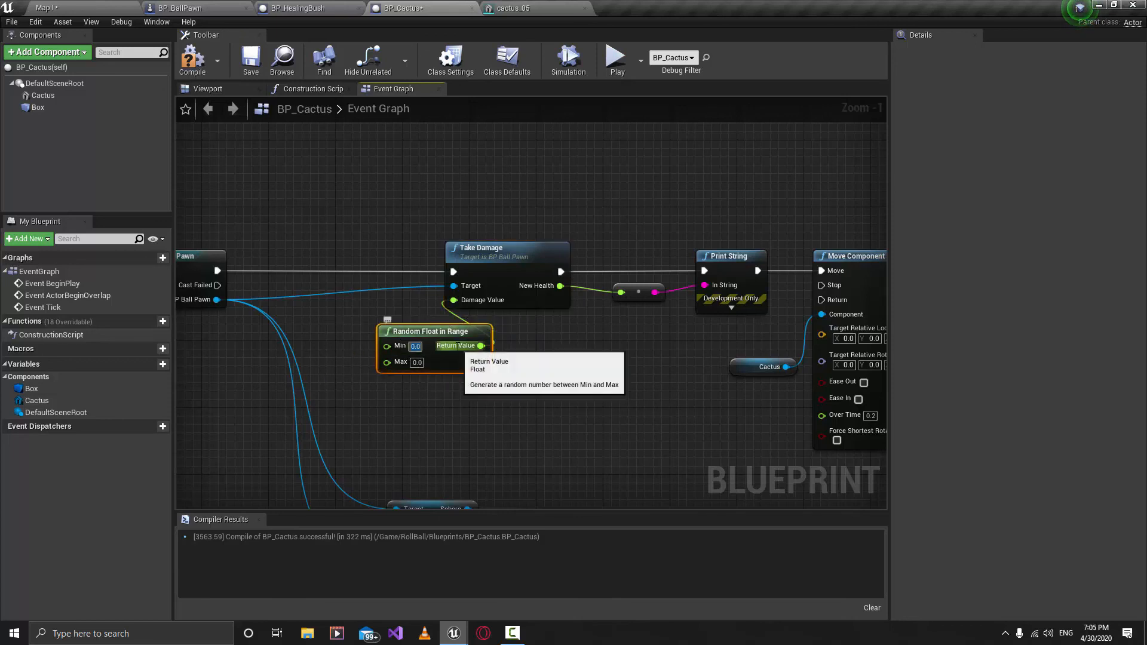
type("10")
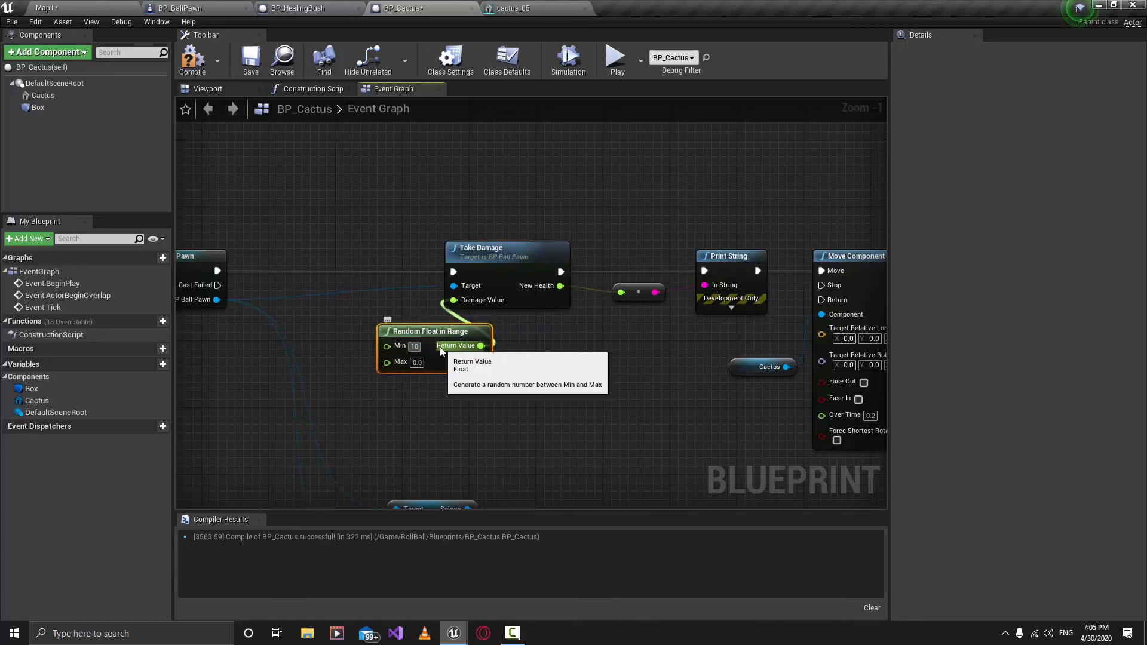
left_click(416, 363)
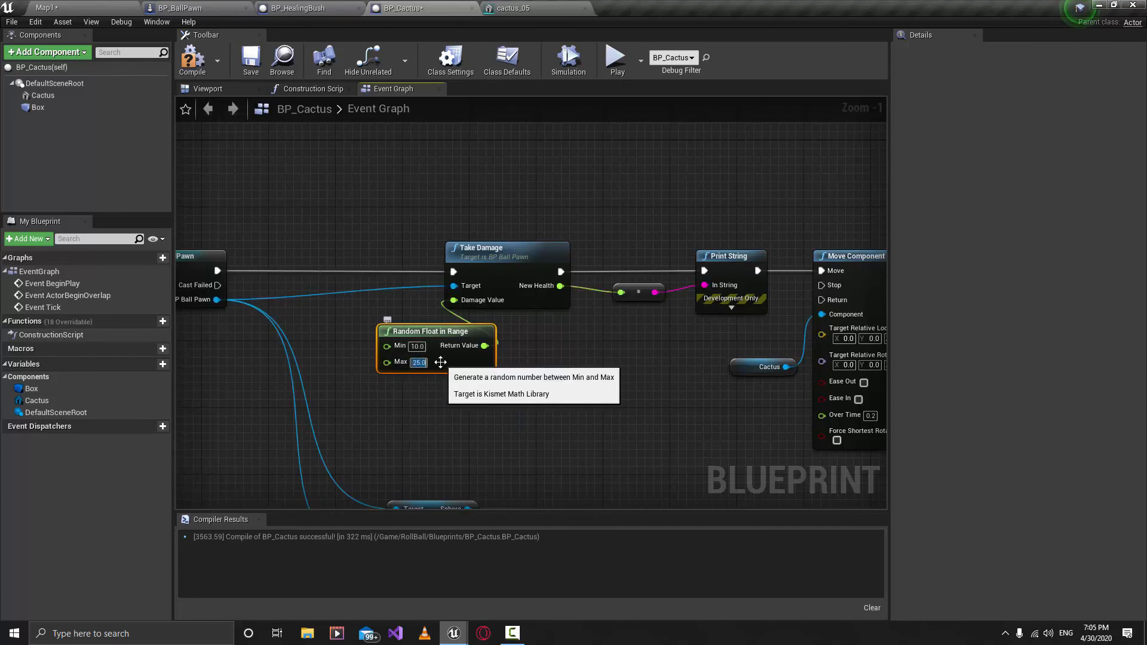
left_click(192, 58)
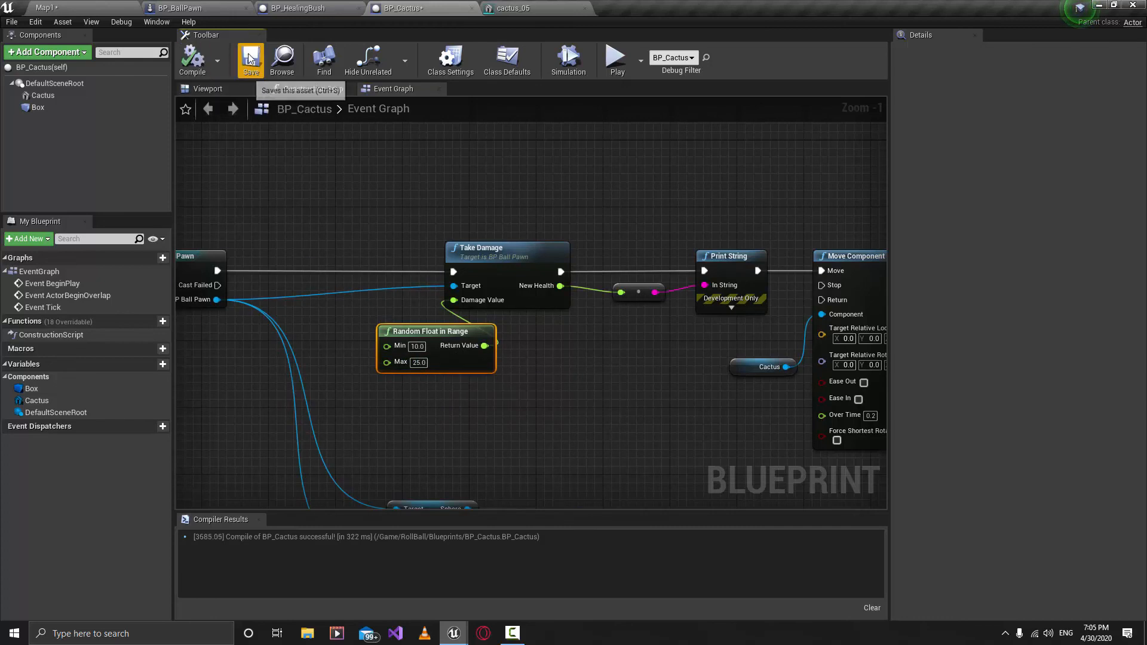
left_click(249, 58)
Playtest Map1, rolling the ball into the cactus repeatedly to check the randomized damage in the printed health, and stop the session
left_click(91, 6)
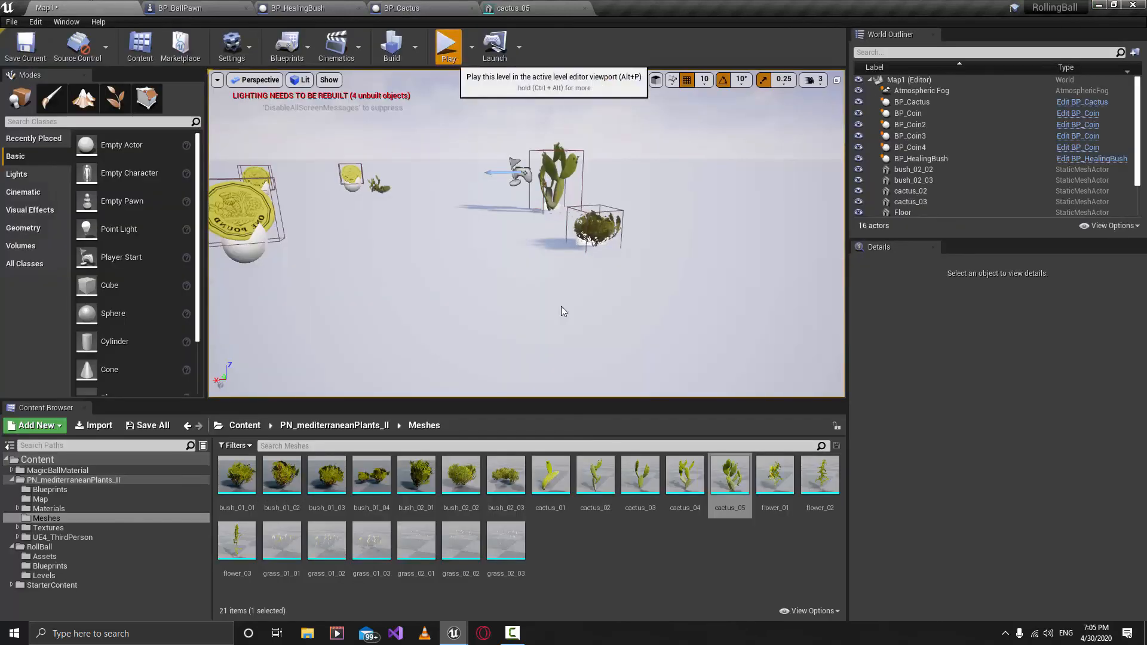
left_click(447, 45)
key("w")
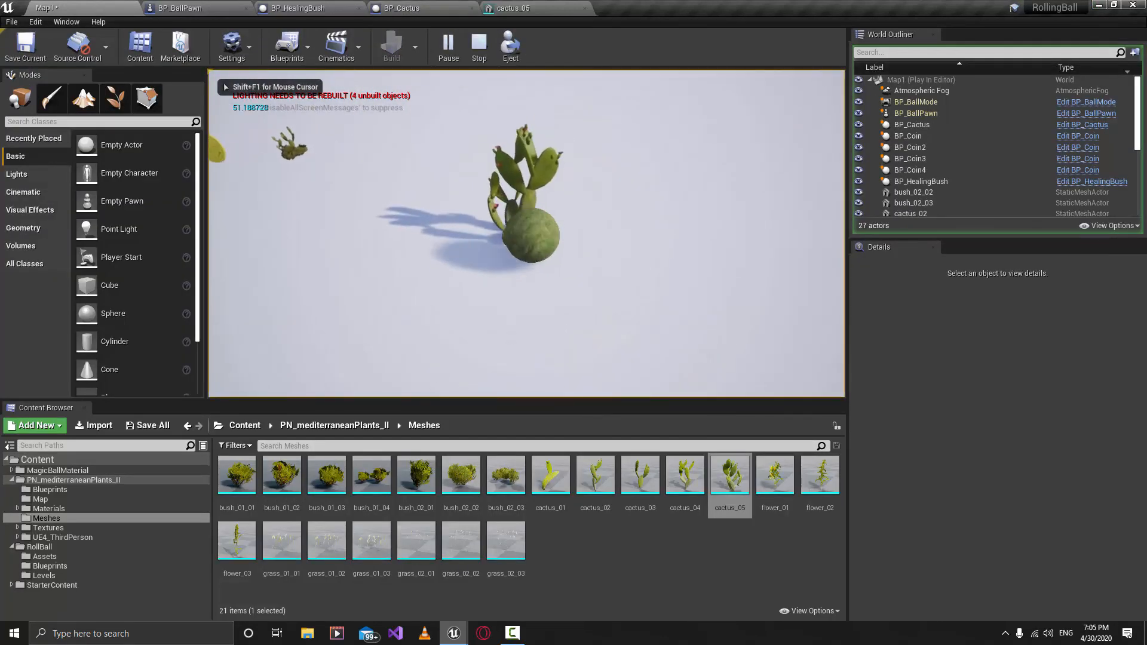
key("s")
key("w")
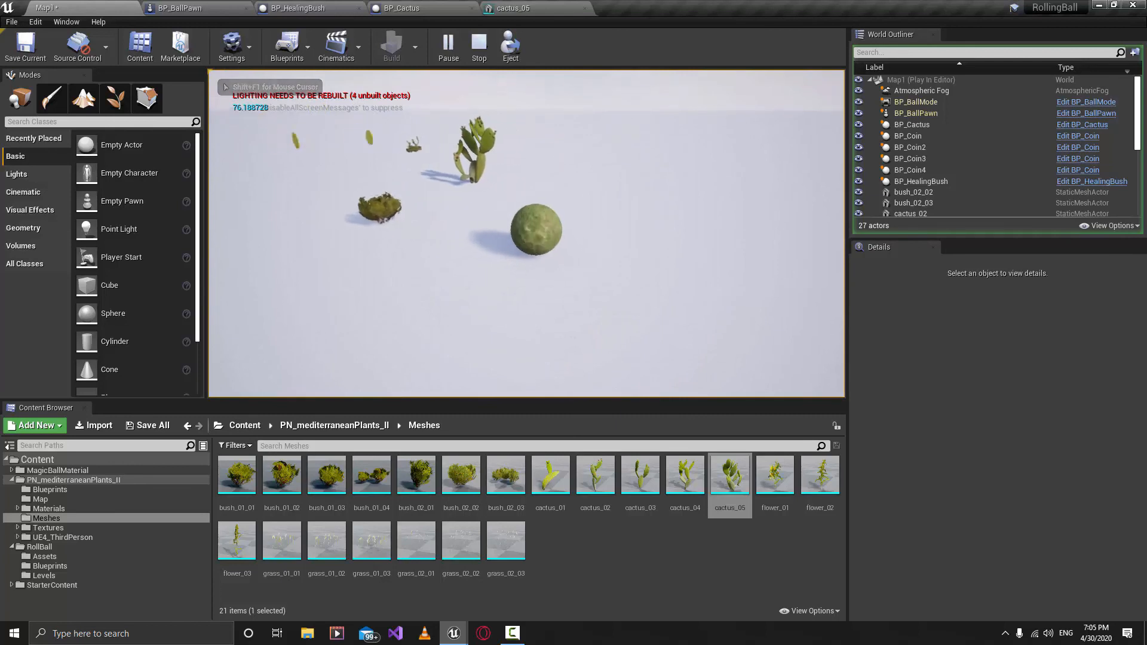
key("s")
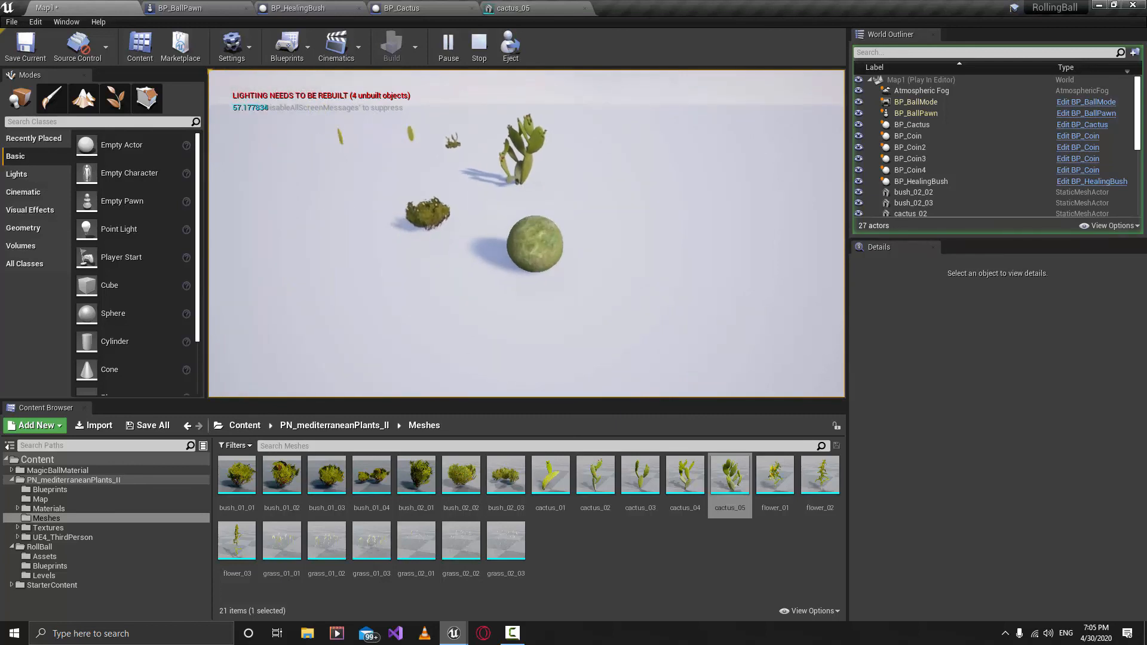
key("w")
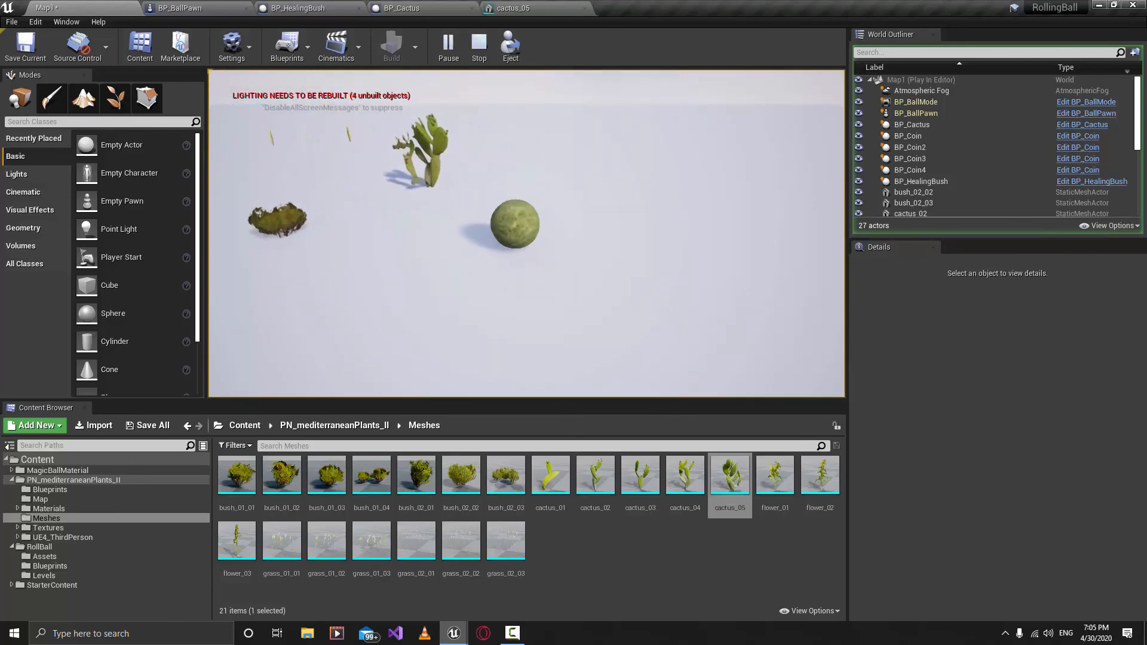
key("s")
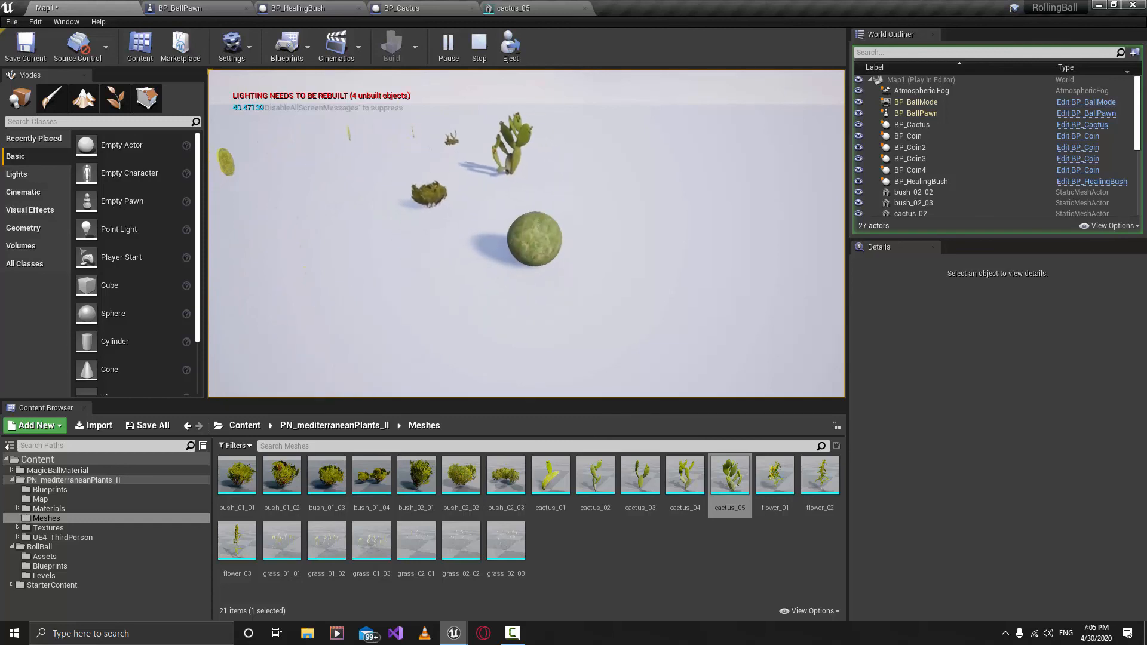
key("w")
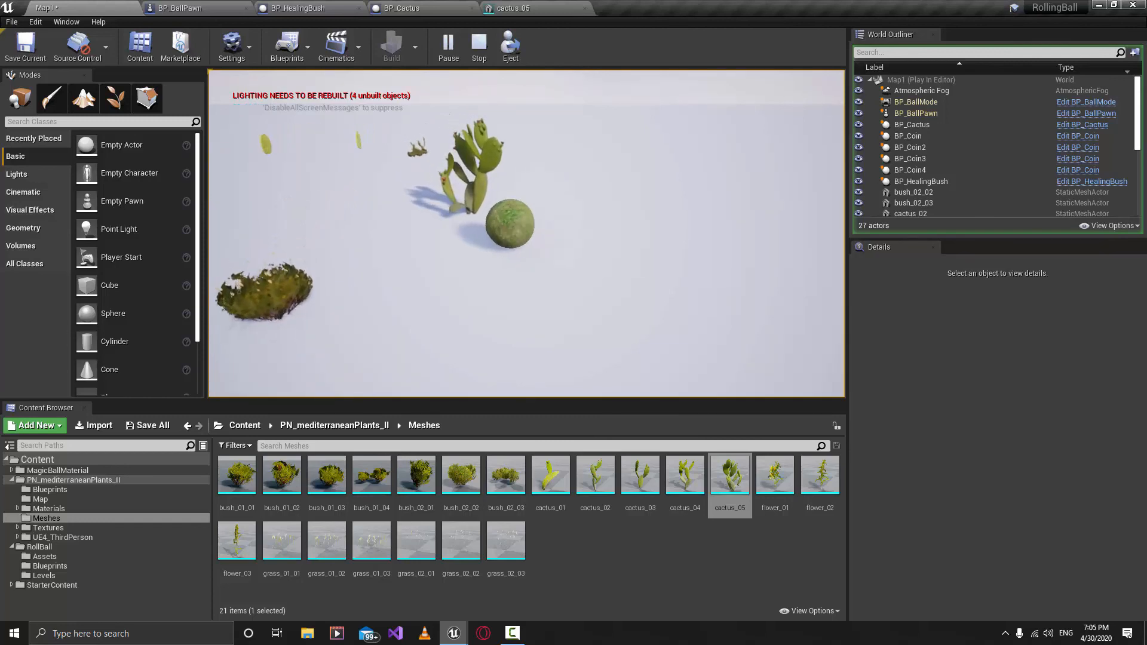
key("w")
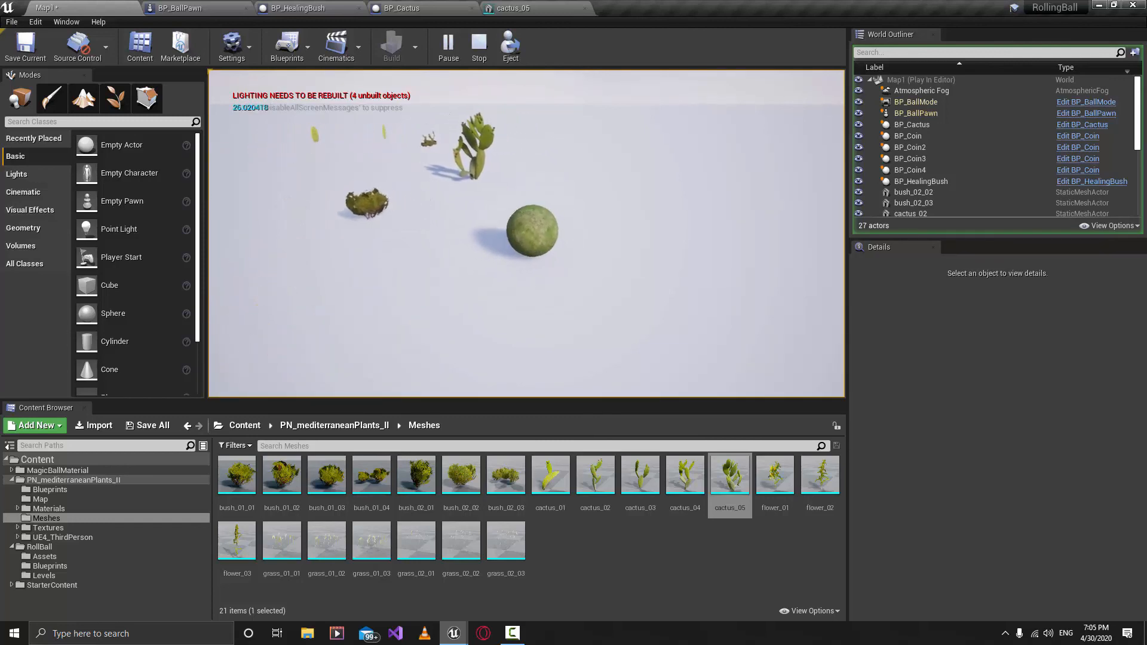
key("s")
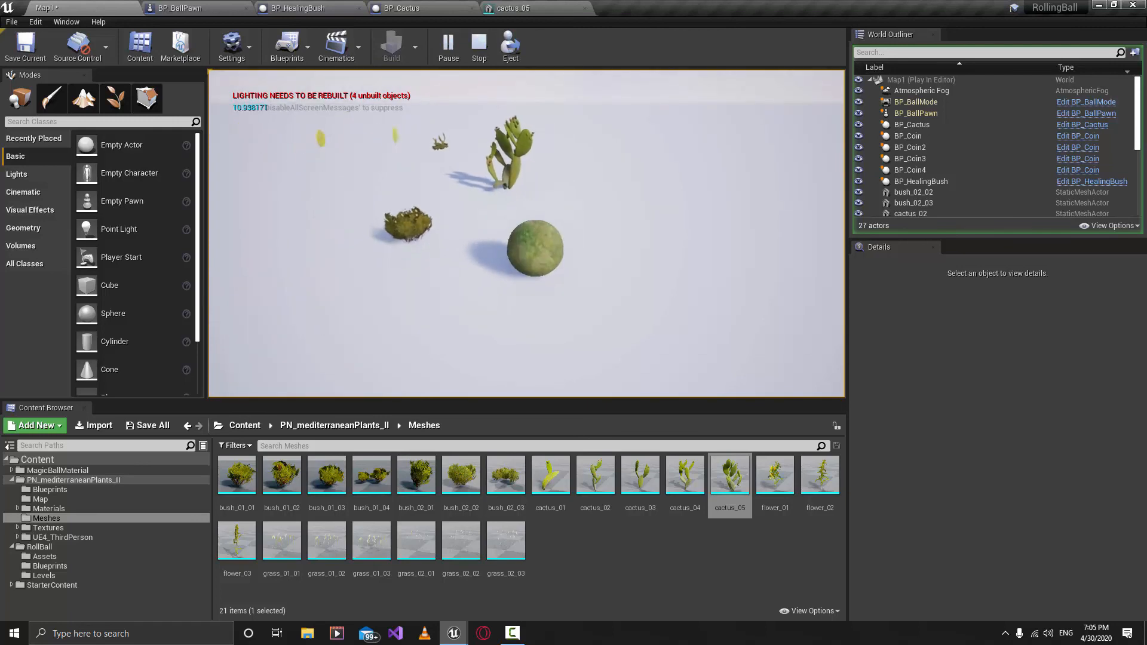
key("w")
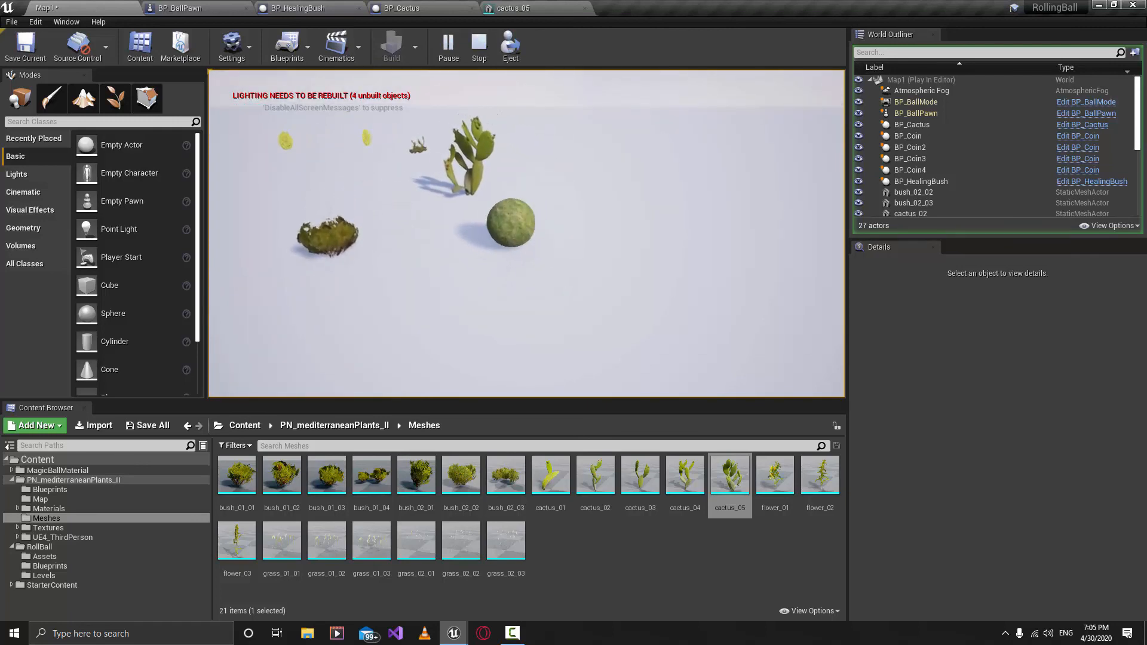
key("Escape")
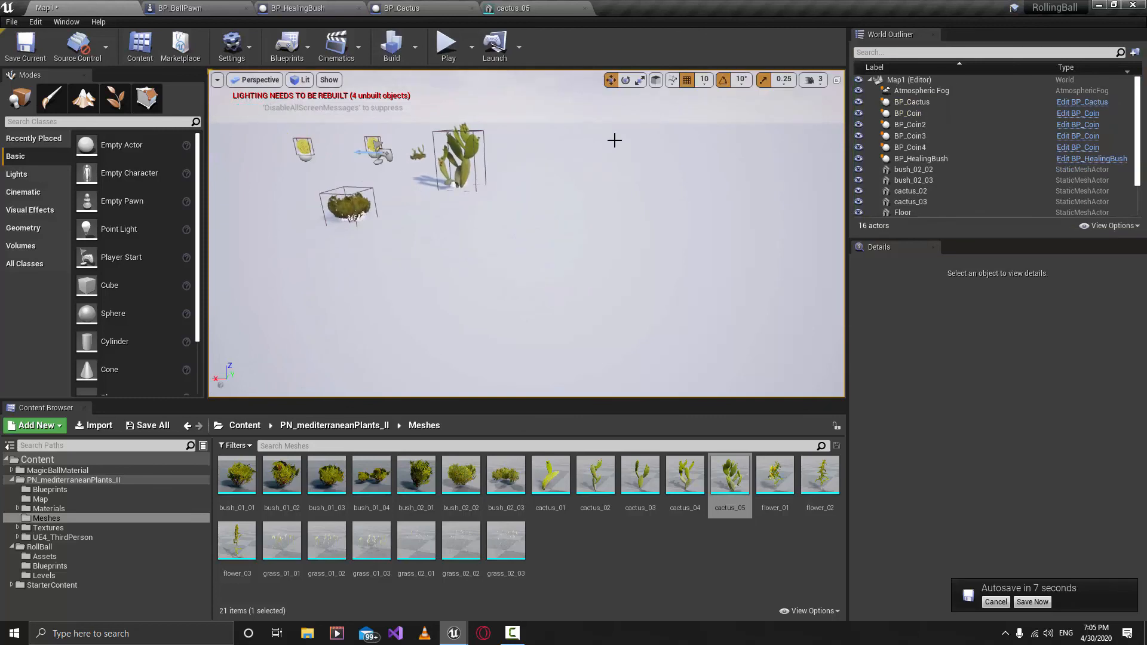